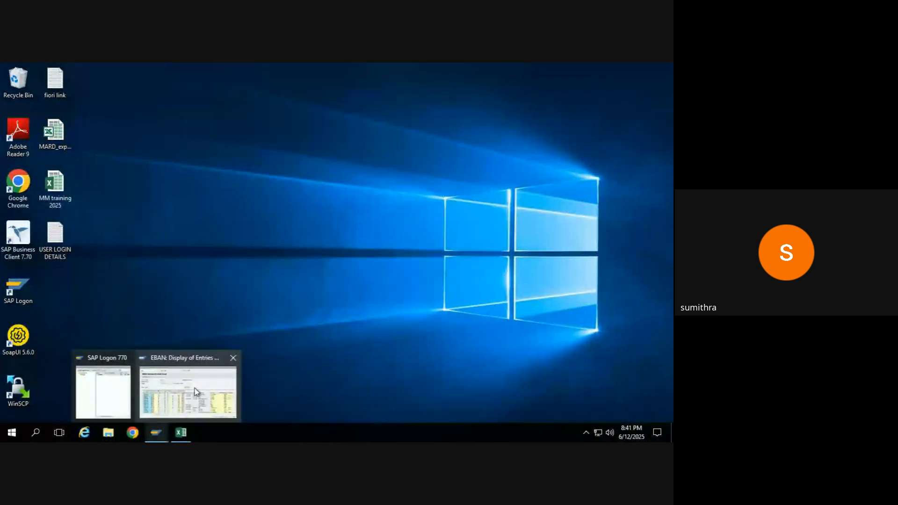
- Switch from the SAP EBAN results to the MM training 2025 workbook in Excel and dismiss the Office activation wizard
left_click(195, 391)
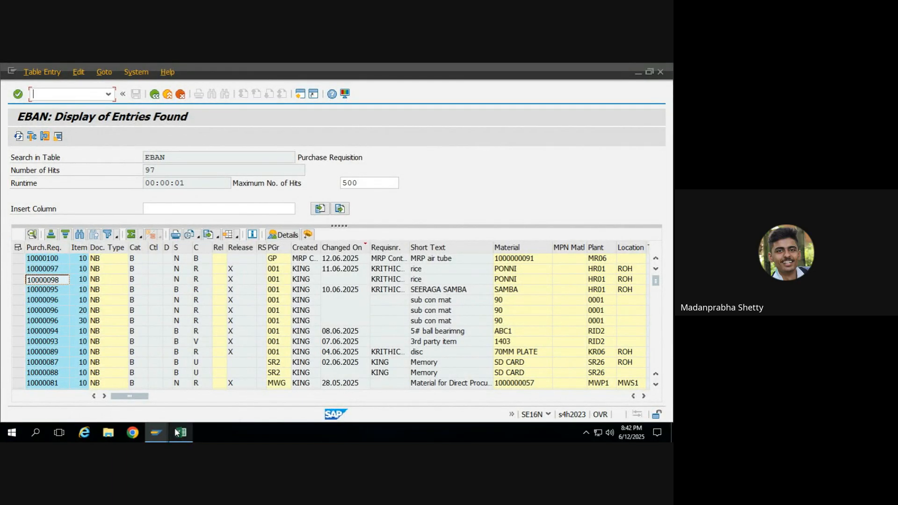
mouse_move(177, 432)
left_click(176, 398)
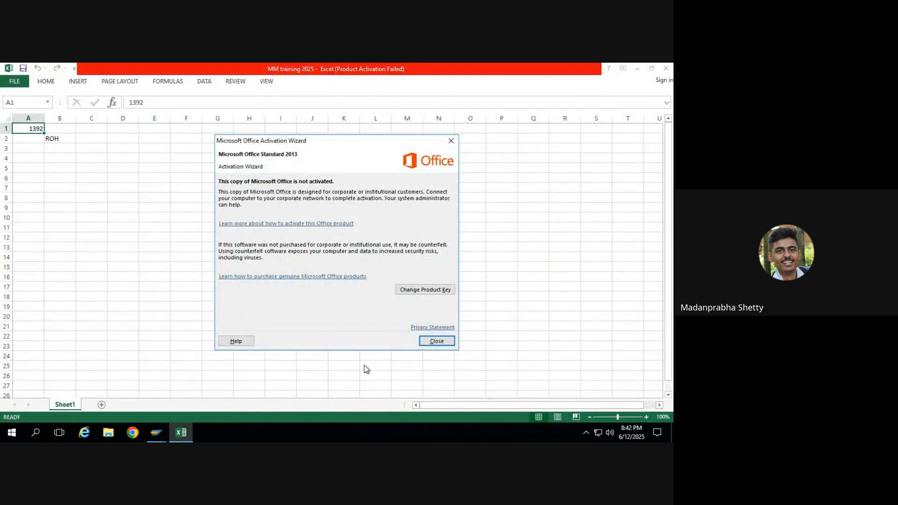
left_click(436, 341)
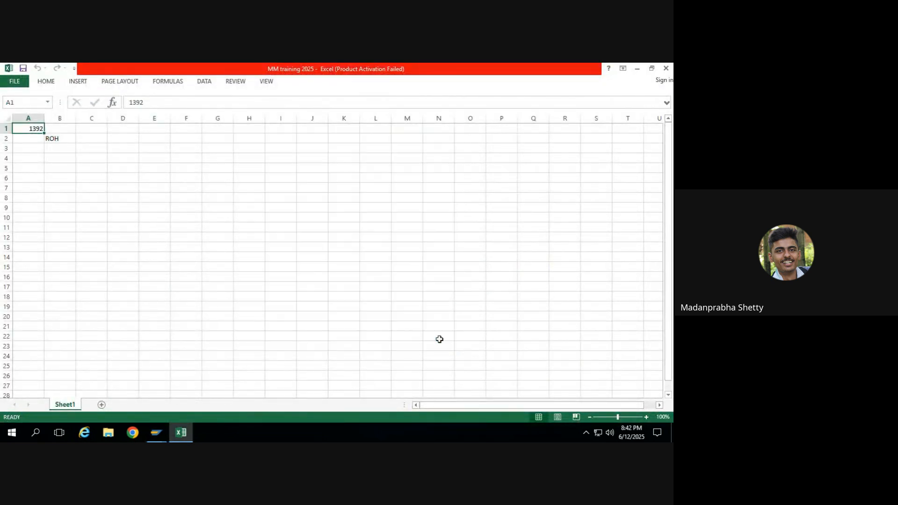
- Check Excel's list of recent workbooks, and minimise the workbook to return to the SAP EBAN results
left_click(70, 267)
key("Up")
key("Up")
key("Up")
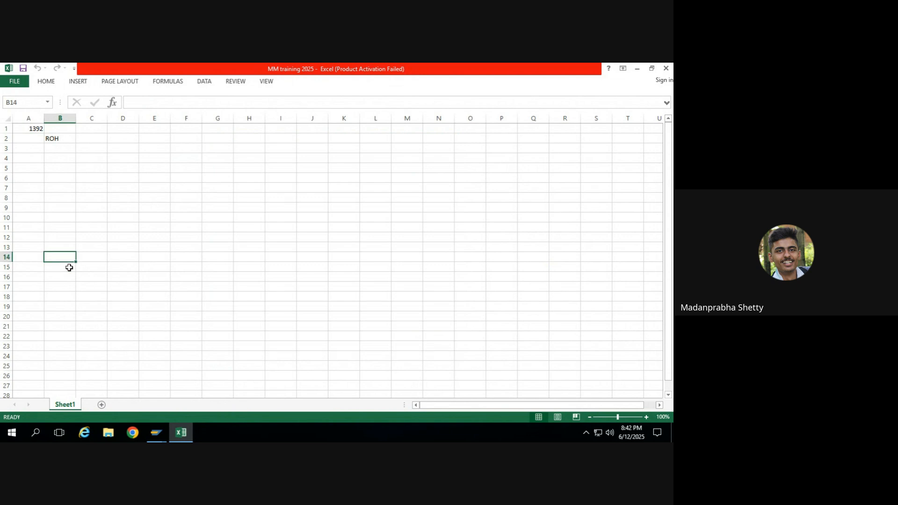
left_click(18, 84)
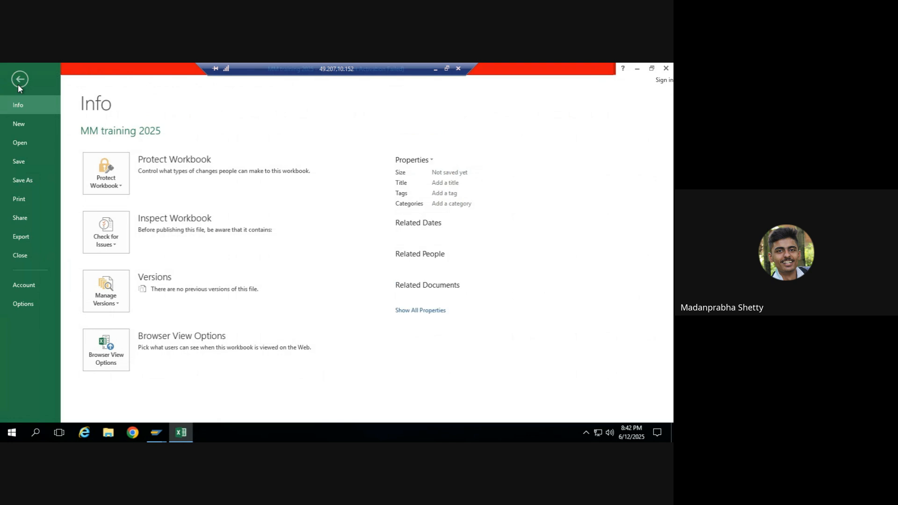
left_click(12, 148)
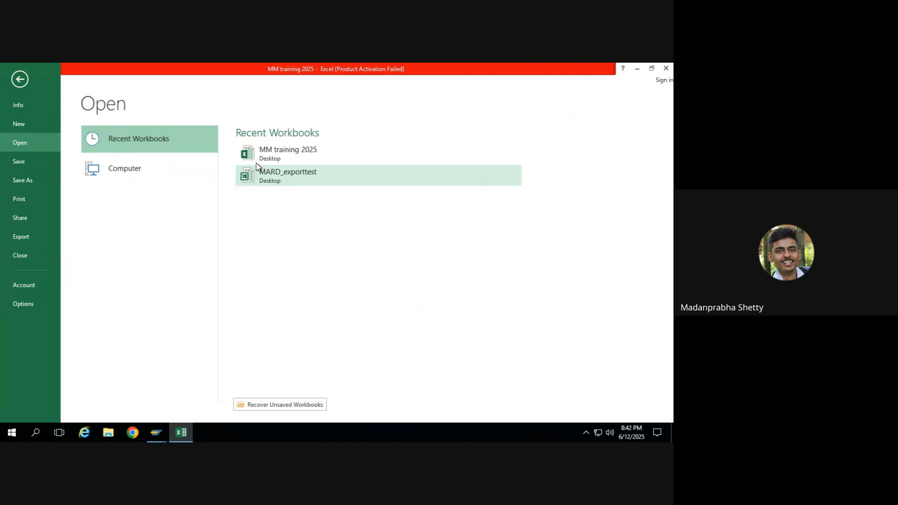
left_click(19, 79)
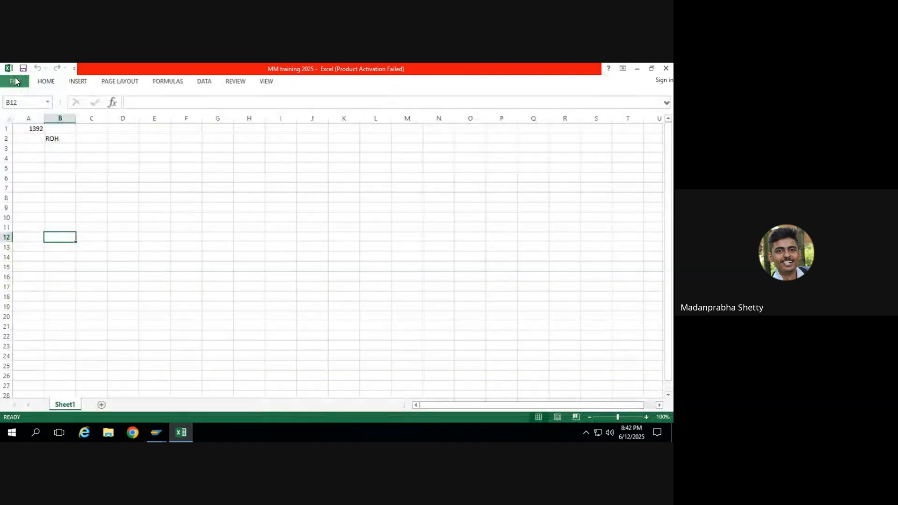
left_click(639, 69)
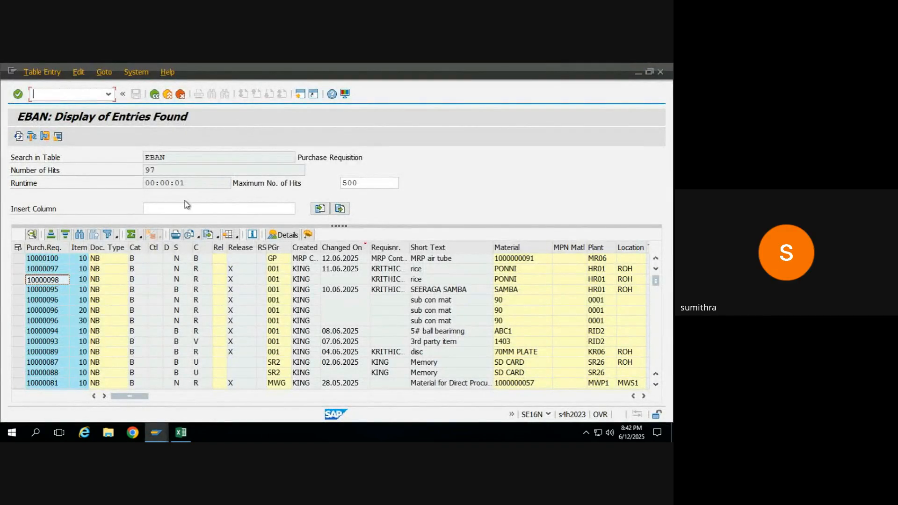
- Leave the EBAN results for SAP Easy Access and start transaction SE16N
left_click(154, 94)
left_click(155, 95)
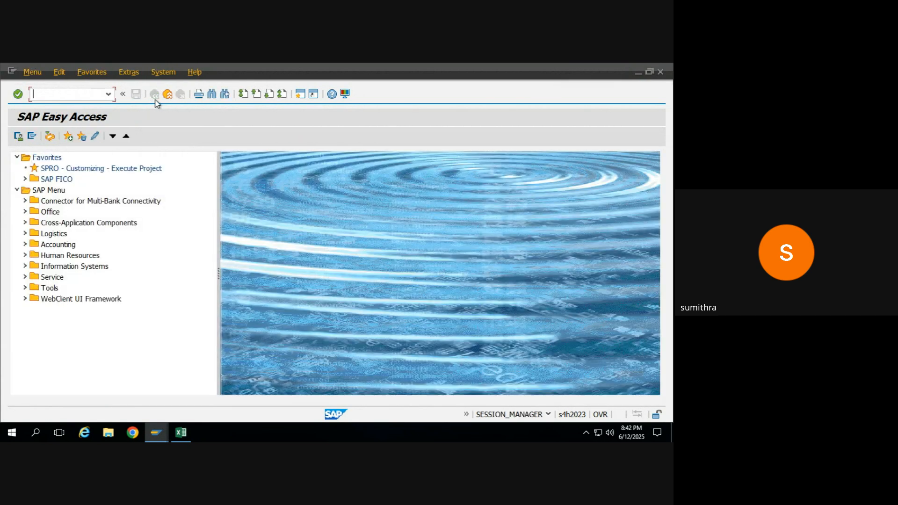
type("se16n")
key("Return")
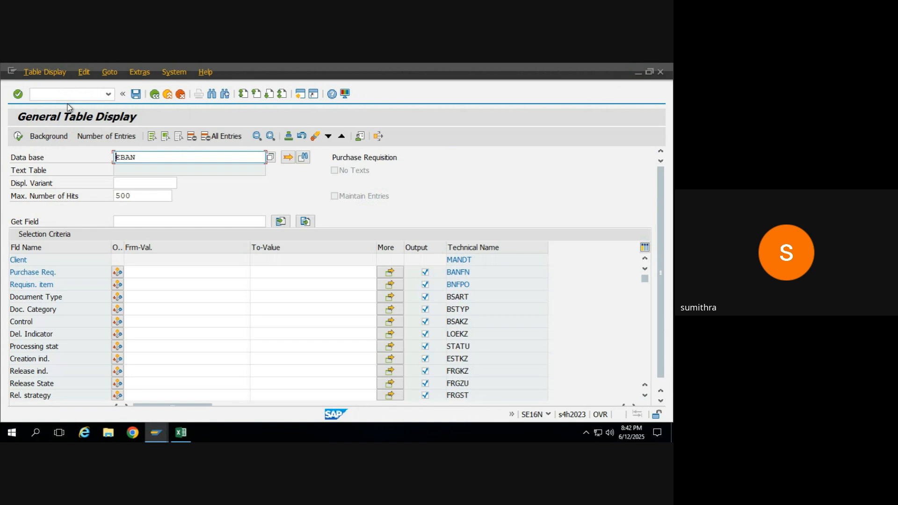
- Display the entries of table EBAN without any selection criteria
left_click(144, 162)
key("Home")
left_click(154, 296)
left_click(19, 136)
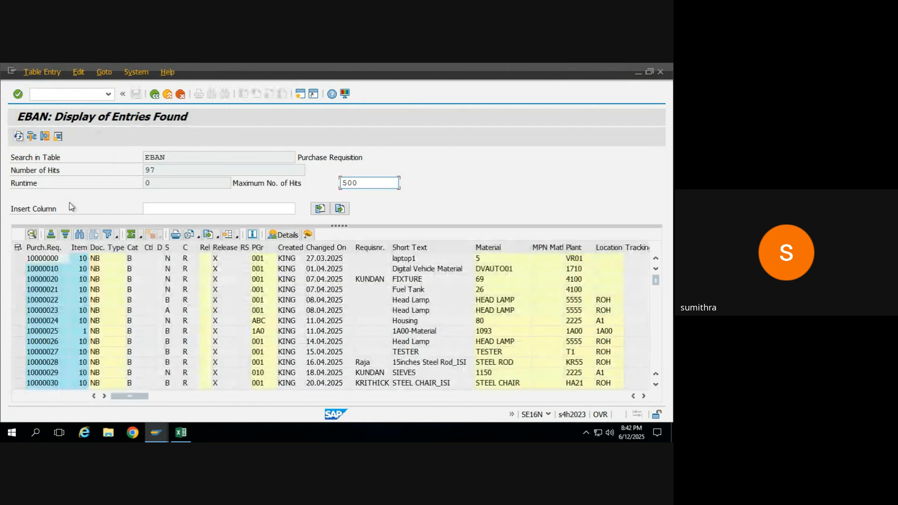
- Sort the EBAN entries by Changed On in descending order
left_click(319, 248)
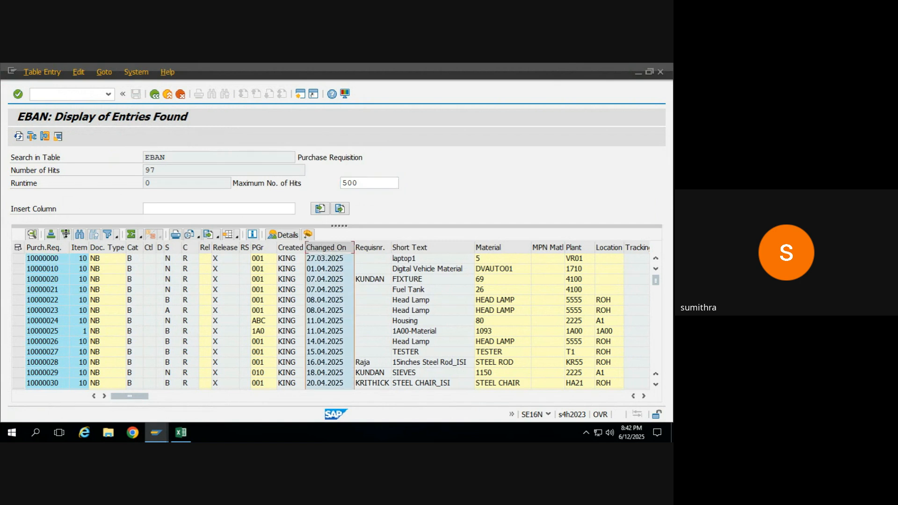
left_click(66, 236)
left_click(332, 261)
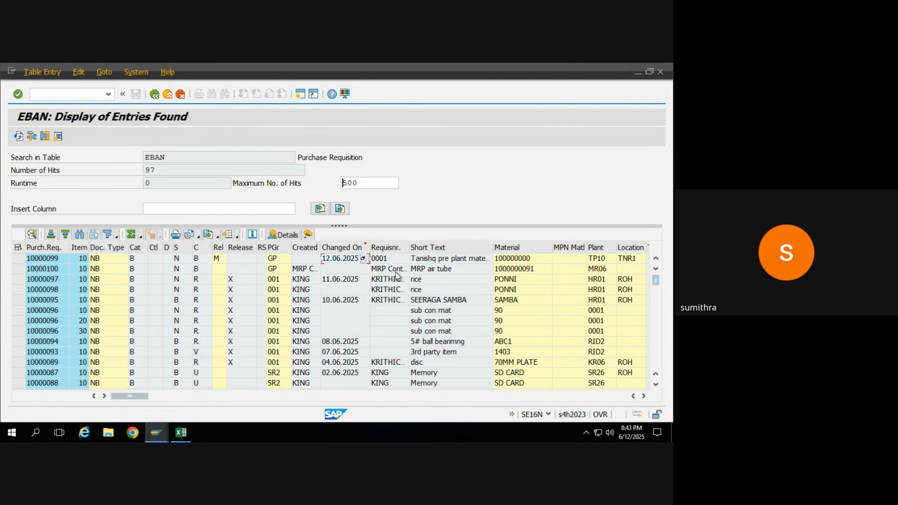
- Check the latest Changed On dates against the system calendar and locate the number of the SEERAGA SAMBA requisition
left_click(331, 280)
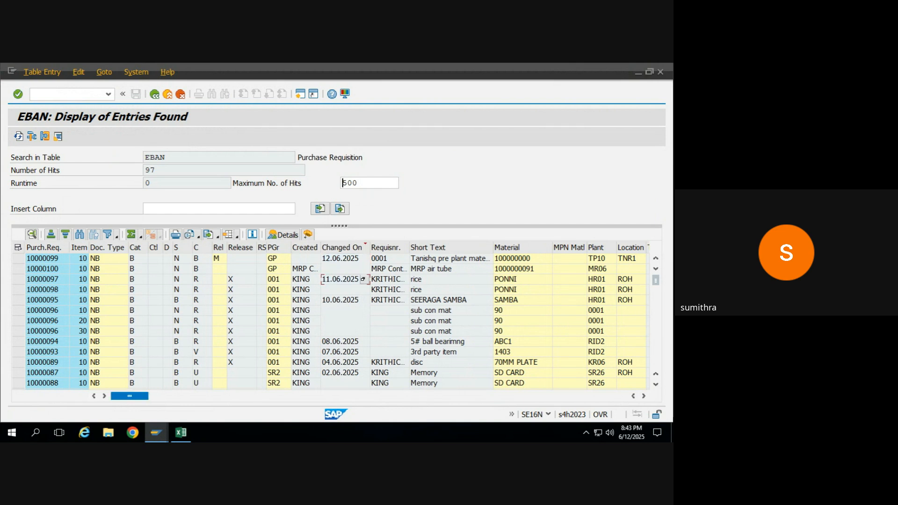
left_click(631, 432)
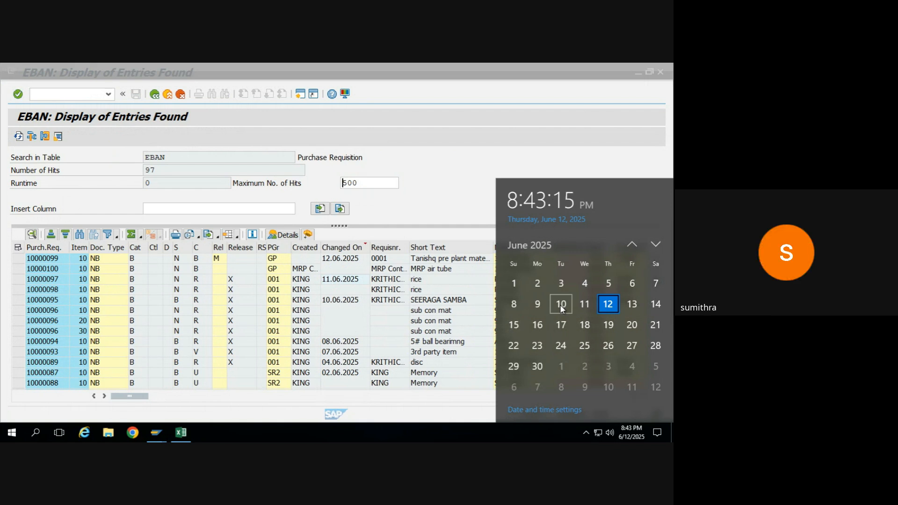
left_click(333, 303)
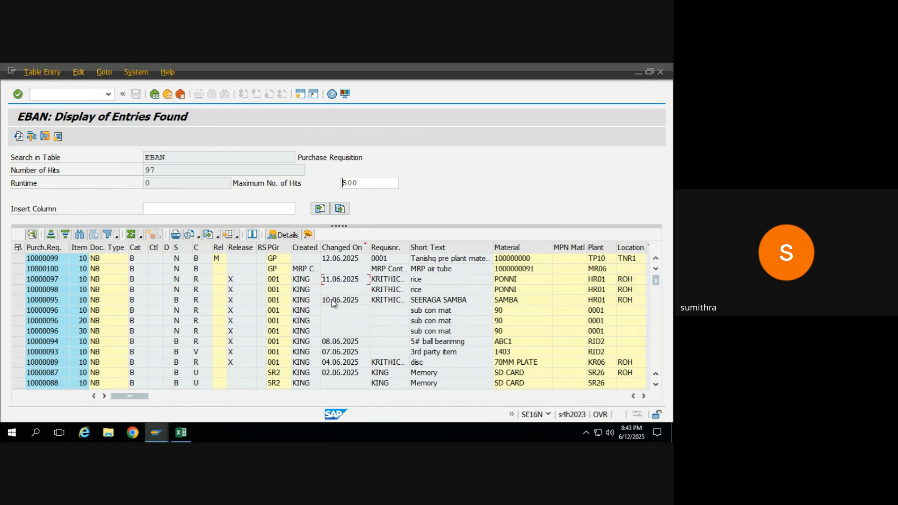
key("Up")
key("Up")
key("Down")
key("Down")
left_click(295, 303)
key("Home")
- Open a new SAP GUI window and start transaction ME53N to display purchase requisitions
left_click(300, 95)
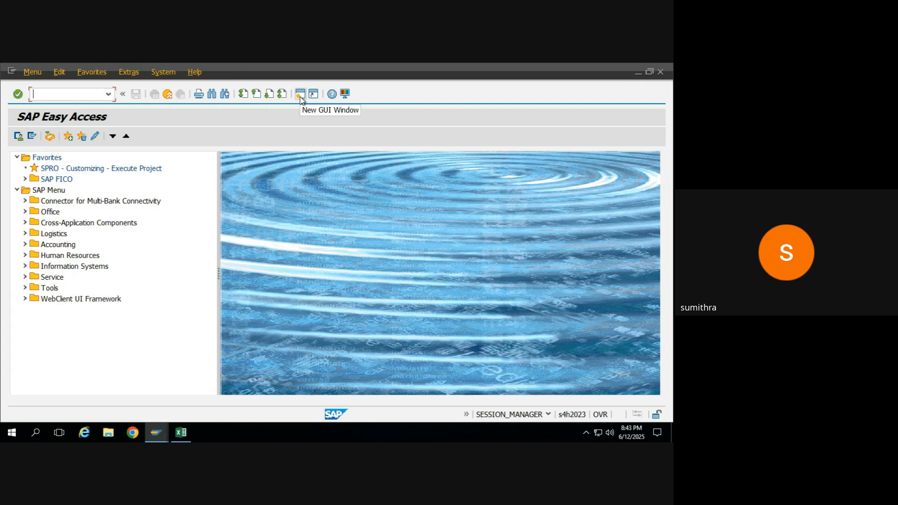
type("me53")
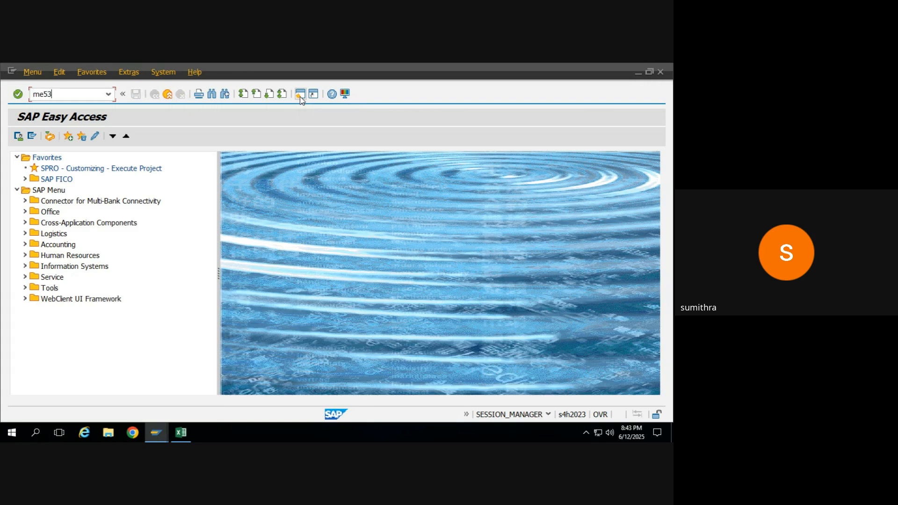
key("Return")
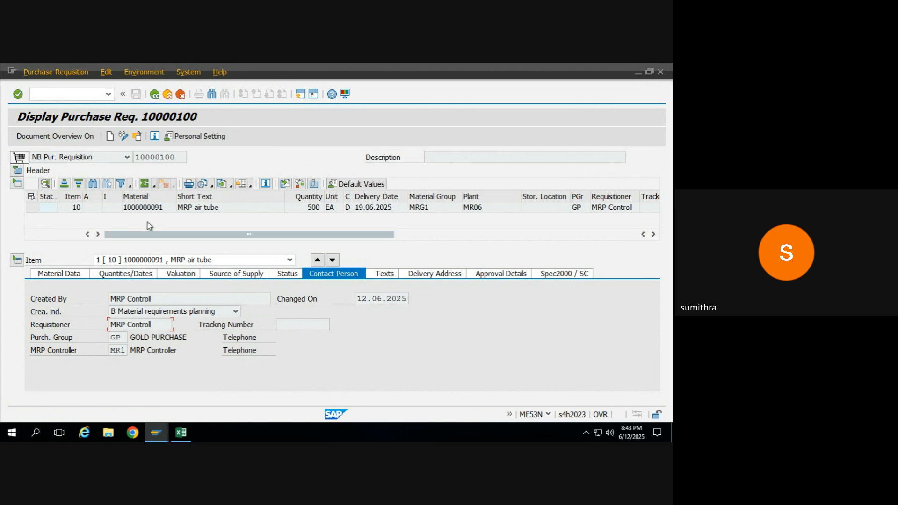
- Display purchase requisition 10000095 and review its item's material, plant, vendor and purchasing organization columns
left_click(137, 137)
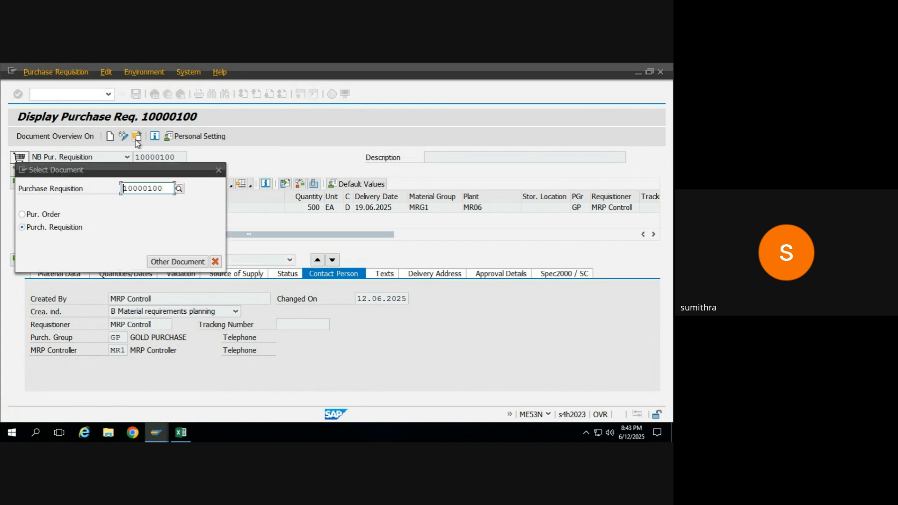
type("10000095")
key("Return")
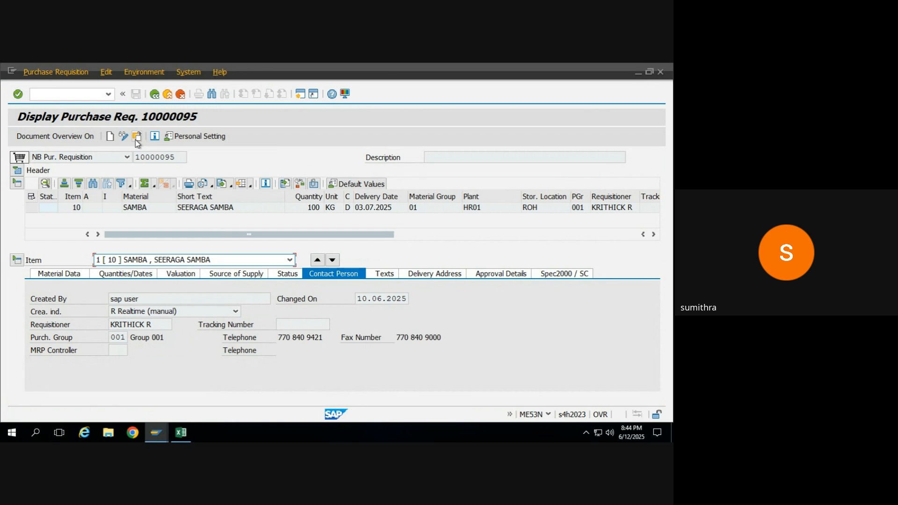
left_click(148, 209)
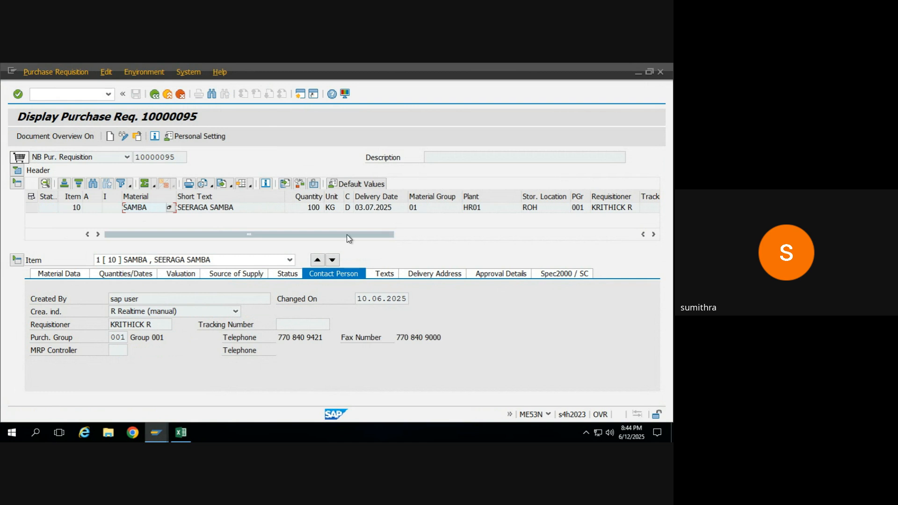
left_click(653, 236)
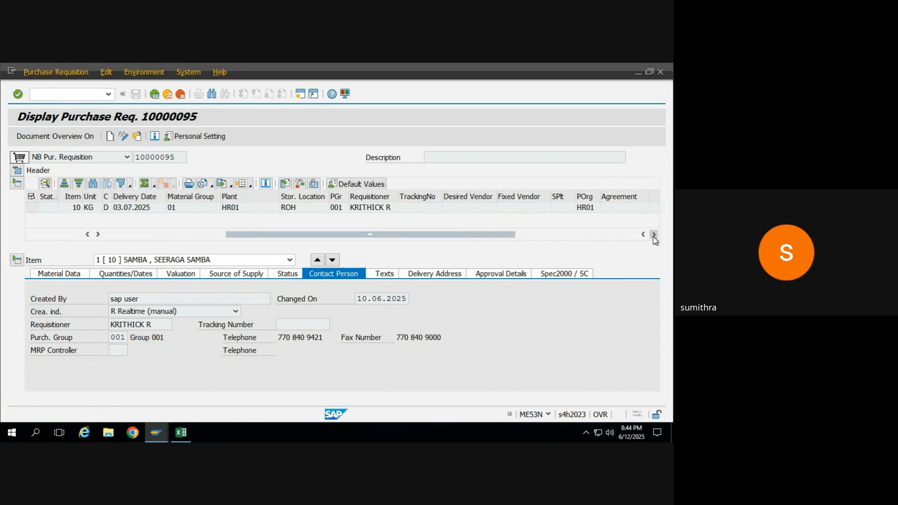
left_click(653, 235)
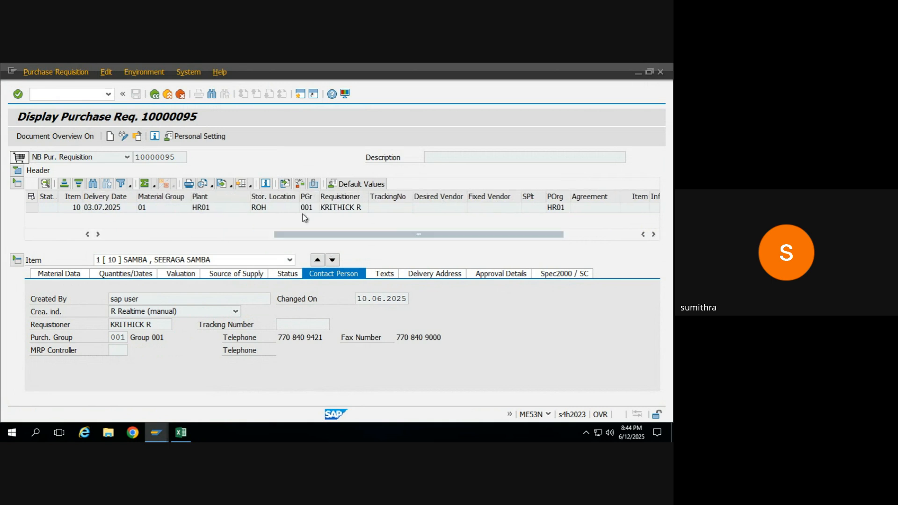
- Copy purchase requisition number 10000096 from the EBAN entries list and return to the requisition display
key("alt+Tab")
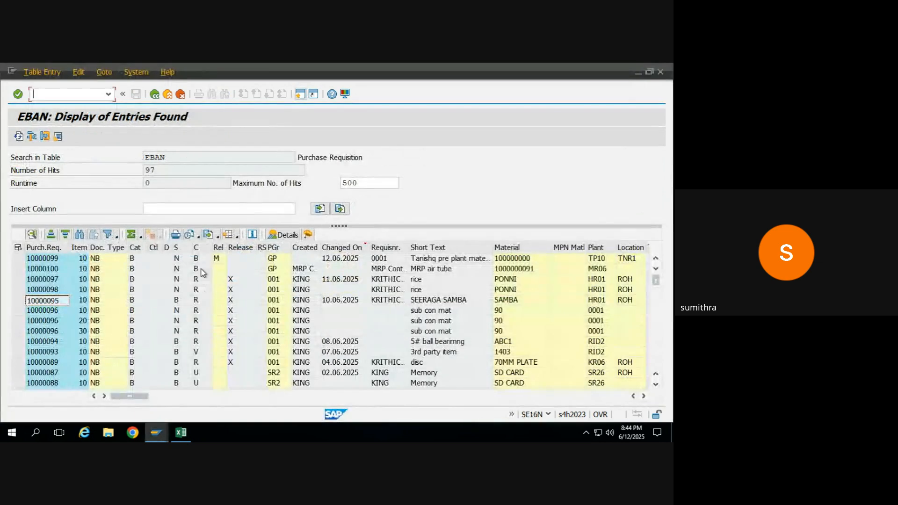
left_click(598, 310)
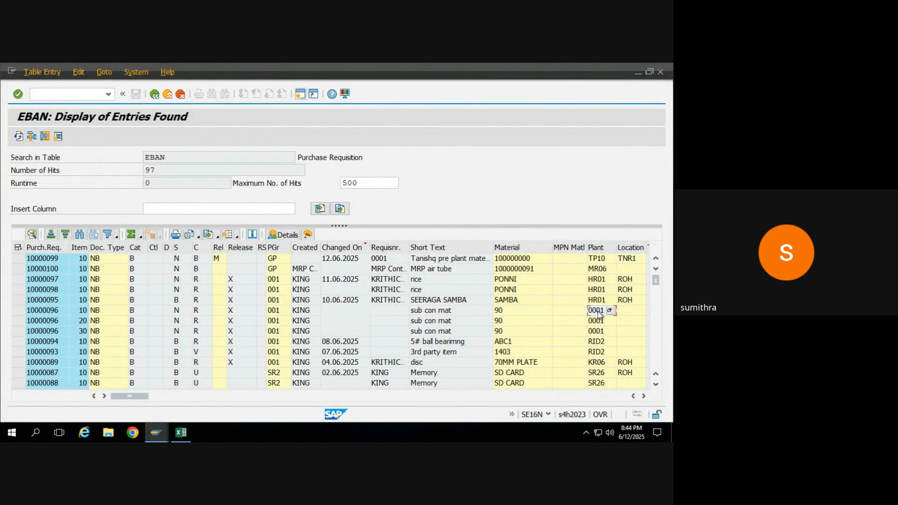
key("Left")
key("Left")
key("Left")
key("Left")
key("Left")
key("Left")
key("Left")
key("Left")
key("Left")
key("Left")
key("Left")
key("Left")
key("Left")
key("Left")
key("Left")
key("Left")
key("Left")
key("Left")
key("ctrl+c")
key("alt+Tab")
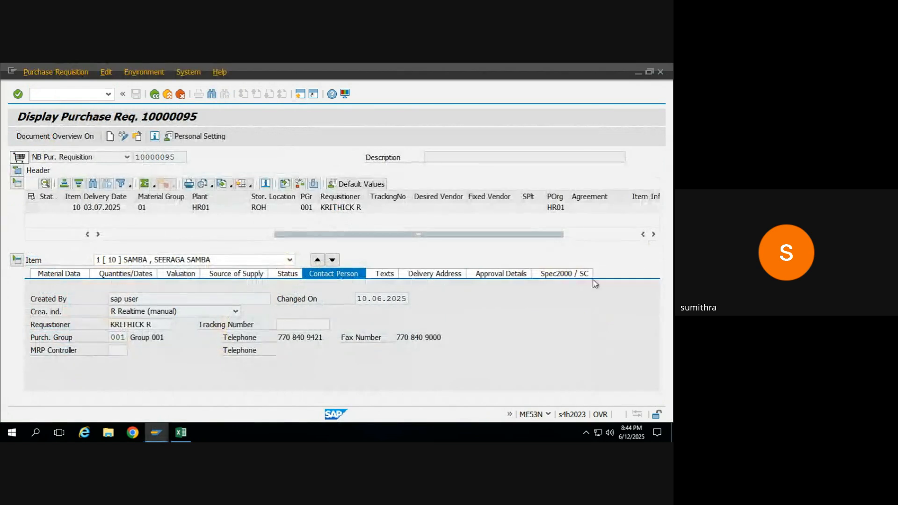
- Display purchase requisition 10000096 and collapse its item details to review all its items from the material column onward
left_click(137, 136)
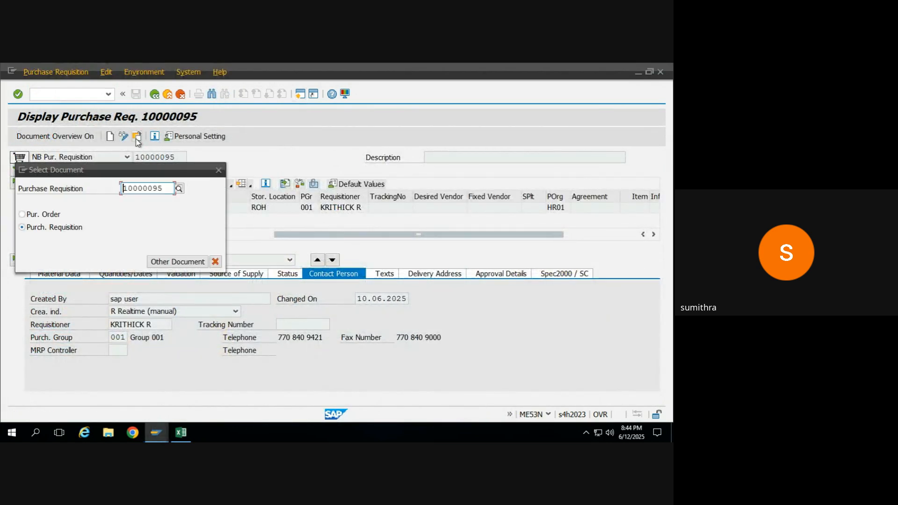
key("ctrl+v")
key("Return")
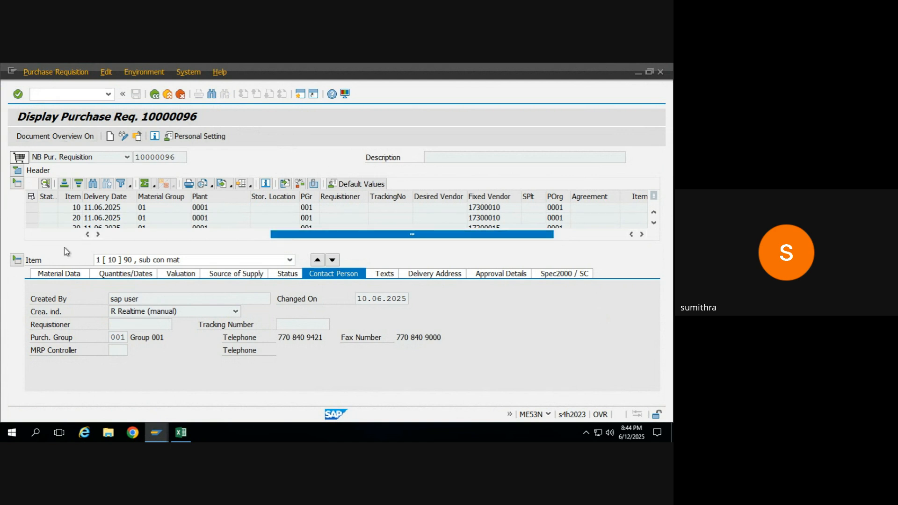
left_click(23, 260)
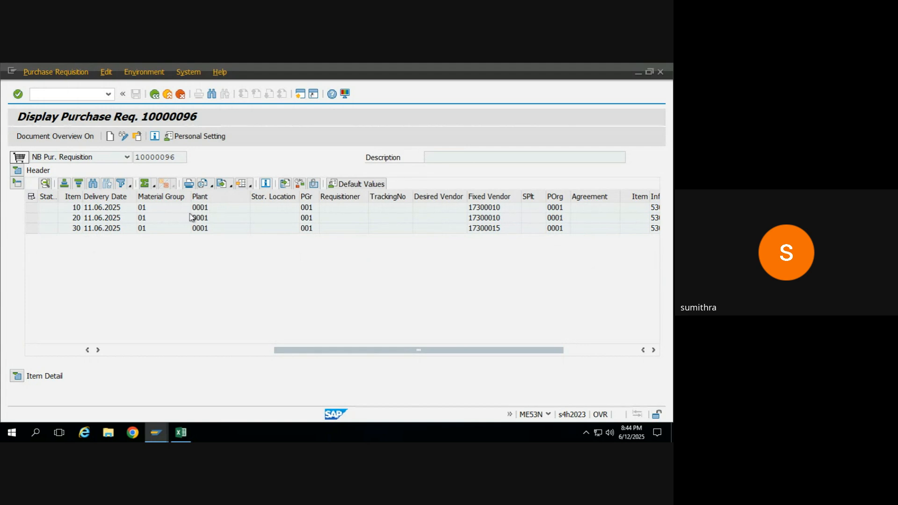
left_click(105, 350)
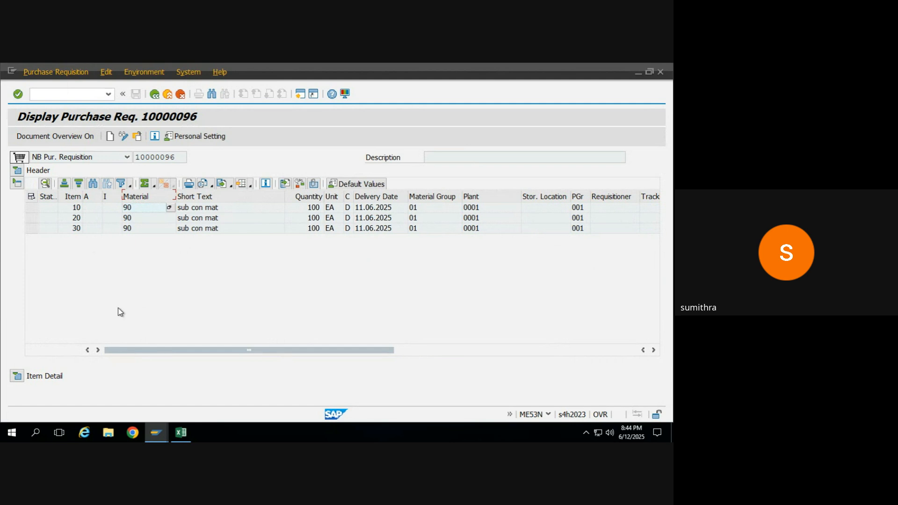
- Open another SAP window, switch to Chrome and try to search Google for "procurement cycle in sap mm", closing the browser again
left_click(301, 95)
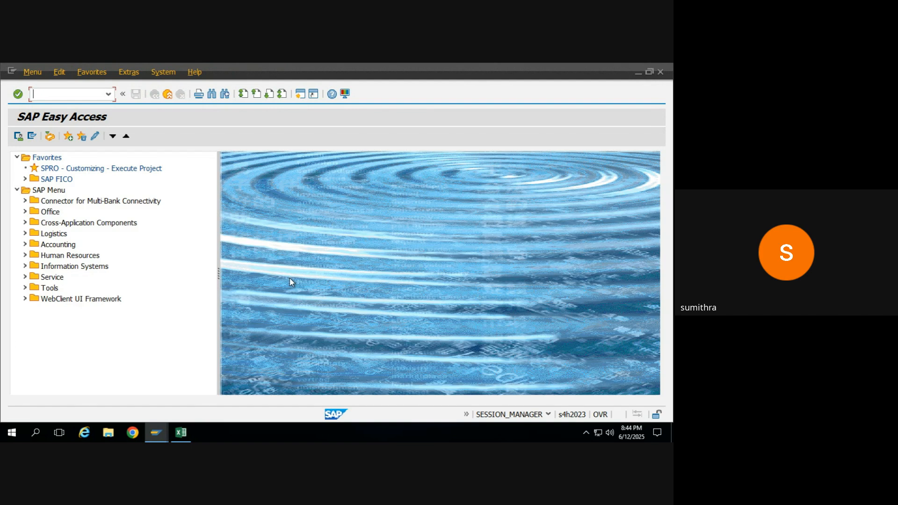
left_click(133, 432)
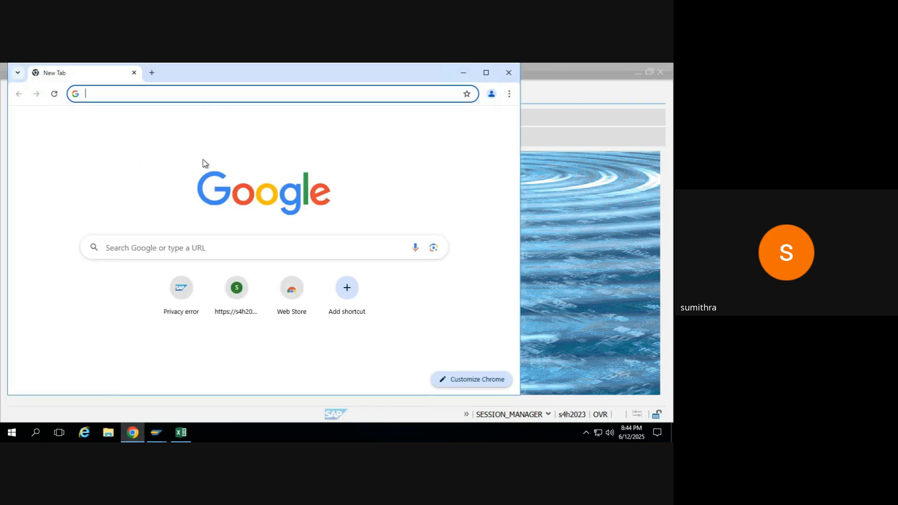
type("procureme")
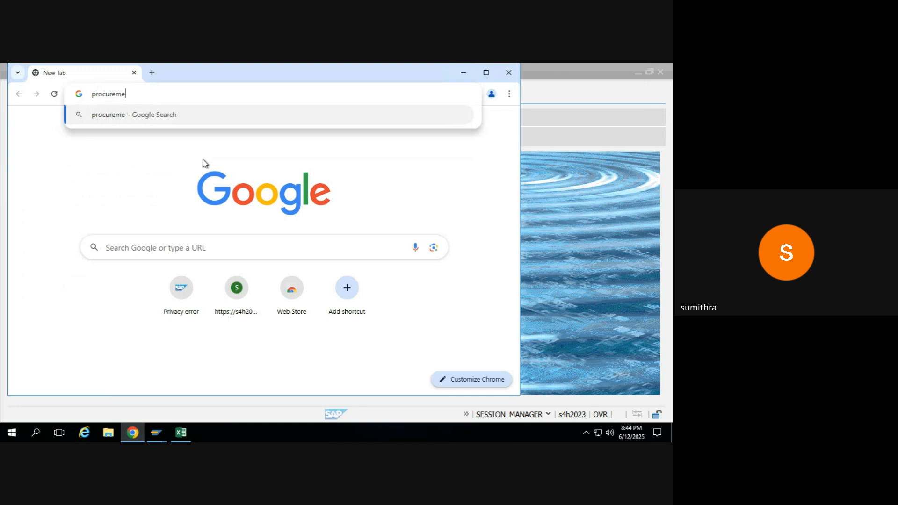
type("nt cycle in")
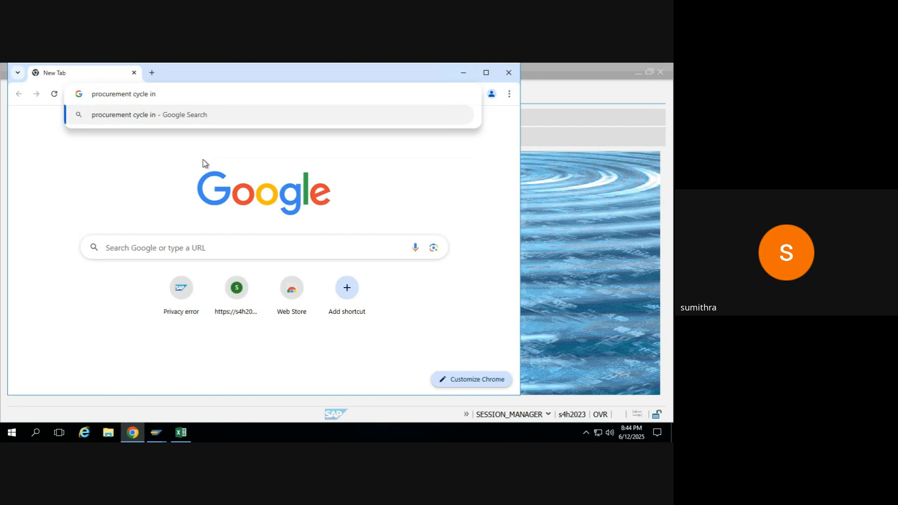
type(" sap mm")
key("Return")
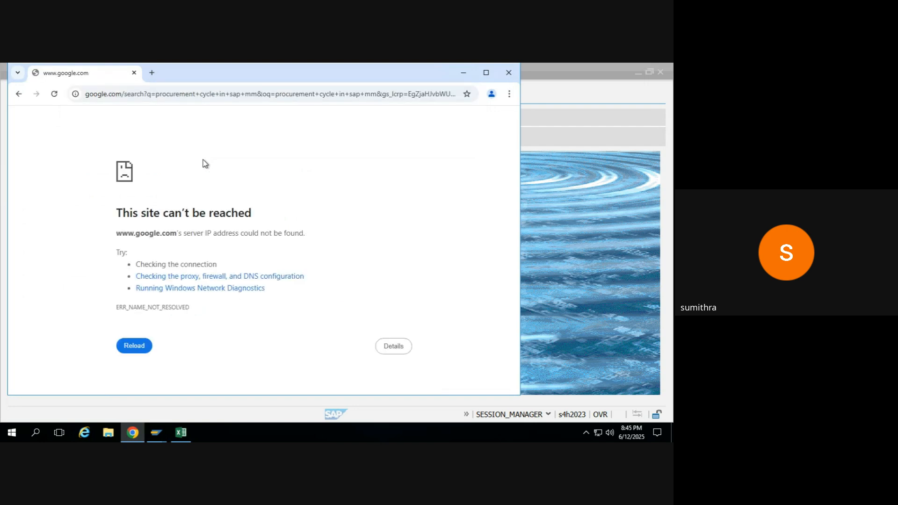
left_click(509, 74)
left_click(639, 73)
- Leave the remote SAP desktop and minimize the local Meet and WhatsApp browser window to reach the local desktop
mouse_move(372, 63)
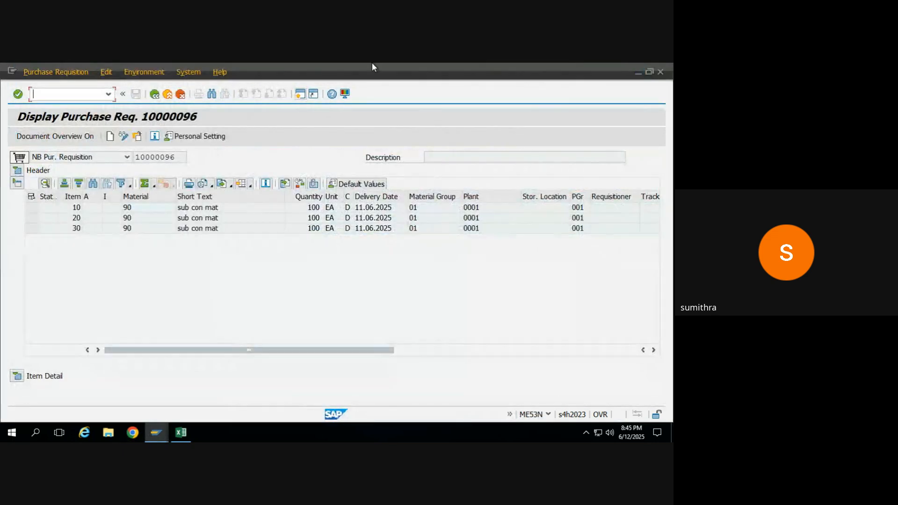
left_click(436, 71)
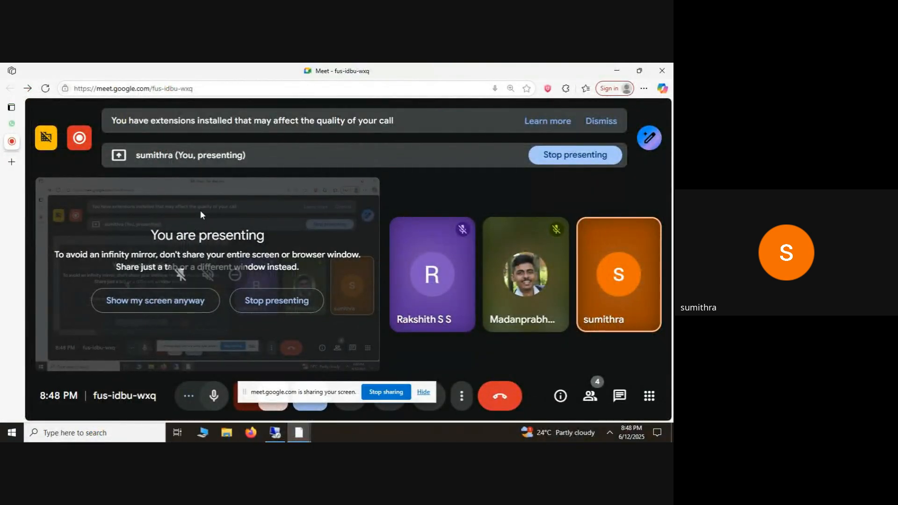
key("alt+Tab")
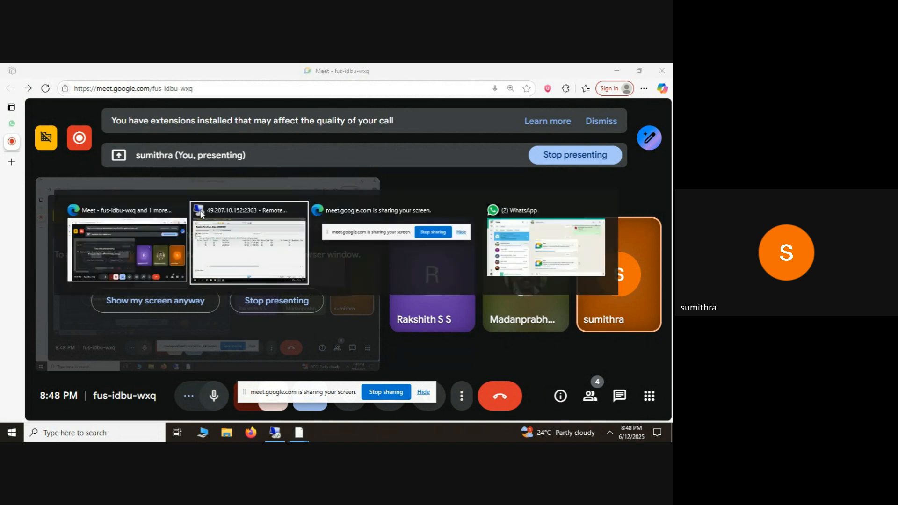
key("alt+Tab")
key("alt+Tab")
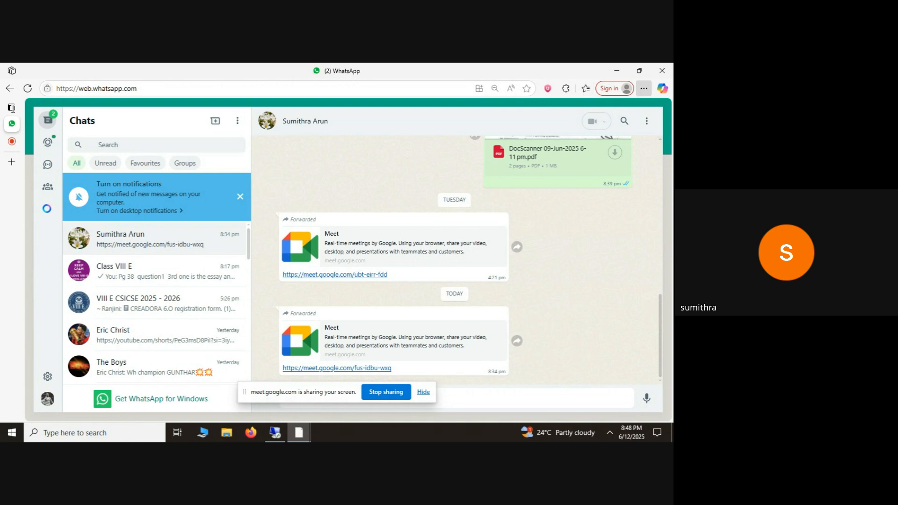
key("ctrl+l")
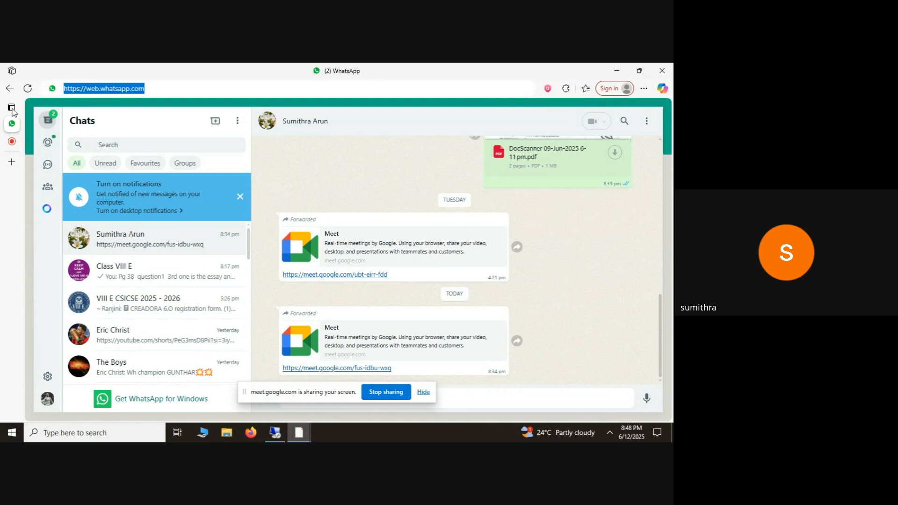
left_click(620, 73)
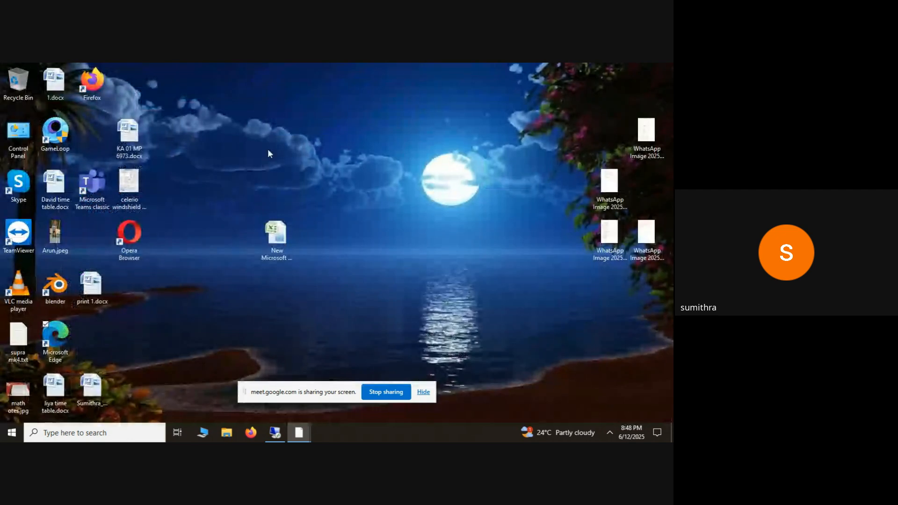
- Switch to Microsoft Edge, search for "procure to pay cycle in sap mm" and hide the screen-sharing notice
left_click(50, 343)
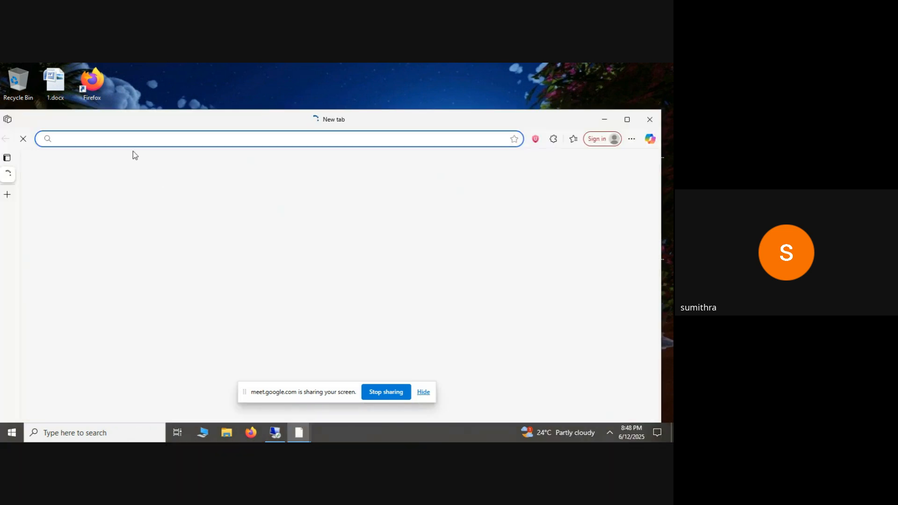
type("proc")
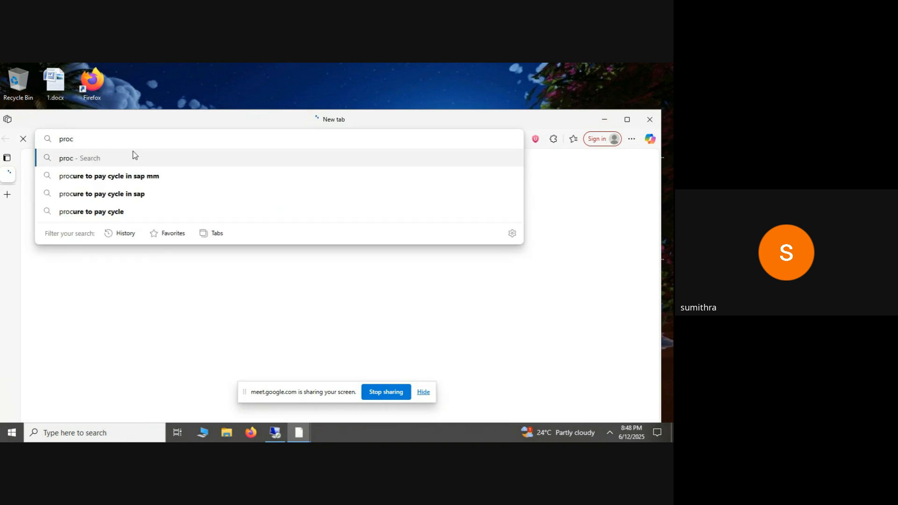
left_click(133, 175)
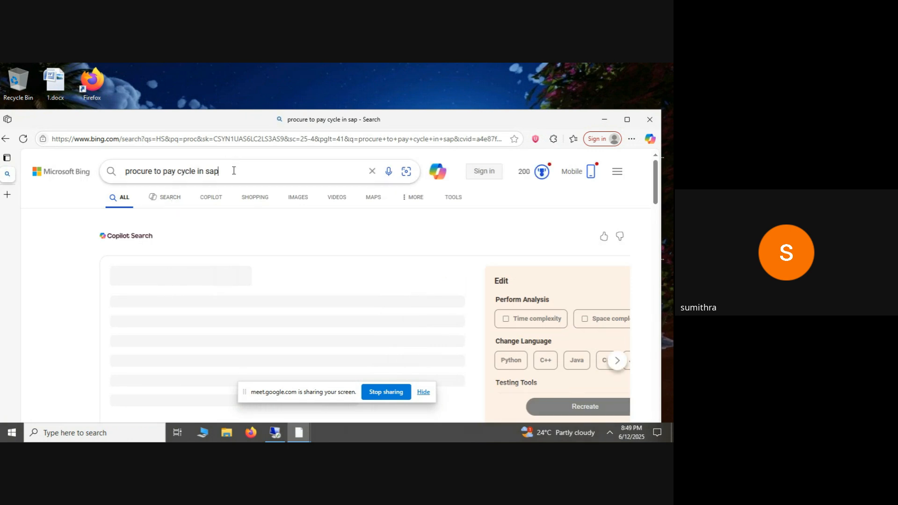
type("mm")
key("Return")
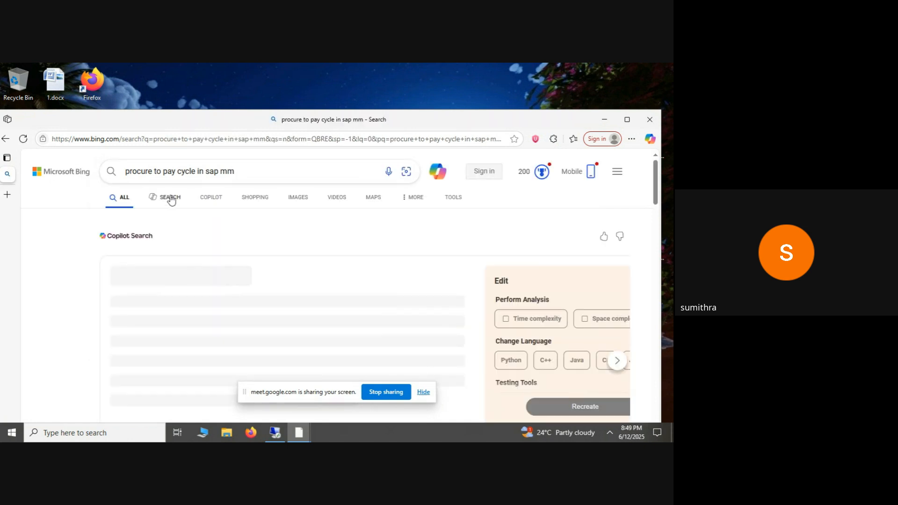
left_click(424, 392)
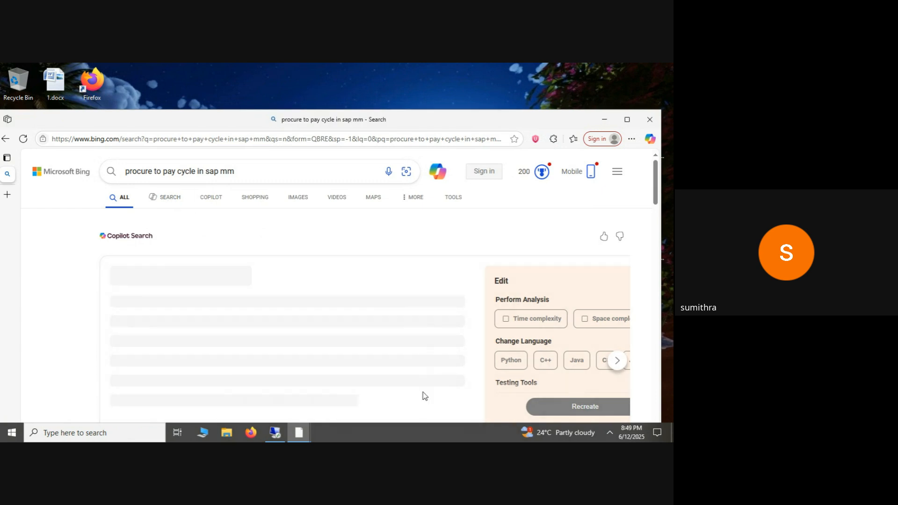
left_click(254, 172)
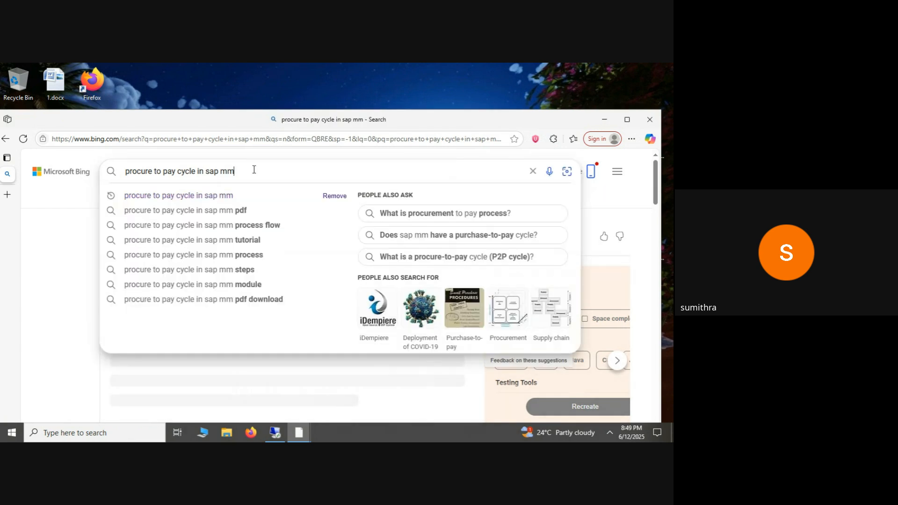
key("Return")
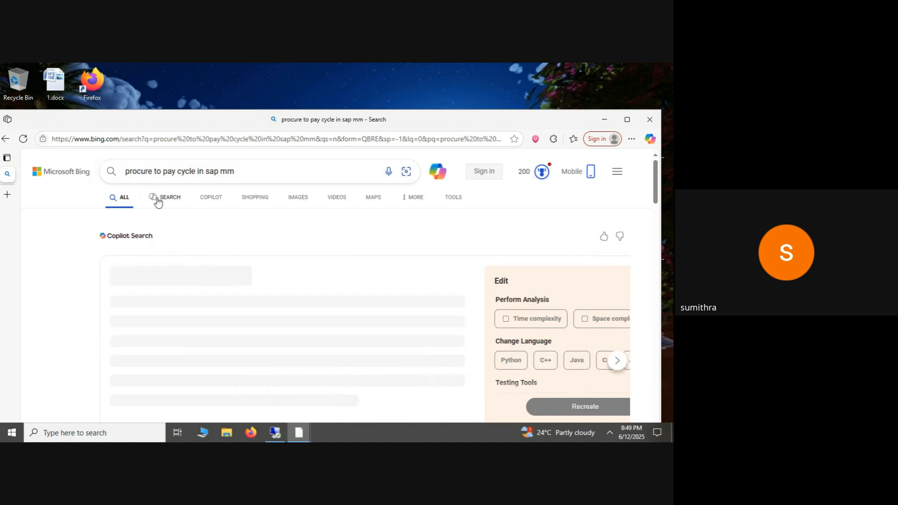
- Read Bing's AI-generated Copilot Search answer on the procure-to-pay cycle through to its sources, and return to the regular results
left_click(169, 199)
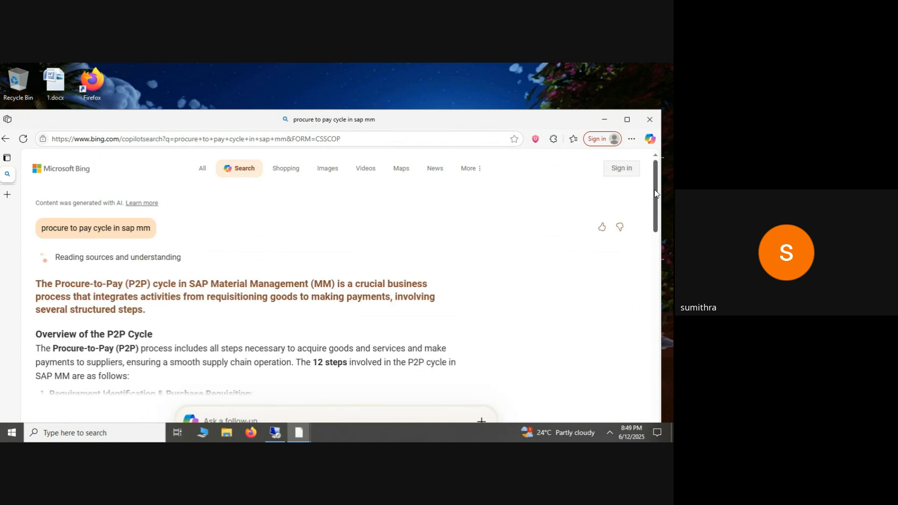
left_click_drag(656, 193, 613, 423)
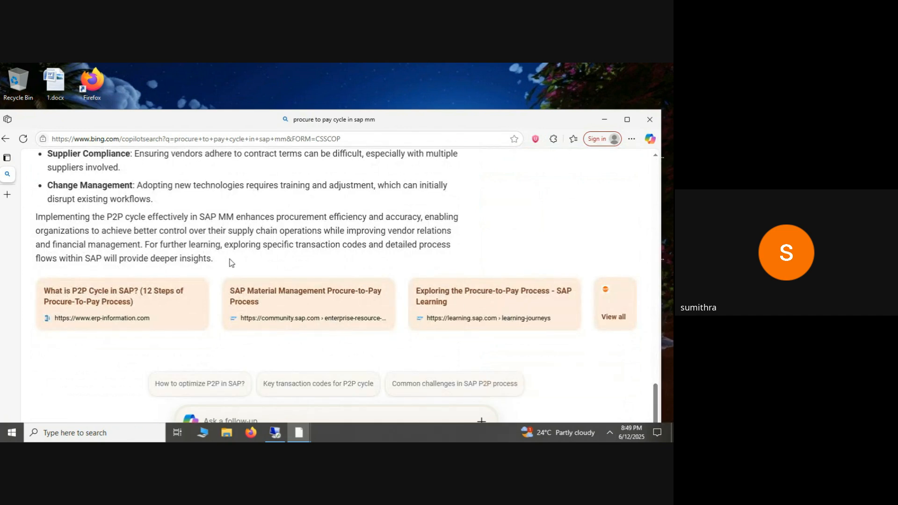
left_click(2, 142)
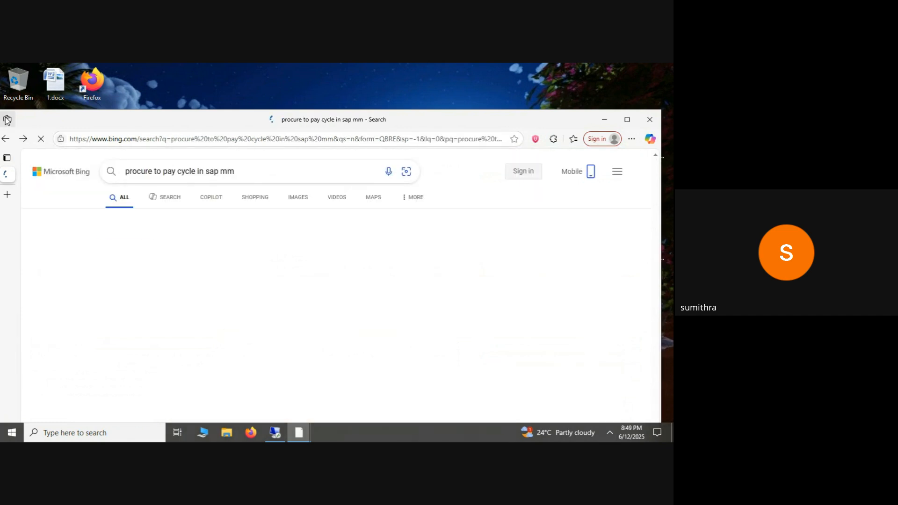
left_click(7, 120)
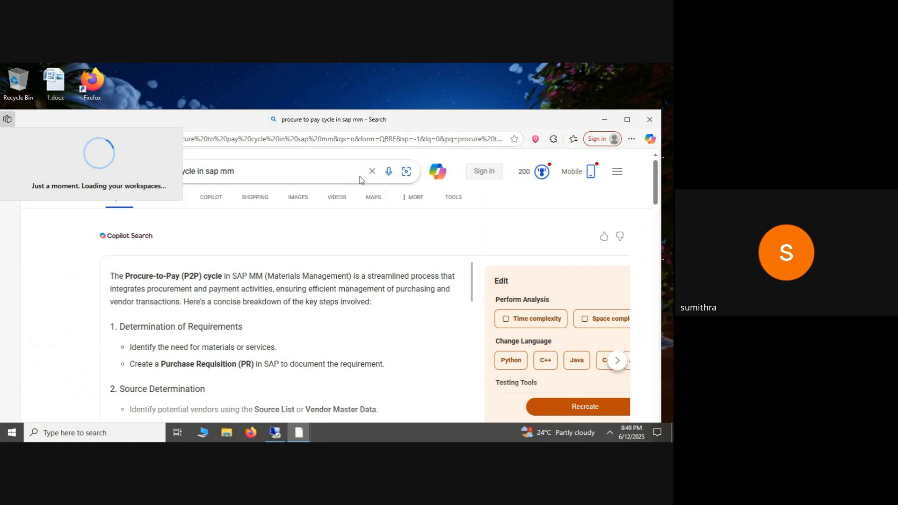
- Search for "procure to pay cycle in sap mm process flow" and browse the image results for a suitable diagram
left_click(344, 175)
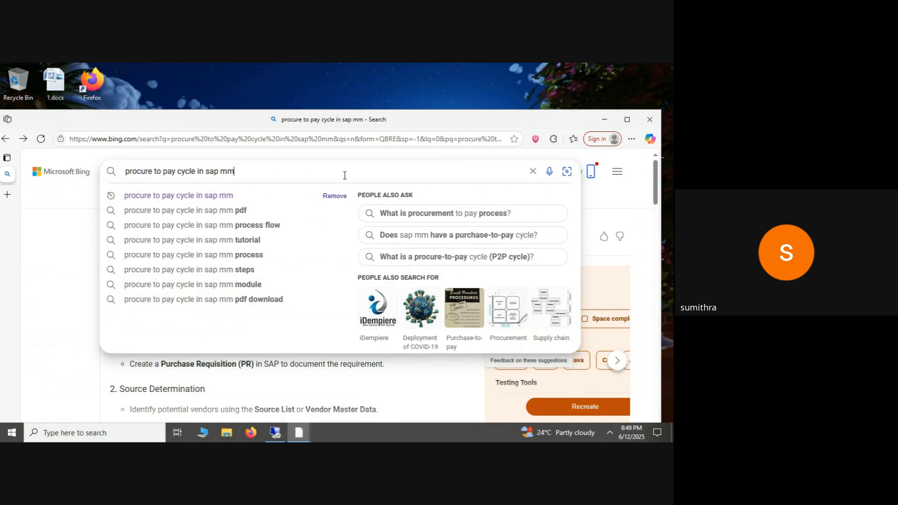
left_click(206, 231)
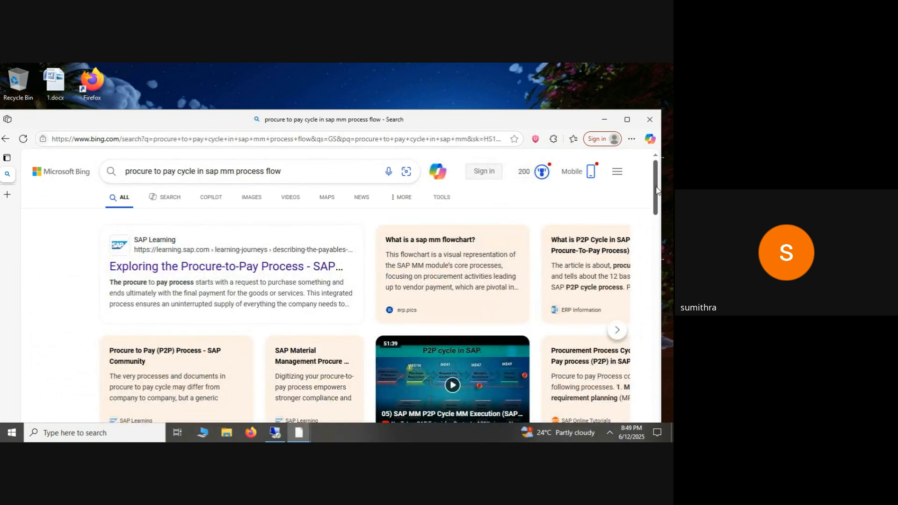
scroll(656, 190, "down", 1)
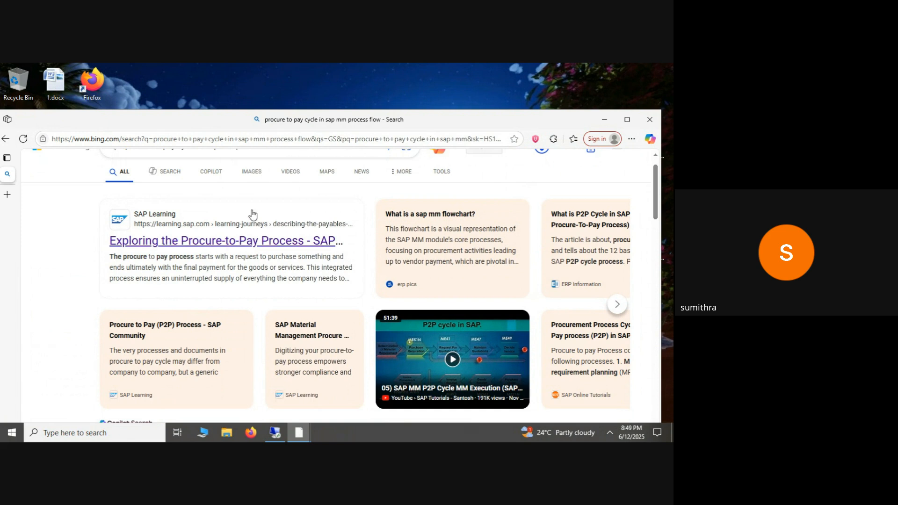
left_click(252, 172)
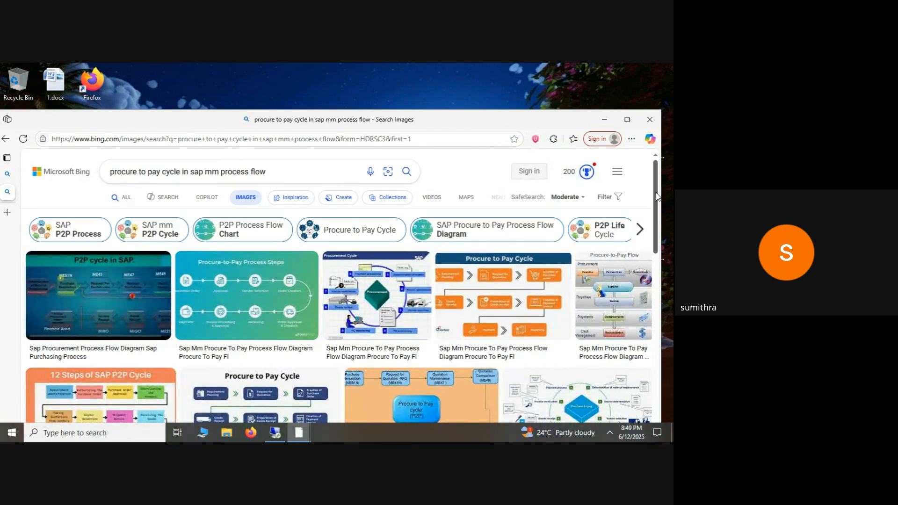
left_click_drag(657, 197, 654, 242)
scroll(654, 262, "down", 3)
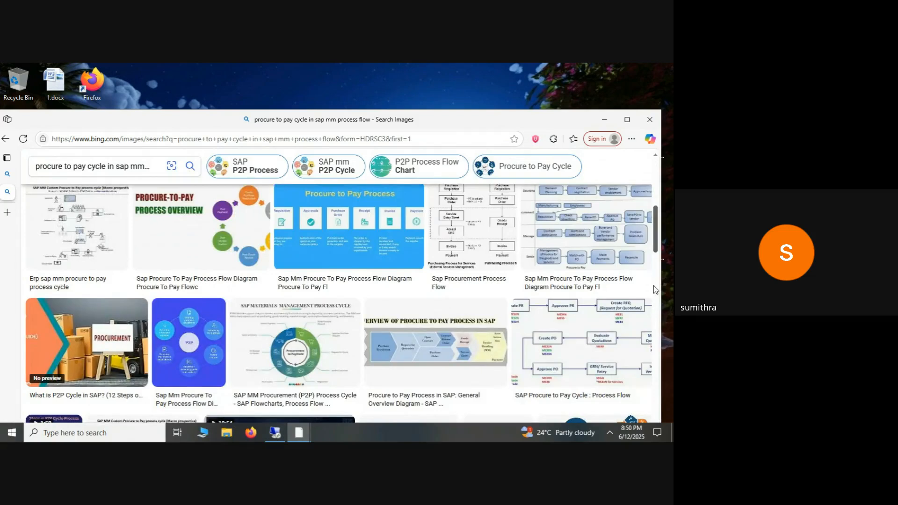
scroll(655, 290, "down", 2)
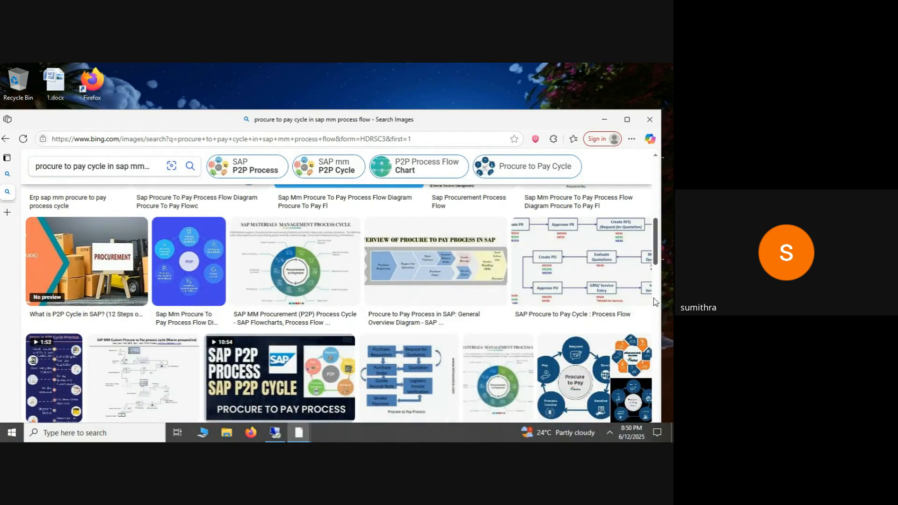
- Preview a P2P diagram, view the related "Procure to Pay (P2P) Transformation" image at full size, and close the browser
left_click(193, 278)
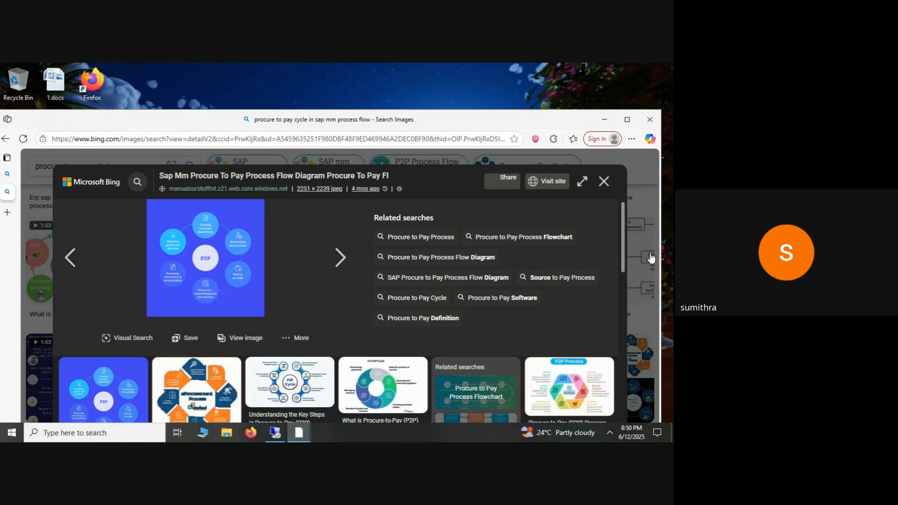
left_click_drag(624, 226, 619, 281)
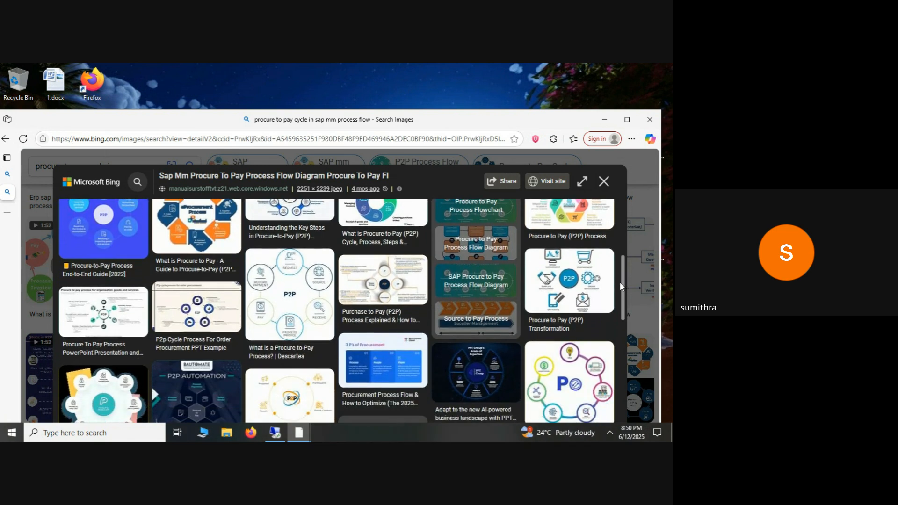
left_click(584, 280)
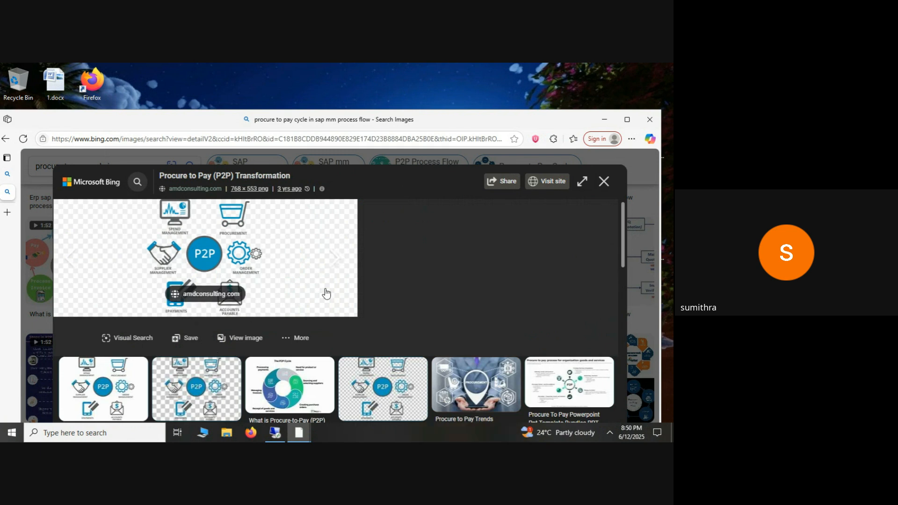
left_click(240, 339)
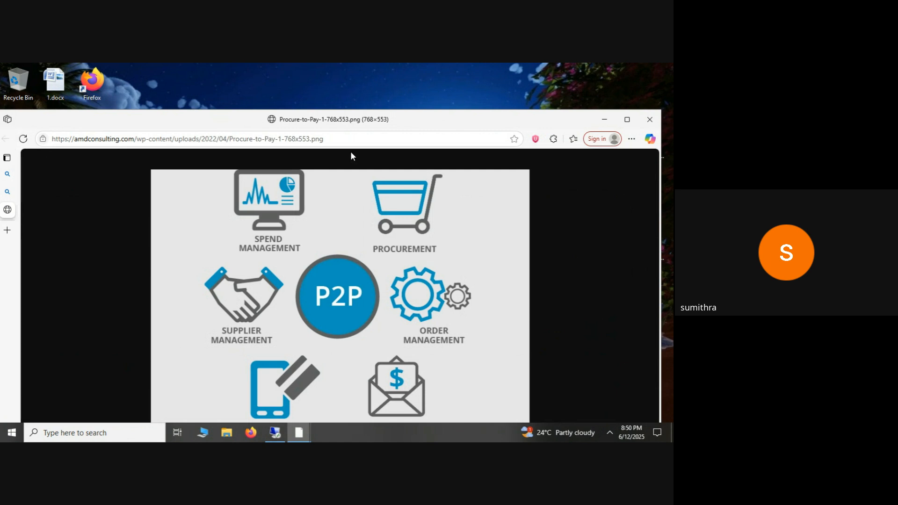
left_click(647, 120)
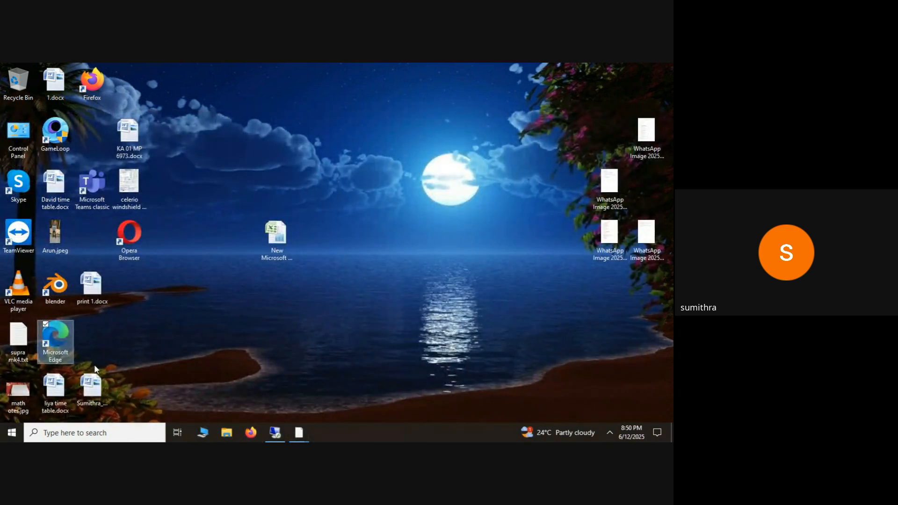
- Reopen Microsoft Edge, repeat the search "procure to pay cycle in sap mm process flow" and show its image results
double_click(52, 336)
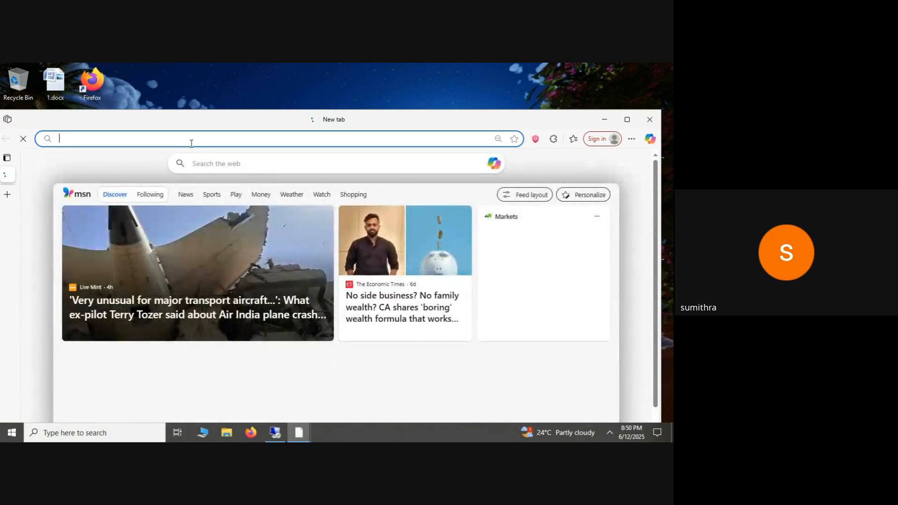
left_click(243, 162)
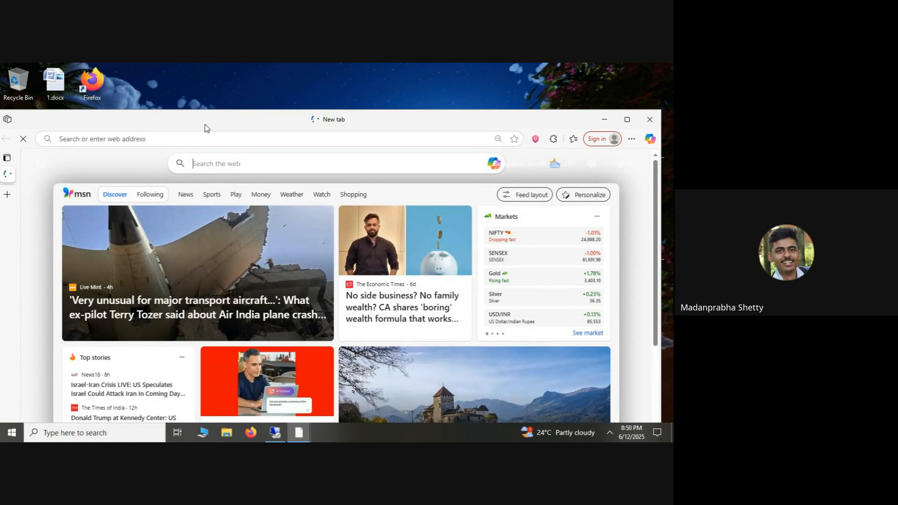
left_click(190, 138)
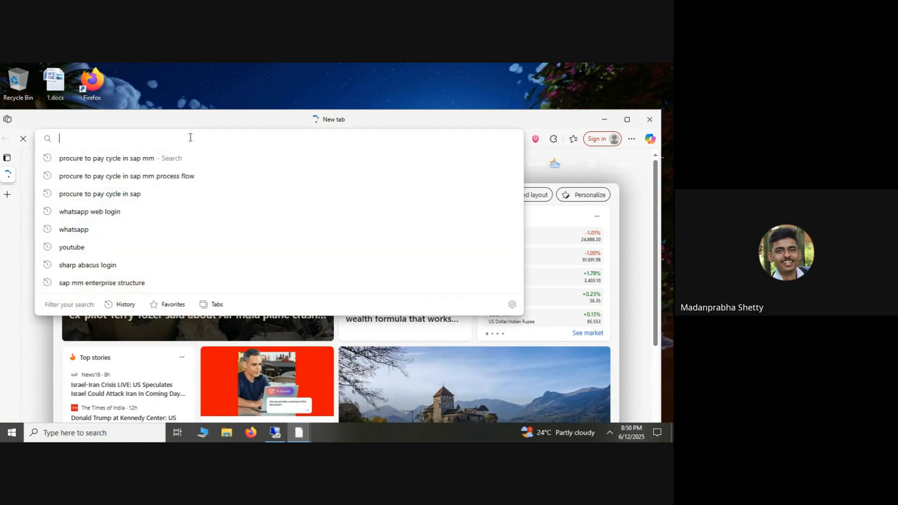
left_click(152, 176)
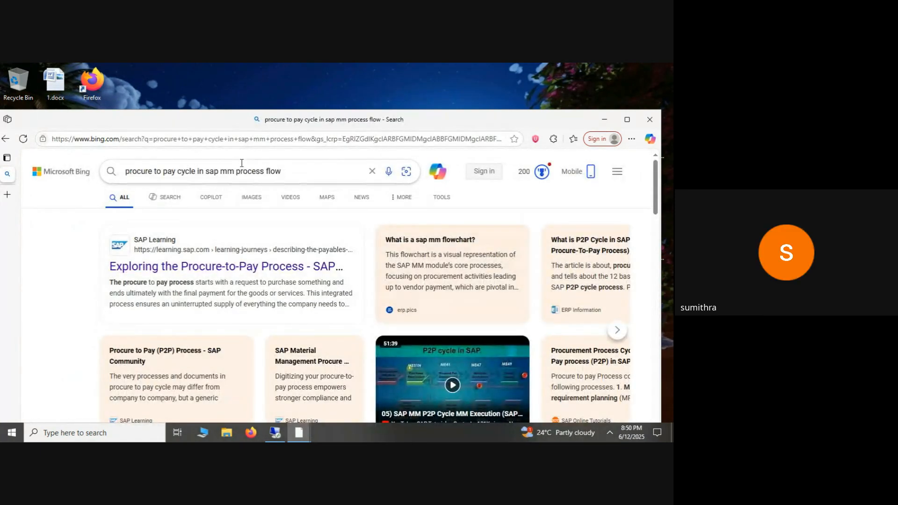
left_click(259, 198)
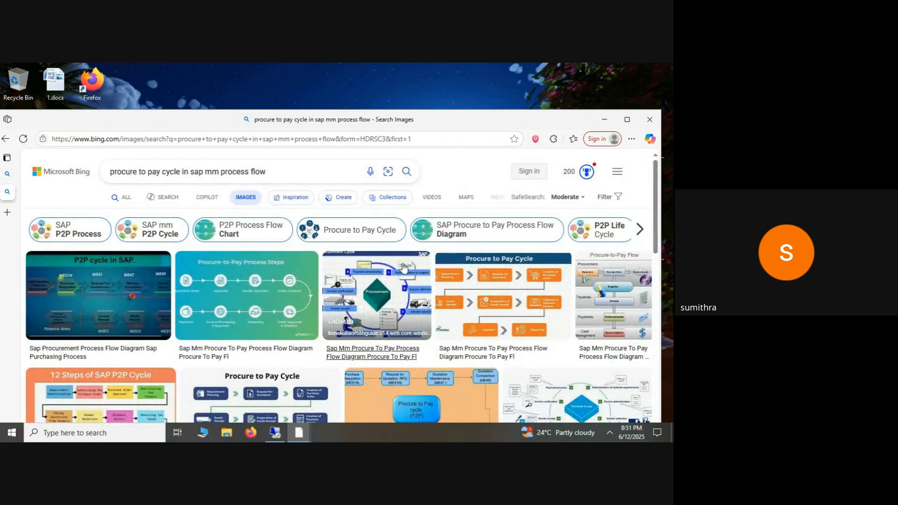
- View the circular SAP "Procurement Cycle" diagram at full size in a maximized browser window
left_click(378, 287)
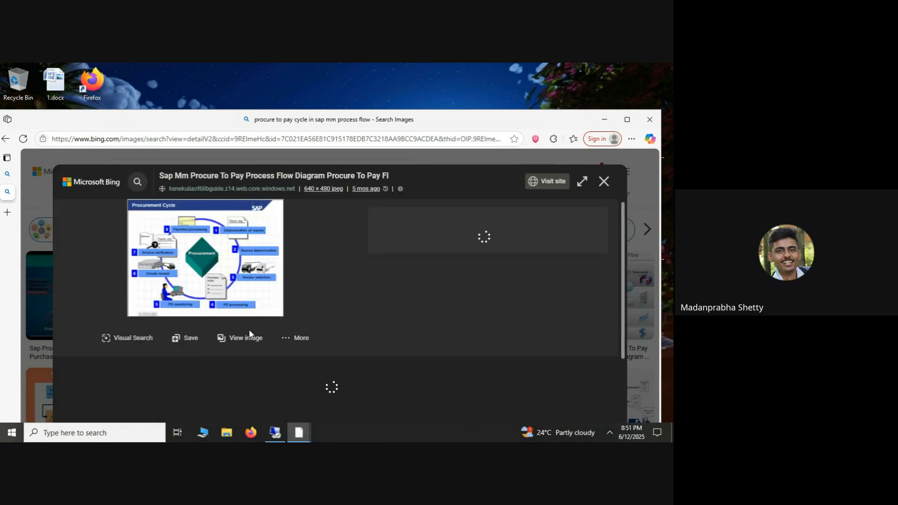
left_click(249, 333)
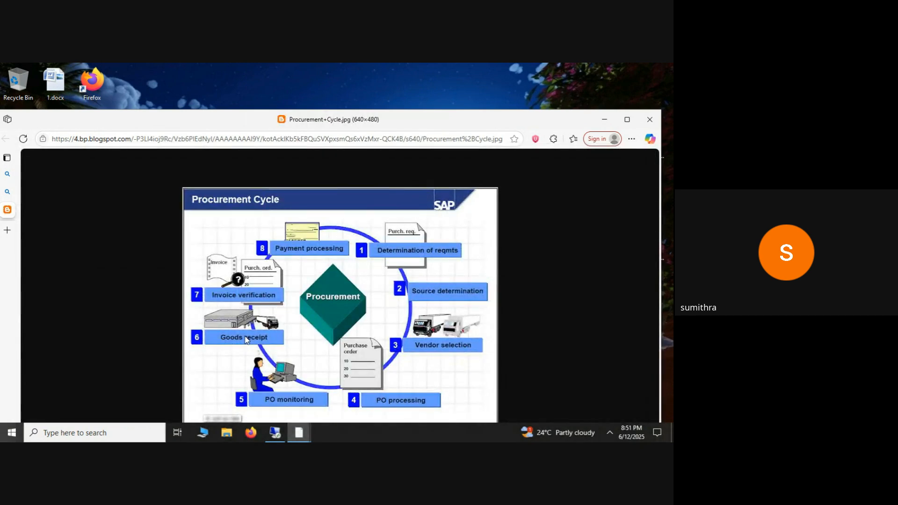
left_click(628, 120)
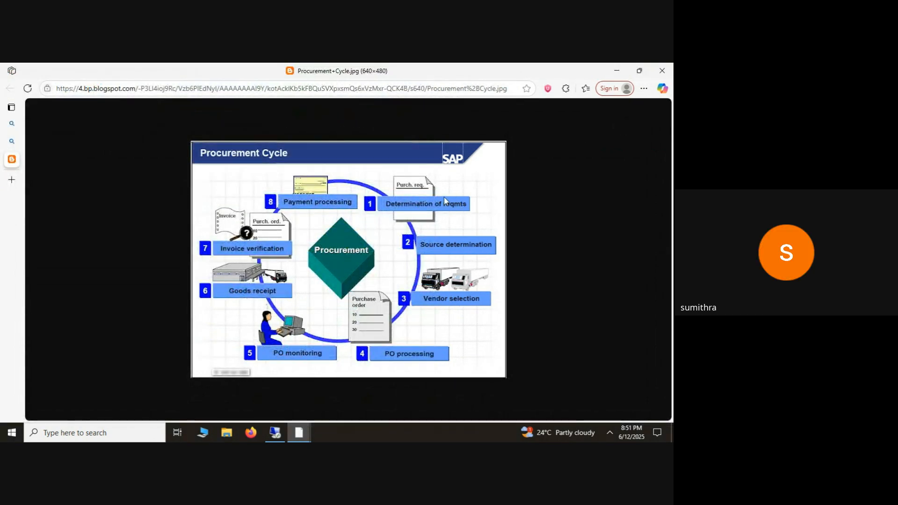
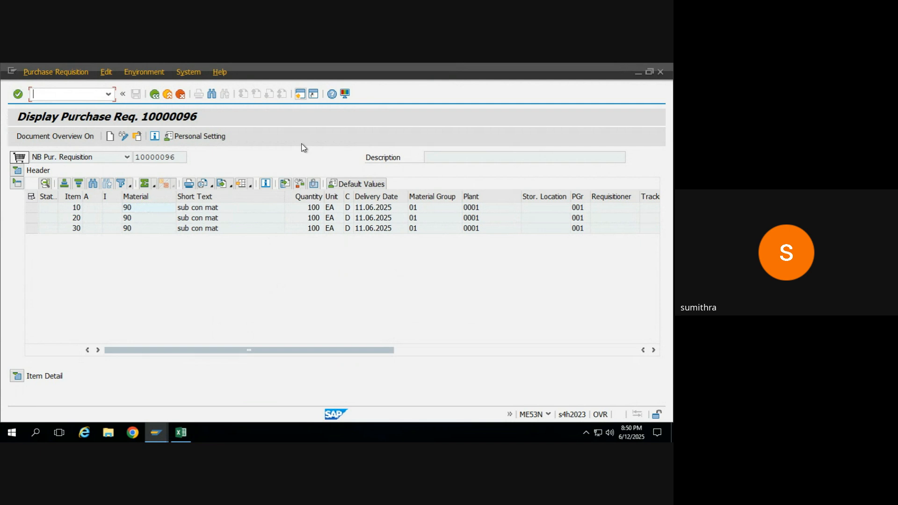
- Open a new SAP GUI window and enter the transaction code ME51n without running it
left_click(300, 96)
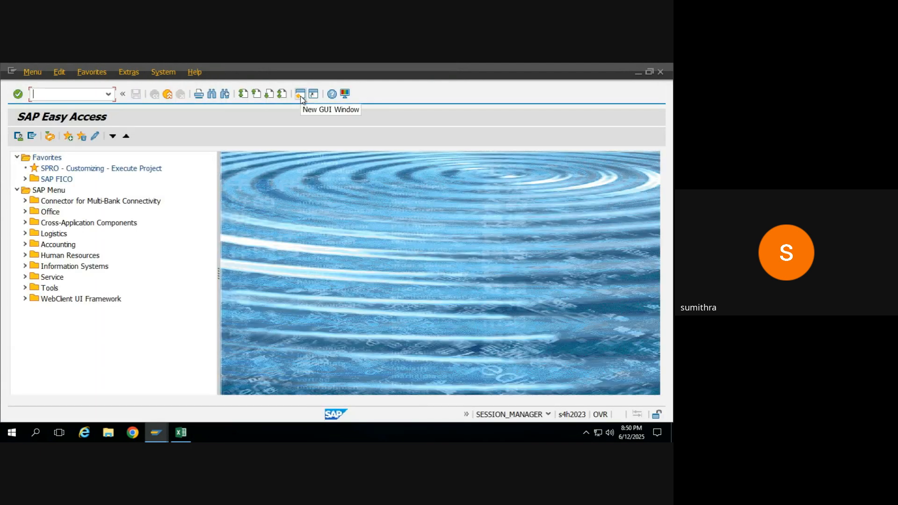
type("ME51n")
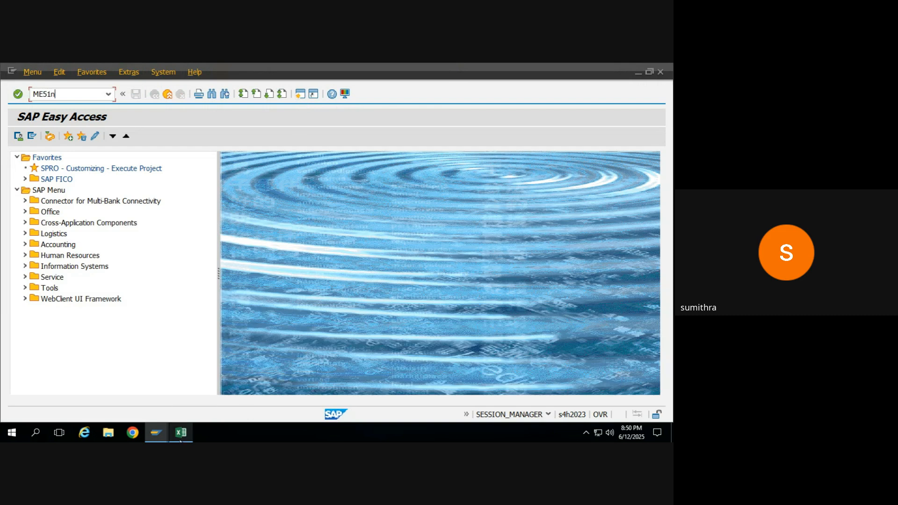
- Switch to the MM training 2025 workbook in Excel and enter ME51N in cell A4
mouse_move(180, 438)
left_click(189, 412)
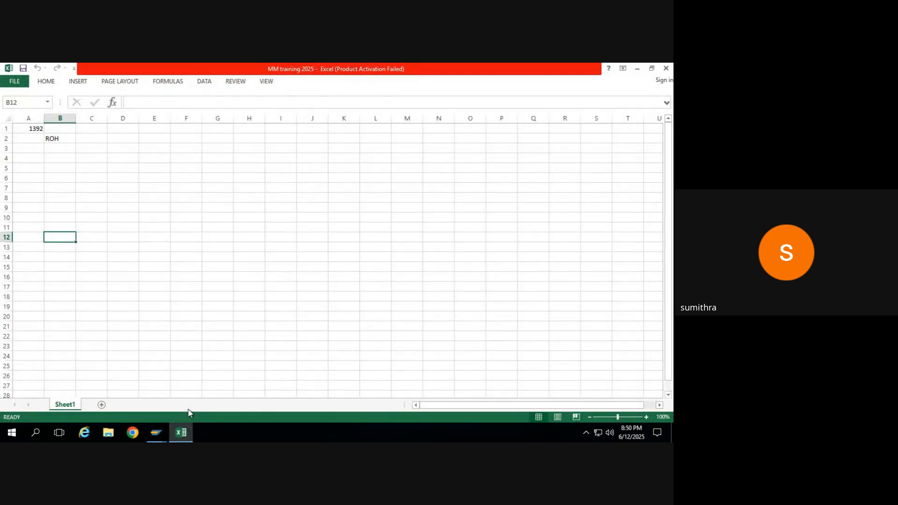
key("Up")
key("Up")
key("Up")
key("Up")
key("Up")
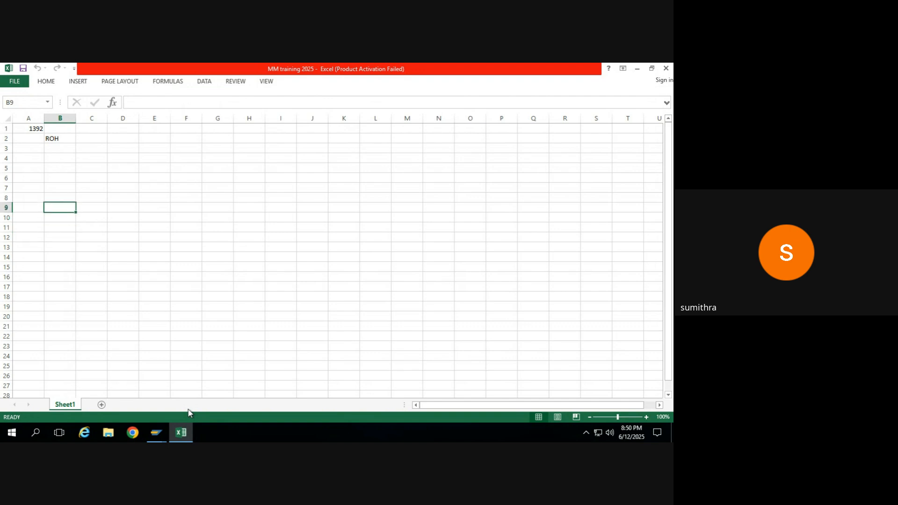
key("Left")
key("Down")
key("Down")
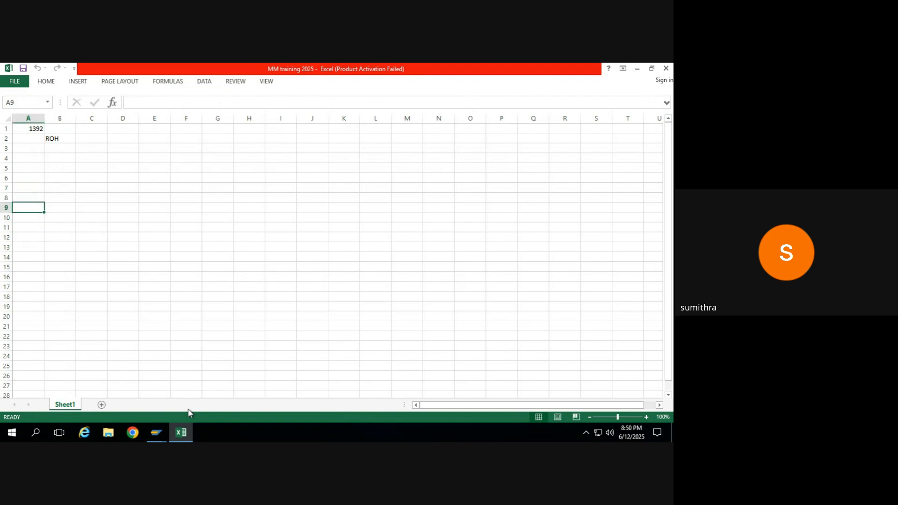
key("Up")
key("Up")
key("Up")
key("Up")
key("Up")
type("ME51N")
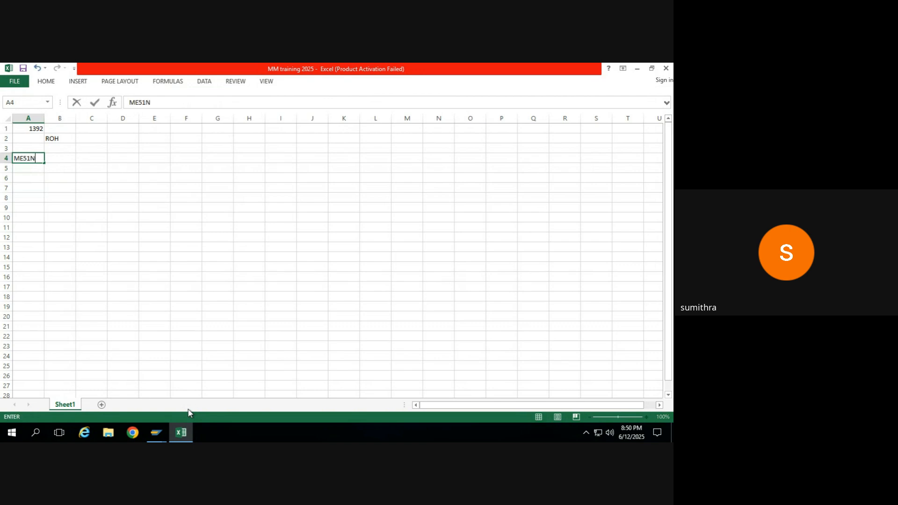
- Describe ME51N in cell B4 as "To create Purchase requistion(PR)"
key("Tab")
type("To creatae")
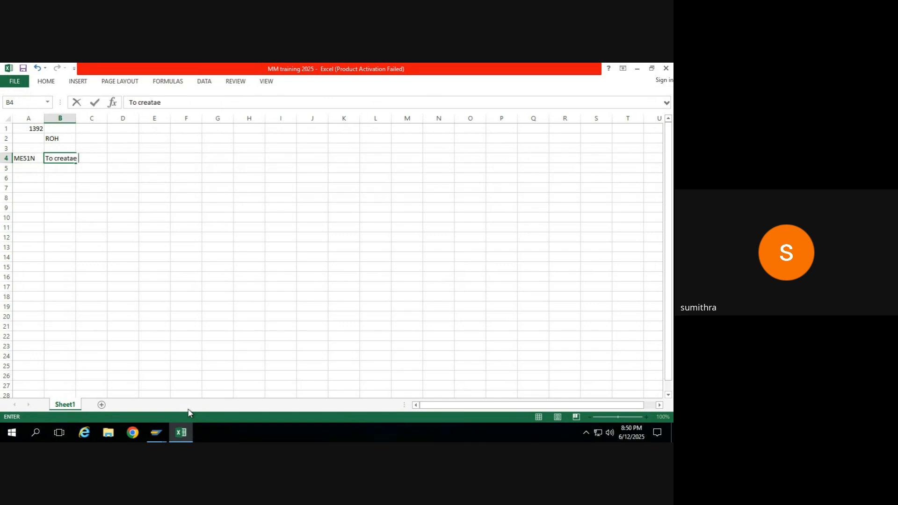
key("BackSpace")
key("BackSpace")
key("BackSpace")
type("te Purchase requistion")
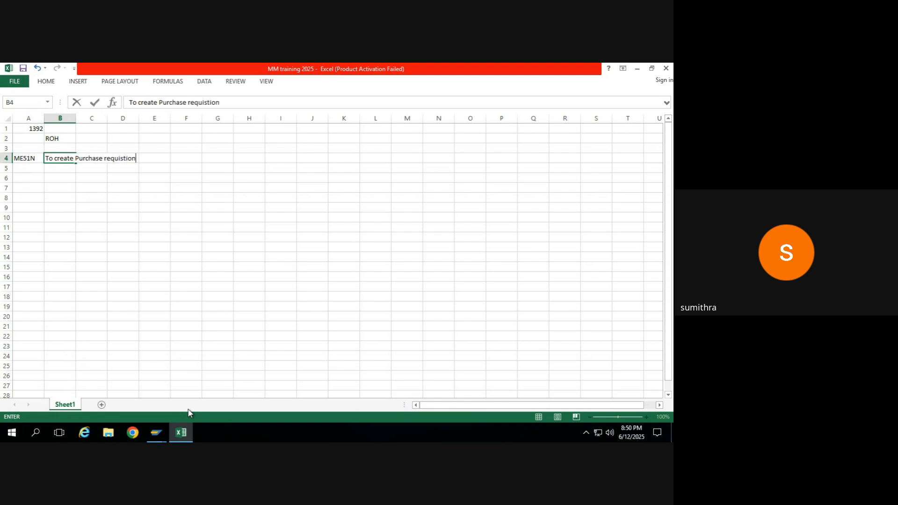
type("(PR)")
key("Return")
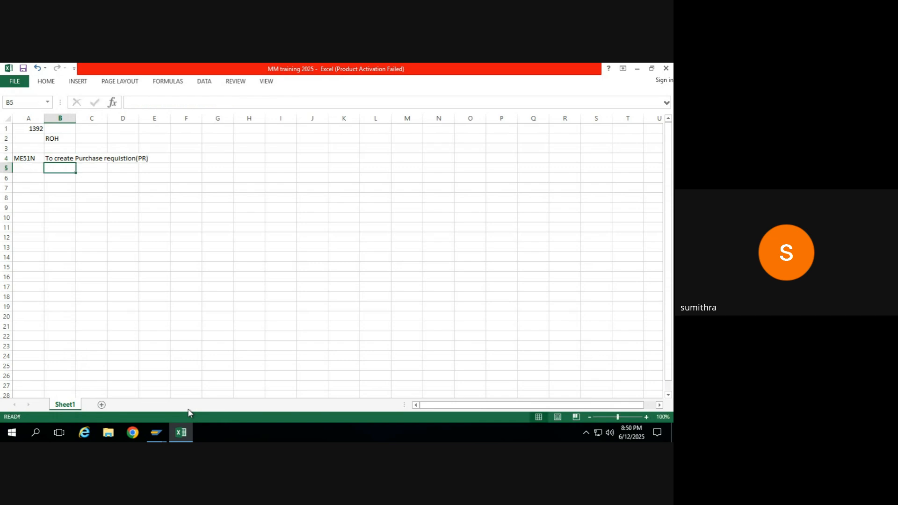
- Enter the transaction code ME52N in cell A5
key("Left")
type("ME51N")
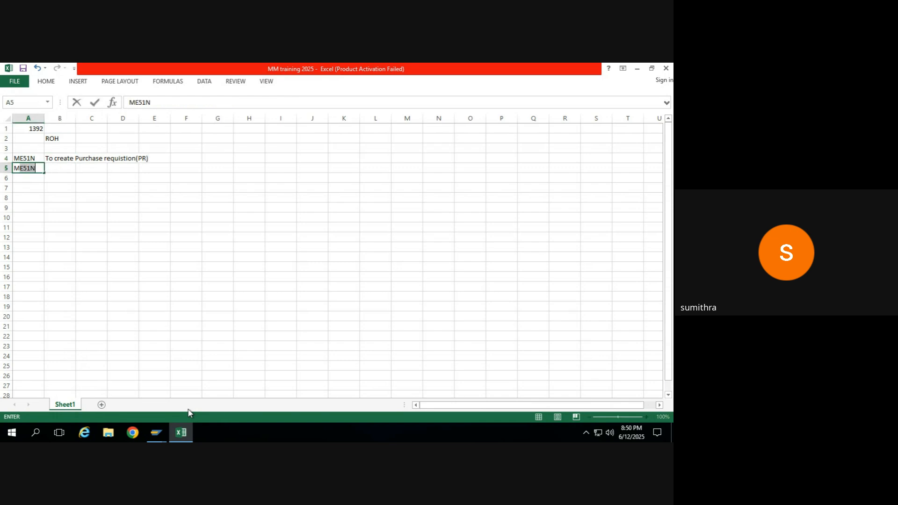
key("BackSpace")
key("BackSpace")
type("2N")
key("Page_Down")
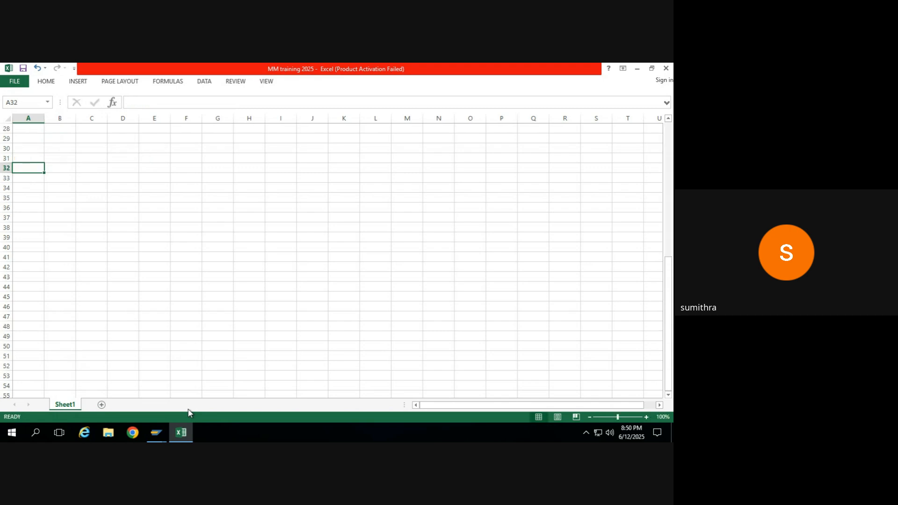
key("ctrl+Up")
key("ctrl+Up")
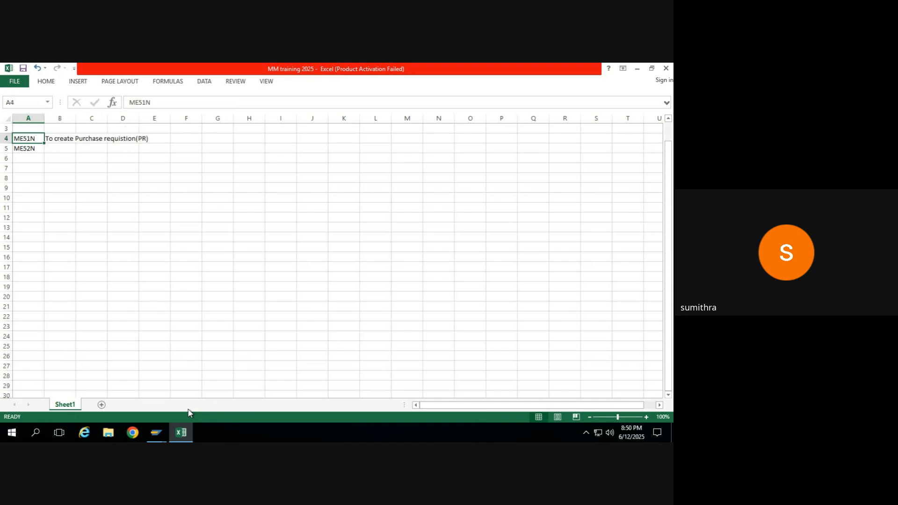
- Describe ME52N in cell B5 as "To change the PR"
key("Right")
key("Down")
type("Tocha")
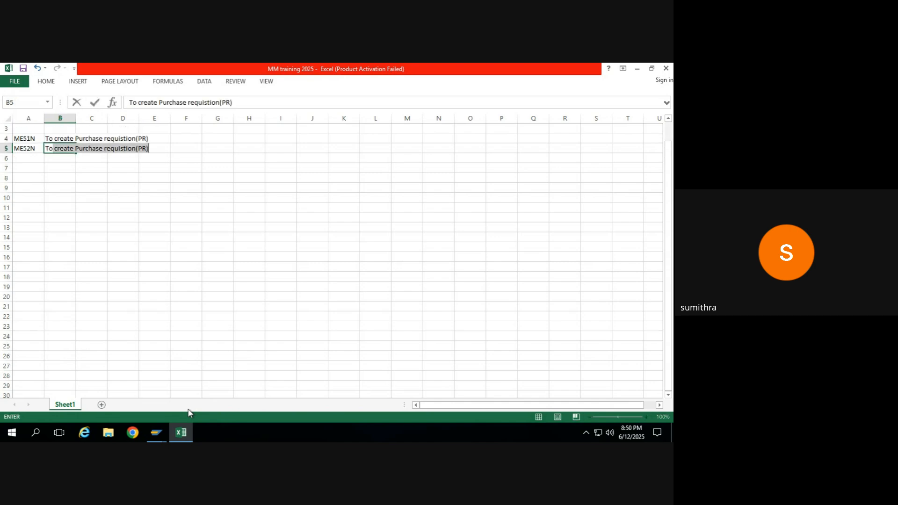
type("nge")
key("BackSpace")
key("BackSpace")
key("BackSpace")
key("BackSpace")
key("BackSpace")
key("BackSpace")
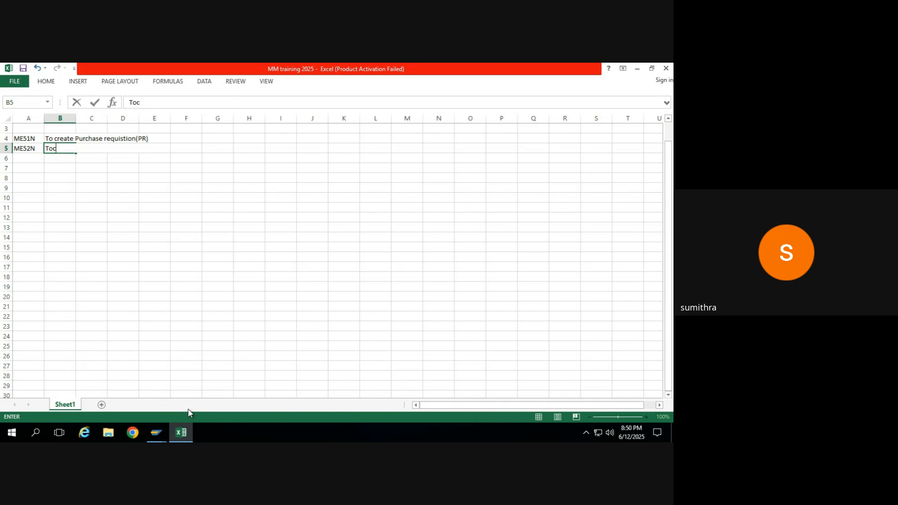
type("change the PR")
key("Return")
- Add ME53N in cell A6 with the description "To display the PR" in cell B6
key("Left")
scroll(189, 413, "up", 1)
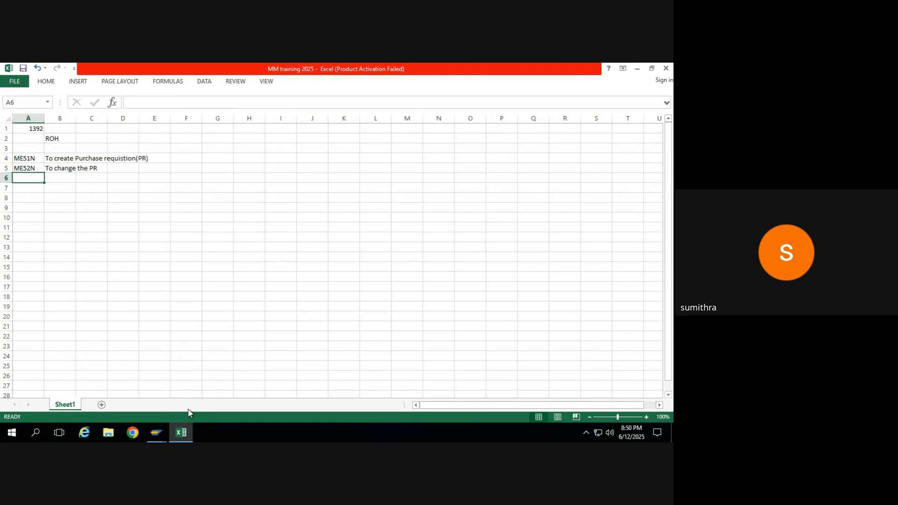
type("ME53")
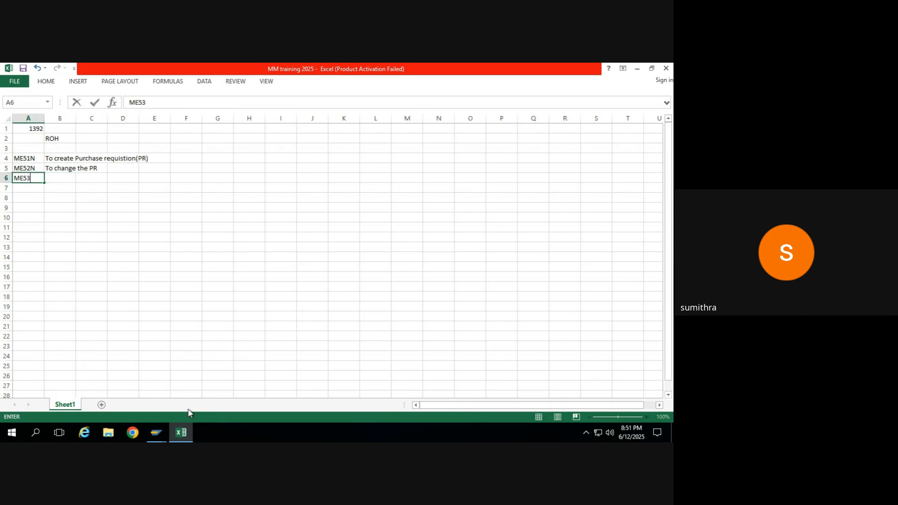
type("N")
key("Tab")
type("T")
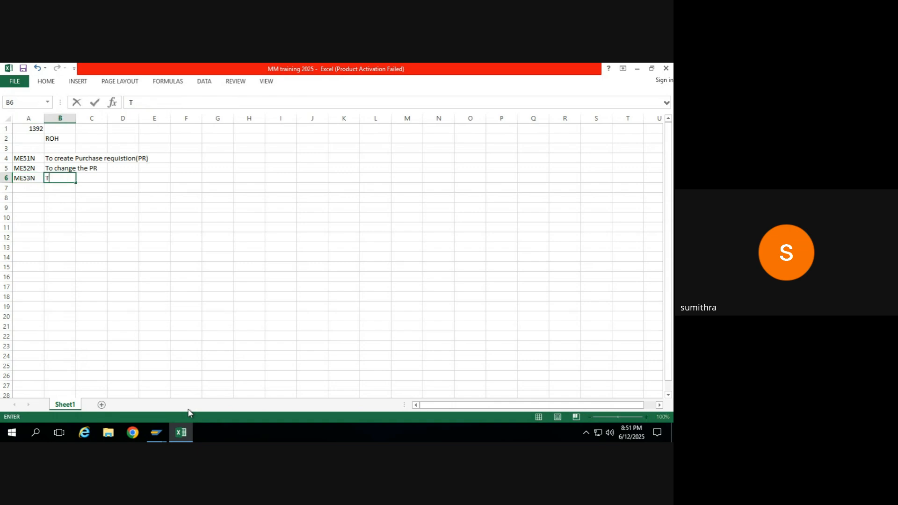
type("o display the PR")
key("Return")
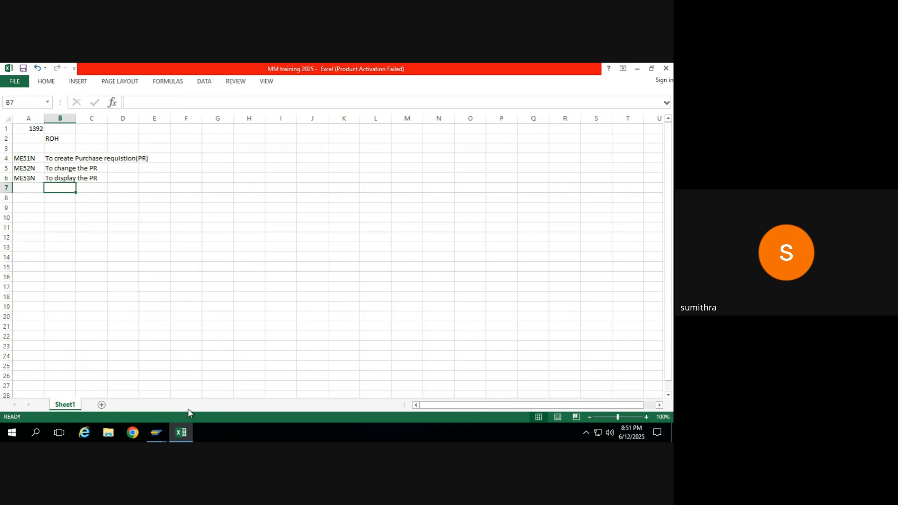
- Switch back to SAP and run the entered transaction ME51n to start a new purchase requisition
key("alt+Tab")
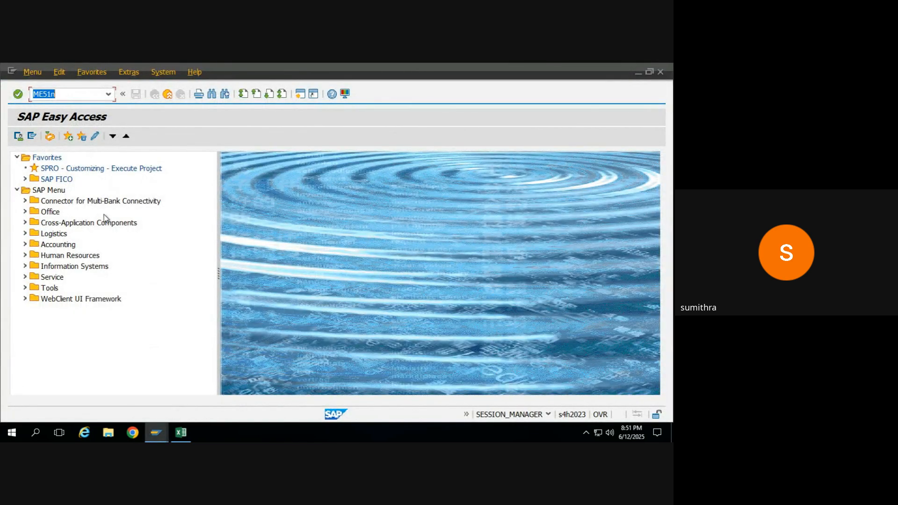
key("Return")
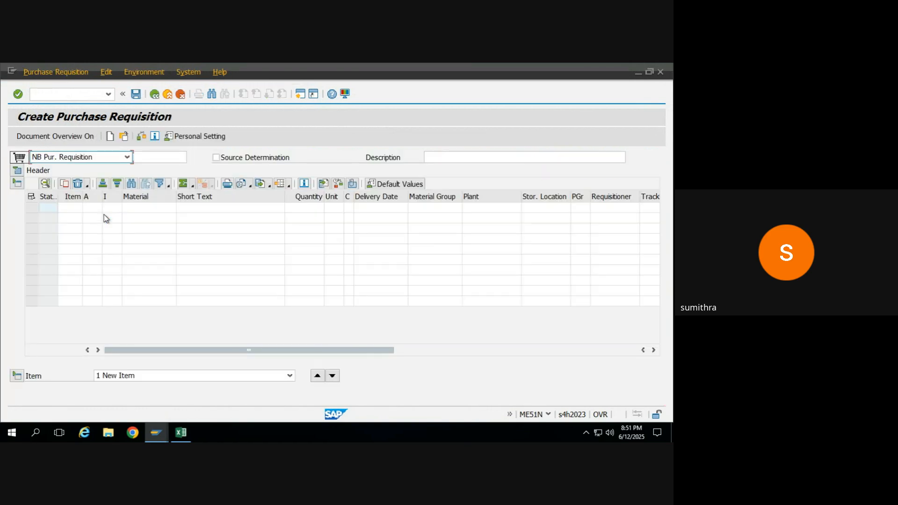
- Examine the new requisition's item detail, item overview and header note sections by expanding and collapsing them
left_click(16, 380)
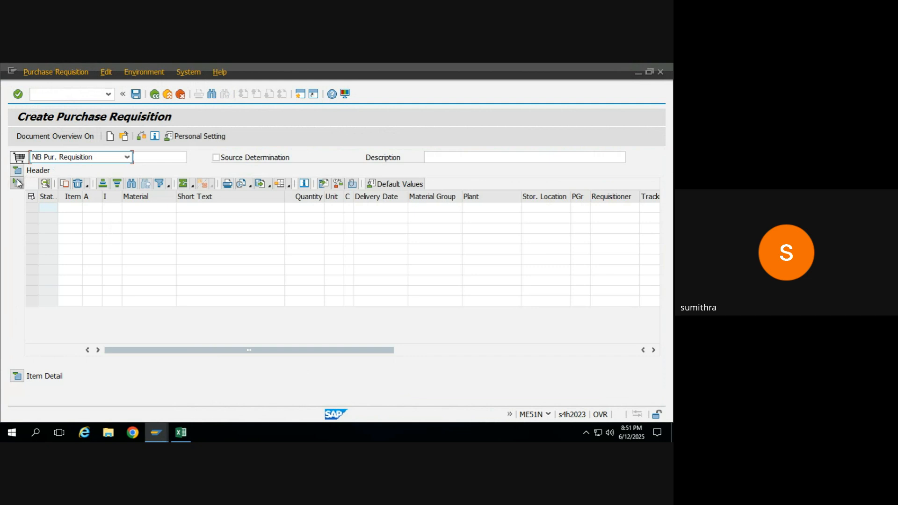
left_click(18, 377)
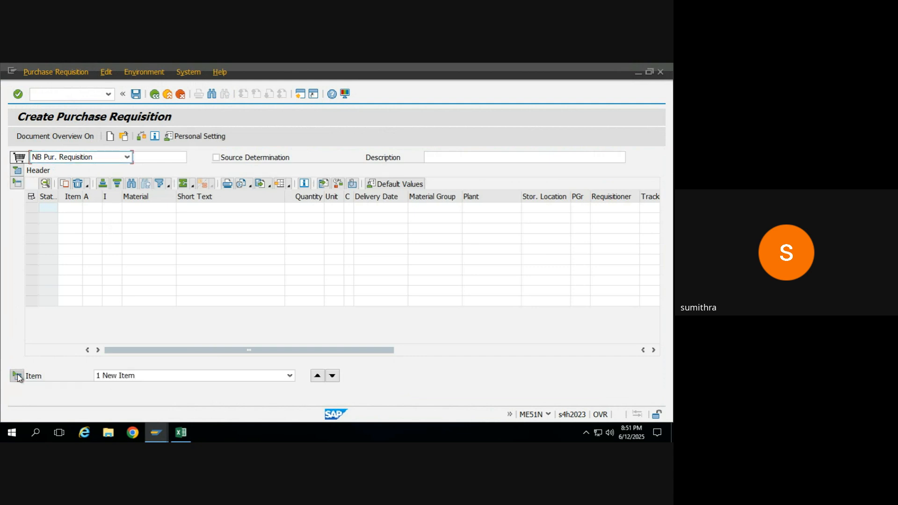
left_click(17, 184)
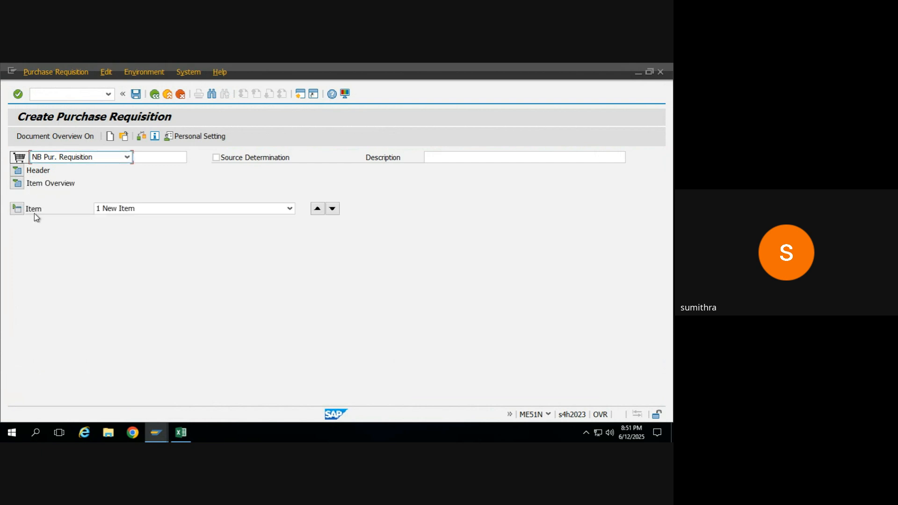
left_click(17, 171)
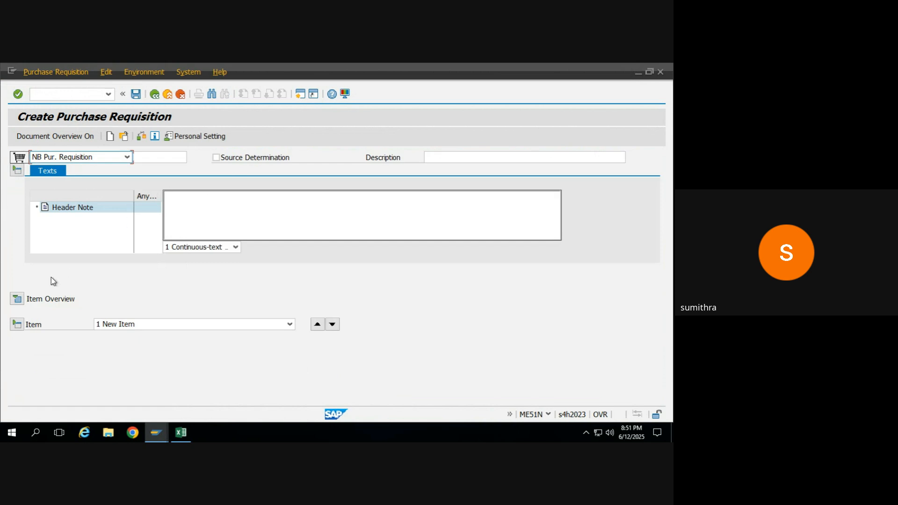
left_click(196, 206)
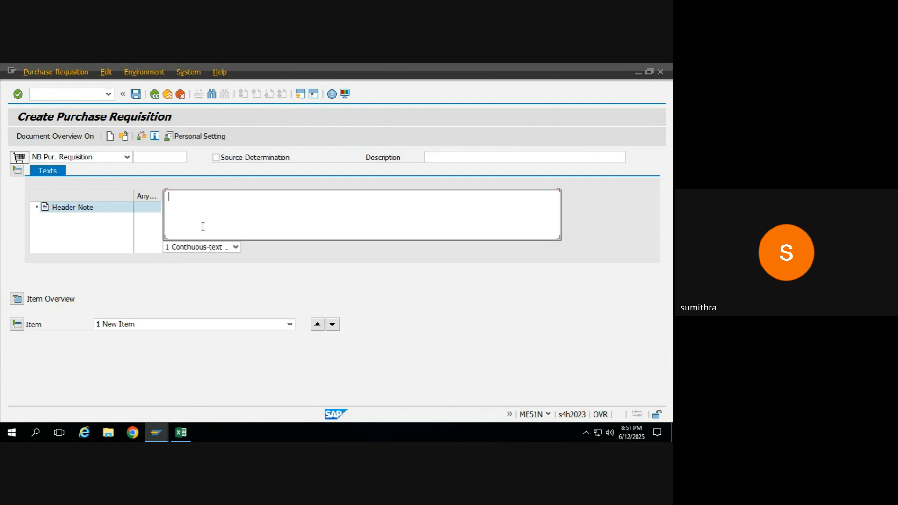
left_click(18, 171)
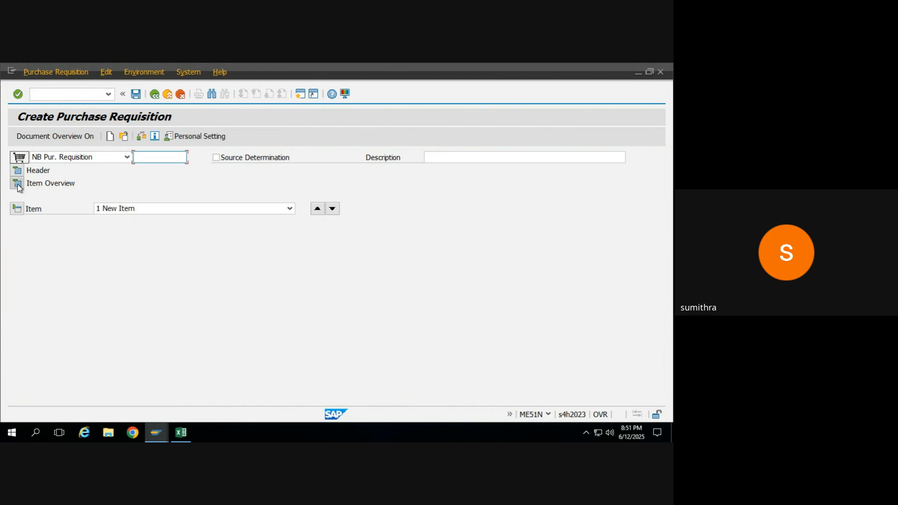
- Expand the item overview, set the first item's category to Standard, and hide the document overview
left_click(17, 185)
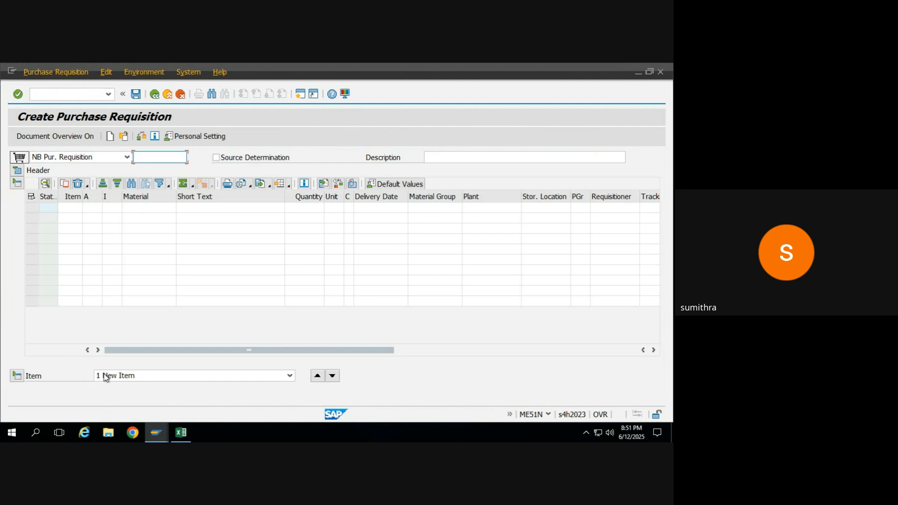
left_click(151, 209)
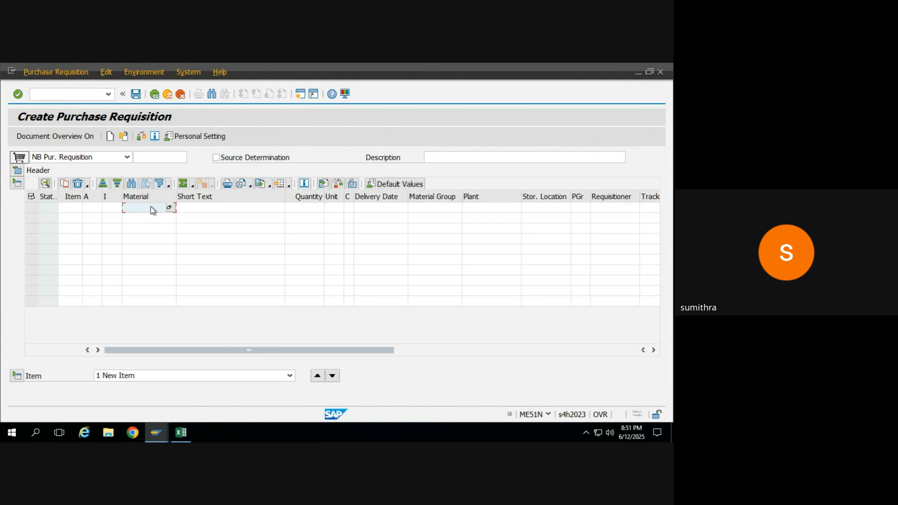
key("shift+Tab")
key("shift+Tab")
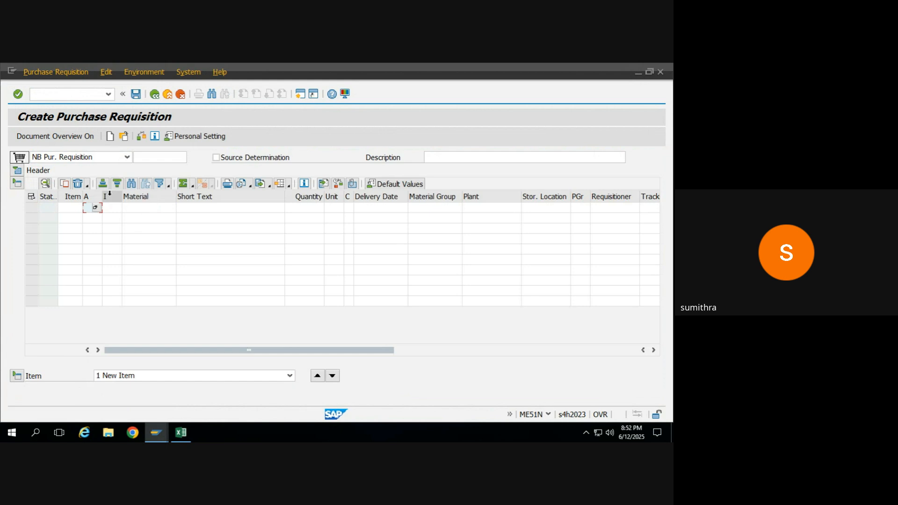
left_click(113, 209)
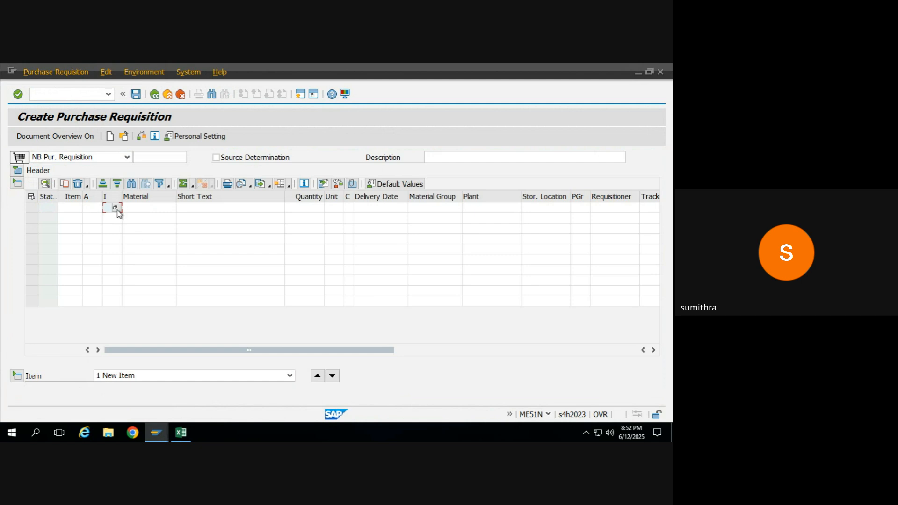
left_click(115, 208)
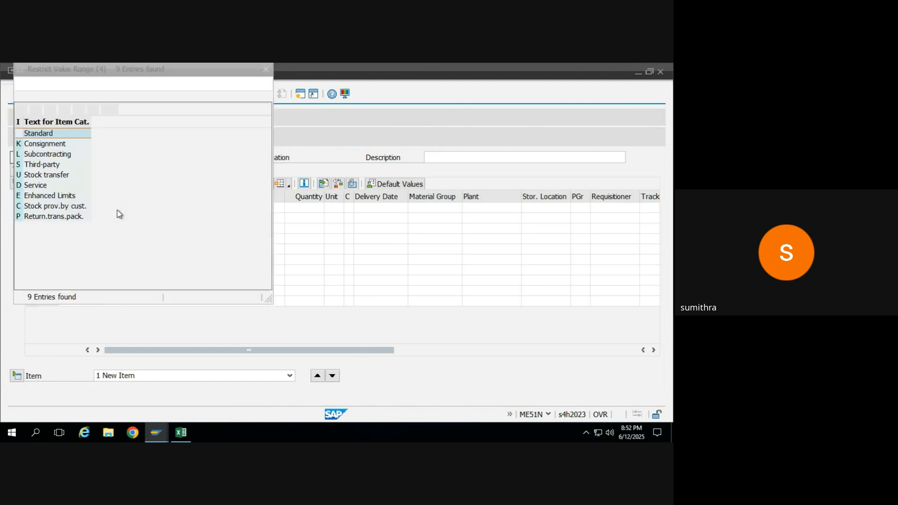
left_click(58, 155)
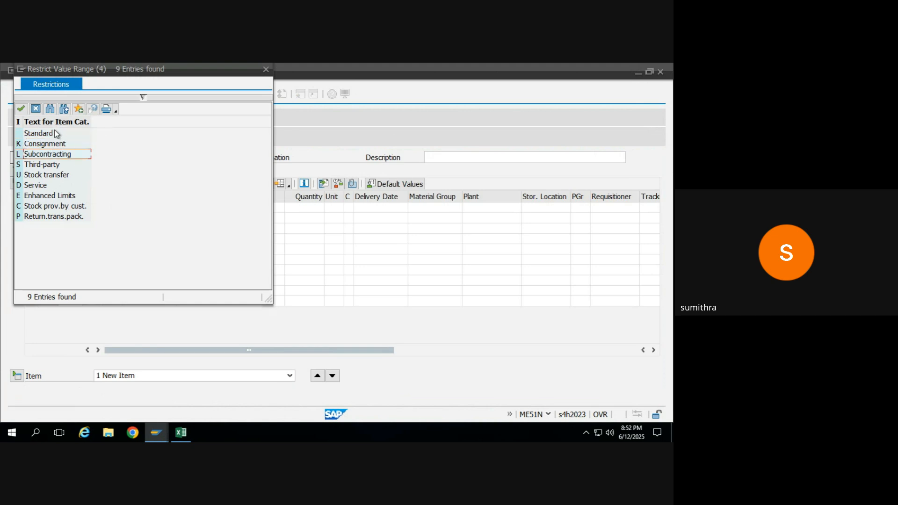
double_click(55, 134)
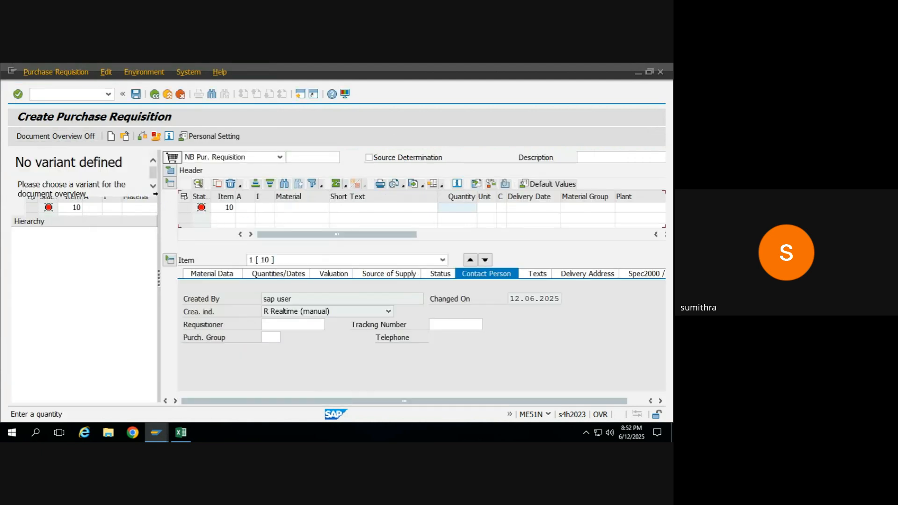
left_click(77, 138)
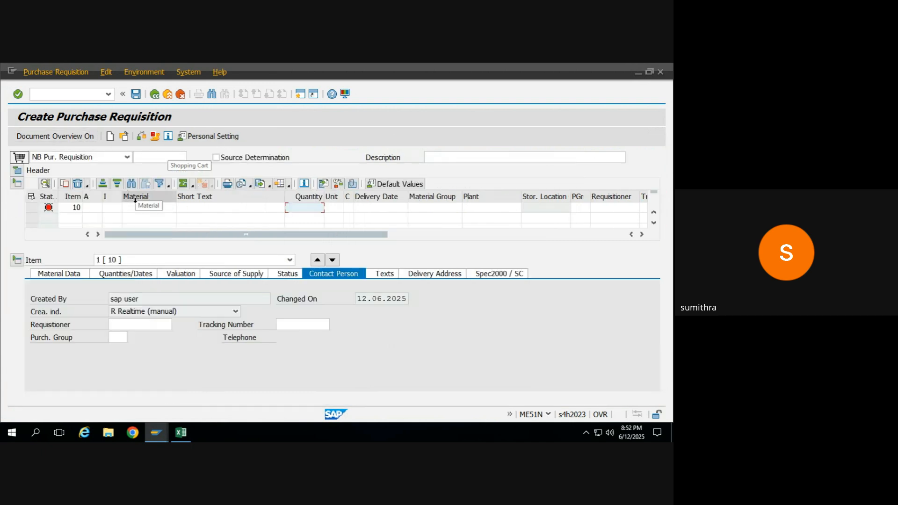
- Enter material 90 with the short text "Test standard order" for requisition item 10
key("alt+Tab")
key("alt+Tab")
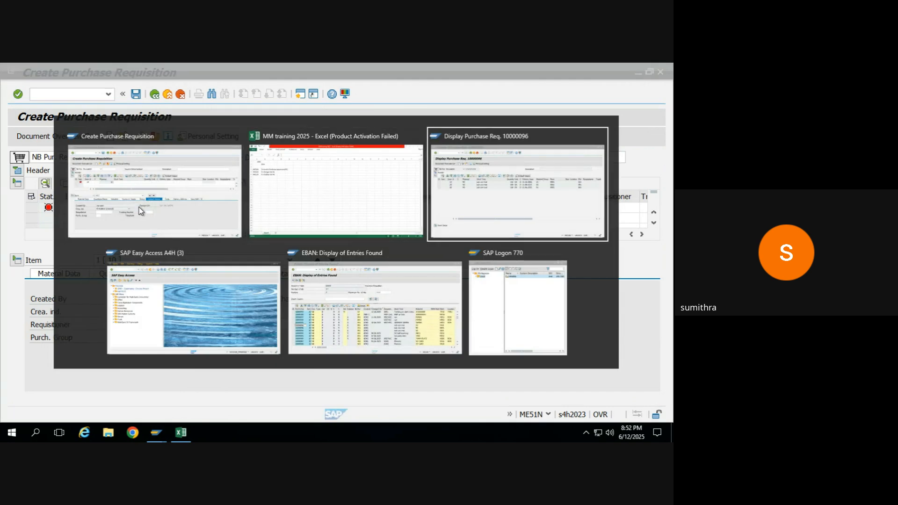
key("alt+Tab")
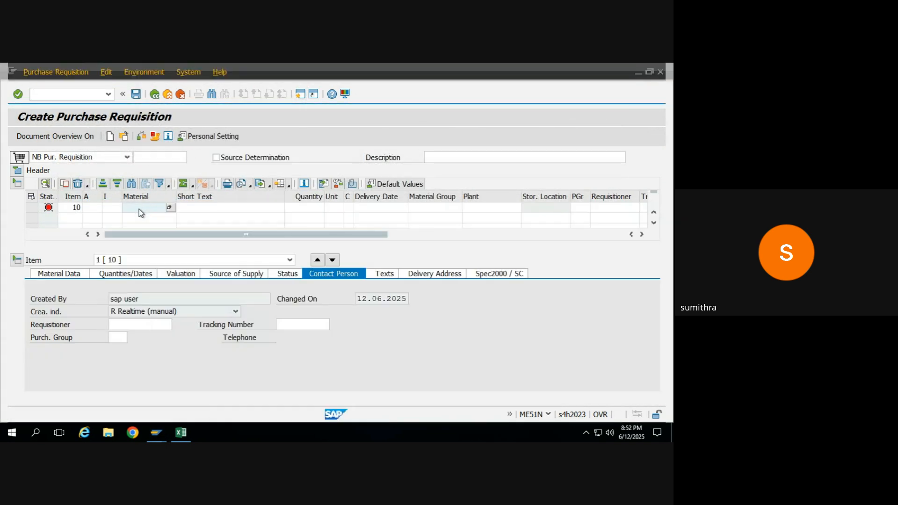
type("90")
key("Tab")
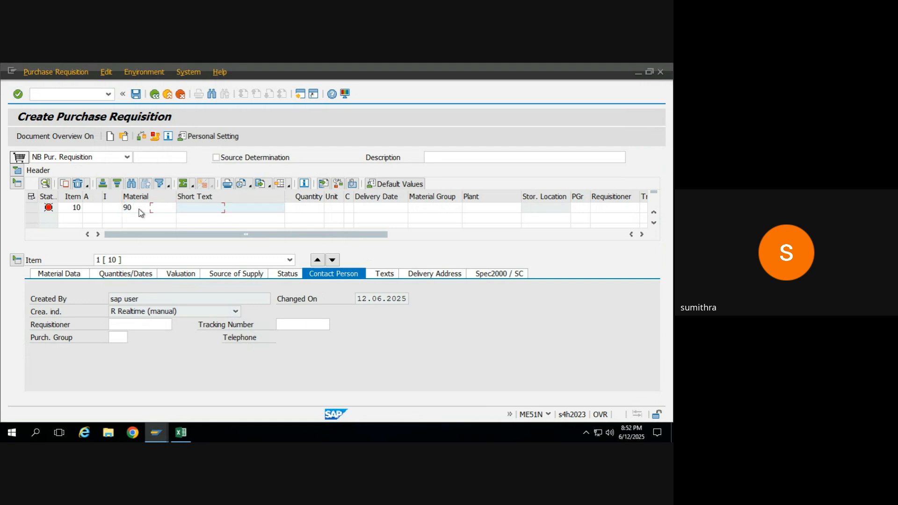
type("Test standard order")
key("Tab")
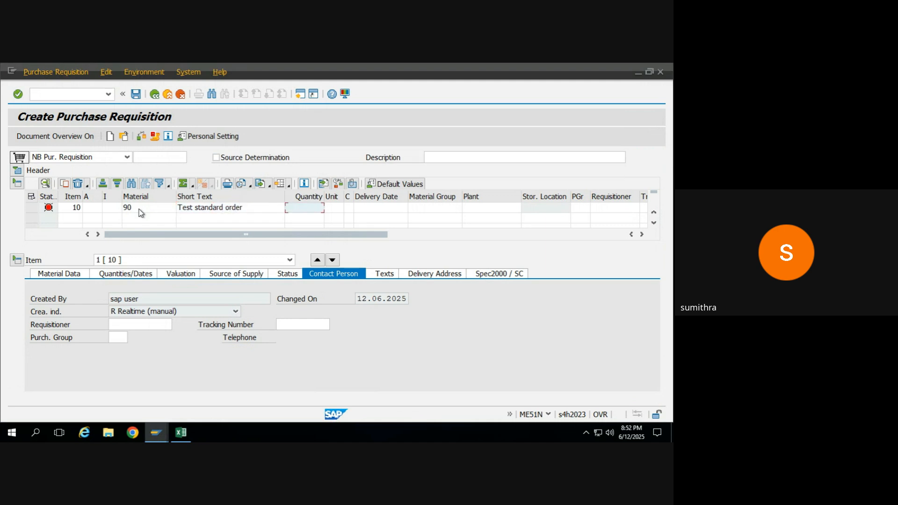
- Set item 10's quantity to 10 and its plant to 0001
type("10")
key("Tab")
key("Tab")
key("Tab")
key("Tab")
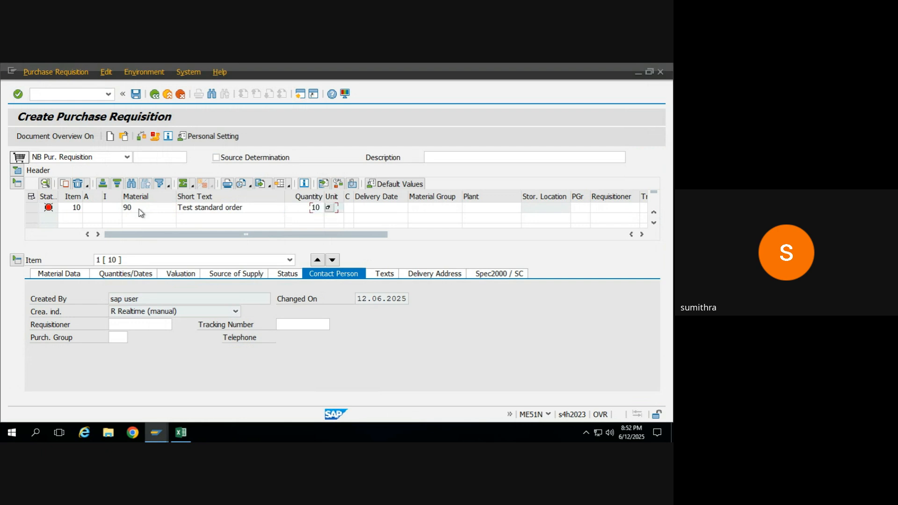
key("Tab")
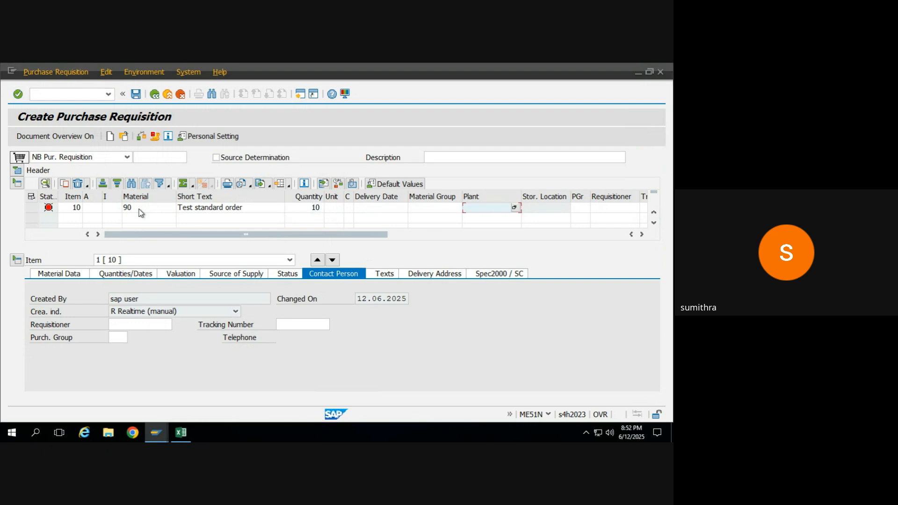
type("0001")
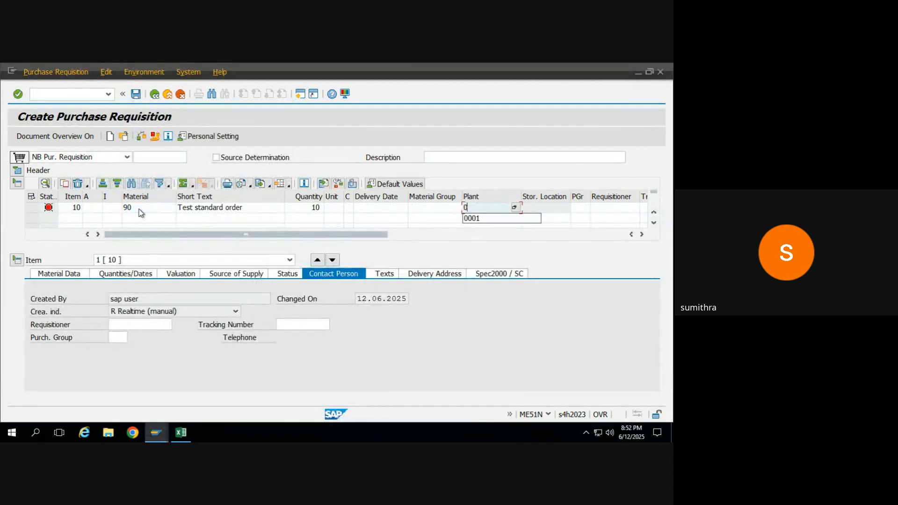
key("Return")
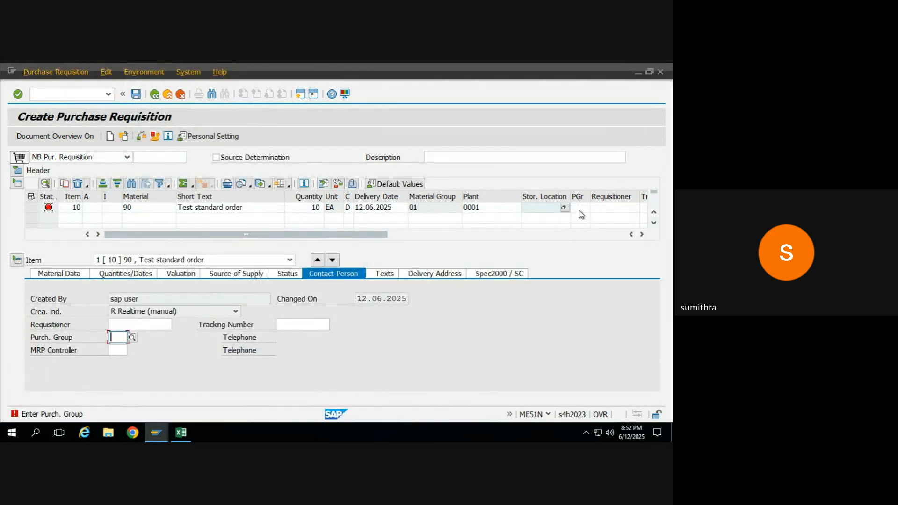
- Assign purchasing group 001 to requisition item 10
left_click(581, 209)
type("01")
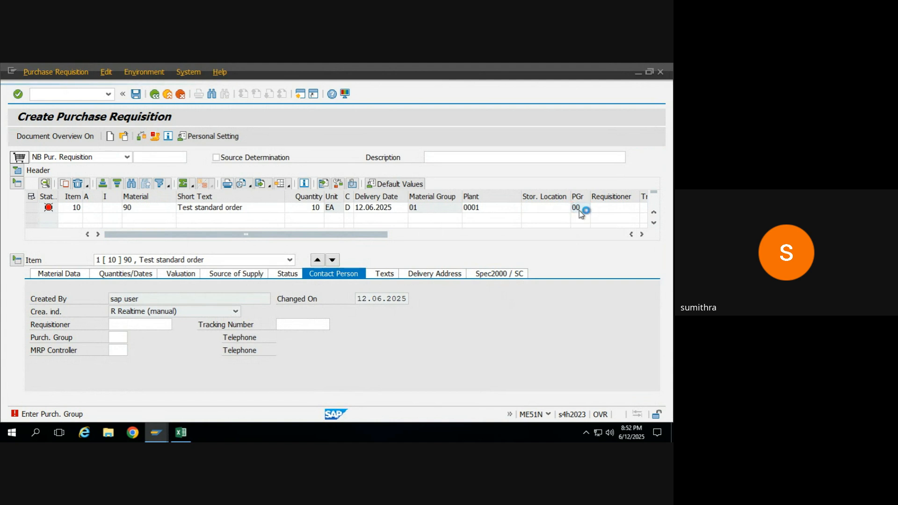
key("Return")
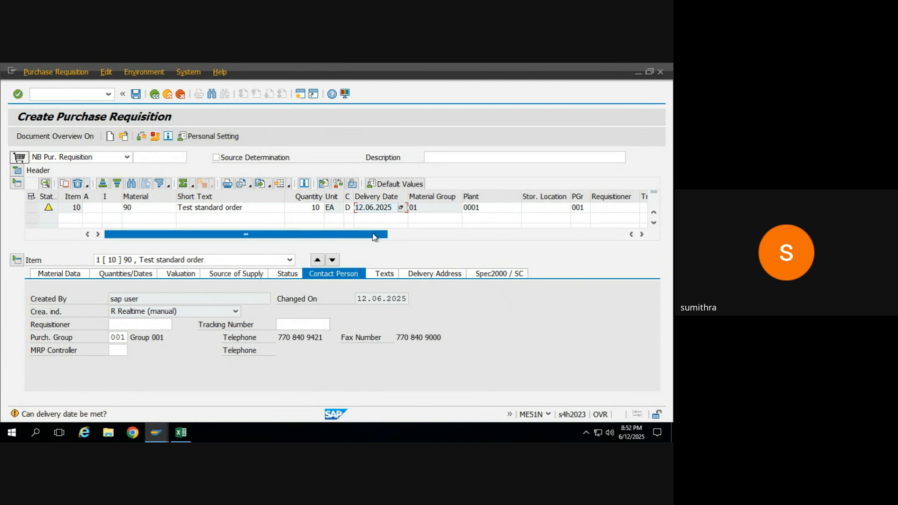
- Assign Domestic US Supplier 10 as item 10's source of supply from the proposed sources and return to the assigned source details
left_click_drag(374, 236, 424, 240)
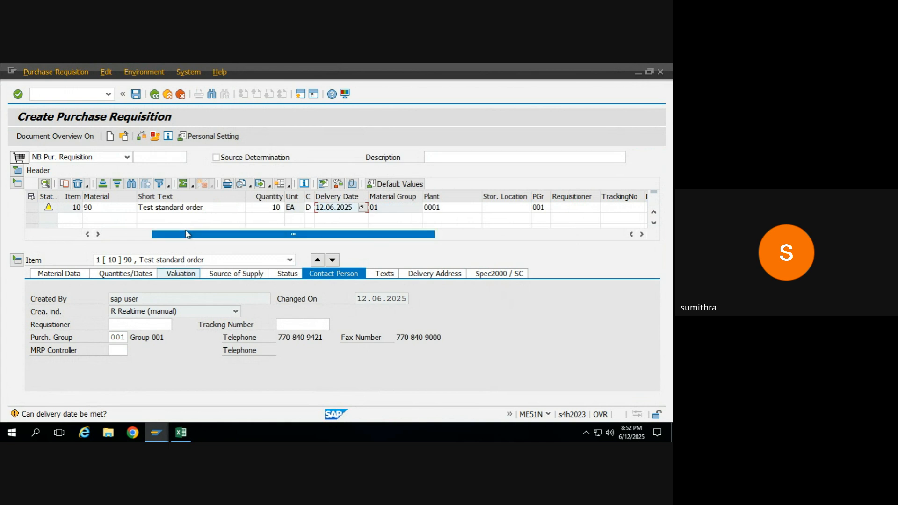
left_click_drag(182, 238, 124, 241)
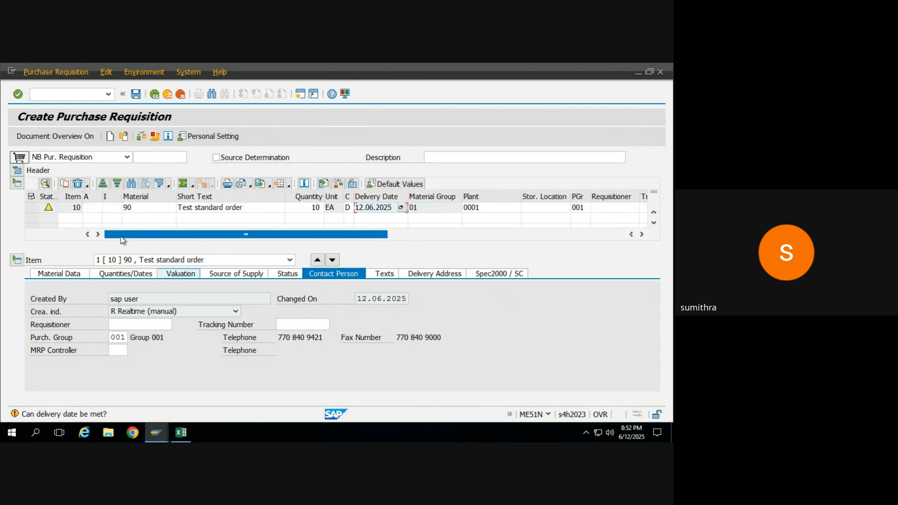
left_click(232, 276)
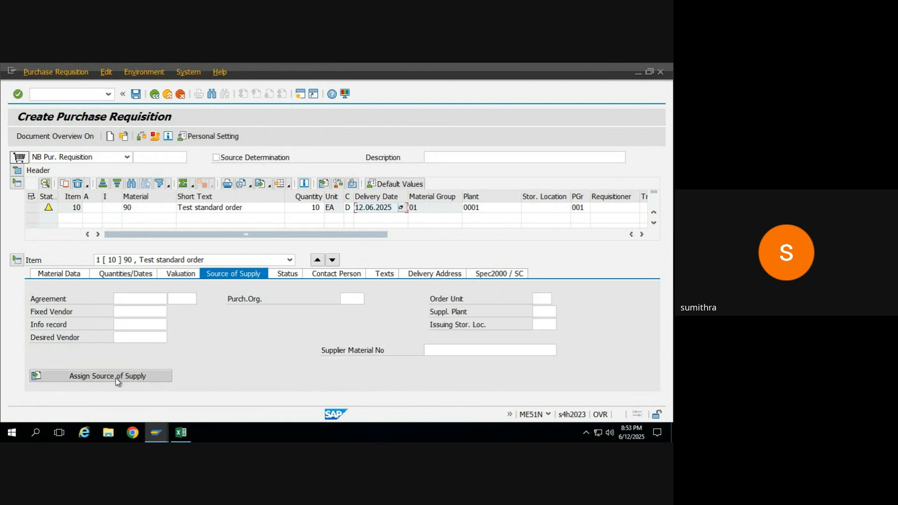
left_click(135, 313)
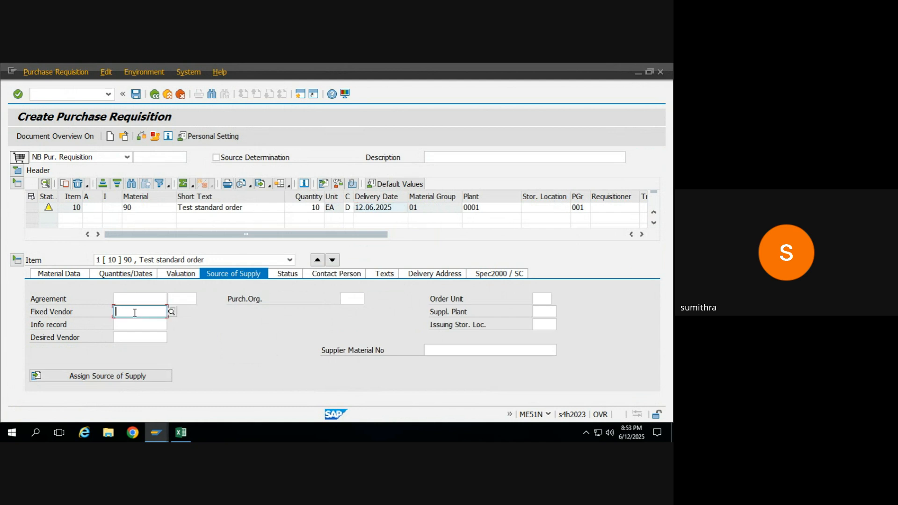
left_click(106, 380)
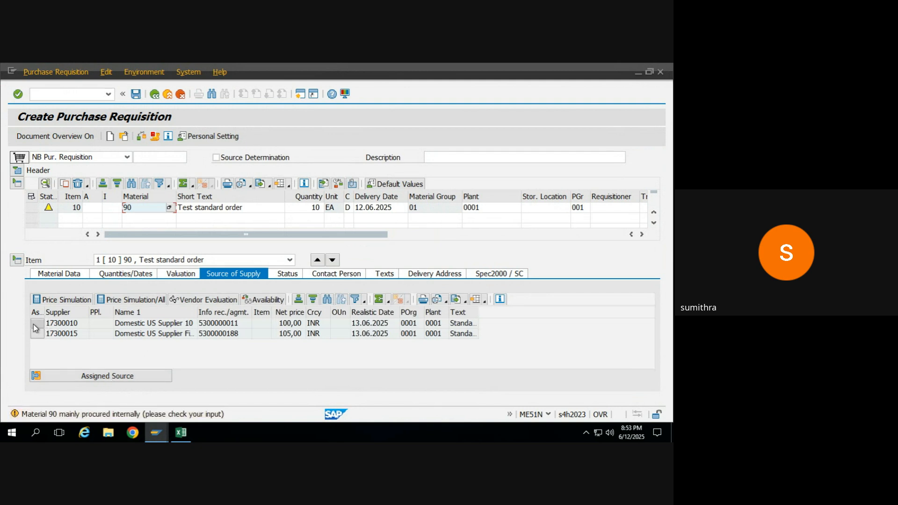
left_click(33, 325)
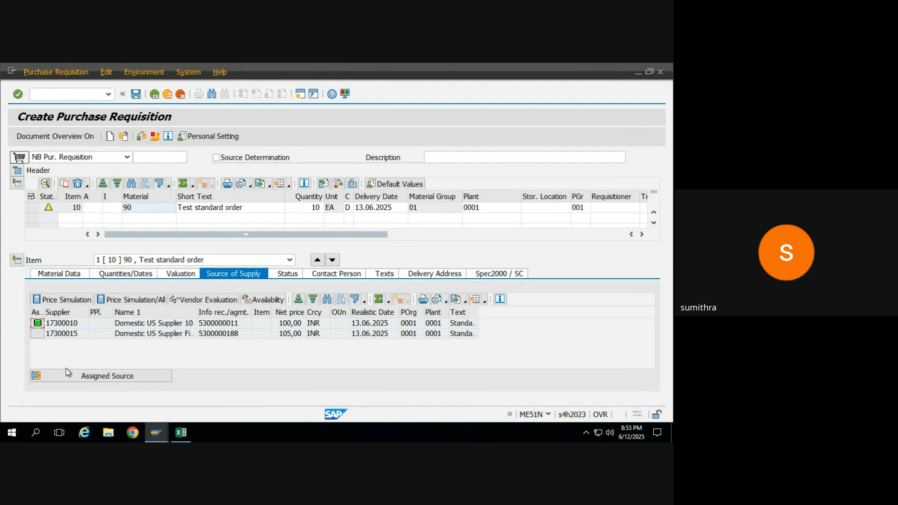
left_click(100, 377)
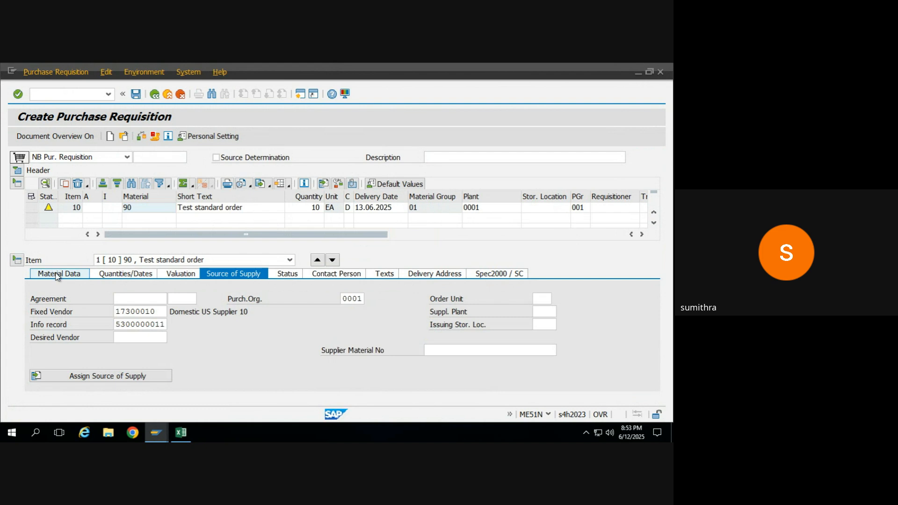
- Review item 10's quantities, dates and valuation price, and look through its remaining item overview columns
left_click(101, 276)
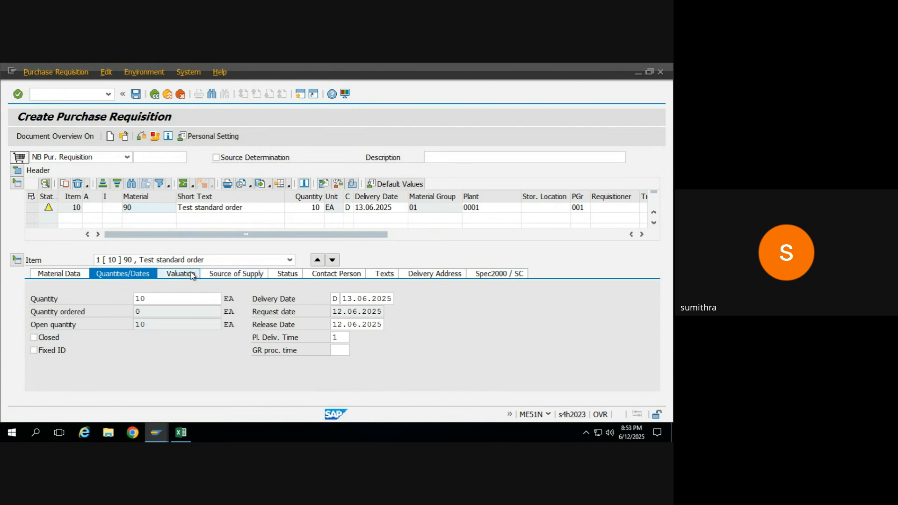
left_click(192, 275)
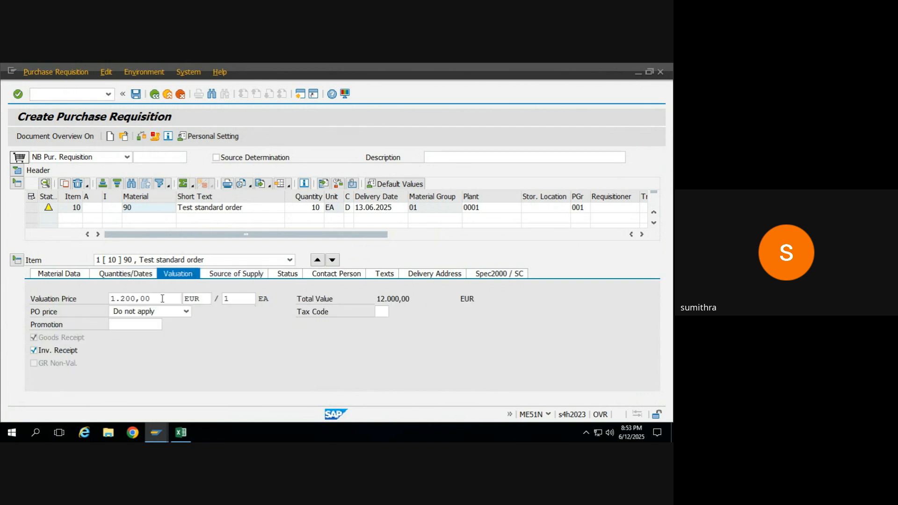
left_click(162, 299)
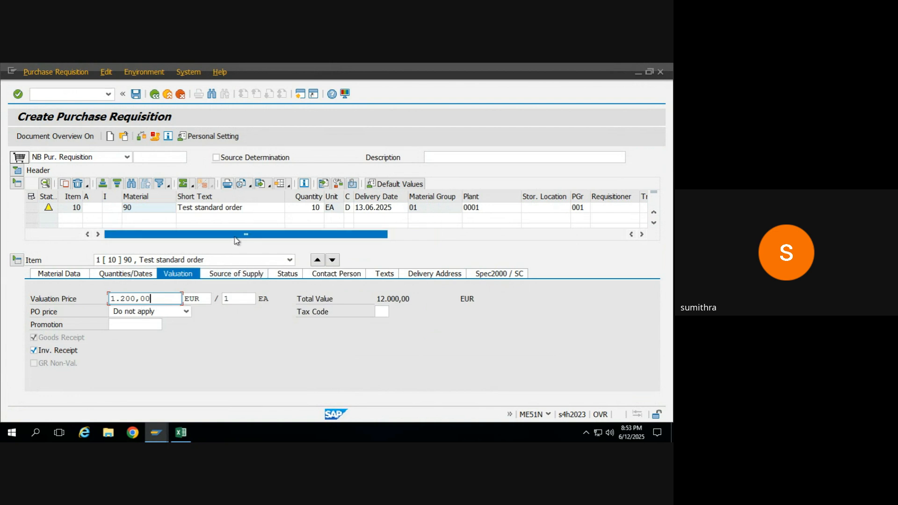
left_click_drag(252, 236, 323, 241)
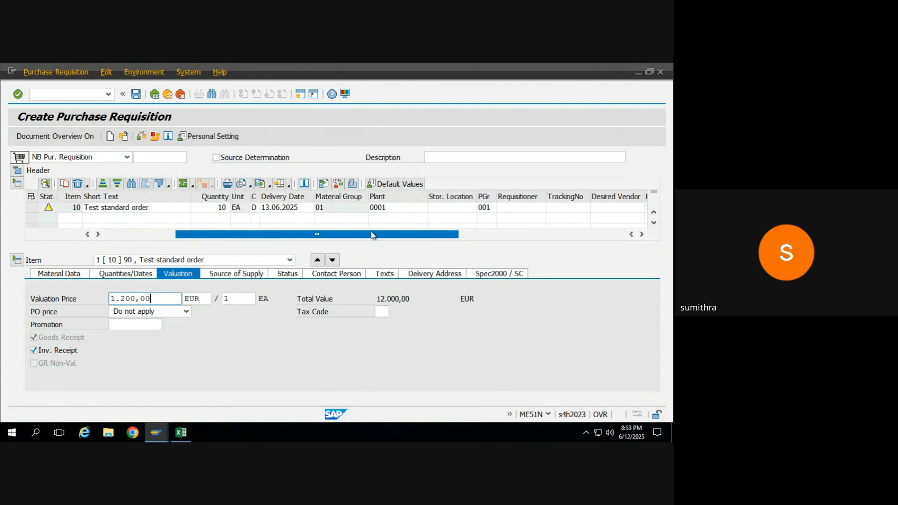
- Examine the assigned info record's purchasing organization data and gross price condition, and return to the requisition's source of supply
left_click(233, 275)
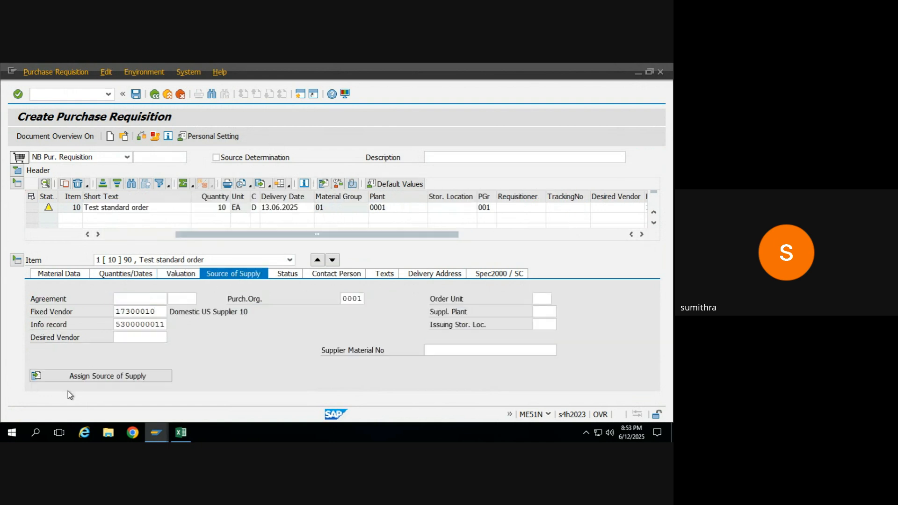
double_click(144, 324)
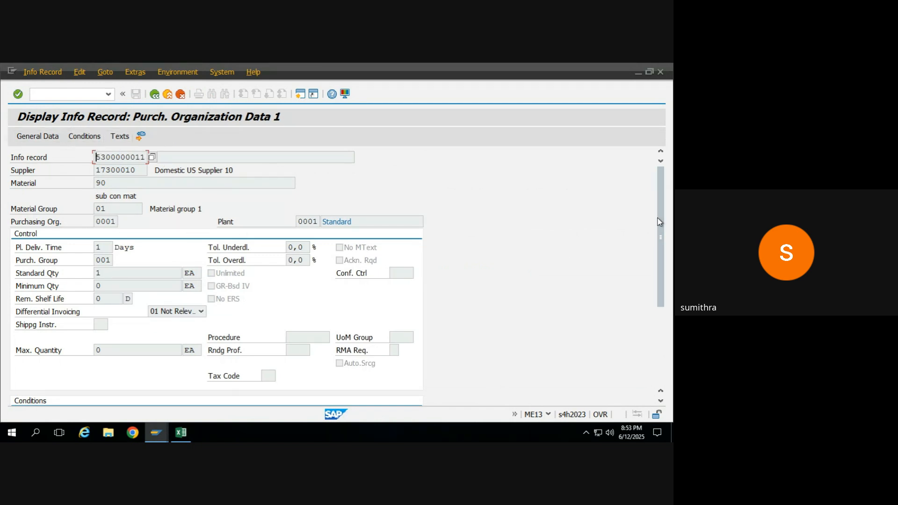
mouse_move(661, 222)
left_mouse_down()
mouse_move(658, 305)
mouse_move(655, 232)
left_mouse_up()
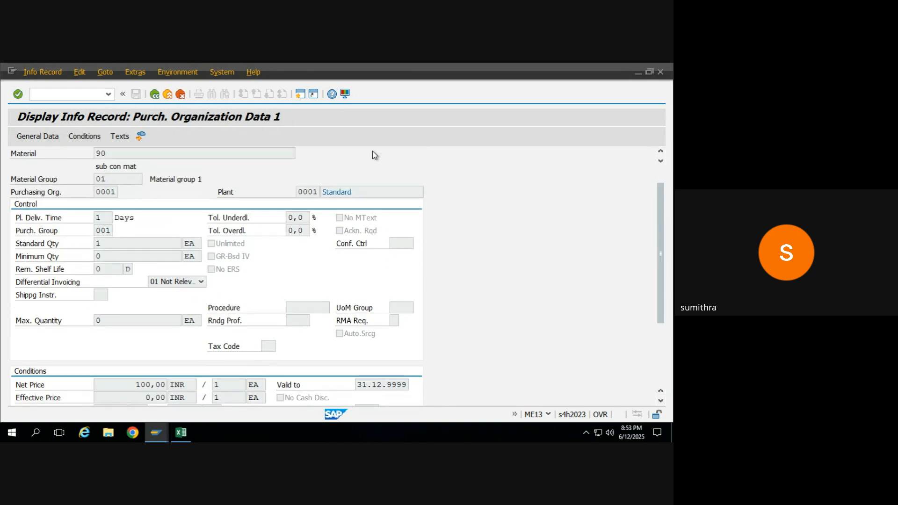
left_click(84, 137)
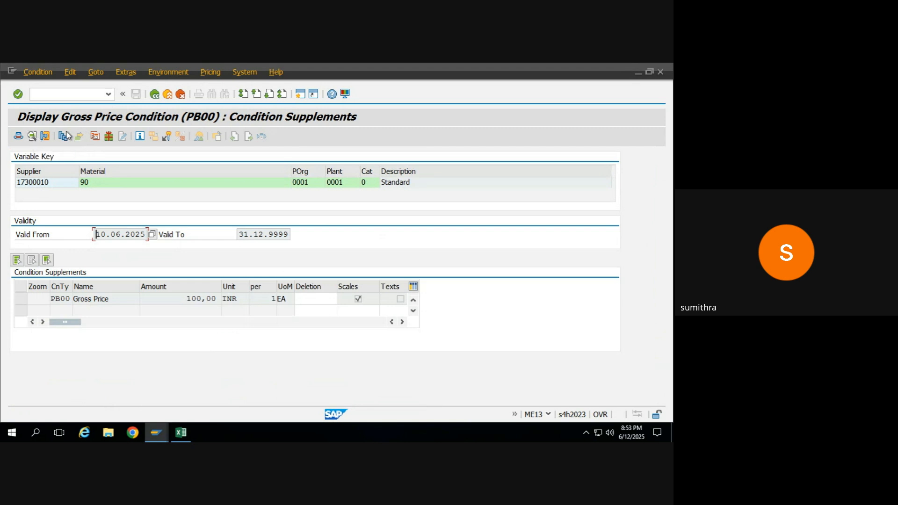
left_click(158, 96)
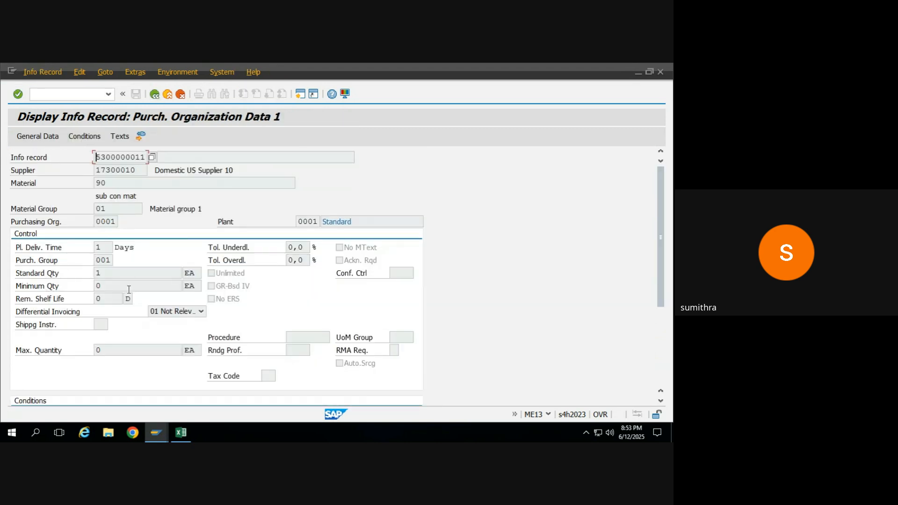
left_click(155, 95)
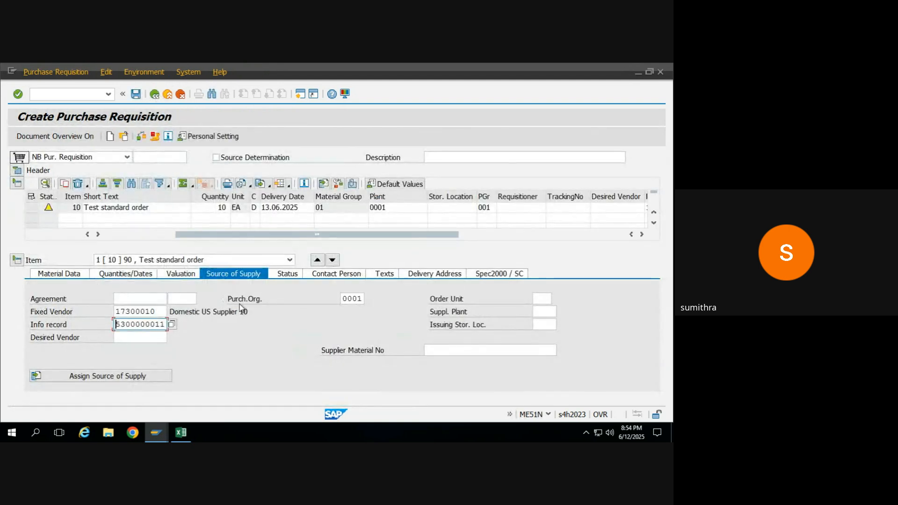
- Examine the standard price in material 90's Accounting 1 view, opened from requisition item 10, and return to the requisition
left_click(124, 236)
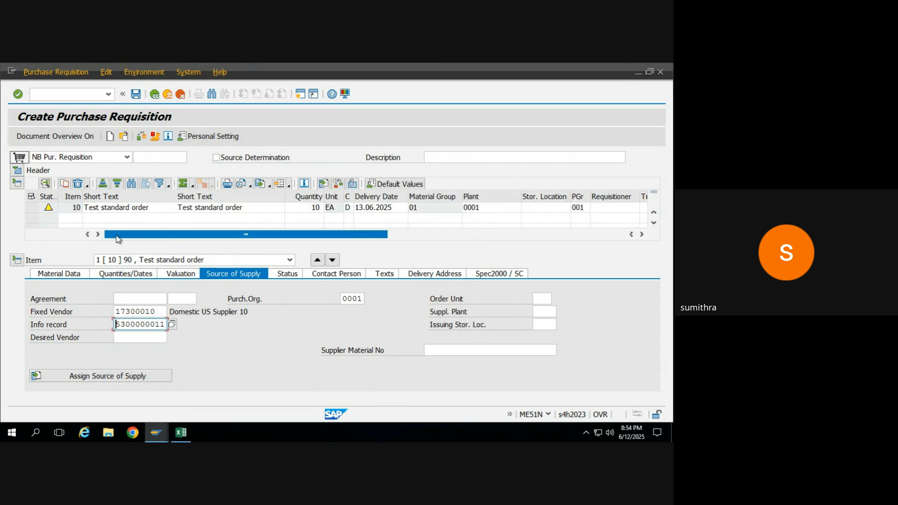
left_click(146, 212)
double_click(144, 210)
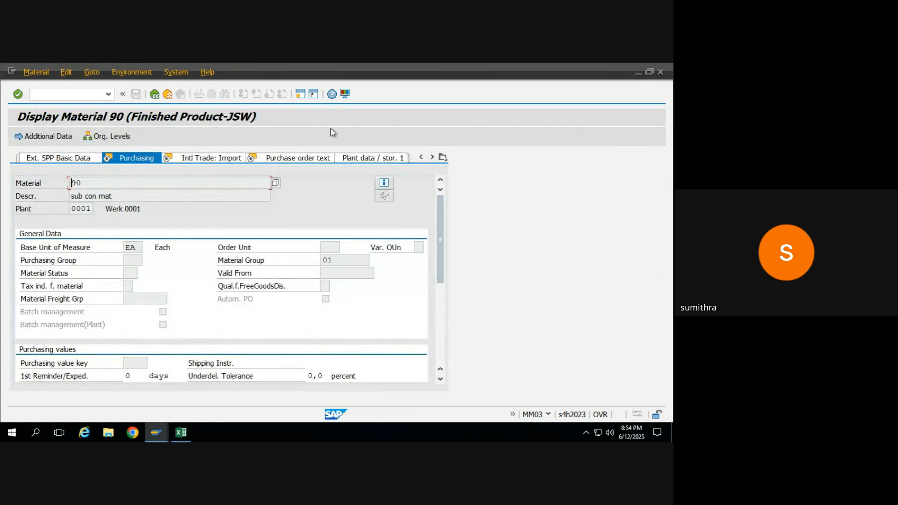
left_click(443, 157)
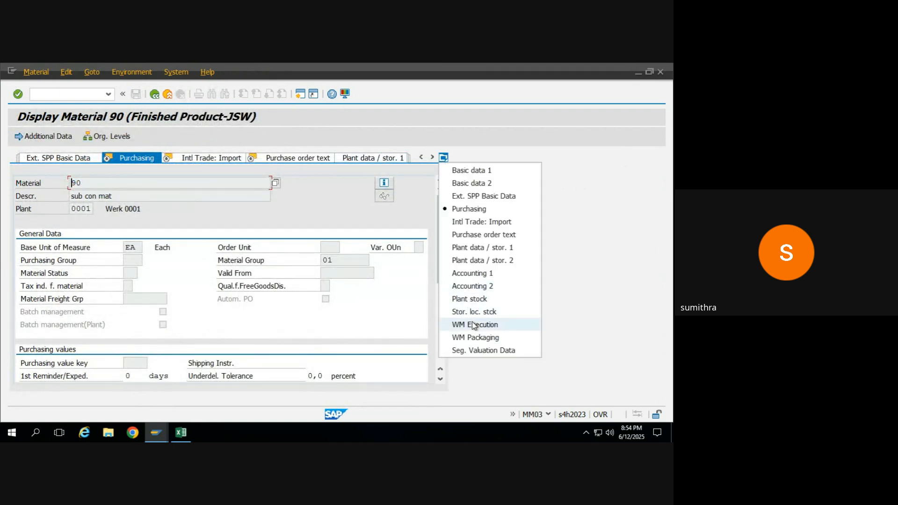
left_click(471, 277)
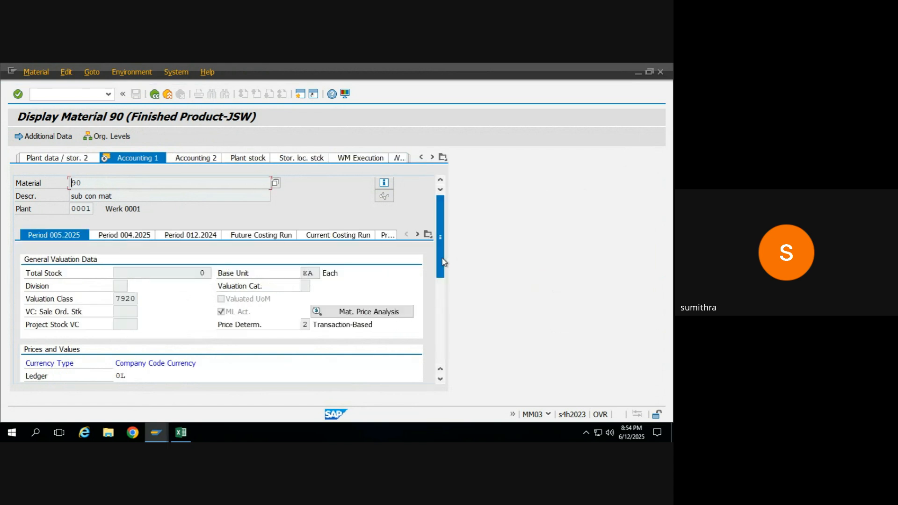
left_click_drag(444, 262, 443, 302)
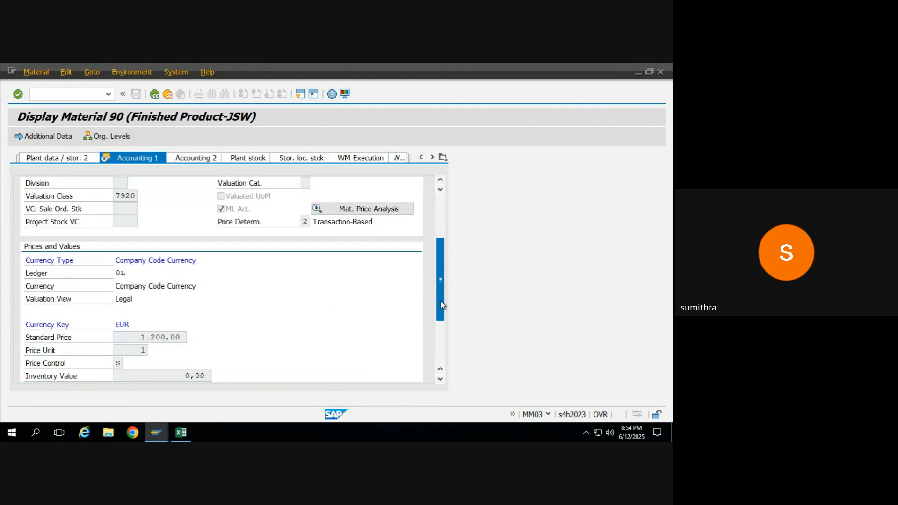
double_click(141, 338)
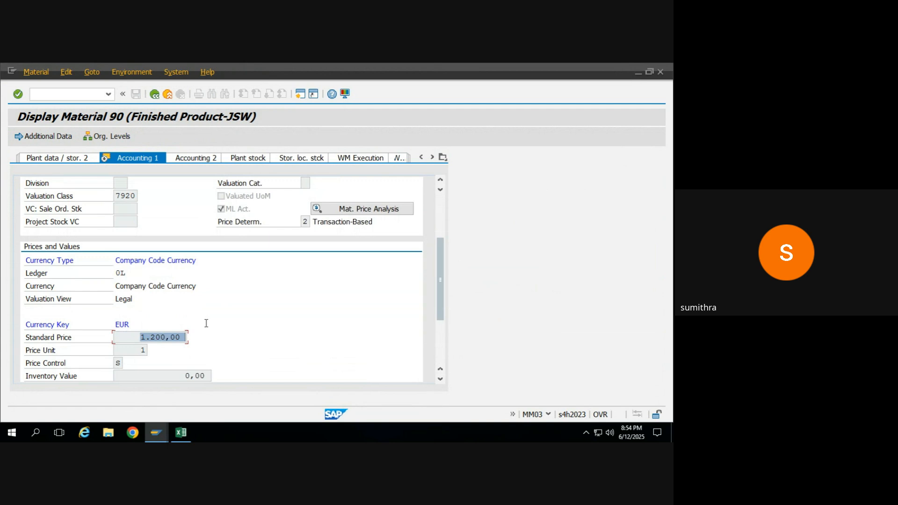
left_click(154, 94)
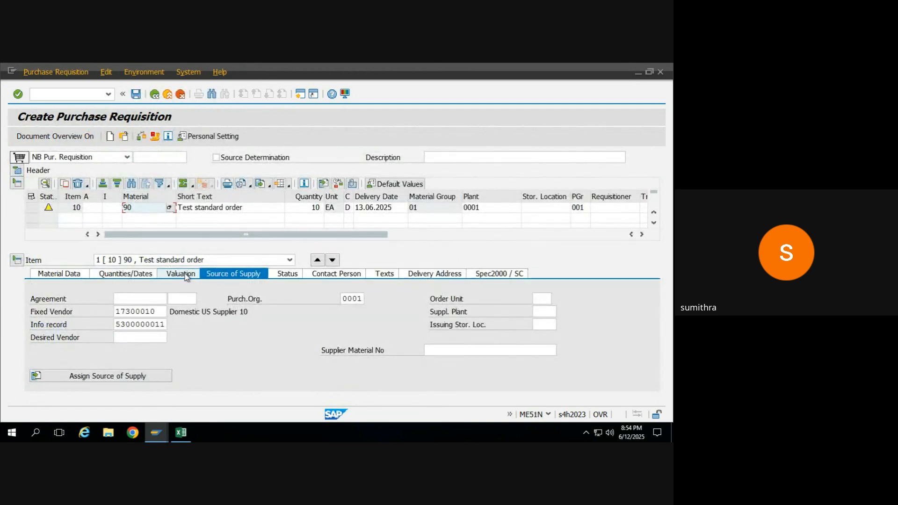
- Review item 10's valuation and status data, and read the messages logged for the item
left_click(186, 275)
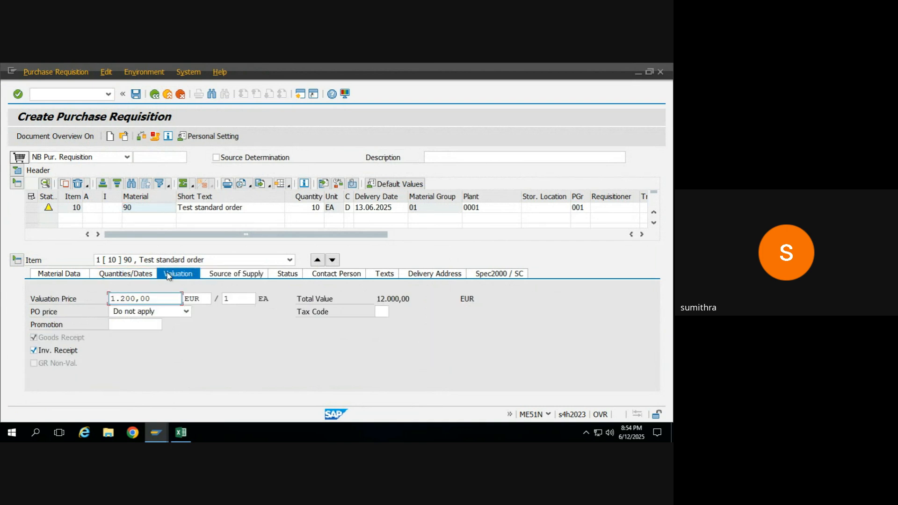
left_click(277, 275)
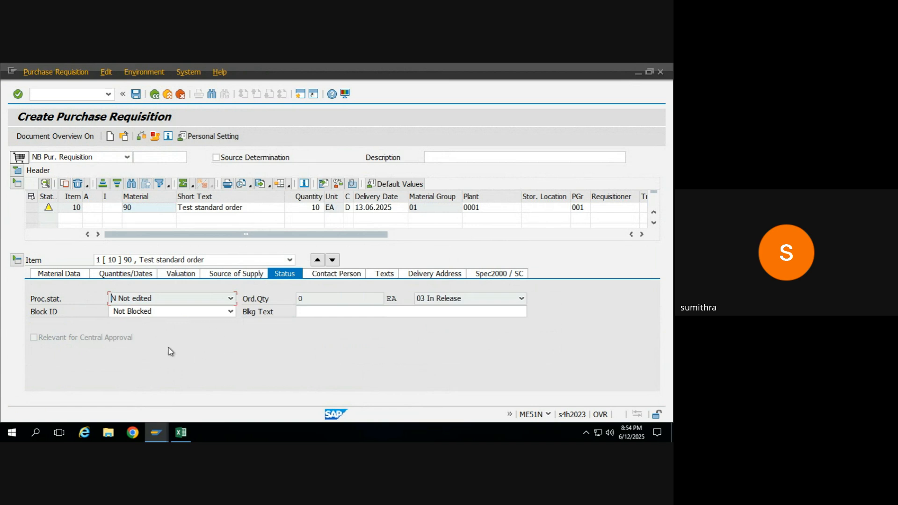
left_click(51, 210)
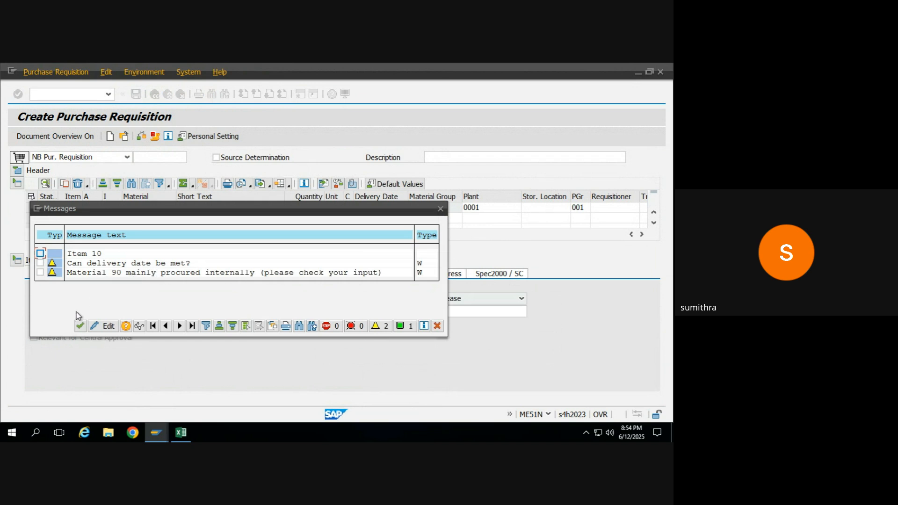
left_click(79, 327)
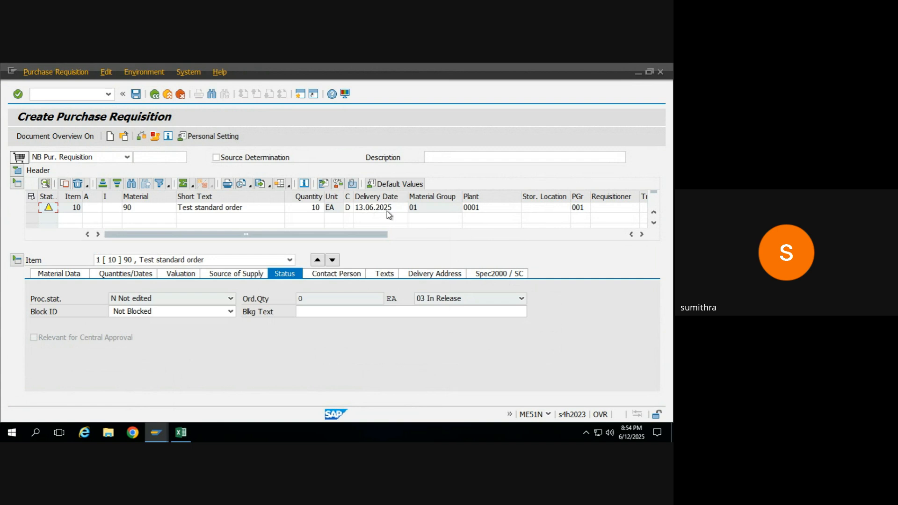
- Save the purchase requisition and display the saved document
left_click(138, 98)
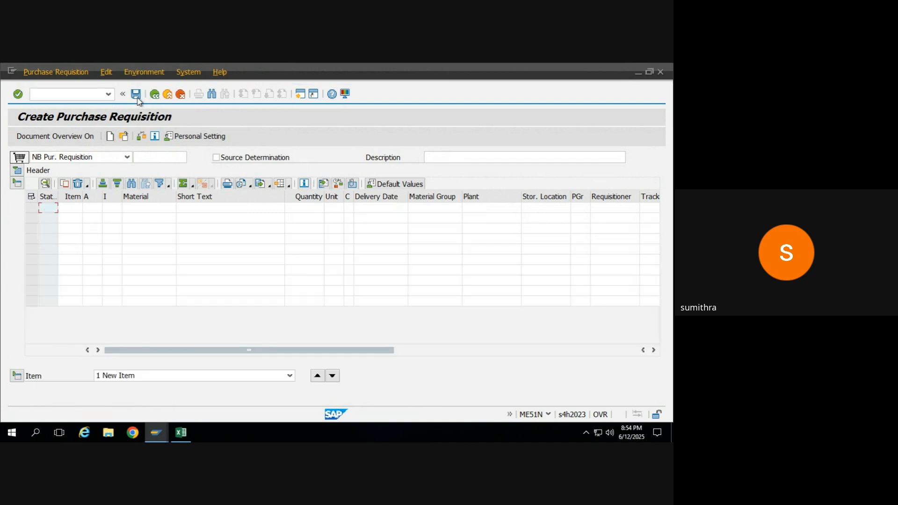
left_click(126, 142)
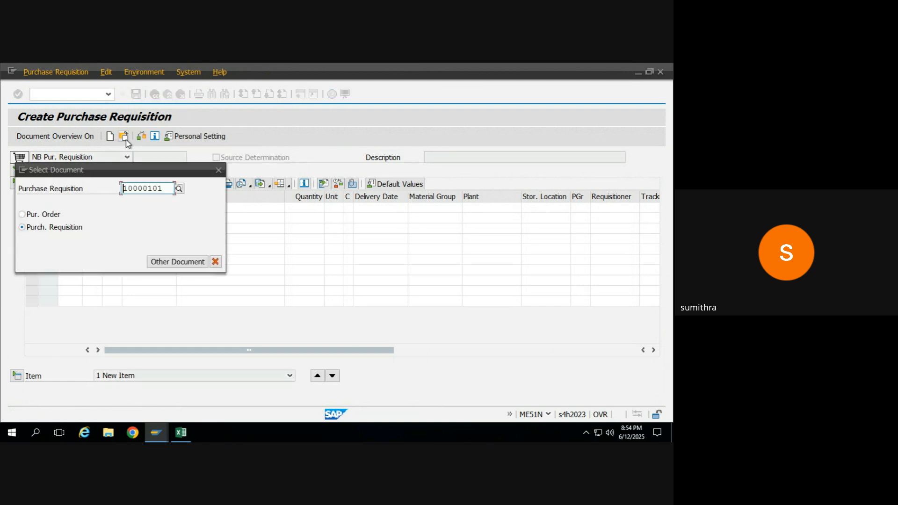
key("Return")
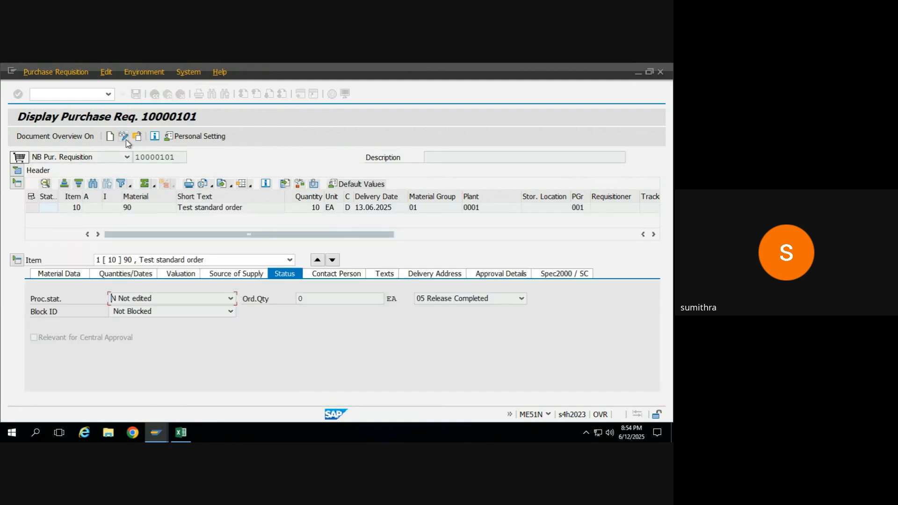
- Refresh the EBAN table entries, sort them in descending order by Changed On, and locate the new requisition's entry
mouse_move(156, 432)
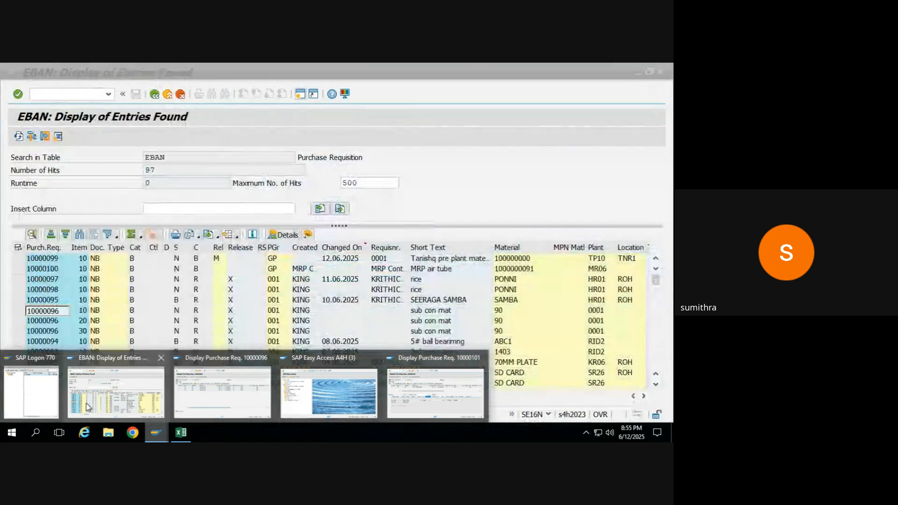
left_click(86, 403)
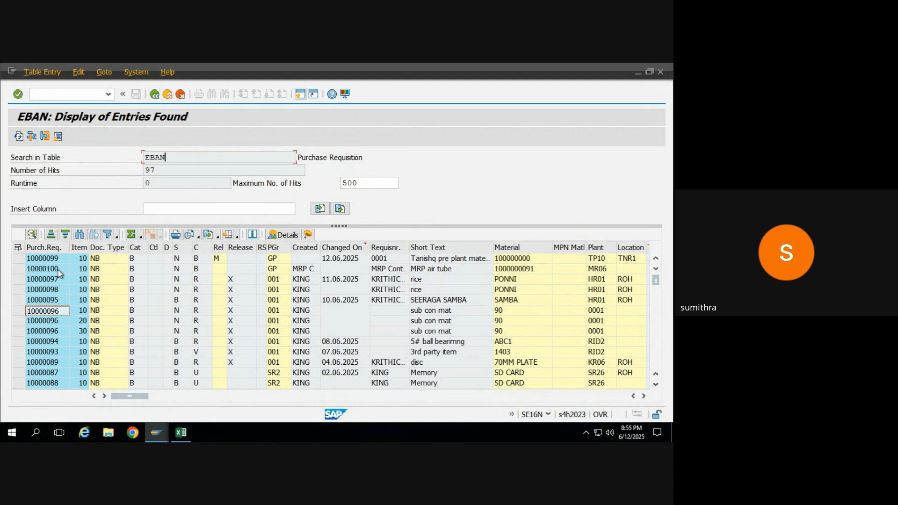
left_click(19, 136)
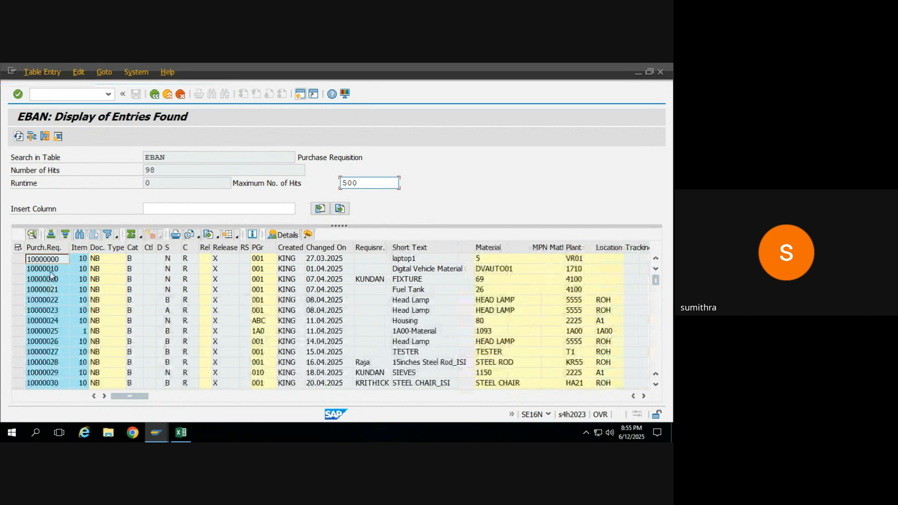
left_click(318, 246)
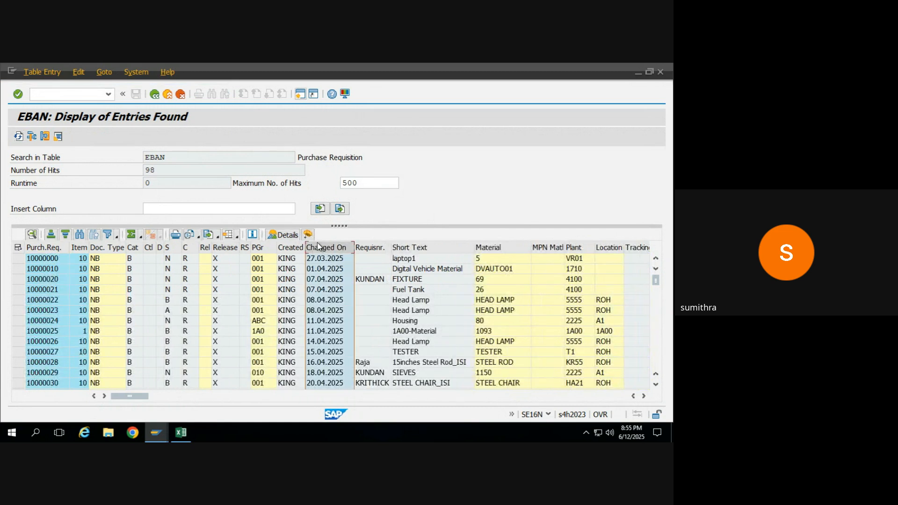
left_click(66, 236)
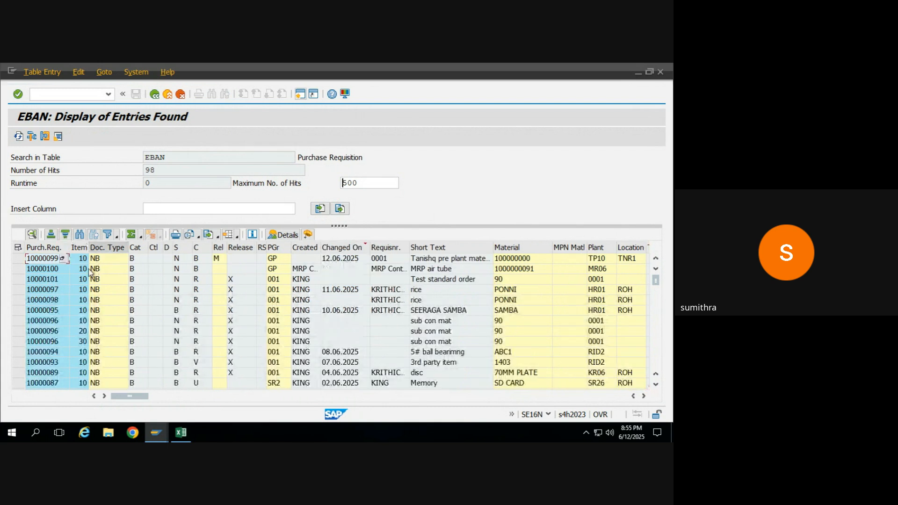
left_click(59, 278)
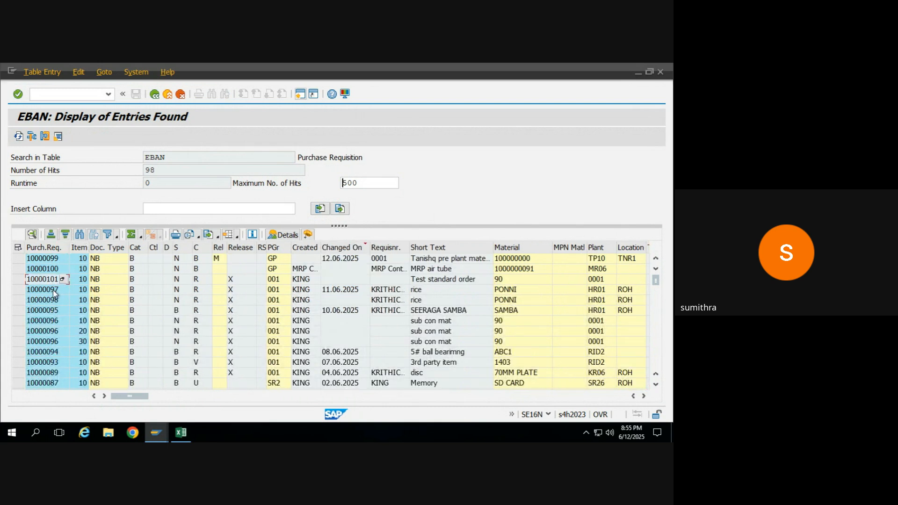
- Compare the requisition number in the displayed document with its entry in the EBAN table
key("alt+Tab")
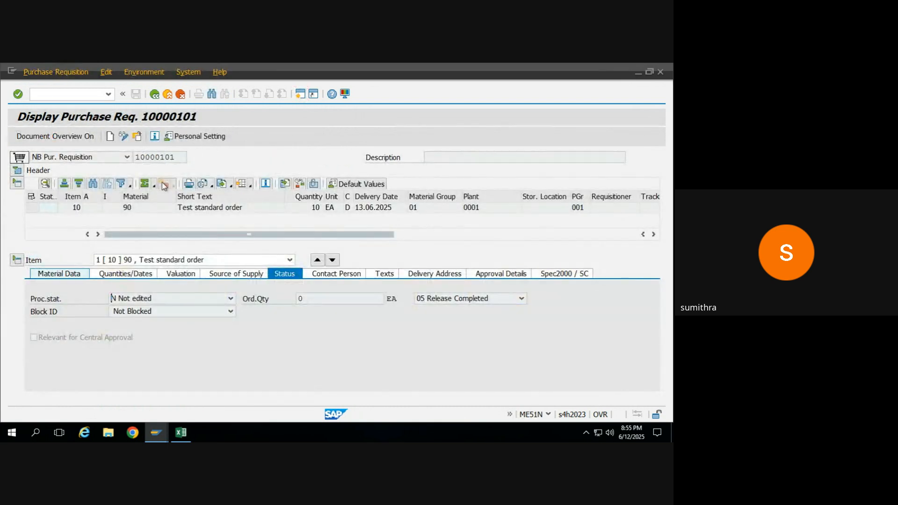
key("alt+Tab")
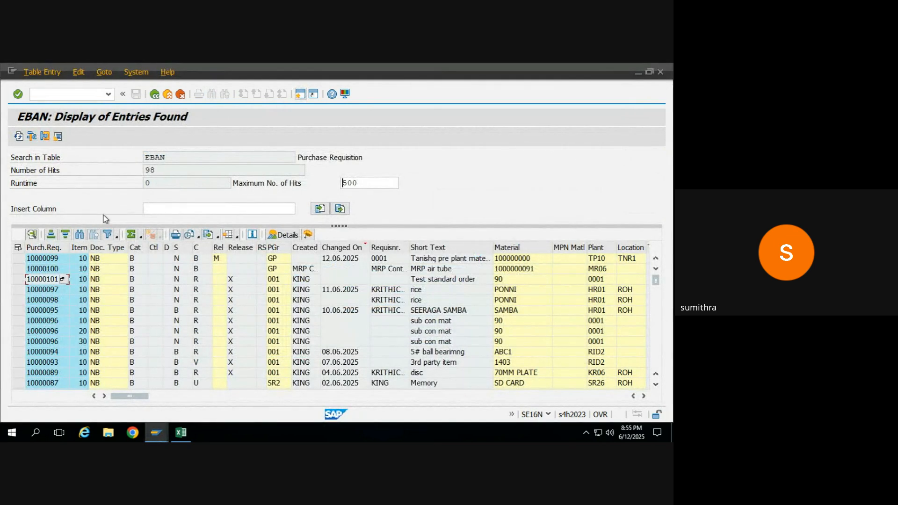
left_click(184, 158)
key("alt+Tab")
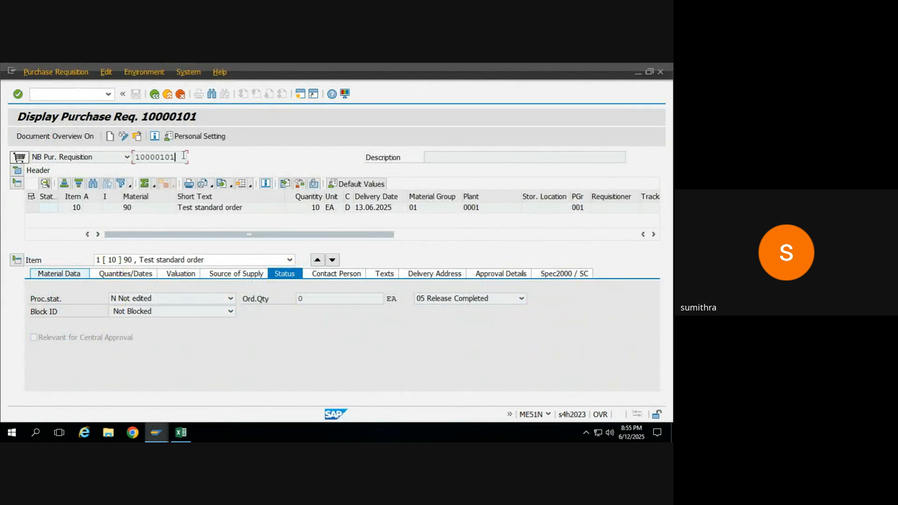
double_click(183, 156)
left_click(183, 156)
key("BackSpace")
type("nme")
key("BackSpace")
key("BackSpace")
key("BackSpace")
type("nme52n")
- Switch the requisition to change mode, set item 10's delivery date to 13.07.2025, and save the document
left_click(123, 138)
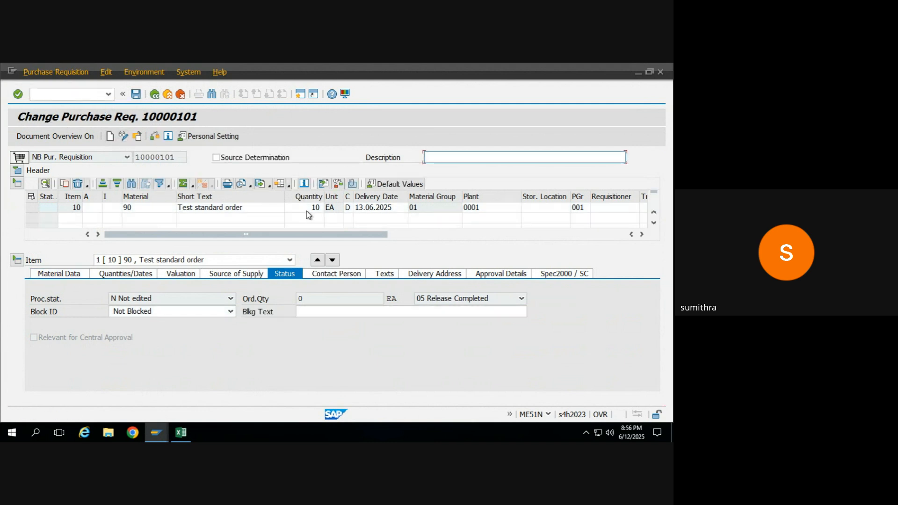
left_click(372, 207)
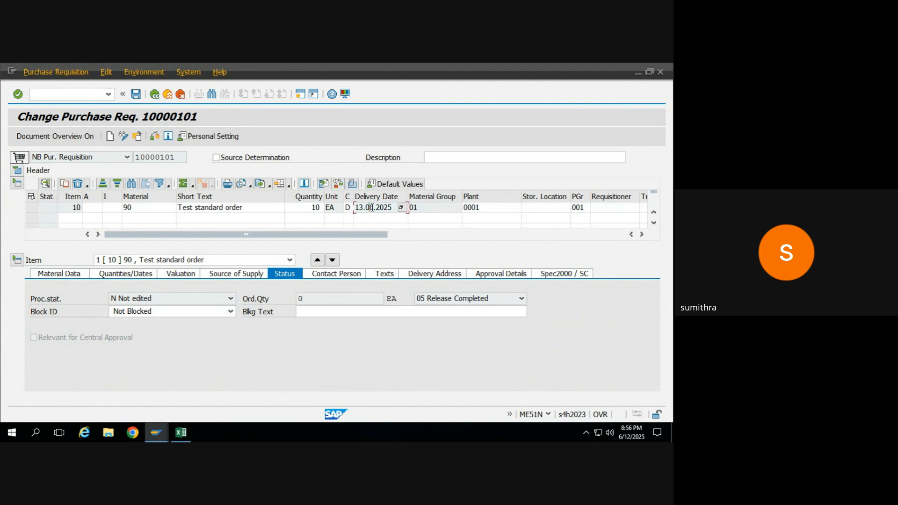
key("Delete")
type("7")
left_click(136, 94)
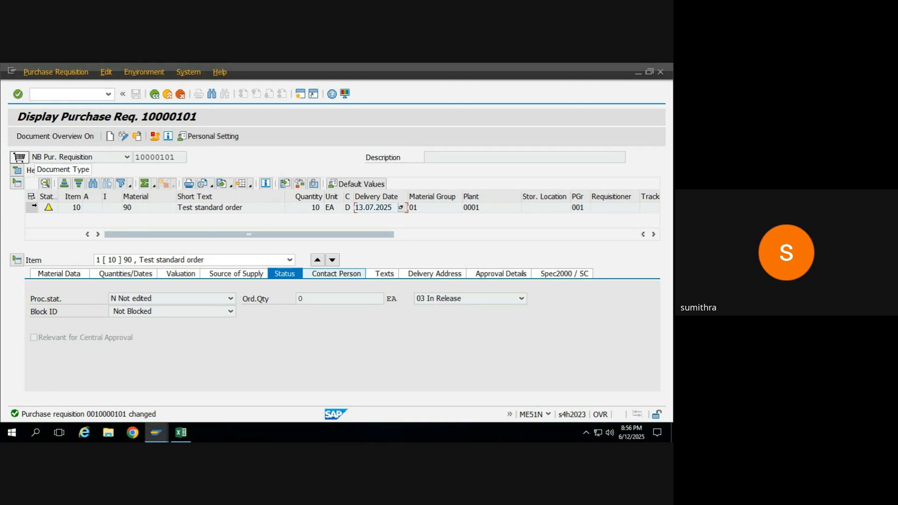
- Examine the item changes recorded for requisition item 10, comparing new and old values, and return to the requisition
left_click(31, 208)
left_click(163, 73)
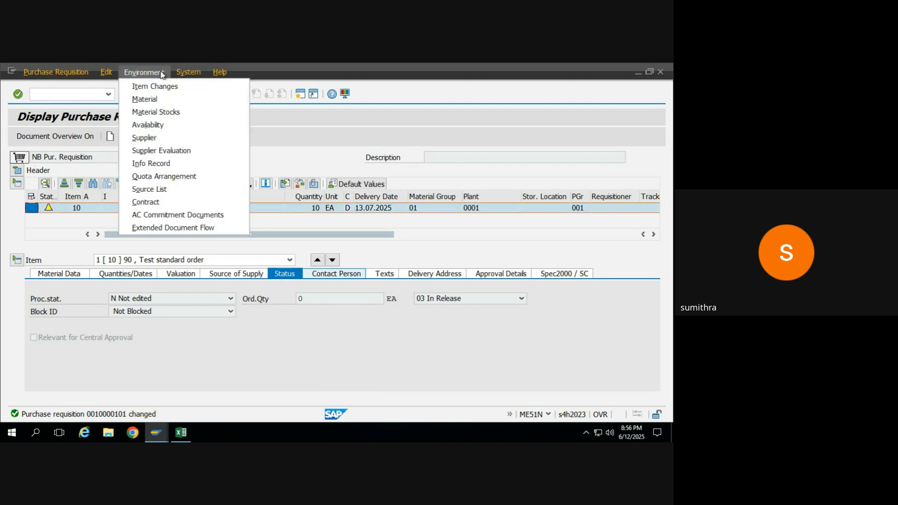
left_click(156, 87)
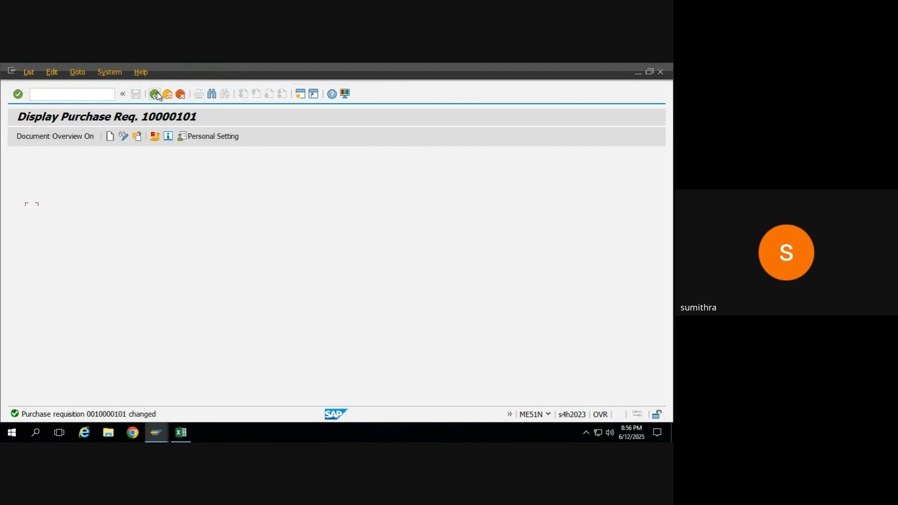
left_click(367, 192)
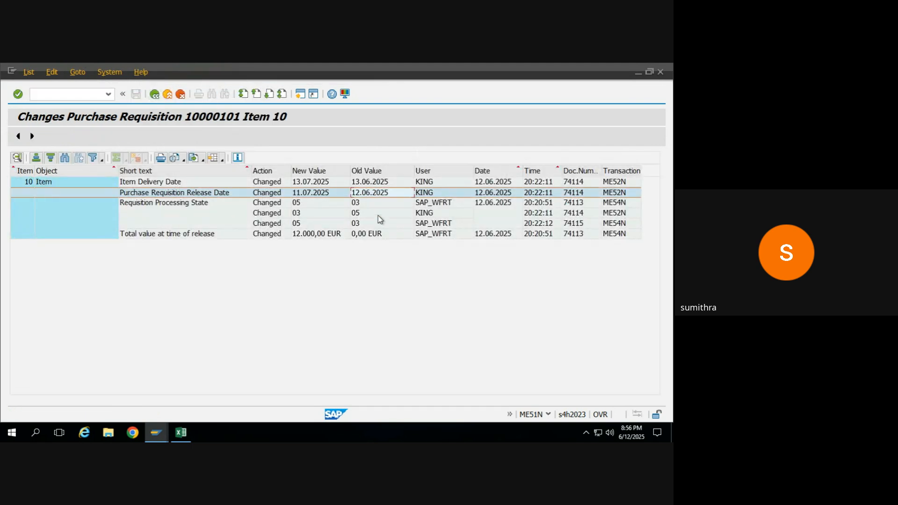
left_click(378, 214)
left_click(374, 235)
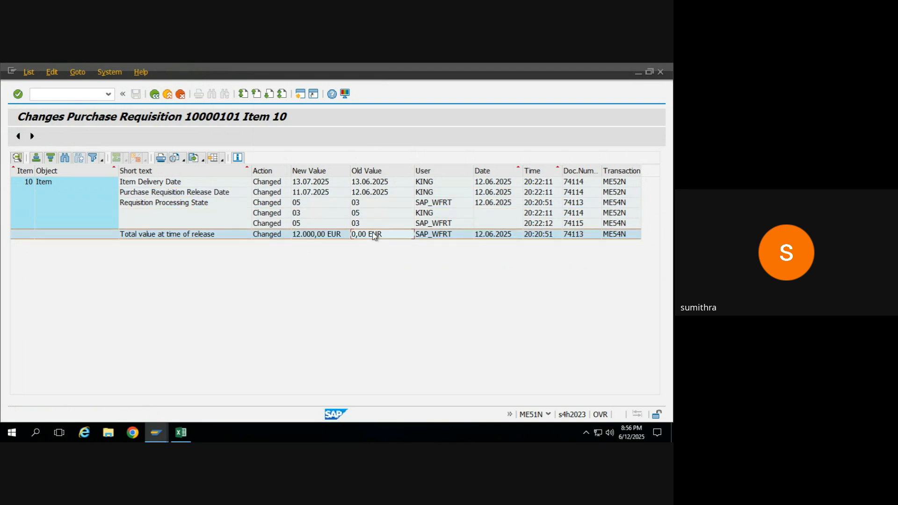
left_click(155, 95)
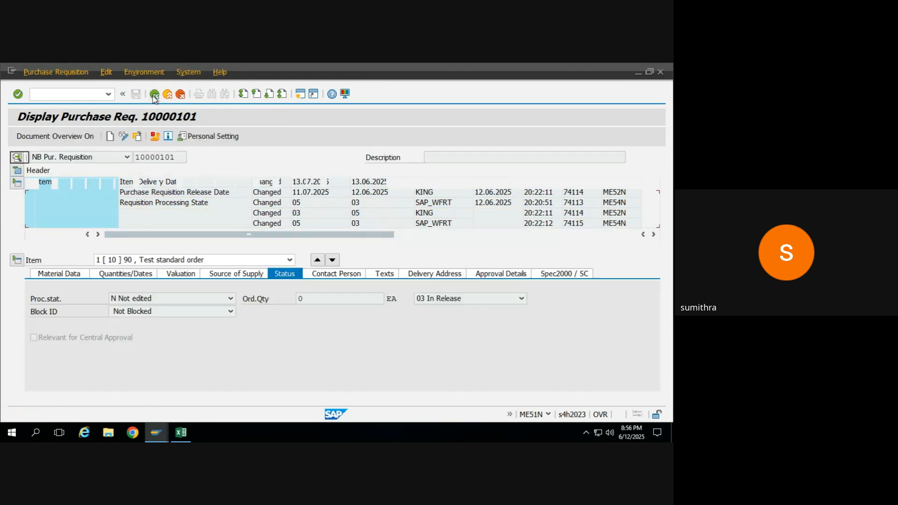
- Open purchase order creation with transaction ME21N, and collapse the header and item overview sections
left_click(180, 158)
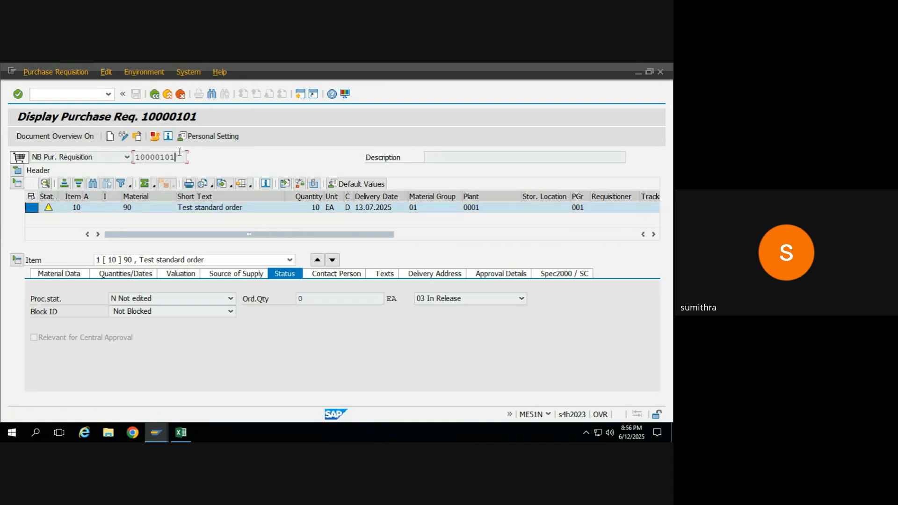
double_click(180, 152)
left_click(179, 152)
key("Return")
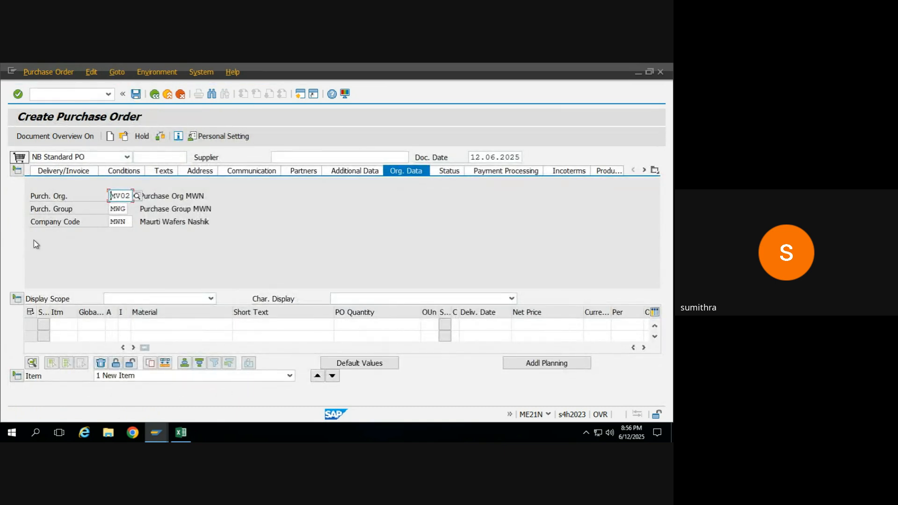
left_click(17, 173)
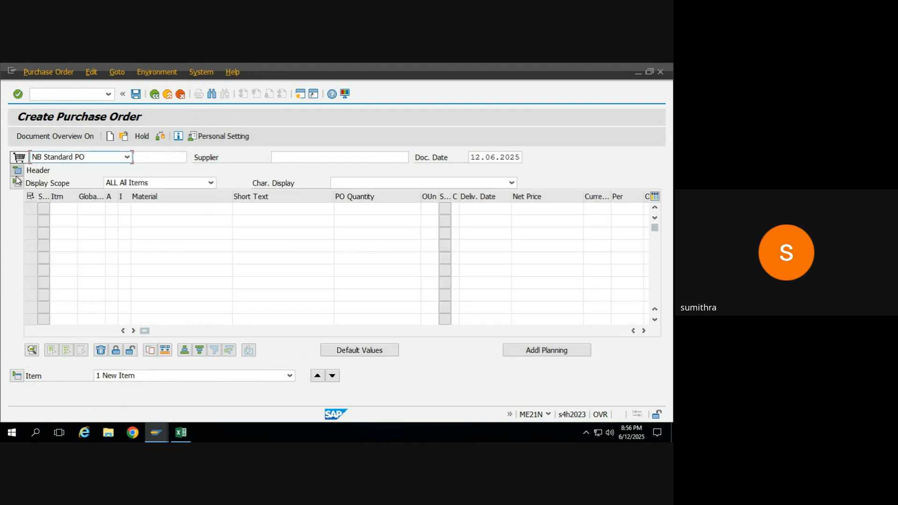
left_click(17, 187)
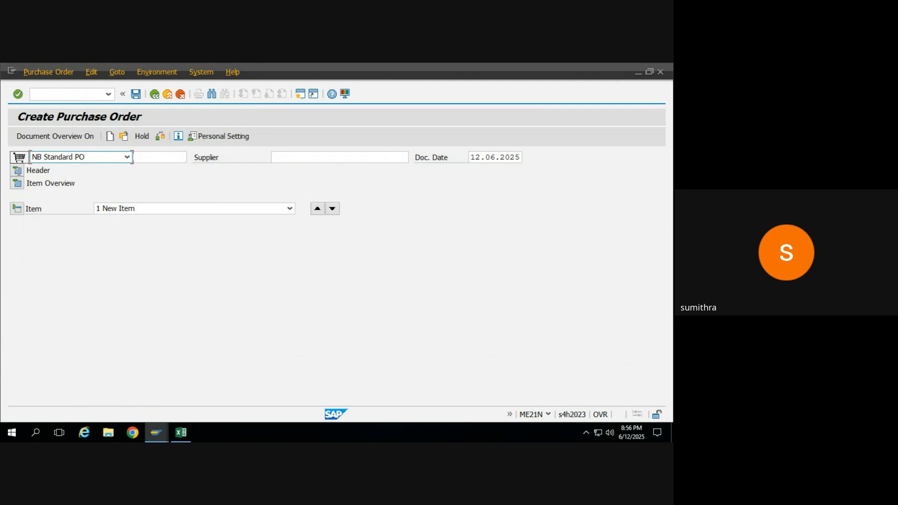
- Examine the purchase order's header organizational data, item overview and item detail sections, leaving the item overview expanded
left_click(18, 171)
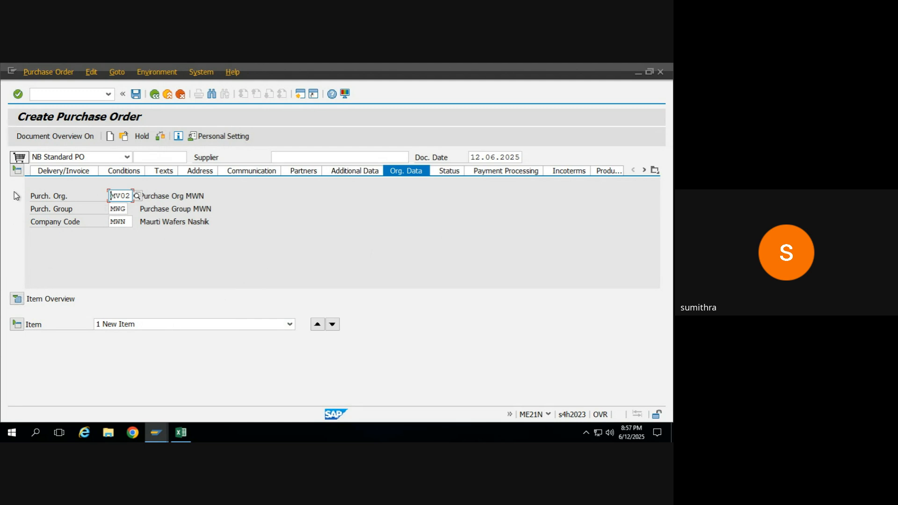
left_click(17, 171)
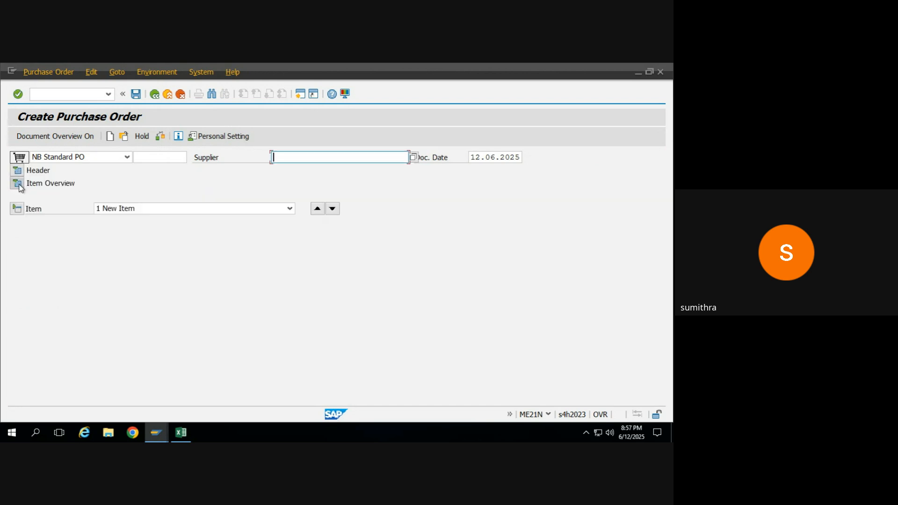
left_click(18, 184)
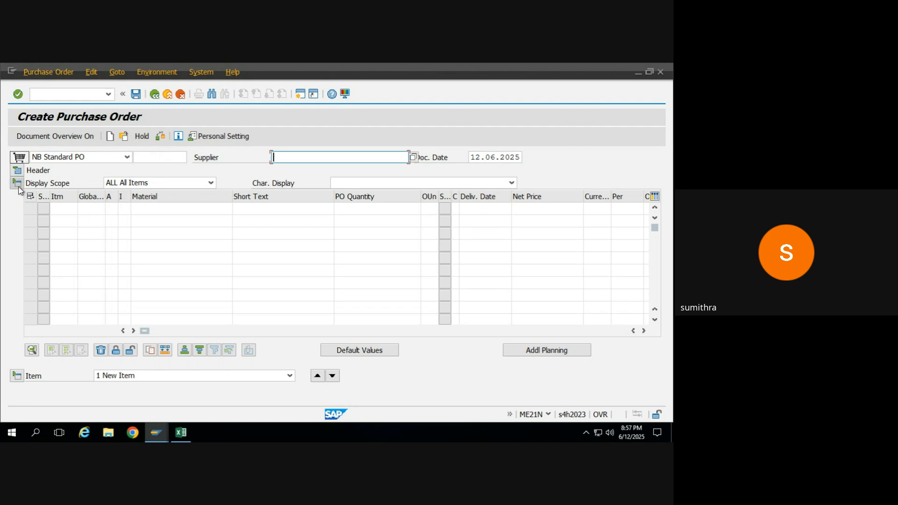
left_click(18, 184)
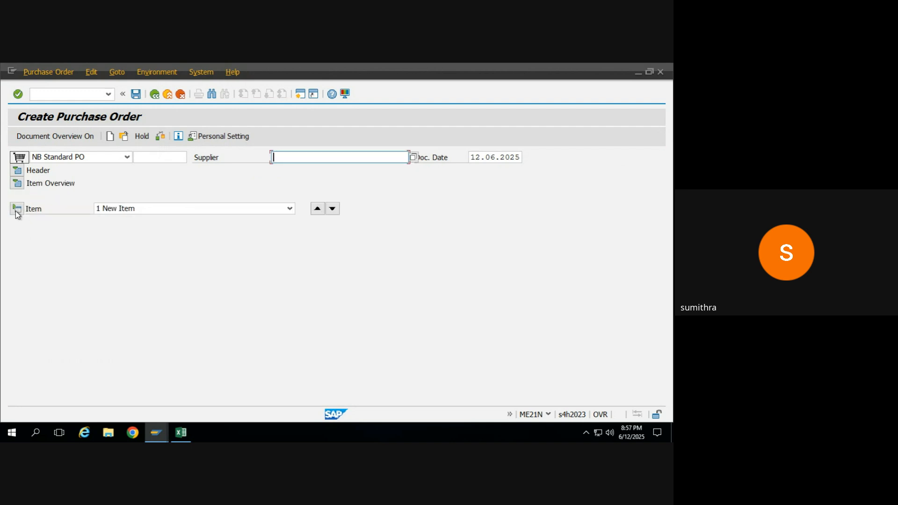
left_click(16, 209)
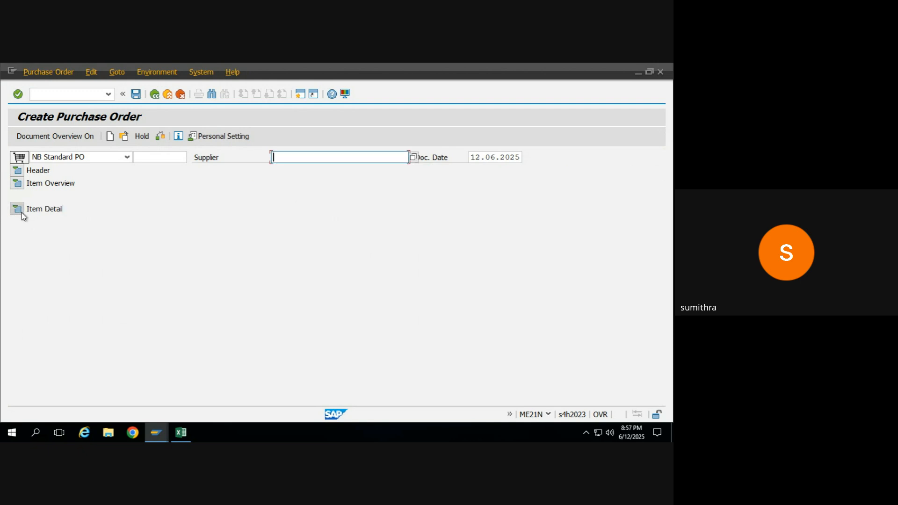
left_click(21, 212)
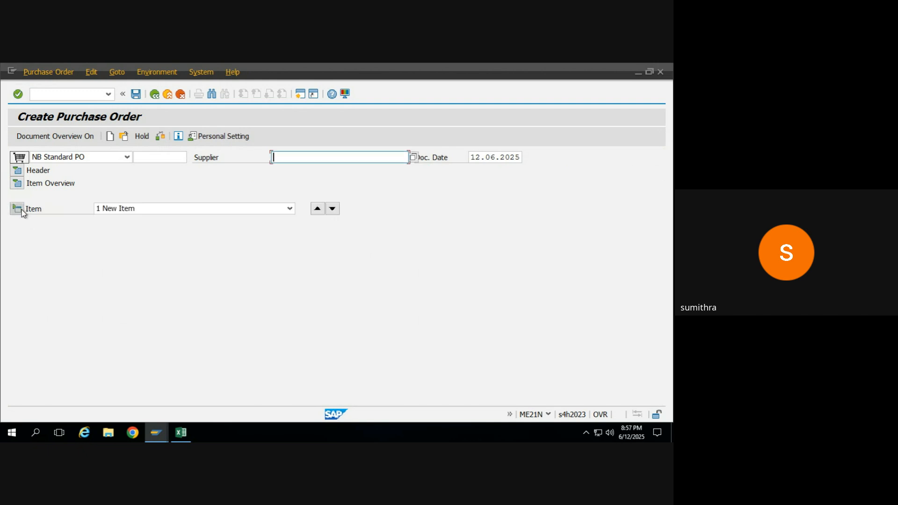
left_click(17, 183)
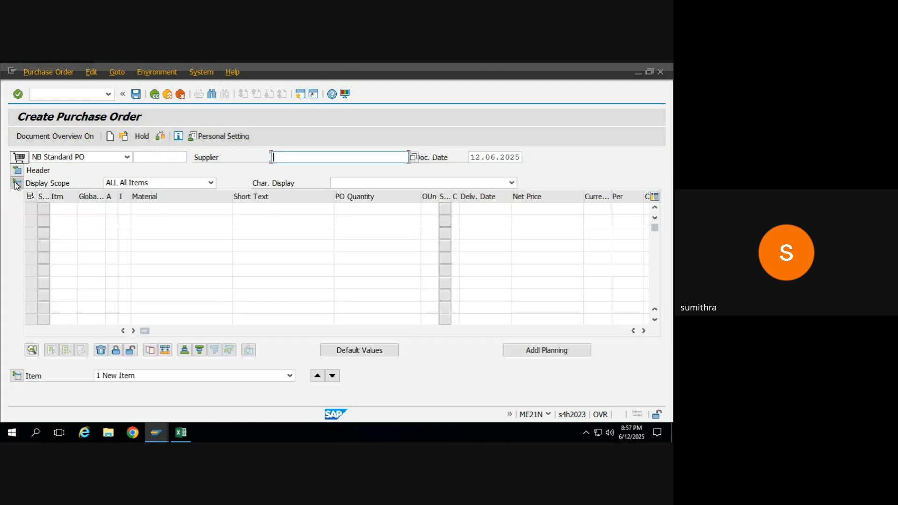
- Turn on the document overview, review the selection criteria for purchase orders, and return to the purchase order
left_click(39, 141)
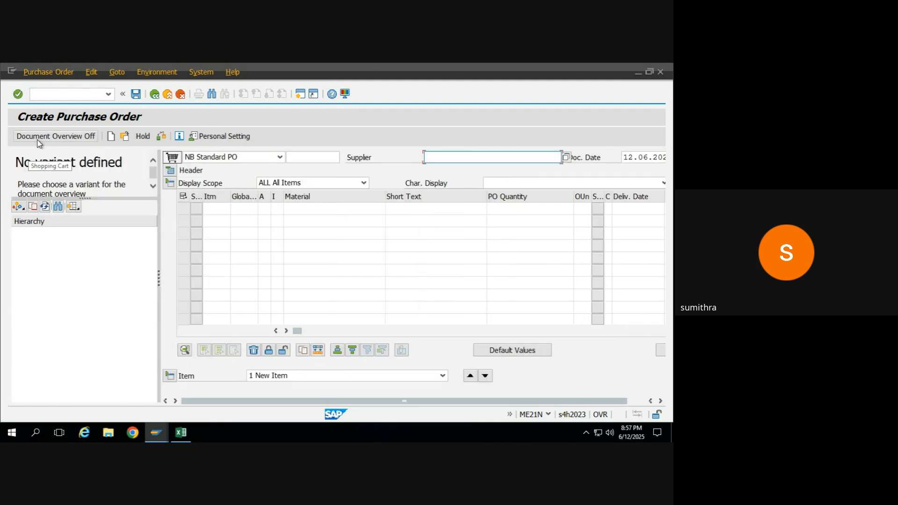
left_click(20, 211)
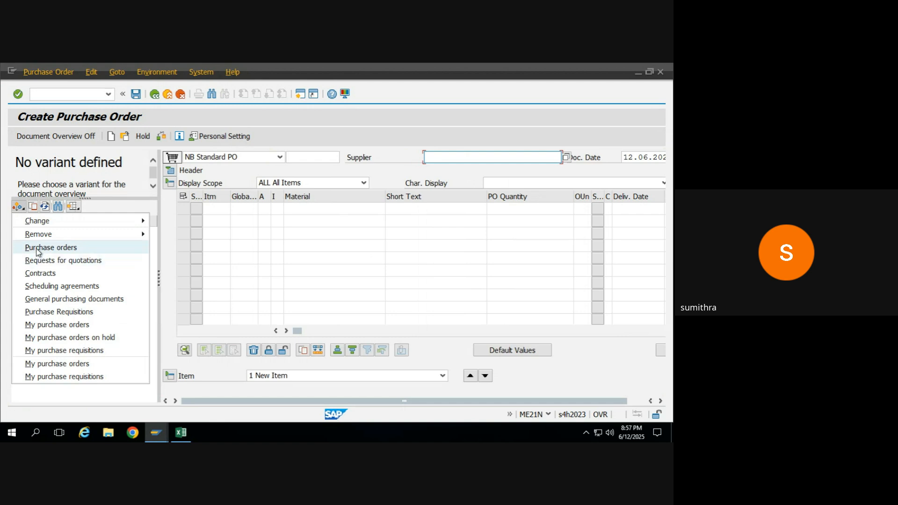
left_click(37, 249)
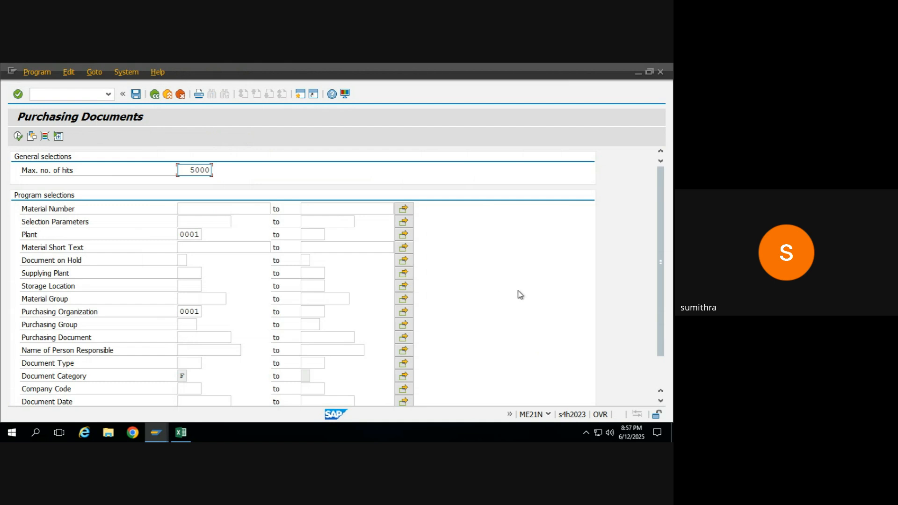
left_click_drag(661, 188, 658, 205)
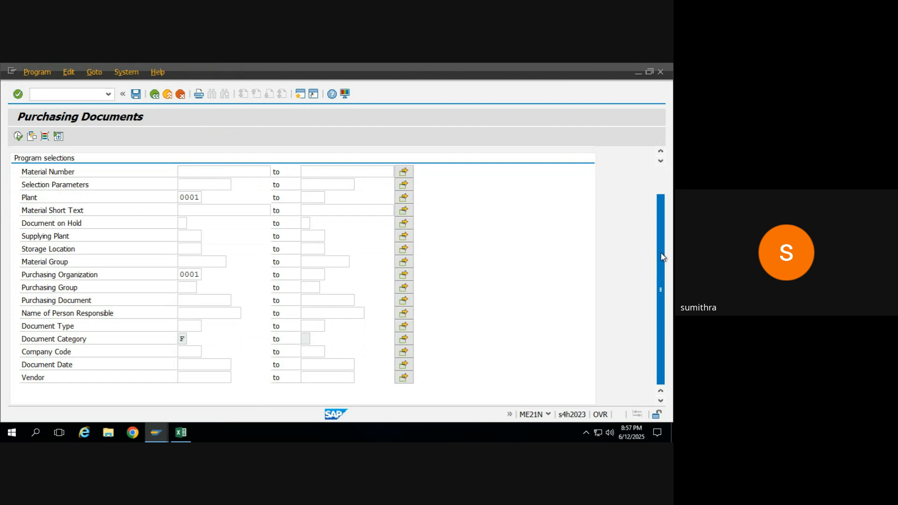
left_click_drag(663, 256, 658, 214)
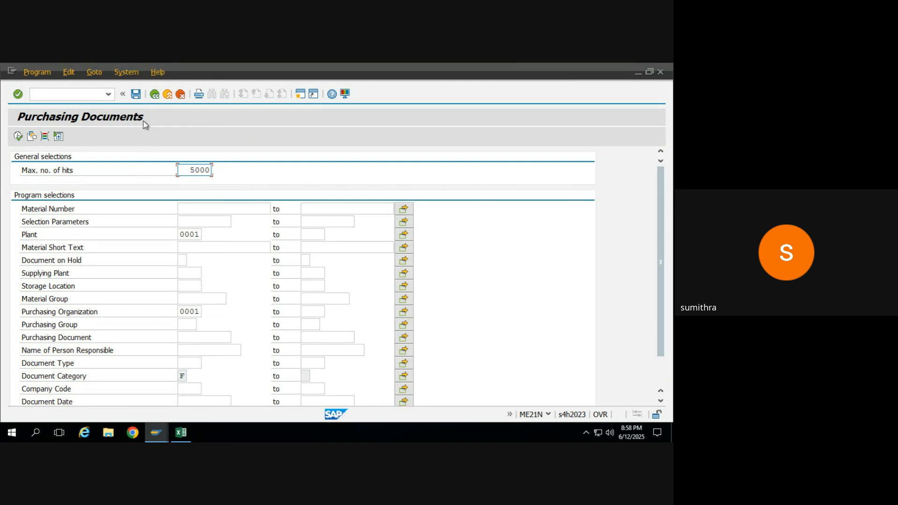
left_click(154, 94)
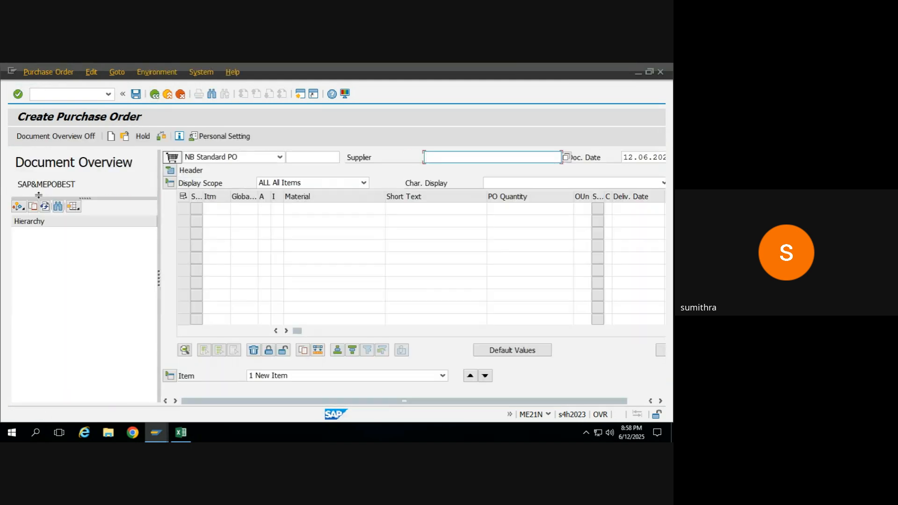
- List the purchase requisition in the document overview using the prefilled requisition number, and adopt it into the purchase order's shopping cart
left_click(77, 210)
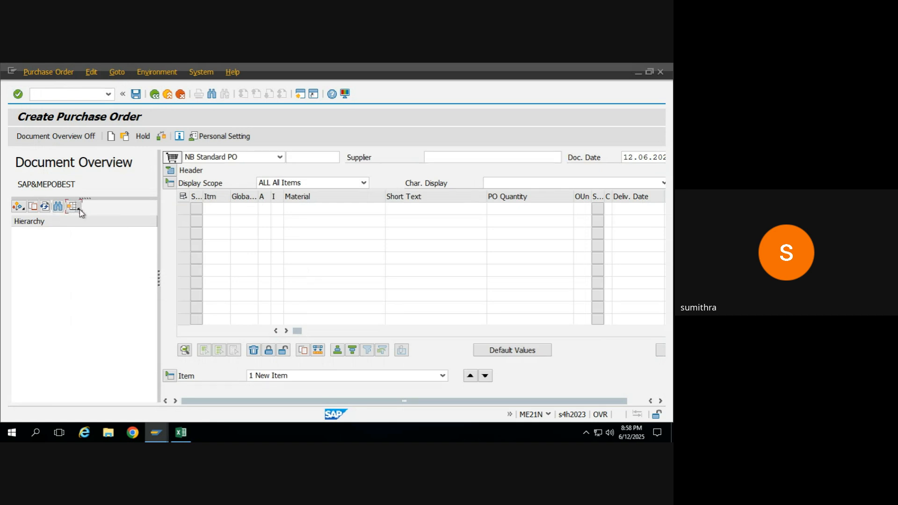
left_click(79, 210)
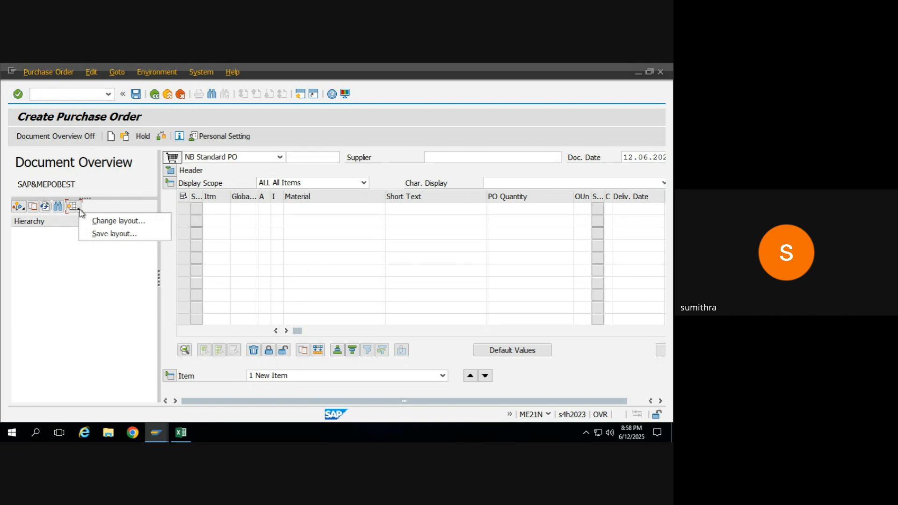
left_click(21, 210)
left_click(21, 209)
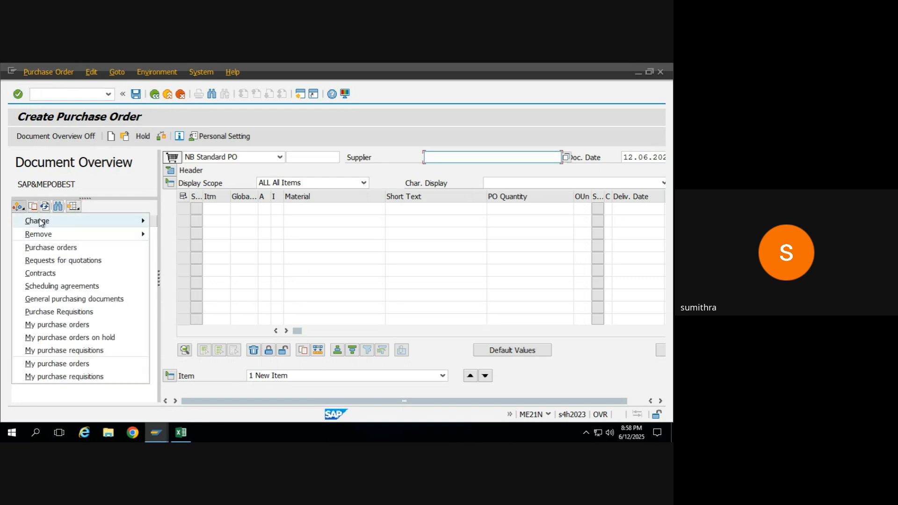
mouse_move(42, 222)
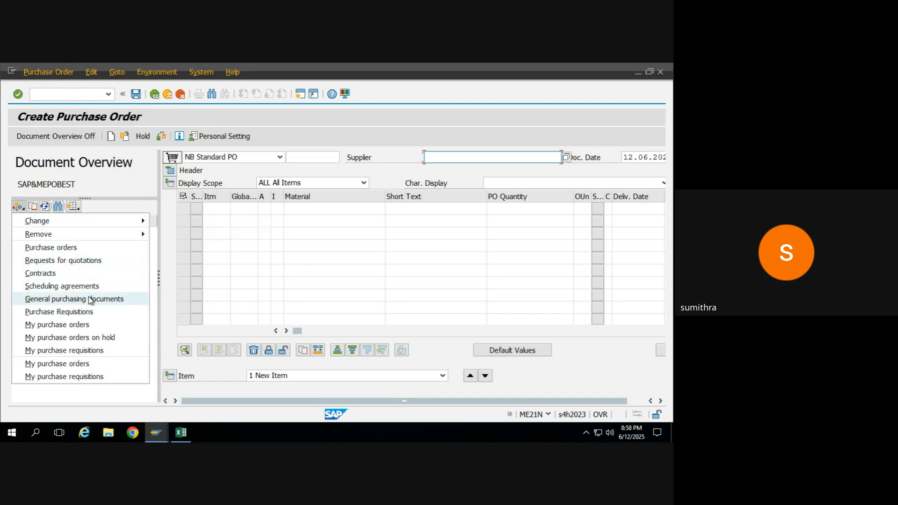
left_click(76, 312)
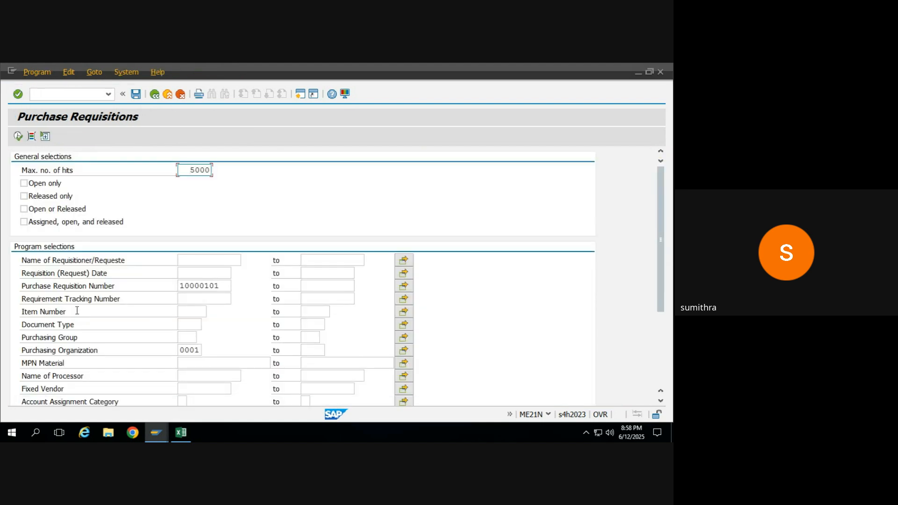
left_click(225, 285)
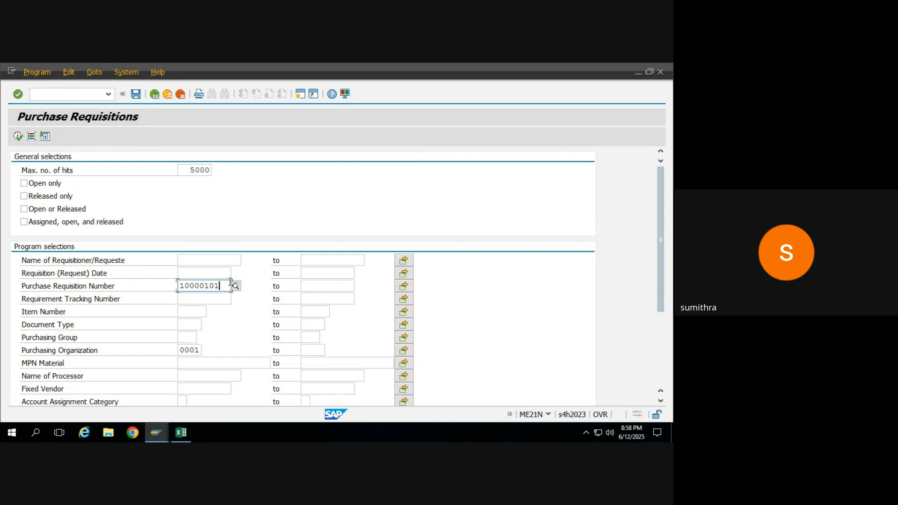
left_click(17, 137)
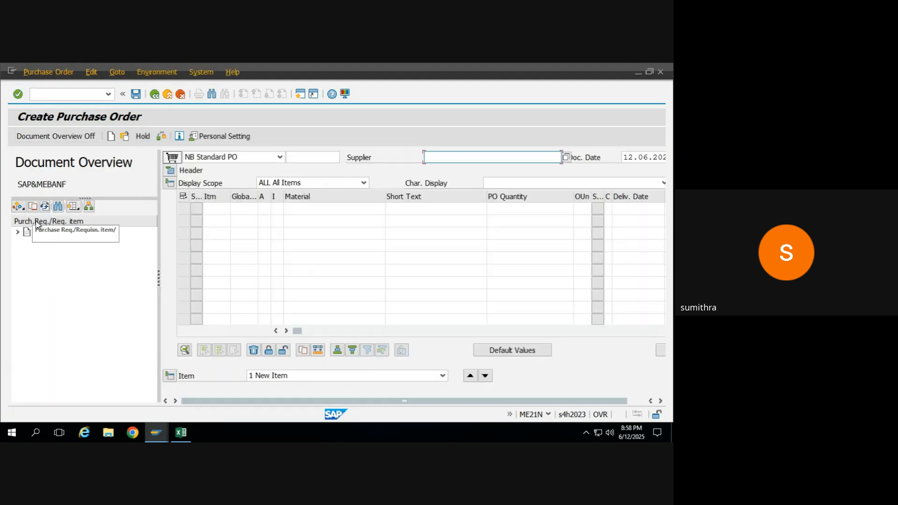
left_click(41, 233)
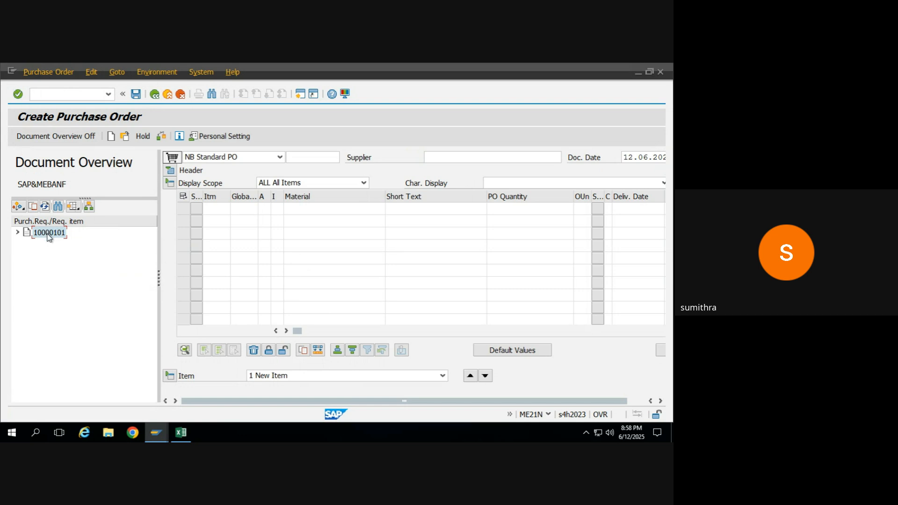
left_click_drag(49, 238, 172, 162)
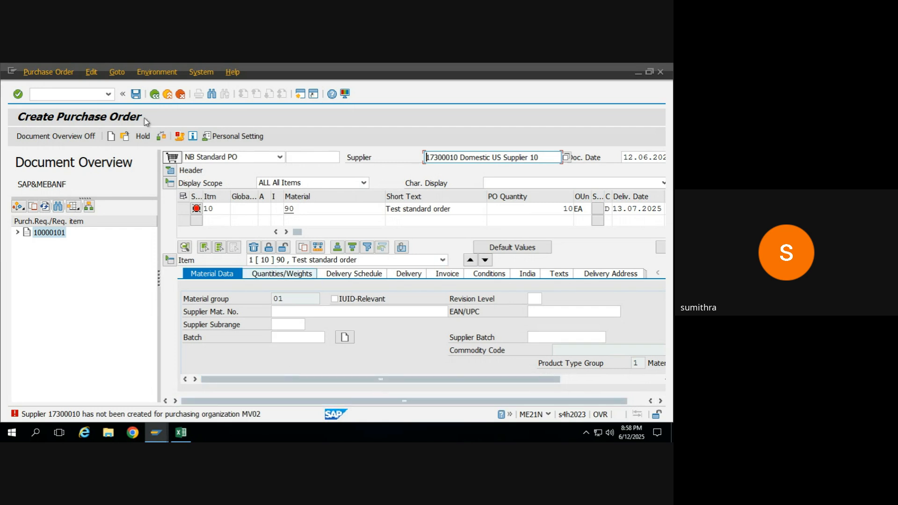
key("alt+Tab")
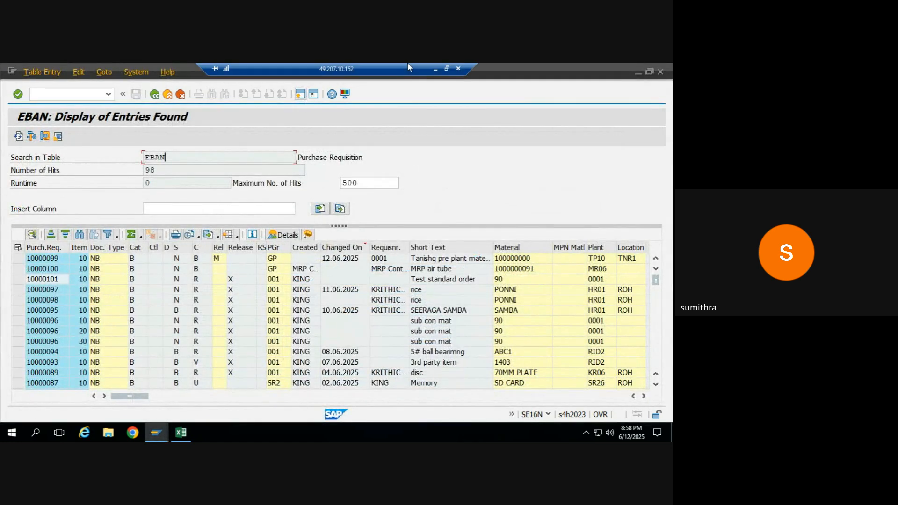
left_click(435, 69)
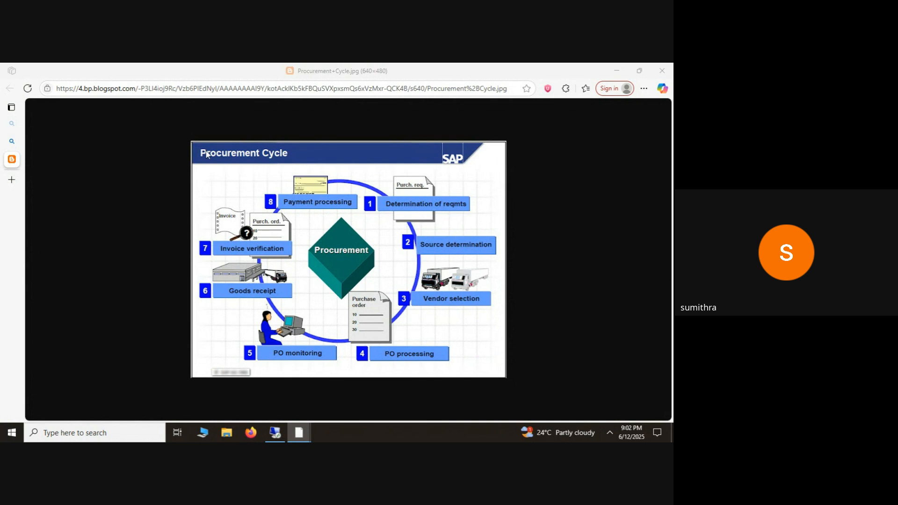
key("alt+Tab")
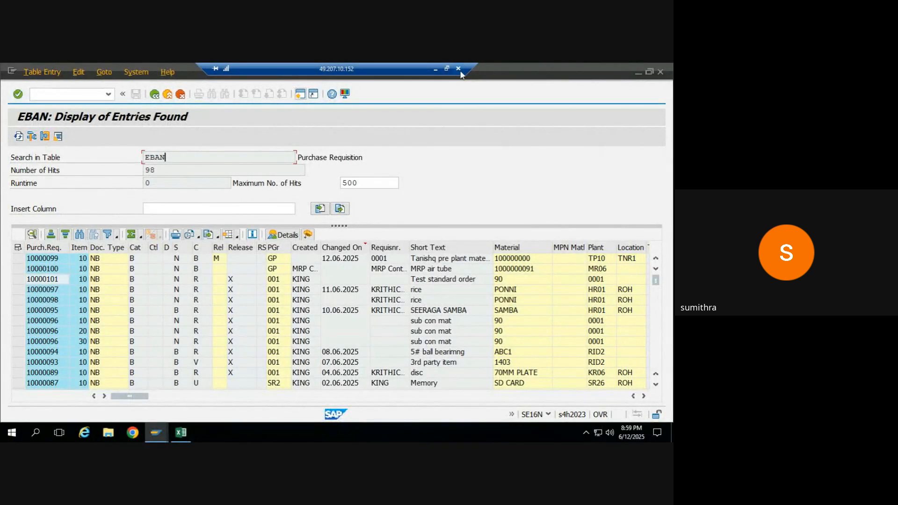
left_click(436, 69)
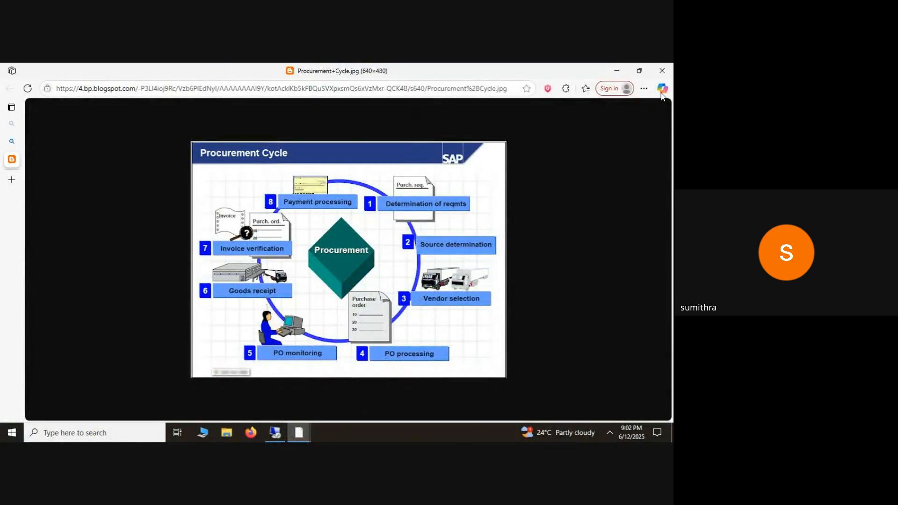
left_click(617, 71)
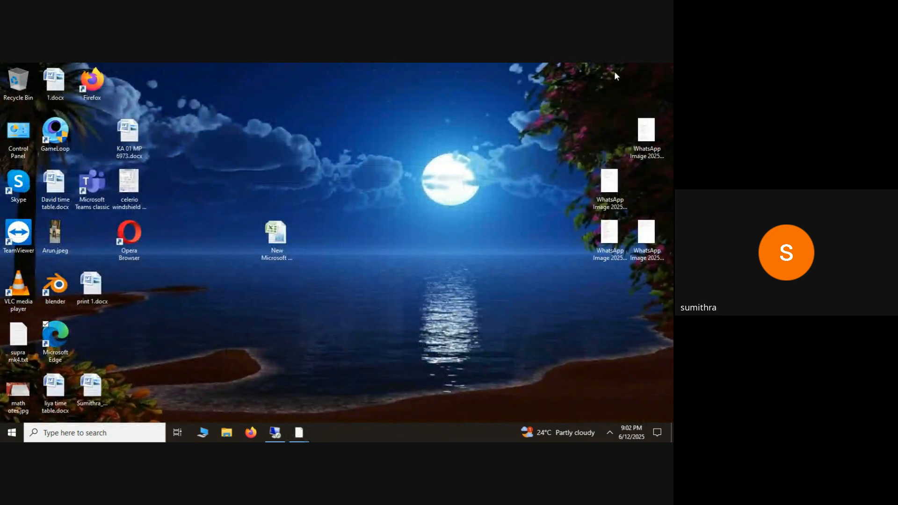
key("alt+Tab")
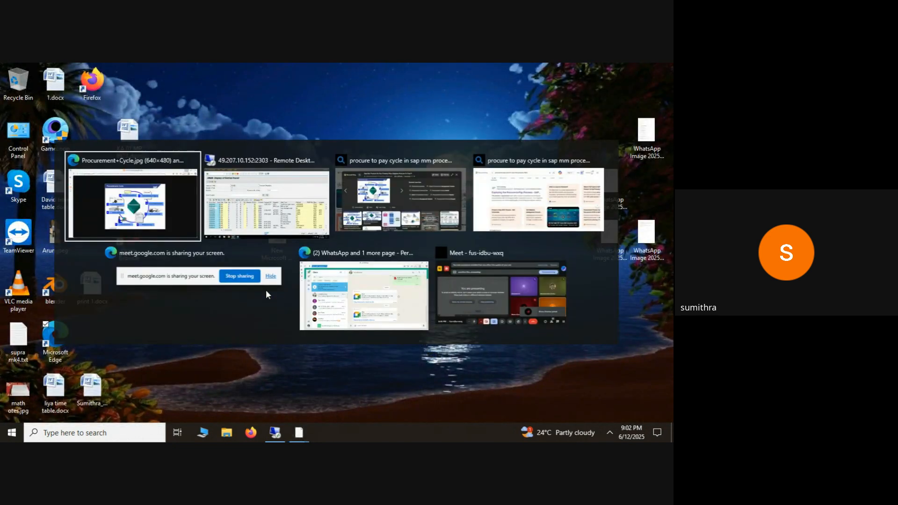
key("alt+Tab")
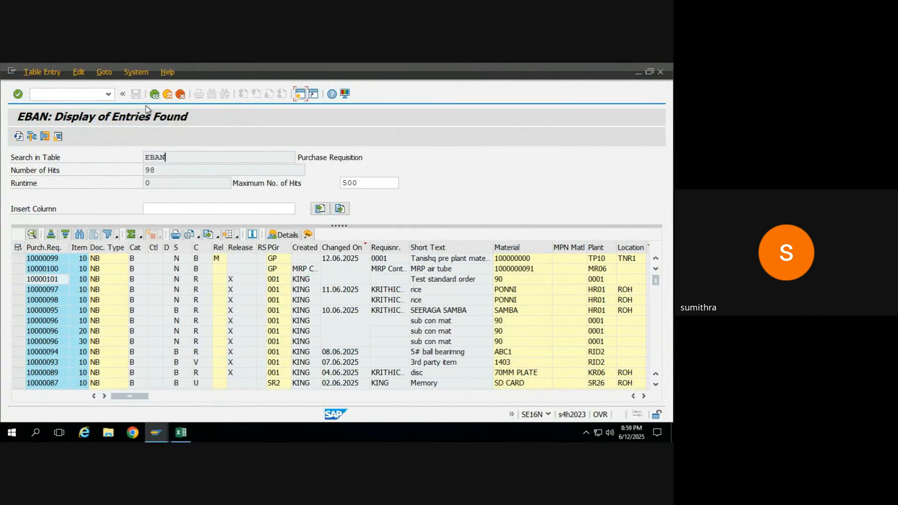
- Return from the EBAN entries to the General Table Display selection and clear the table name
left_click(154, 94)
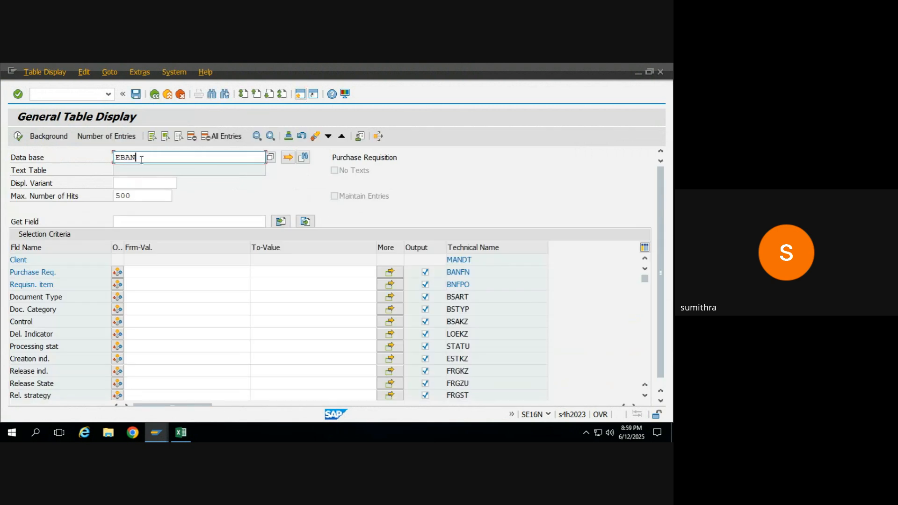
key("BackSpace")
key("BackSpace")
key("BackSpace")
key("BackSpace")
- Switch back to the purchase order session and exit the document without saving it
key("alt+Tab")
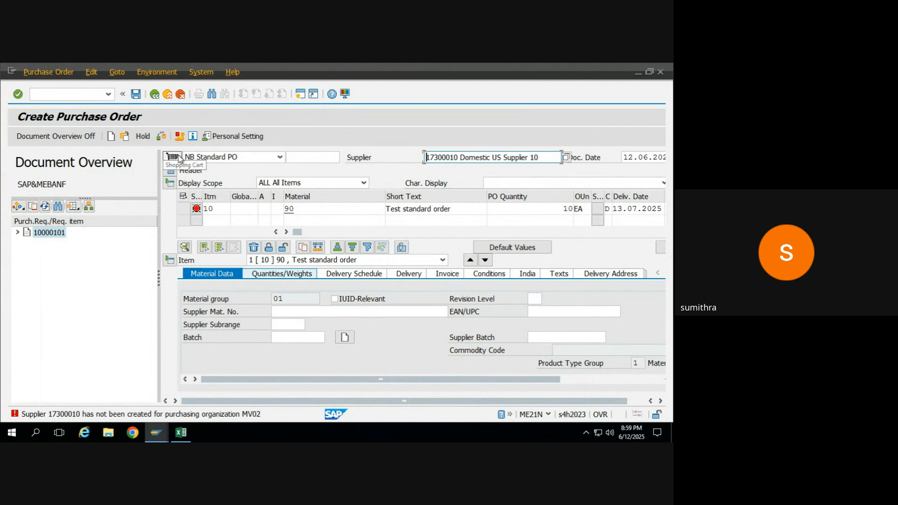
left_click(154, 95)
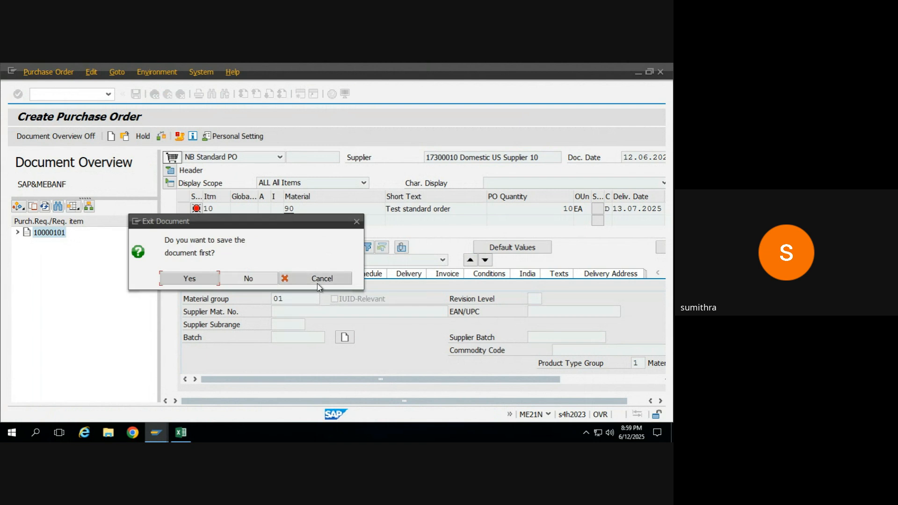
left_click(317, 283)
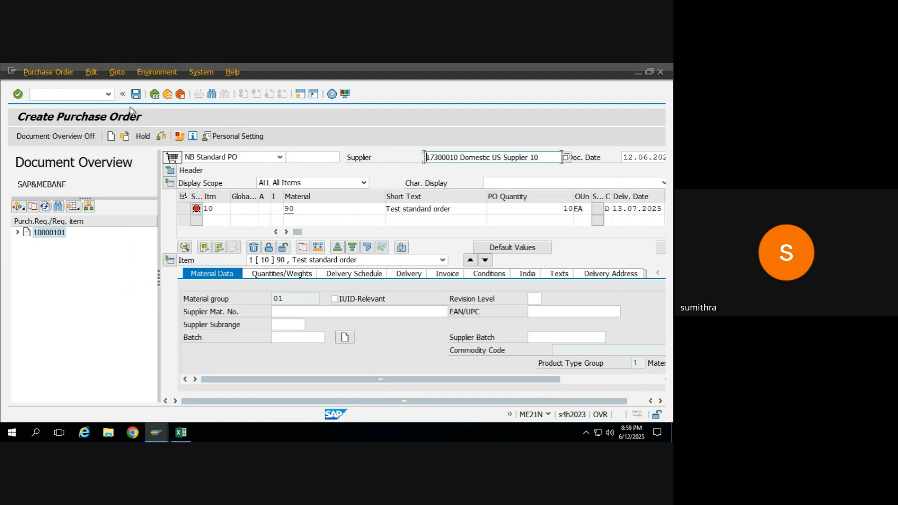
left_click(155, 96)
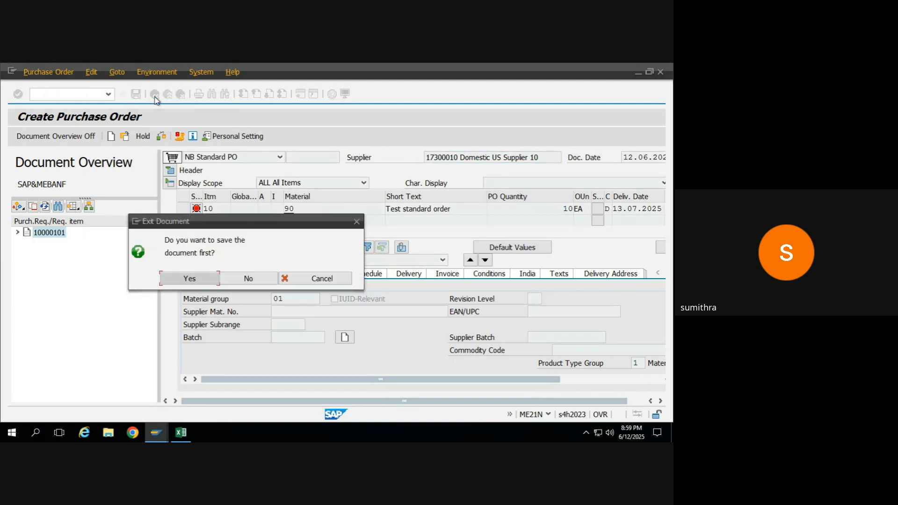
left_click(244, 278)
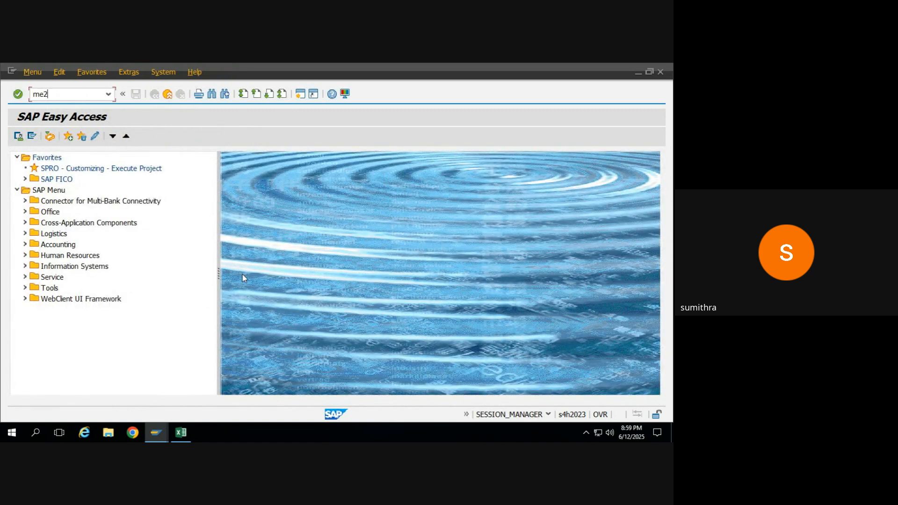
- Start a new purchase order with transaction ME21N and turn off the document overview
key("Return")
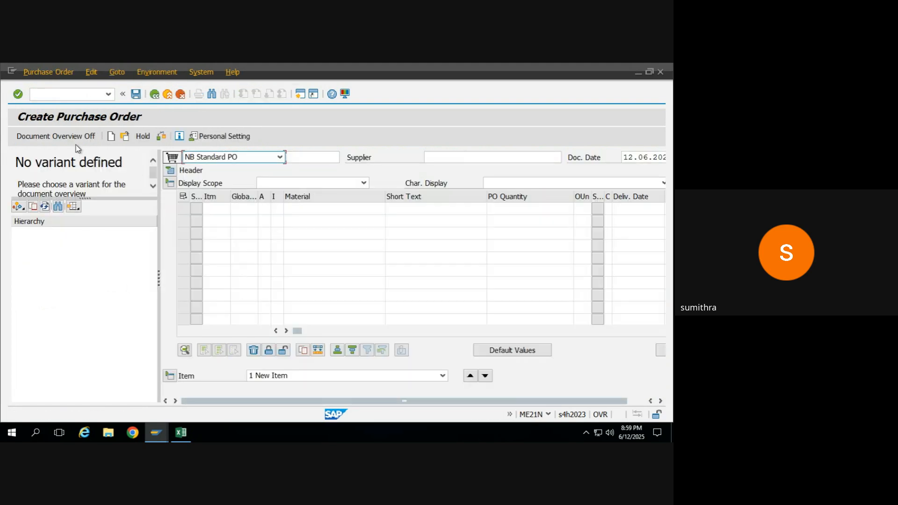
left_click(68, 140)
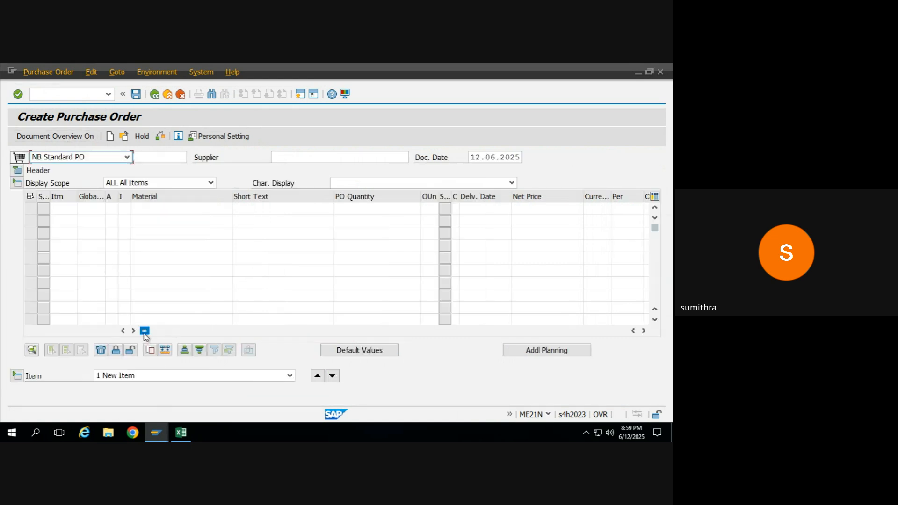
- Reference purchase requisition 10000101, requisition item 10, in the first item row and load its data into the purchase order
left_click_drag(146, 336, 339, 322)
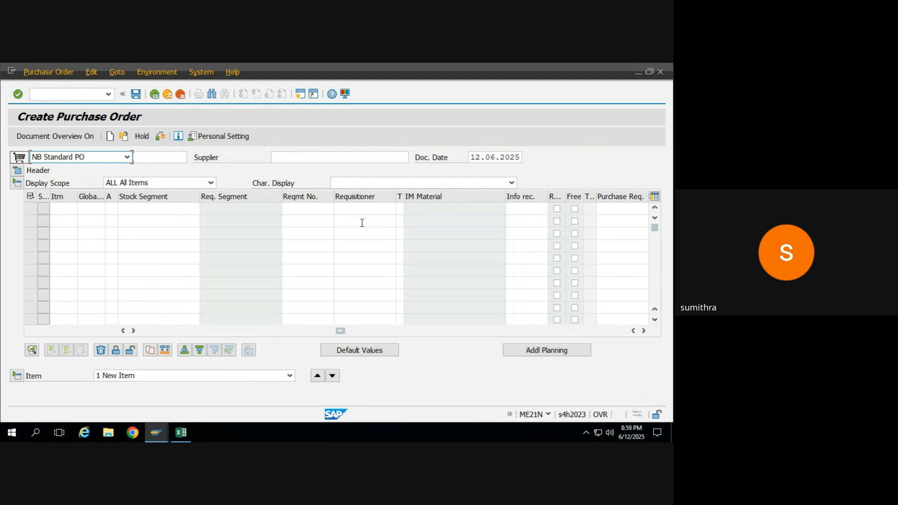
left_click(644, 331)
left_click(644, 330)
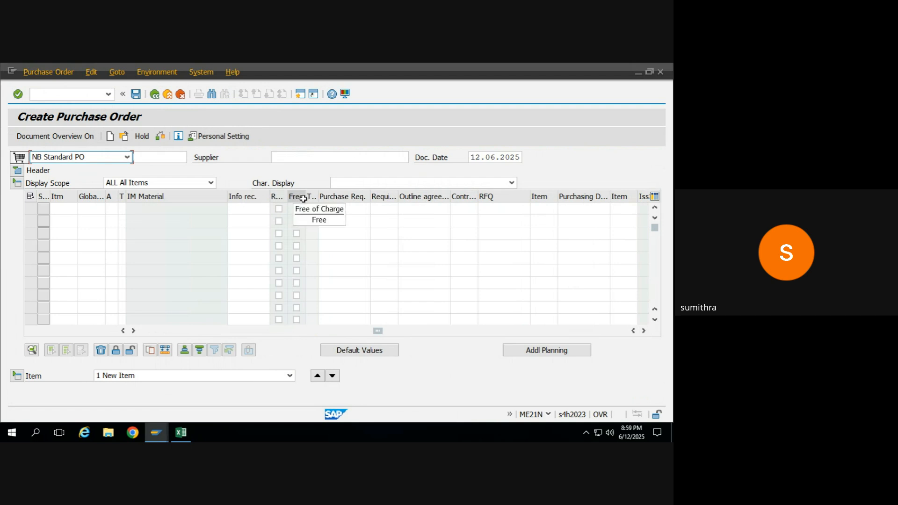
left_click(341, 214)
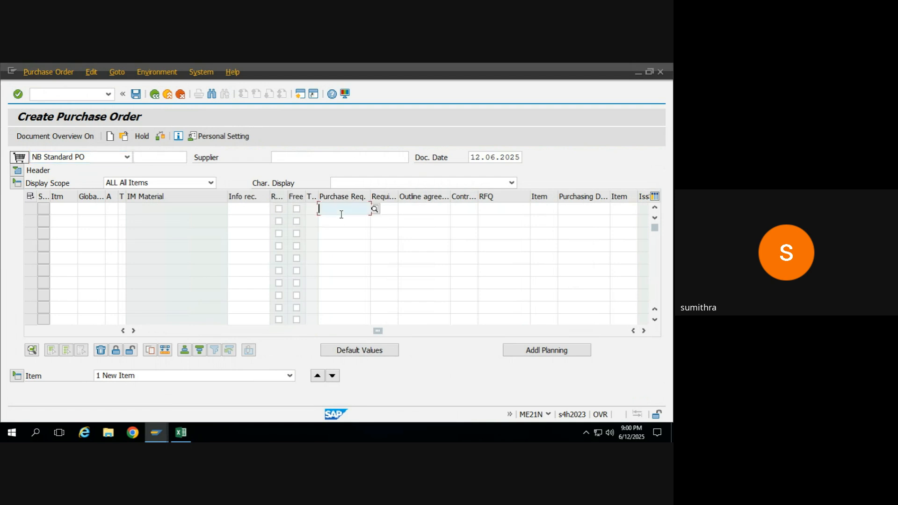
type("10000101")
key("Tab")
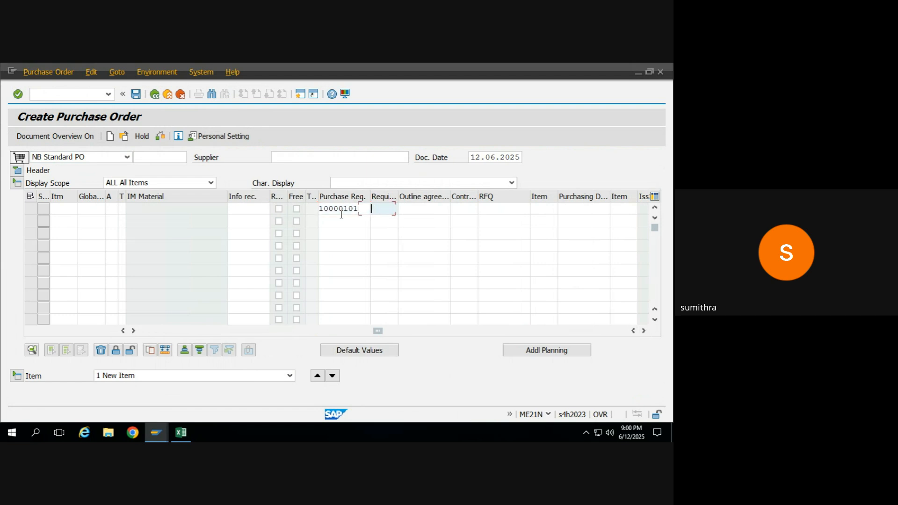
type("10")
left_click(366, 208)
left_click(387, 209)
left_click(386, 219)
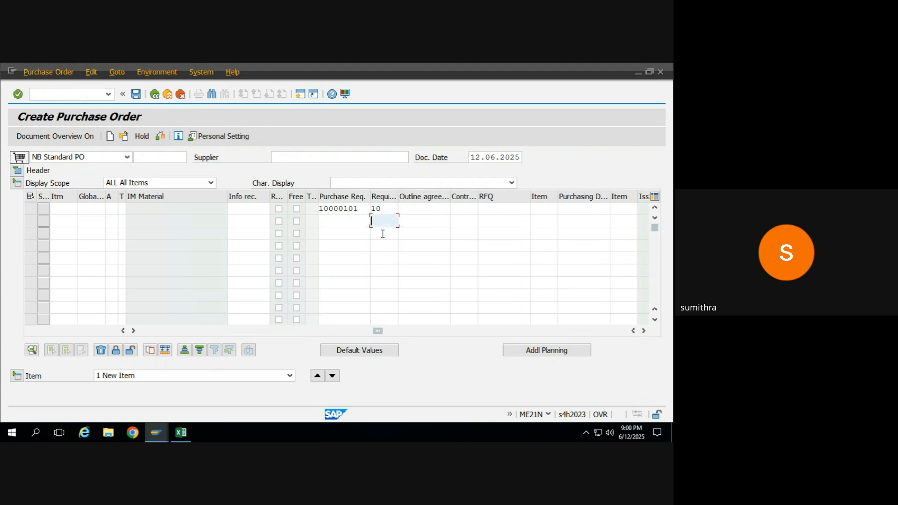
left_click(382, 234)
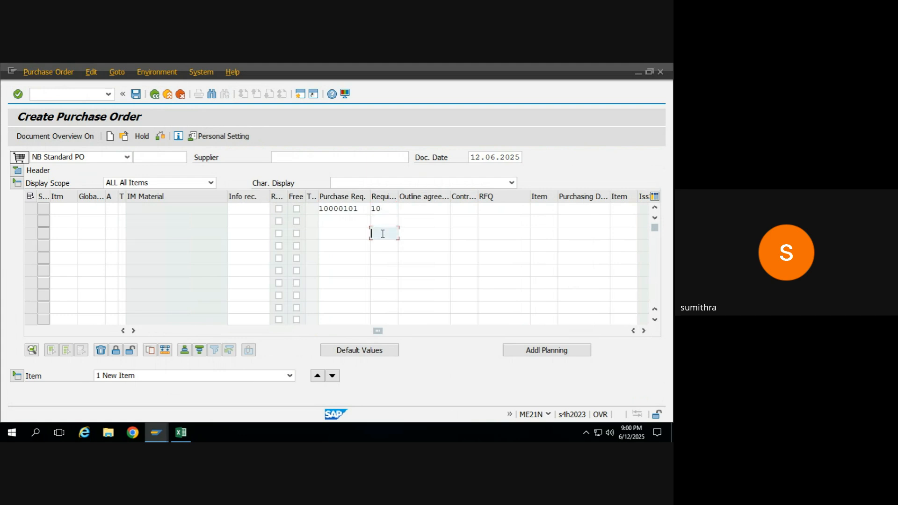
left_click(389, 210)
key("Return")
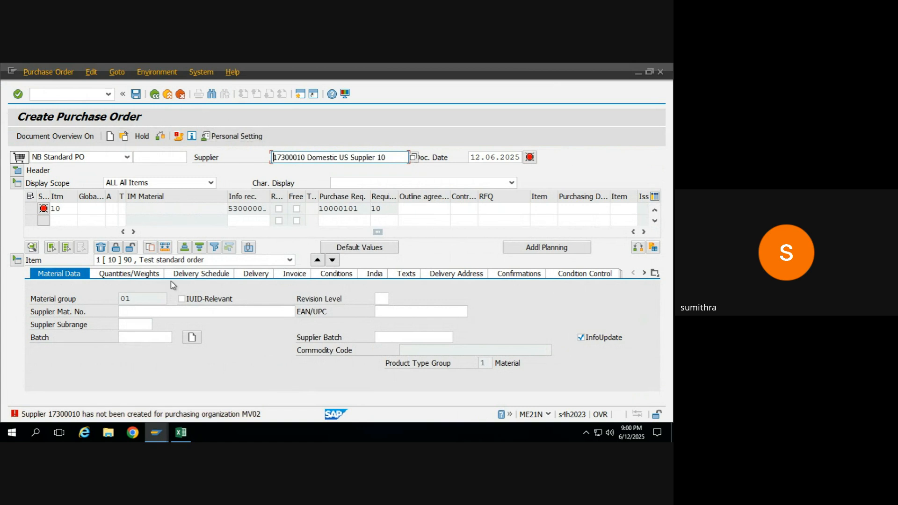
- Review the adopted item and the header's organizational data, and exit the purchase order without saving
left_click(140, 231)
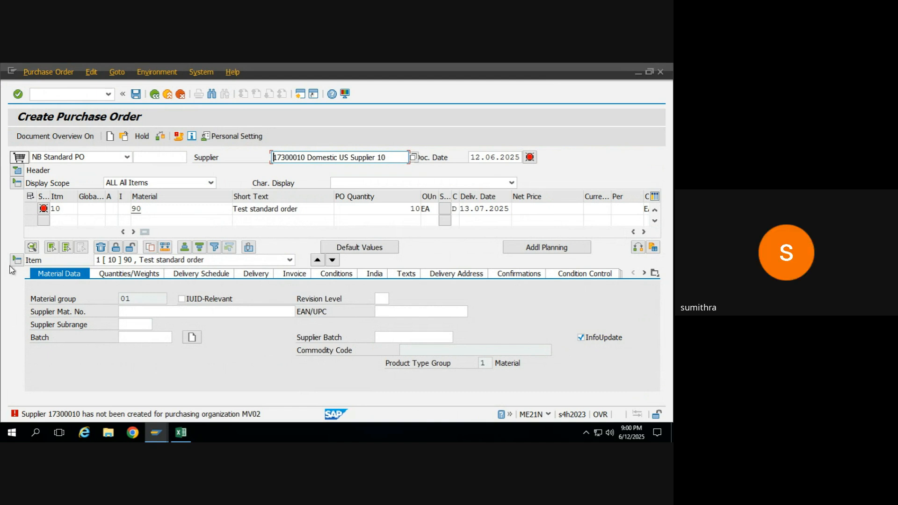
left_click(19, 169)
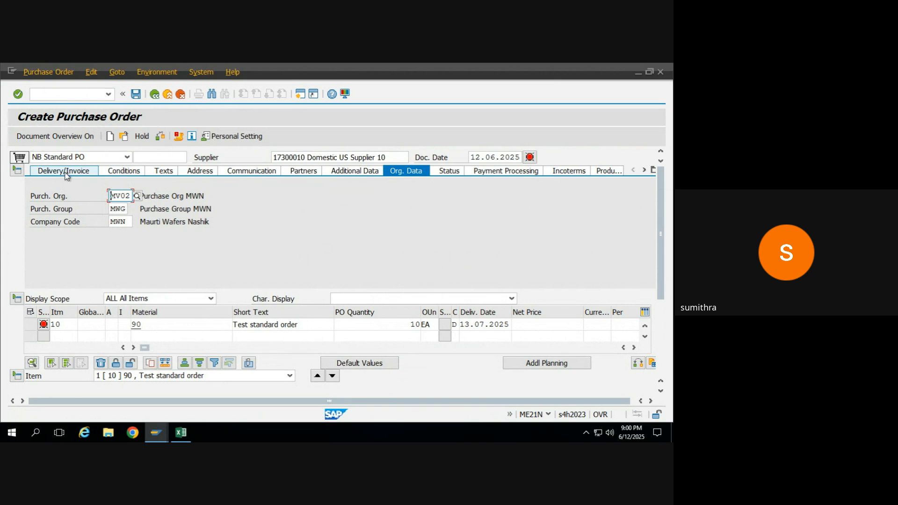
left_click(154, 94)
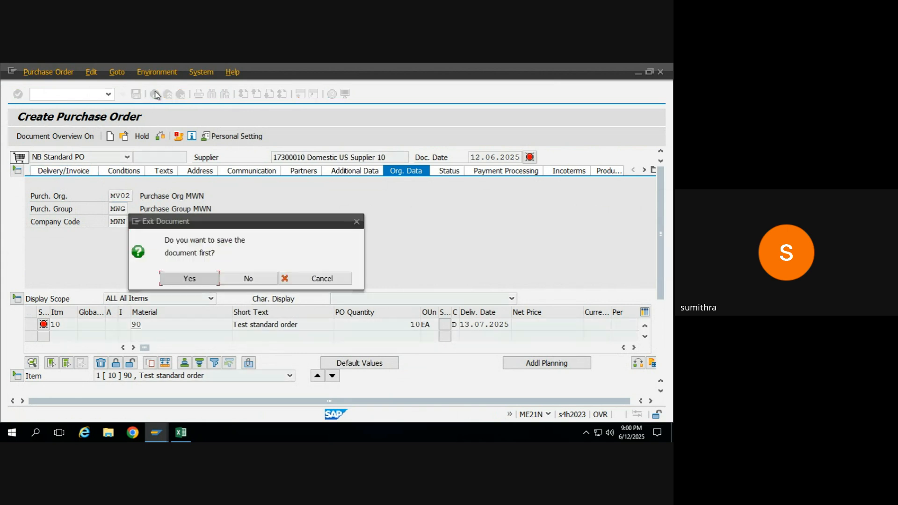
left_click(249, 278)
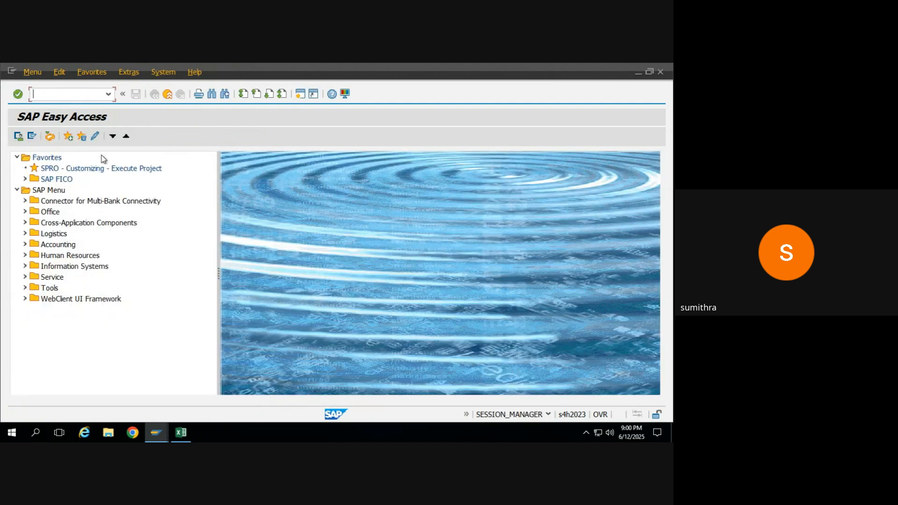
- Open the General Table Display with transaction SE16N
type("se")
key("BackSpace")
key("BackSpace")
type("se")
key("Return")
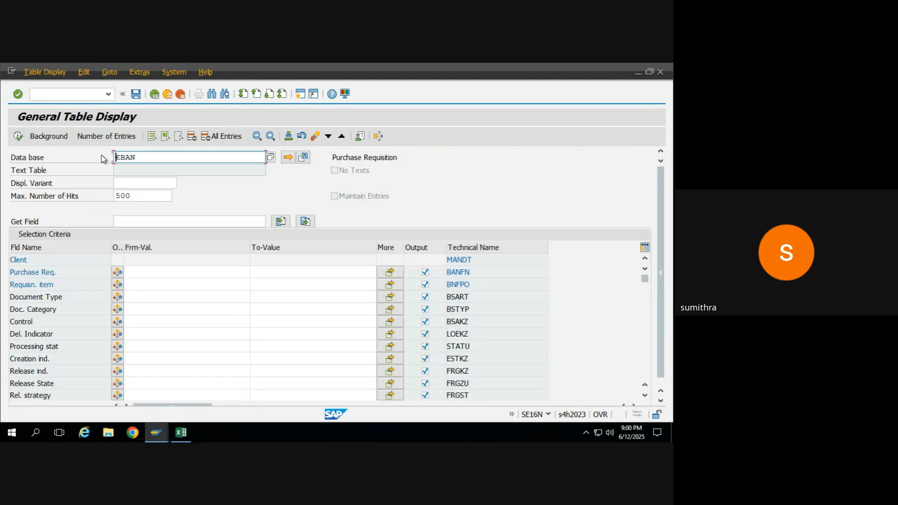
- Replace the table name EBAN with EKPO and load the purchasing document item fields
key("Right")
key("Right")
key("Right")
key("Right")
key("BackSpace")
key("BackSpace")
key("BackSpace")
key("BackSpace")
type("e")
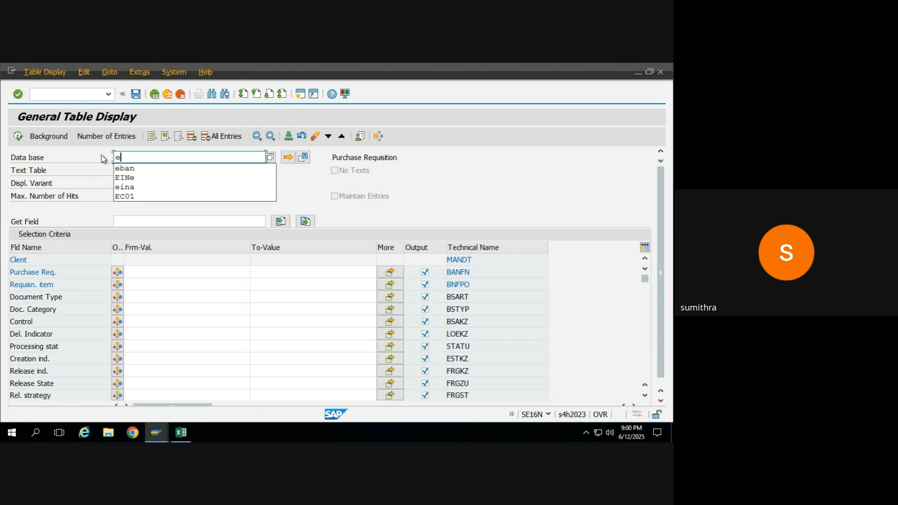
key("BackSpace")
type("EK")
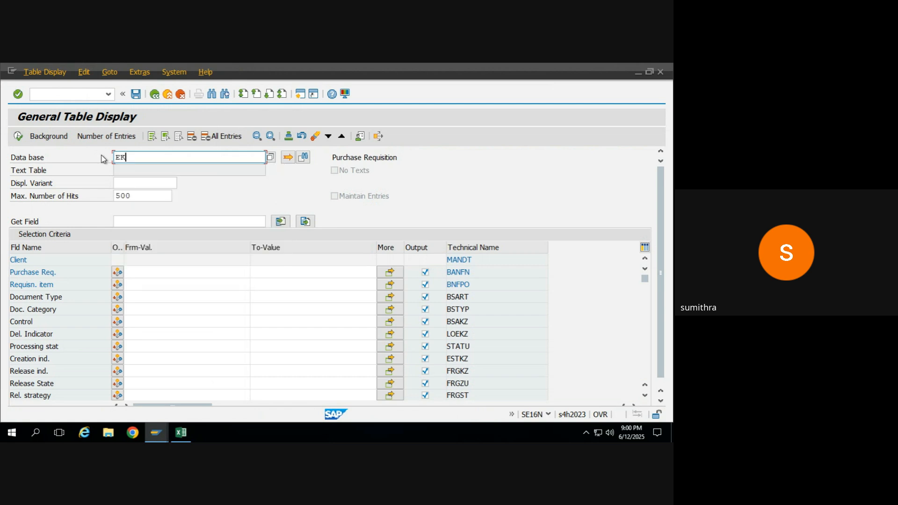
type("PO")
key("Return")
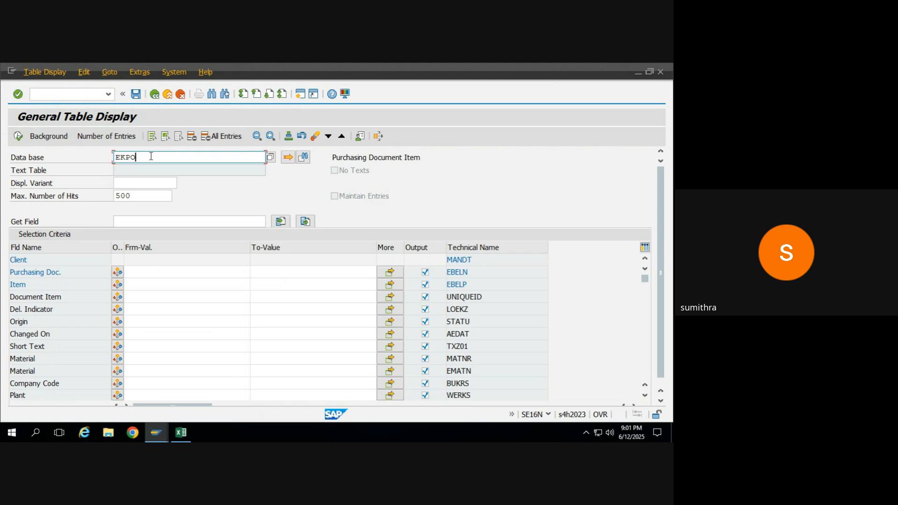
- Change the table name to EKKO and load the purchasing document header fields
key("BackSpace")
key("BackSpace")
type("KO")
key("Return")
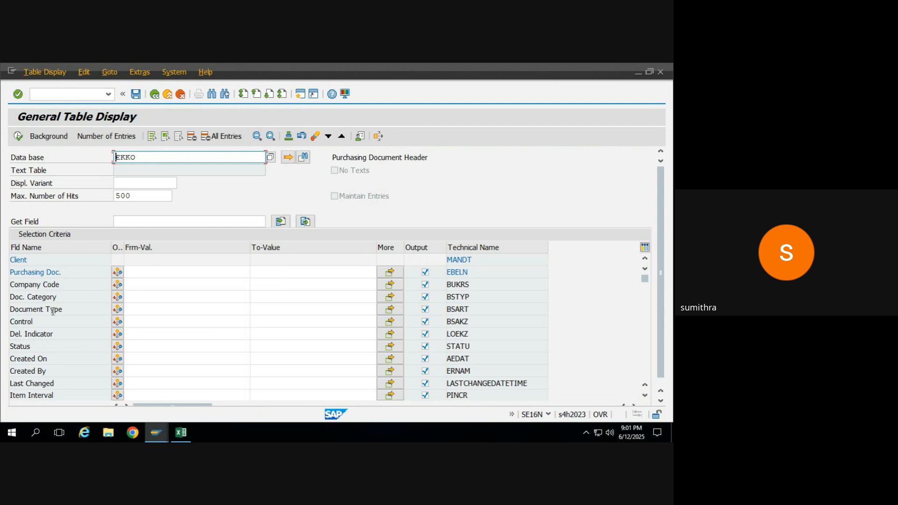
- Set both the from and to values of the Created On criterion to 12.06.2025
left_click(88, 283)
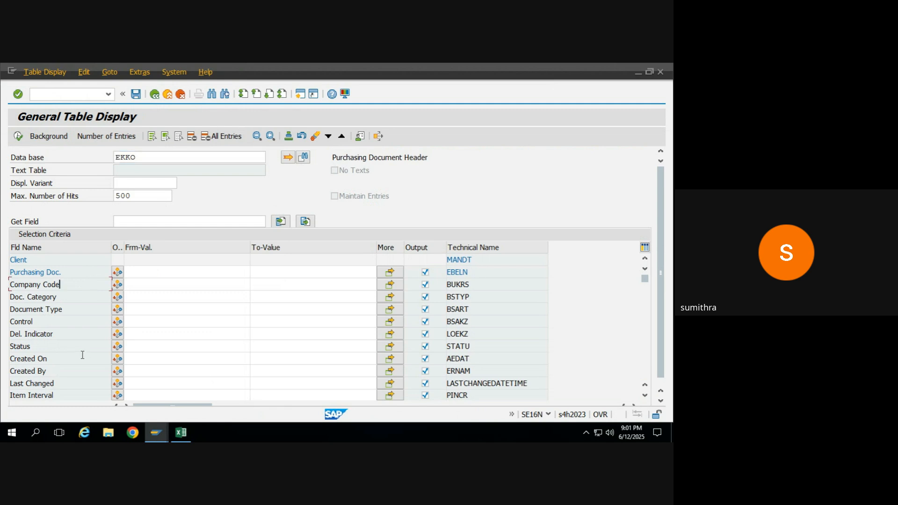
left_click(171, 352)
left_click(209, 362)
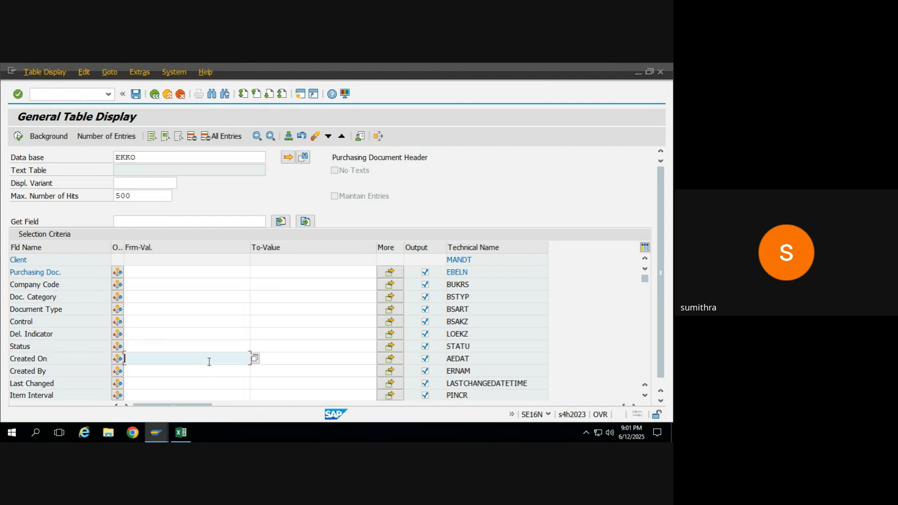
left_click(255, 360)
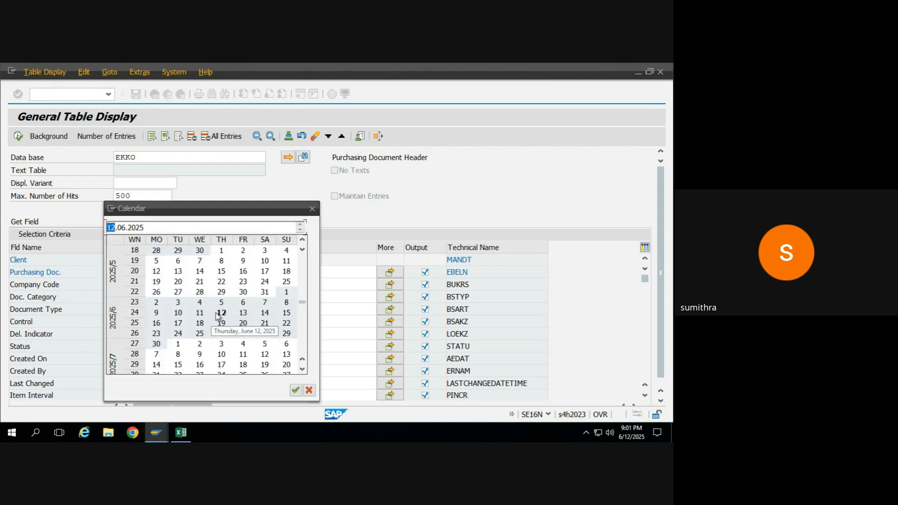
double_click(219, 313)
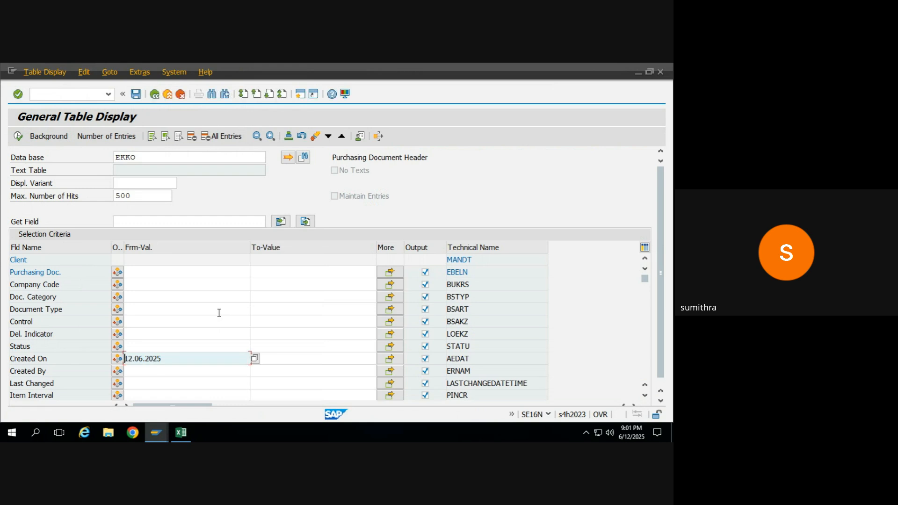
left_click(273, 360)
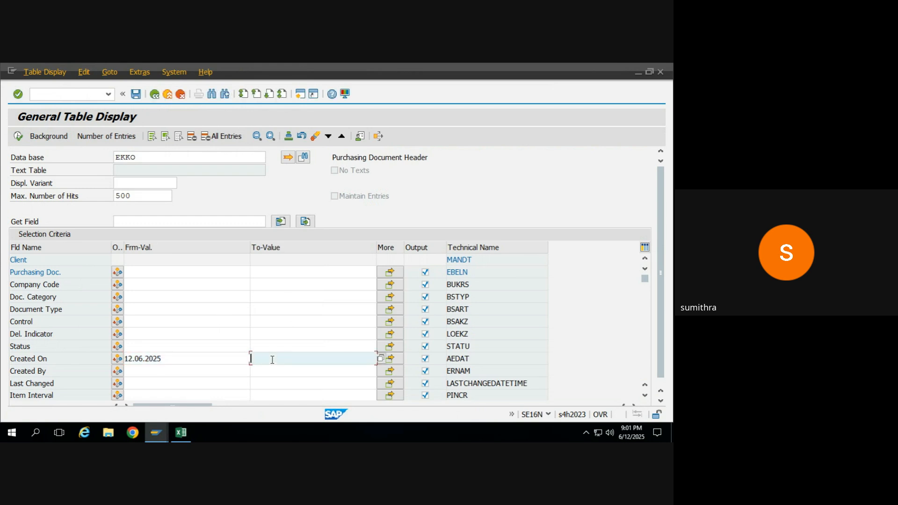
type("12.06.2025")
- Change the Created On start date to 12.05.2025, switching to insert mode for the correction, and run the EKKO selection
left_click(143, 358)
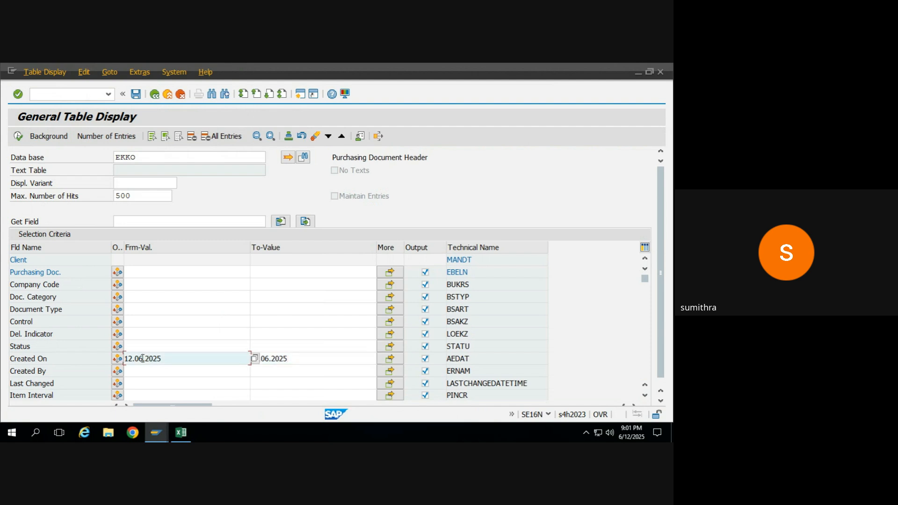
key("BackSpace")
type("5")
left_click(600, 415)
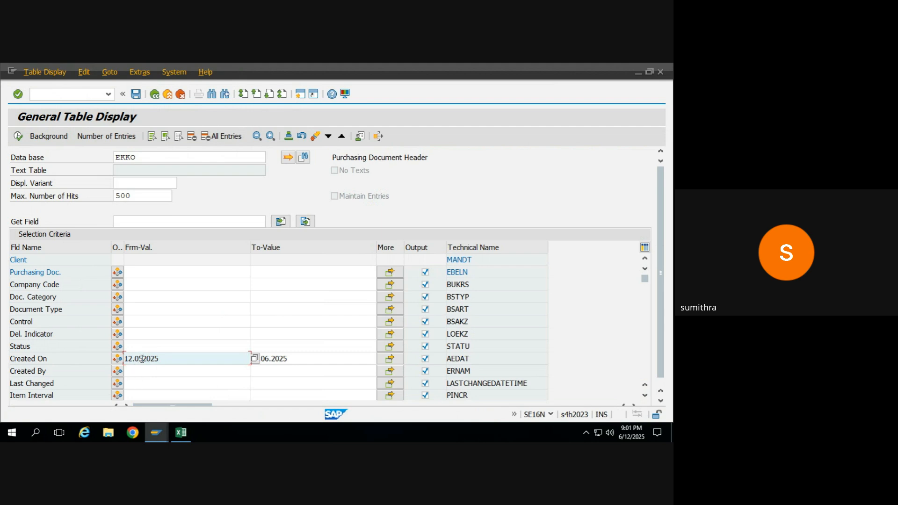
type(".")
left_click(171, 367)
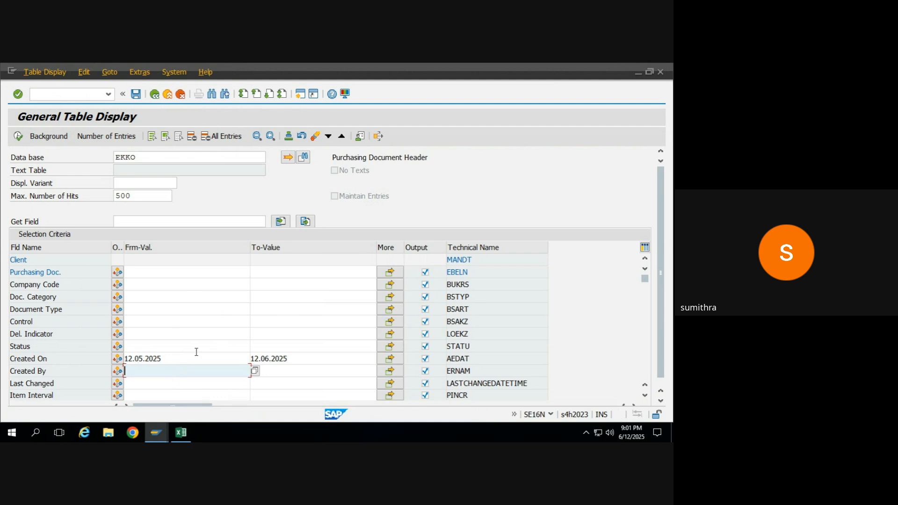
left_click(176, 356)
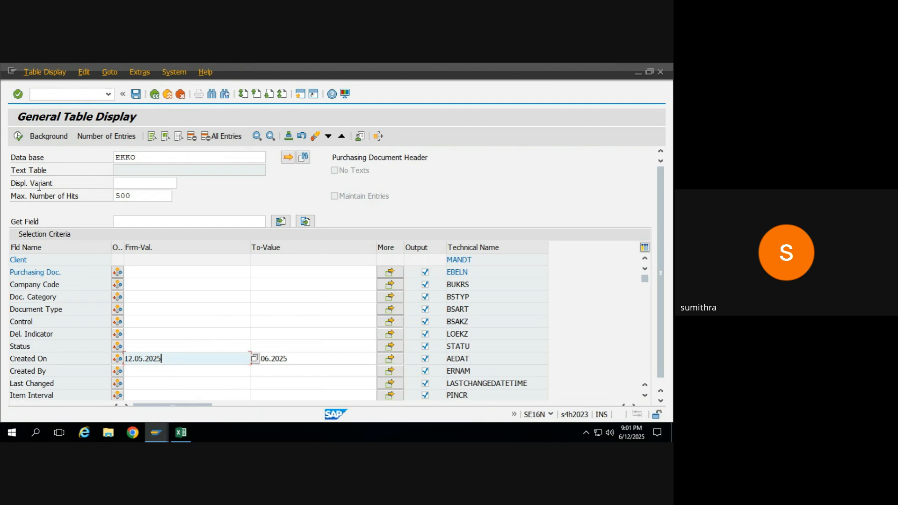
left_click(21, 137)
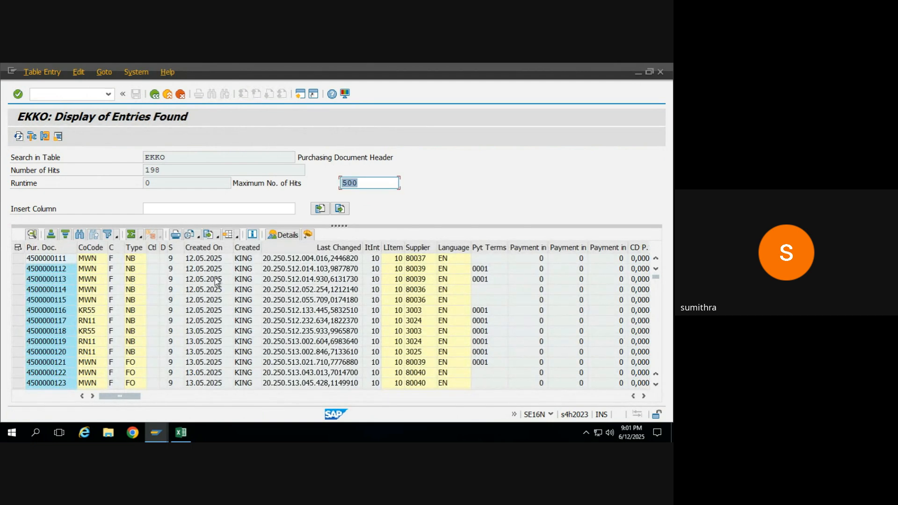
- Pick the first purchasing document number in the EKKO entries, switch to the purchase requisition session and leave that display
left_click(48, 263)
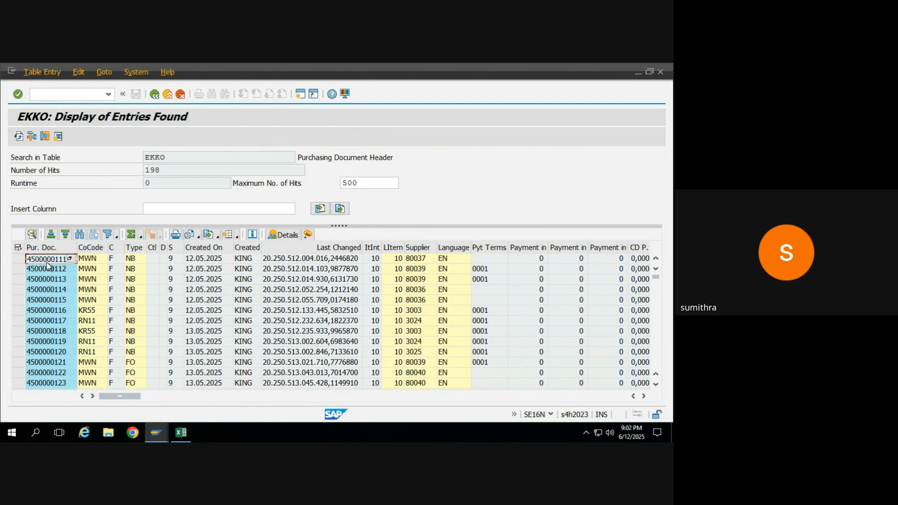
key("alt+t")
key("alt+Tab")
key("Tab")
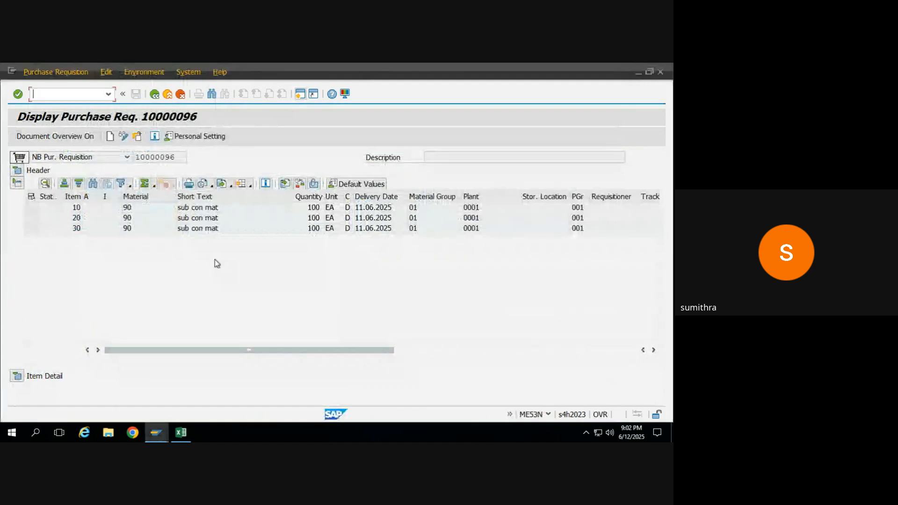
left_click(156, 94)
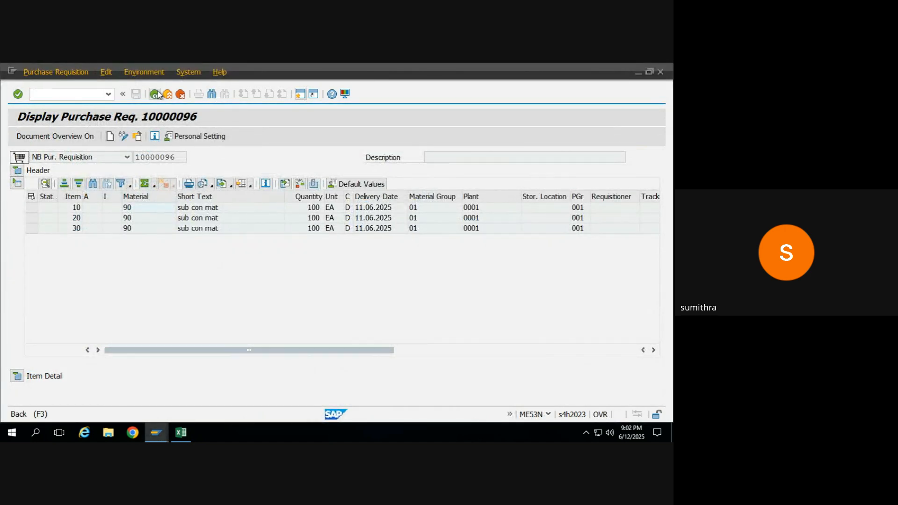
- Start transaction ME23N and display the purchase order whose number was picked from the EKKO entries
type("me23n")
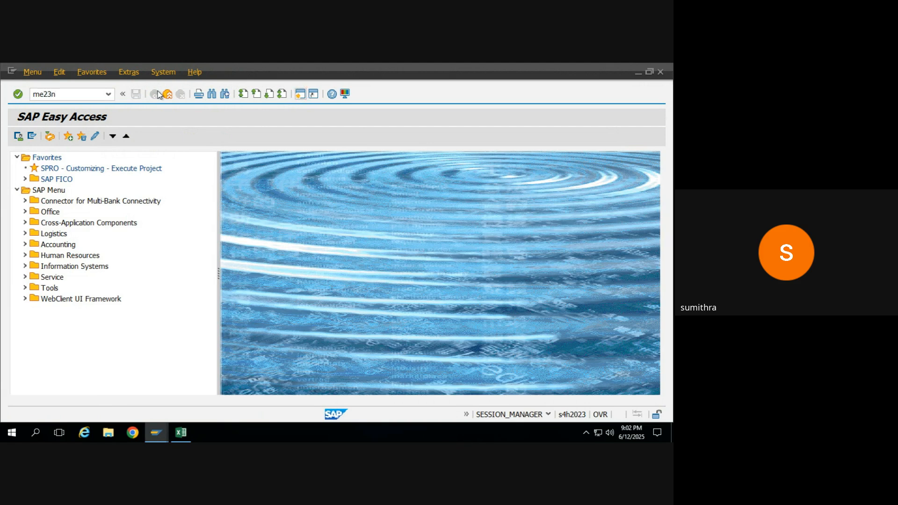
key("Return")
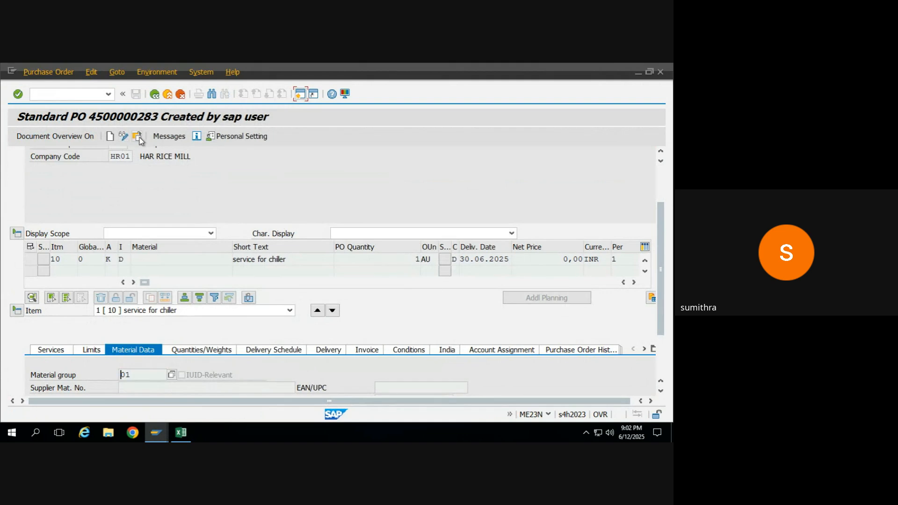
left_click(137, 136)
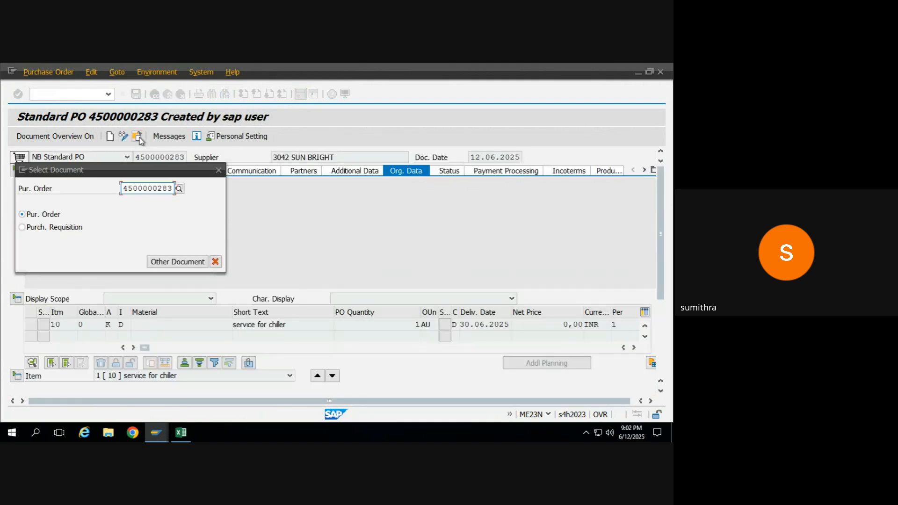
type("4500000111")
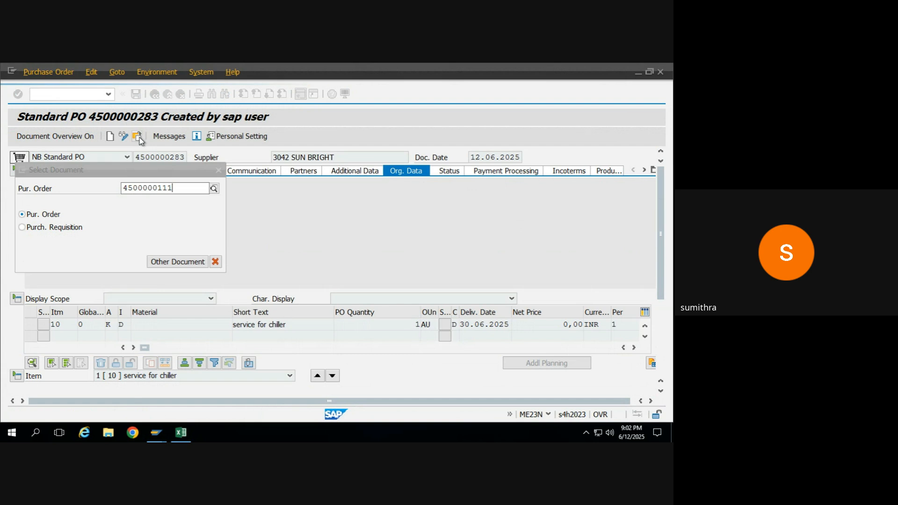
key("Return")
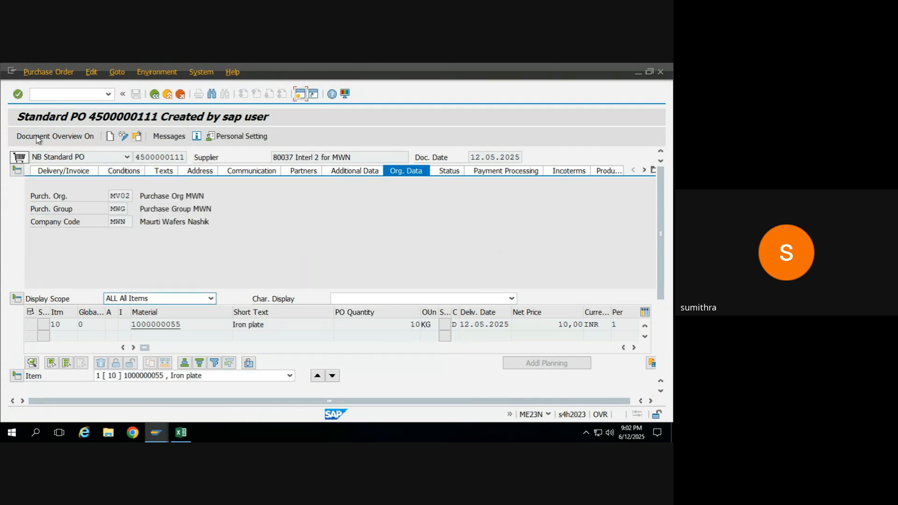
- Collapse the item overview, then check the header's delivery and invoice data and the supplier's business partner record
left_click(17, 298)
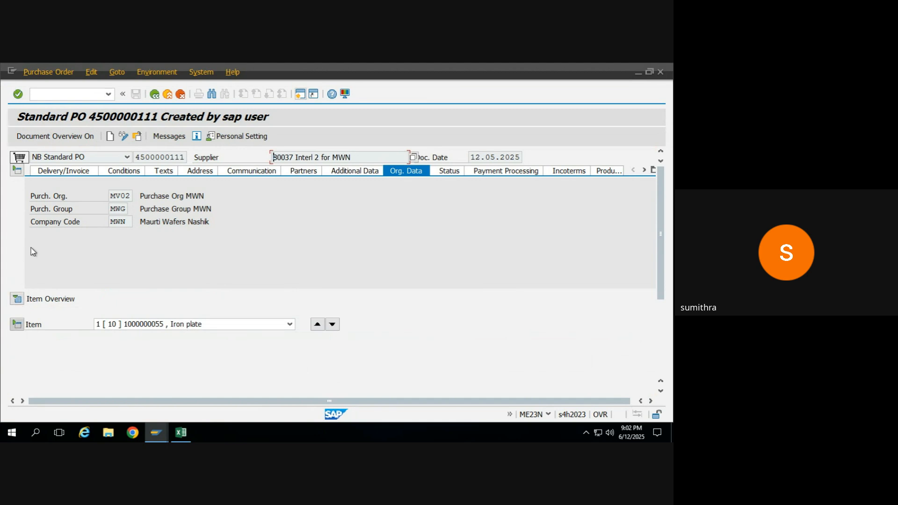
left_click(49, 171)
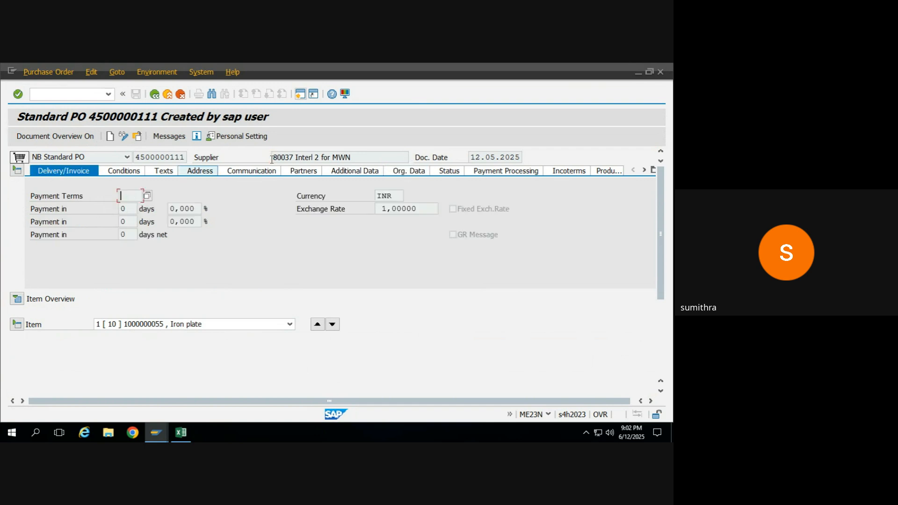
left_click(167, 158)
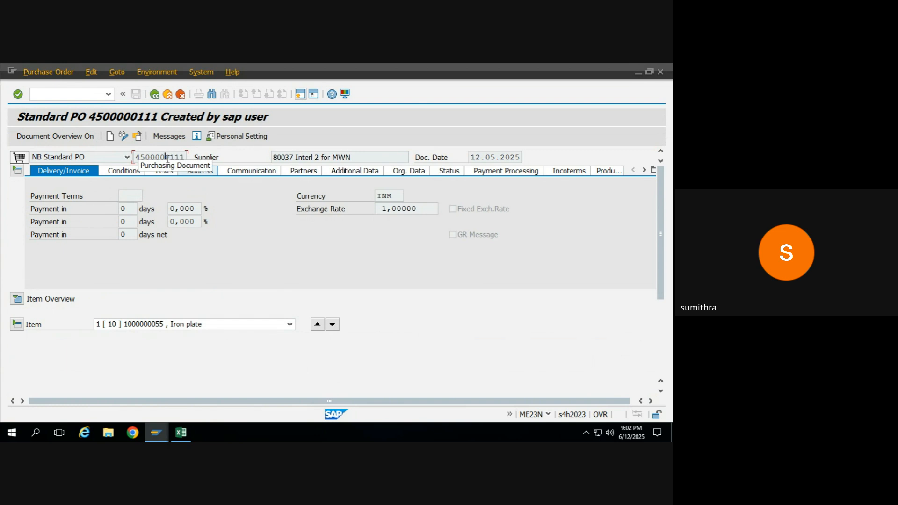
double_click(311, 156)
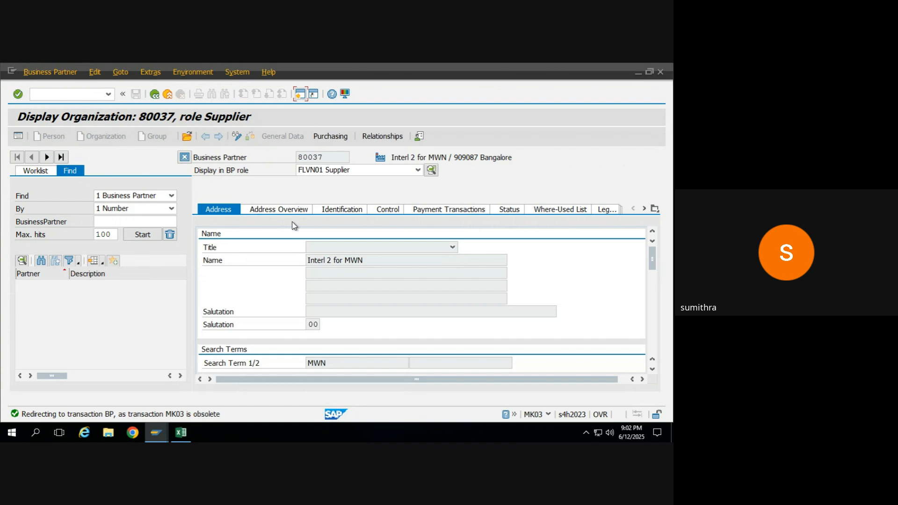
left_click(154, 96)
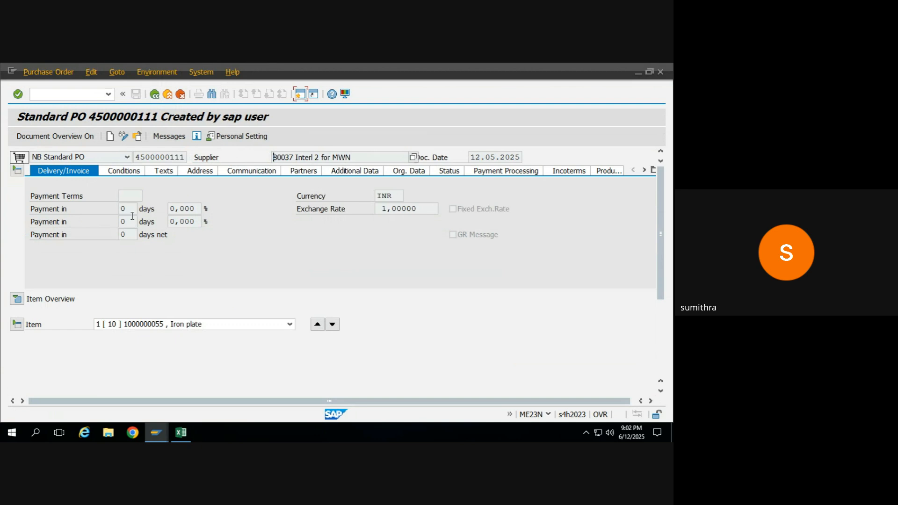
- Examine the header's pricing conditions together with the document date, order number, supplier and net value
left_click(127, 172)
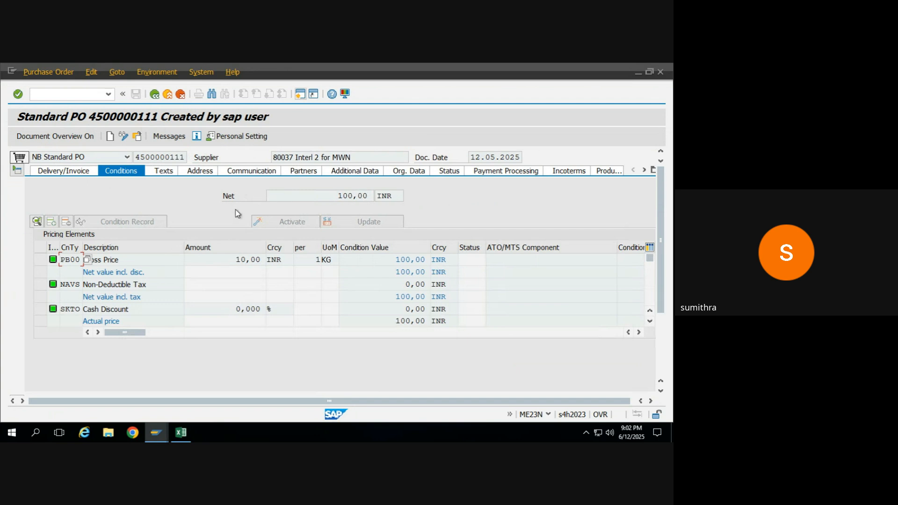
left_click(497, 158)
left_click(165, 157)
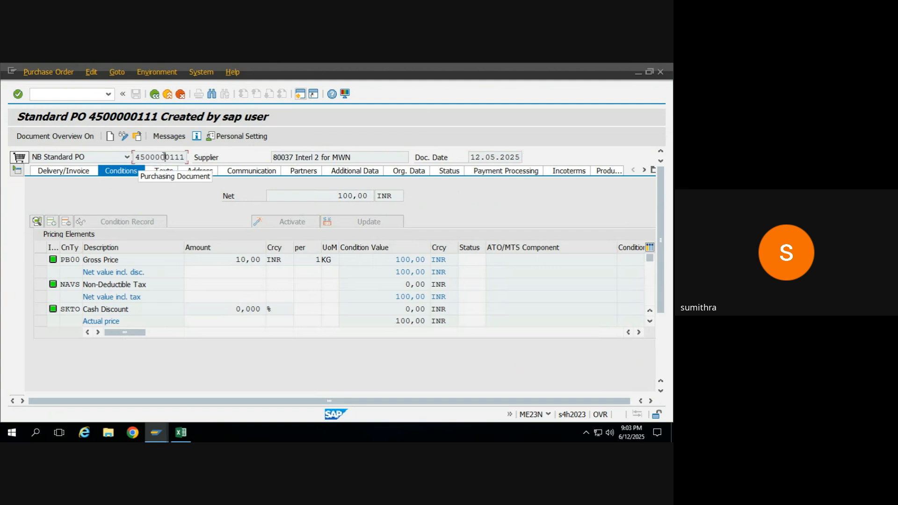
left_click(290, 157)
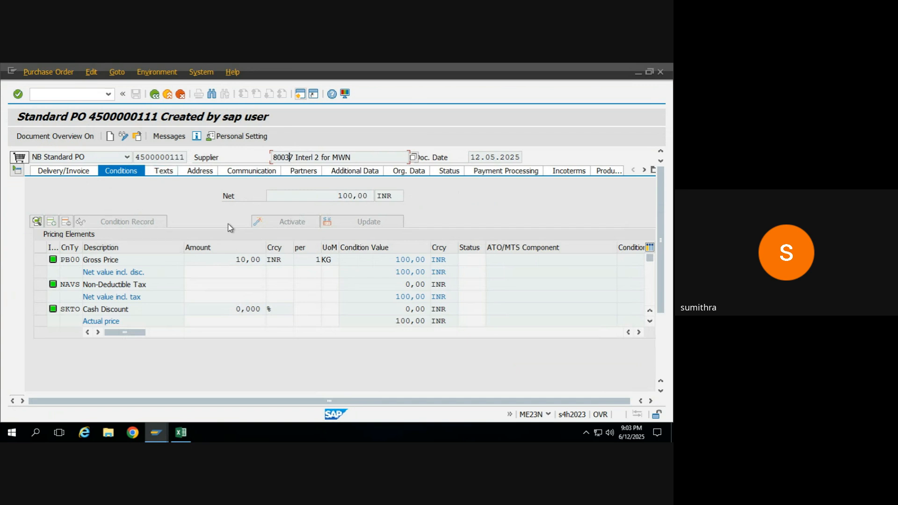
left_click(338, 195)
- Review the supplier address, partner functions and additional data in the purchase order header
left_click(208, 176)
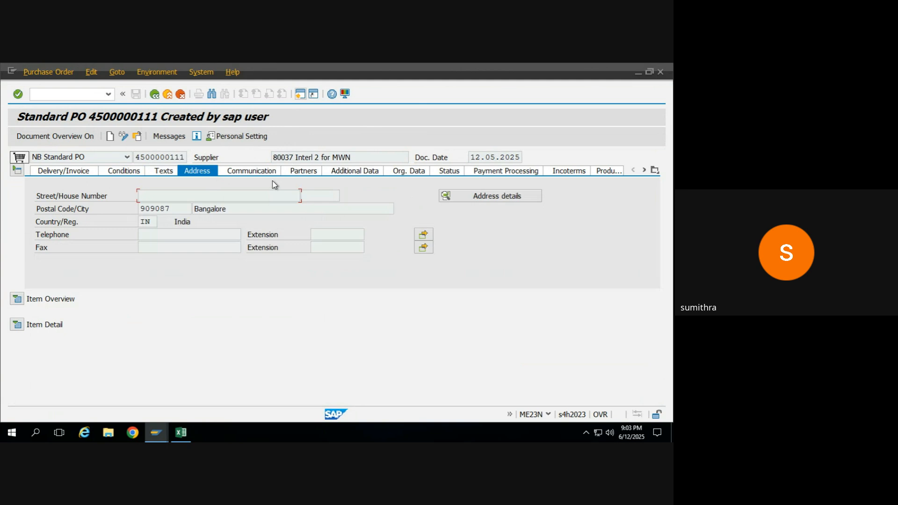
left_click(309, 174)
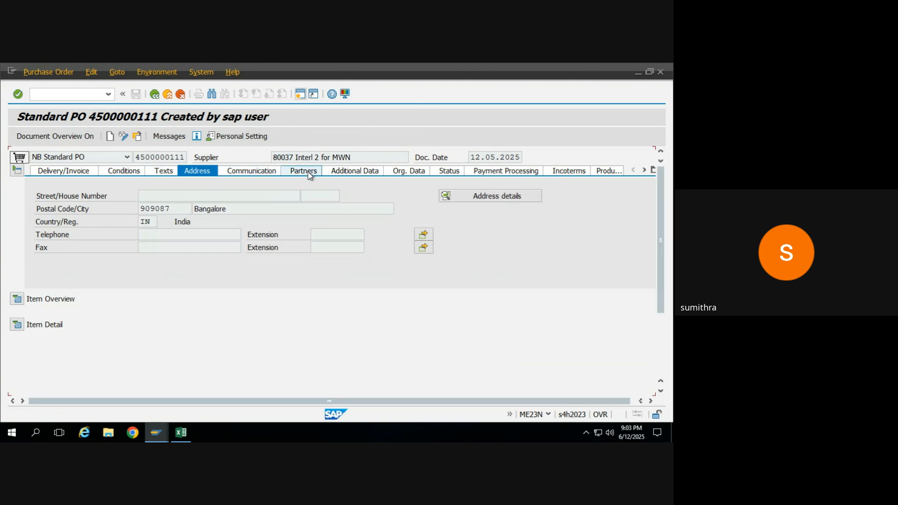
left_click(188, 210)
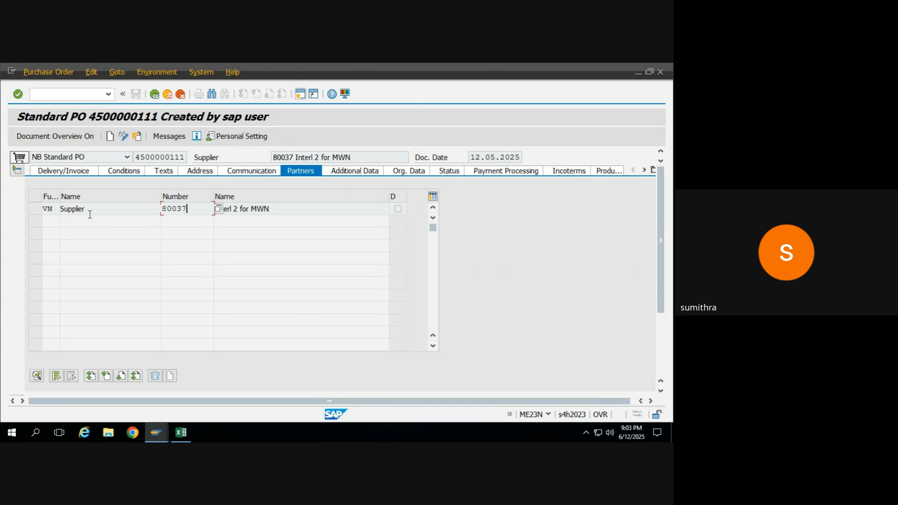
left_click(369, 174)
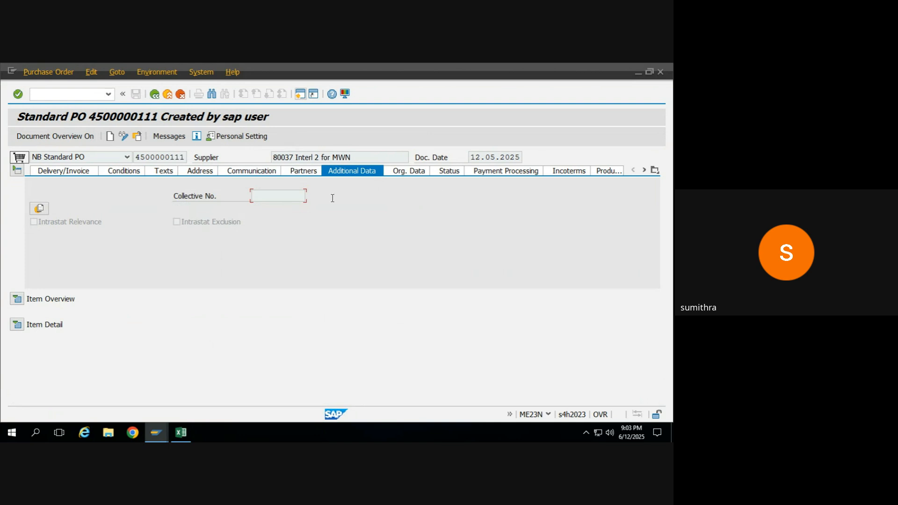
- Examine the header's organizational data: purchasing organization, purchasing group and company code
left_click(411, 174)
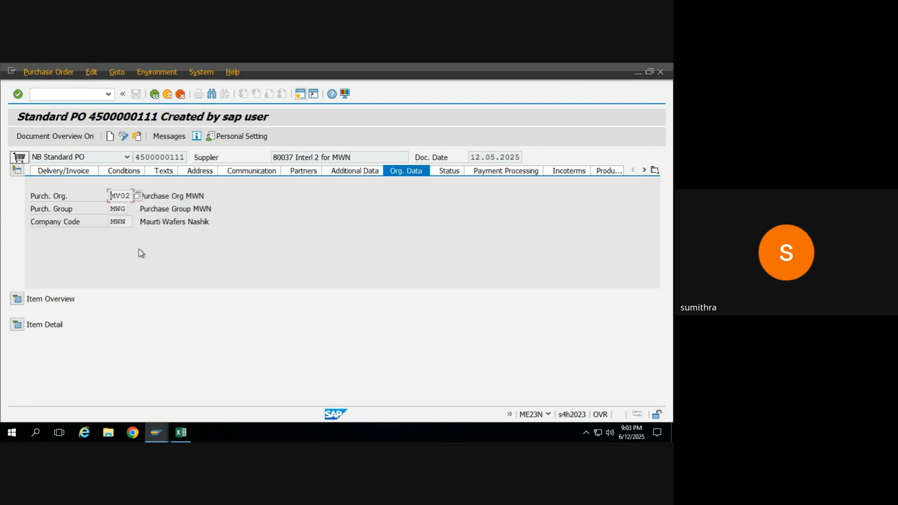
left_click(117, 196)
left_click(118, 209)
left_click(127, 222)
left_click(127, 197)
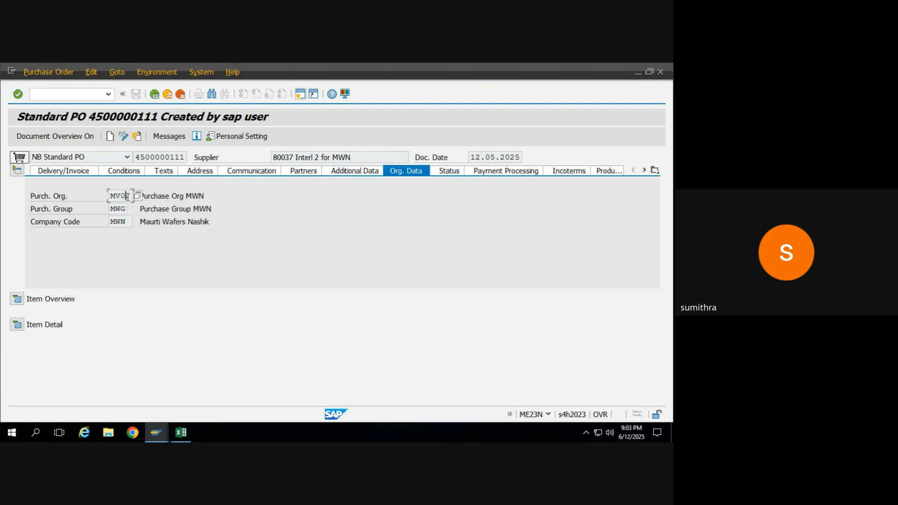
left_click(118, 222)
- Check the header's delivery and invoice status, its payment processing data and which header sections remain
left_click(448, 176)
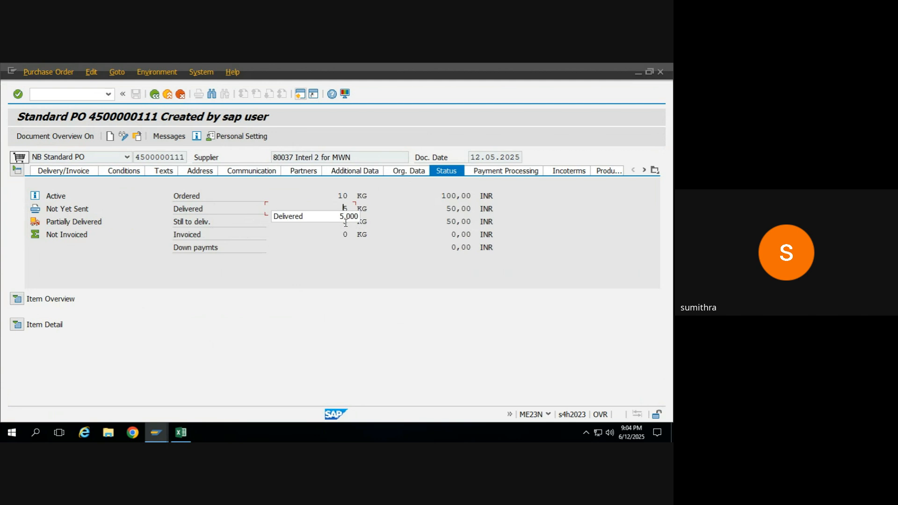
left_click(509, 178)
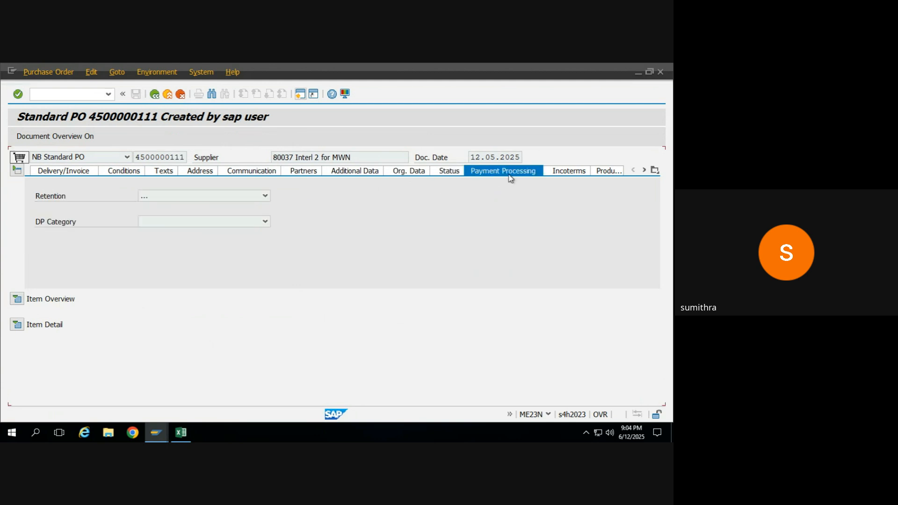
left_click(643, 170)
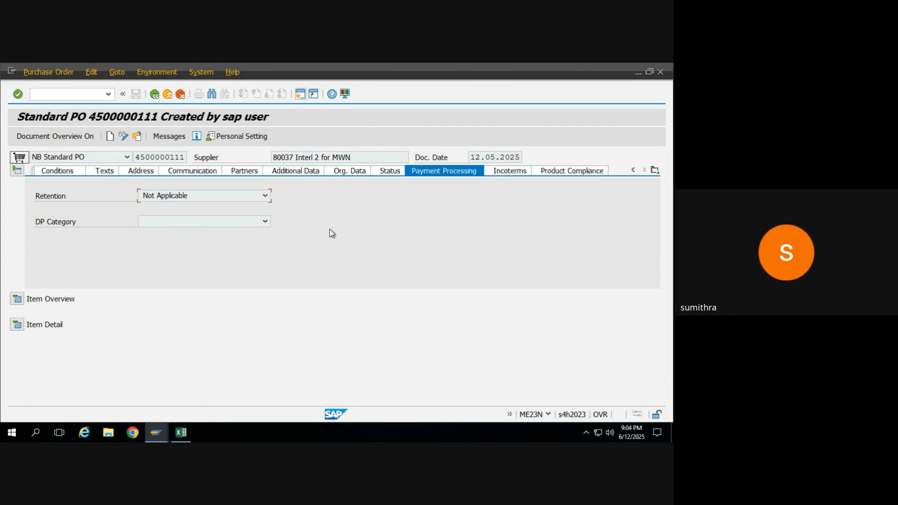
- Collapse the header, expand the item overview and look through the columns of item 10
left_click(16, 172)
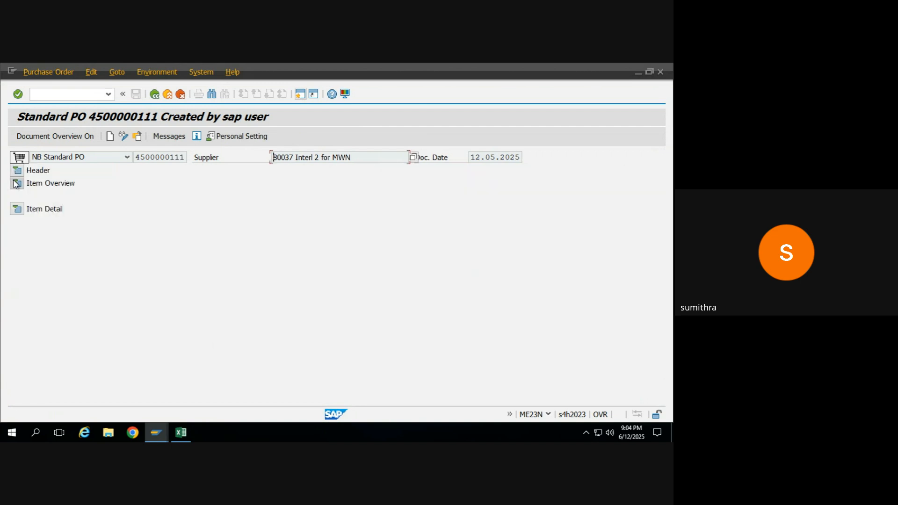
left_click(17, 184)
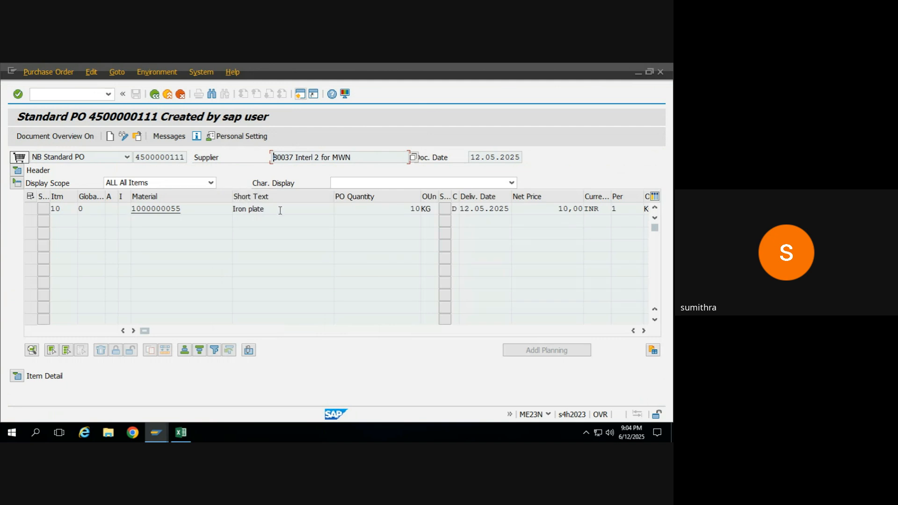
left_click(644, 330)
left_click(644, 331)
left_click(644, 331)
left_click(644, 331)
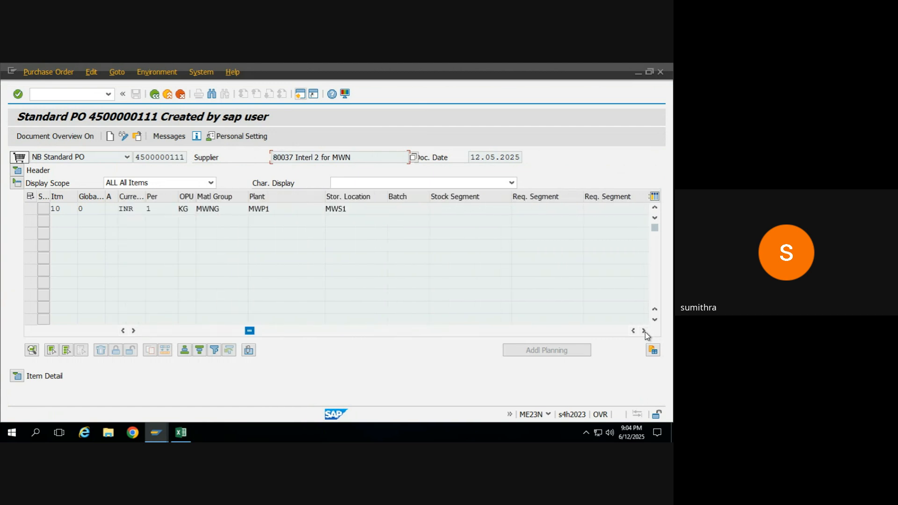
left_click(645, 331)
left_click(645, 331)
left_click(644, 331)
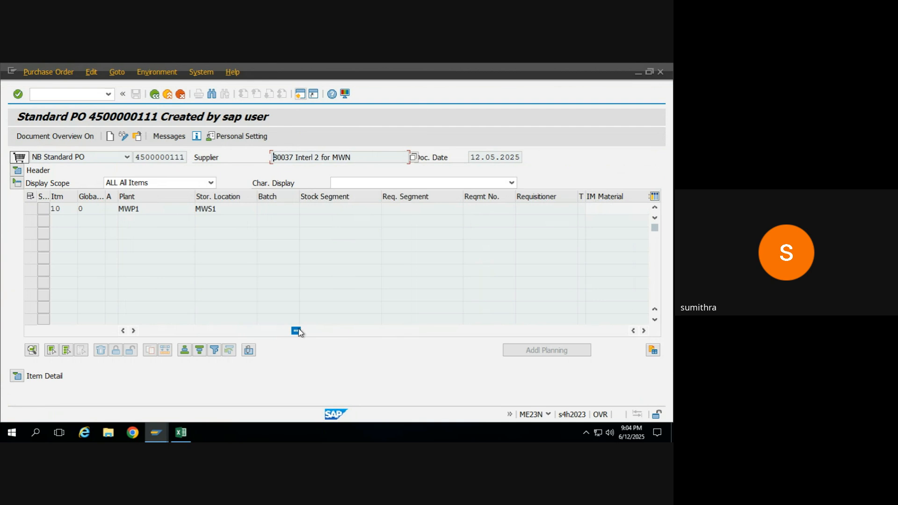
left_click_drag(299, 329, 97, 304)
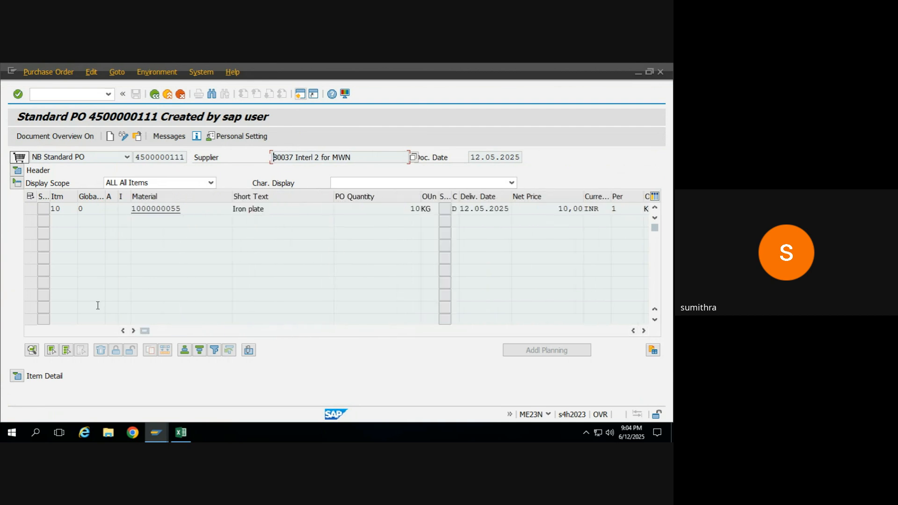
- Examine the material, order quantity, delivery date and plant of the Iron plate item
left_click(189, 207)
left_click(352, 209)
left_click(470, 208)
left_click(644, 330)
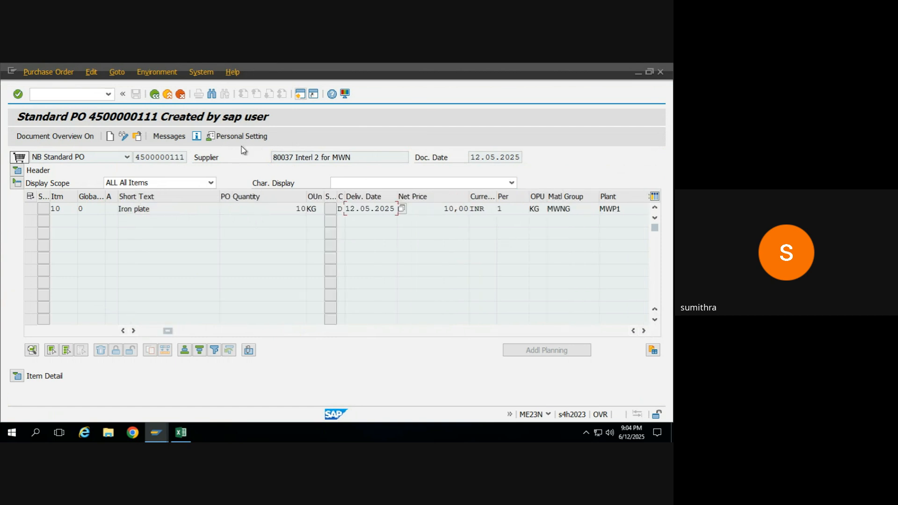
left_click(632, 209)
- Switch the purchase order to change mode and check whether supplier and document date can be edited
left_click(123, 138)
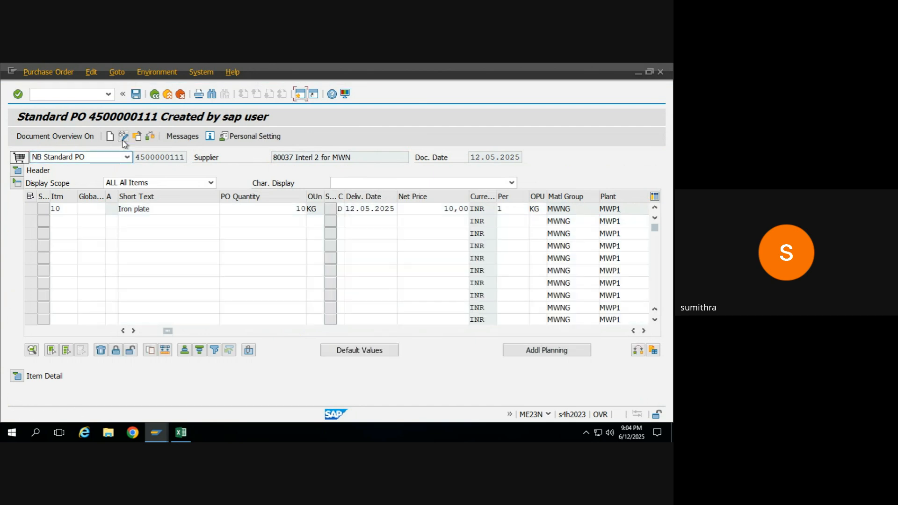
left_click(355, 157)
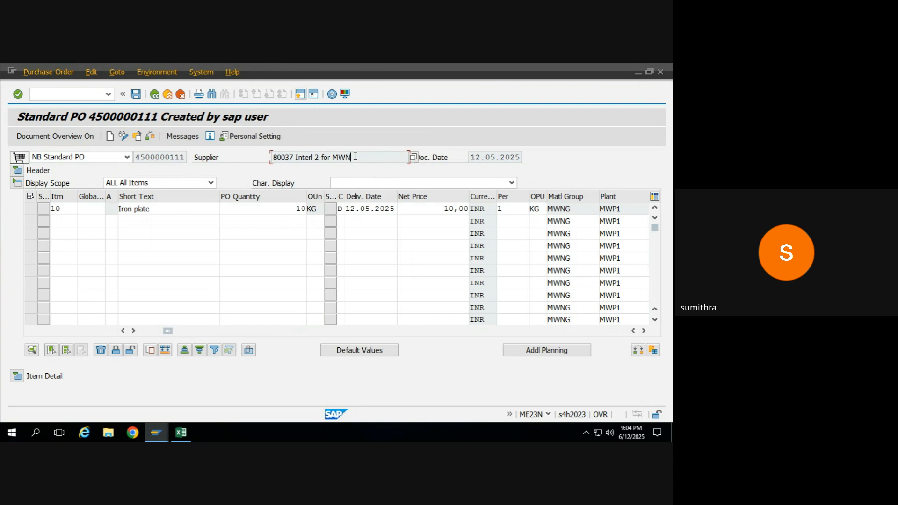
left_click(495, 156)
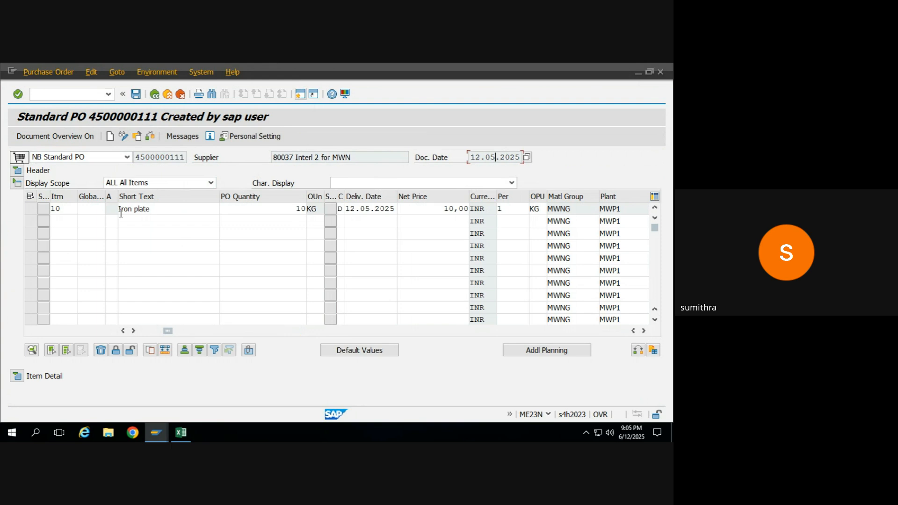
- Collapse the item overview, expand the item detail and look through its quantities, delivery schedule and delivery data
left_click(15, 184)
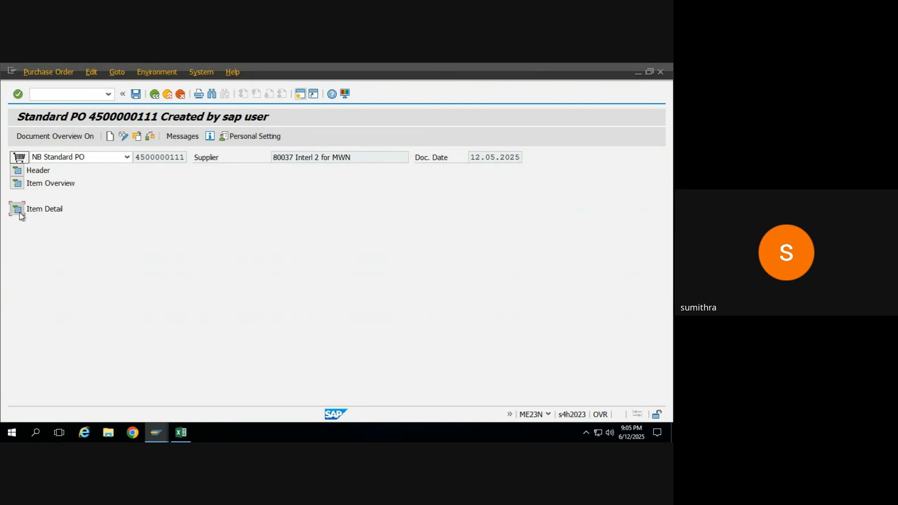
left_click(16, 209)
left_click(112, 222)
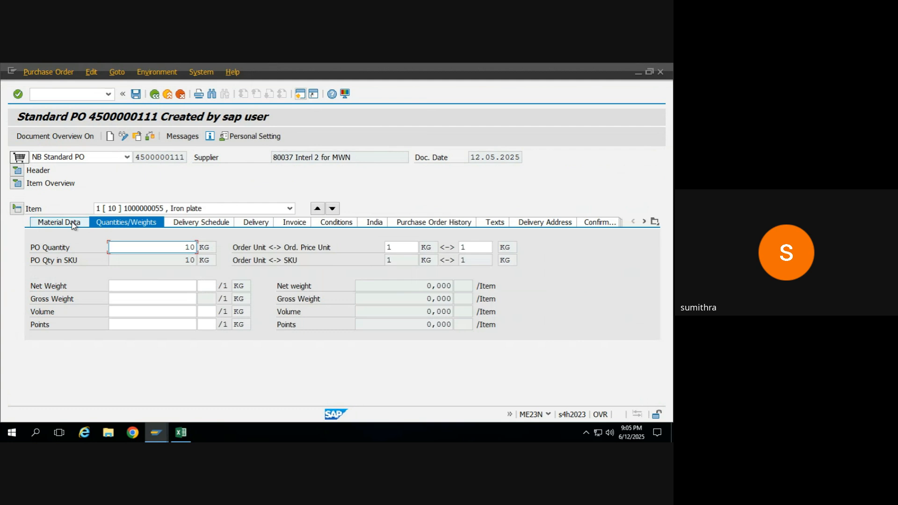
left_click(219, 225)
left_click(254, 222)
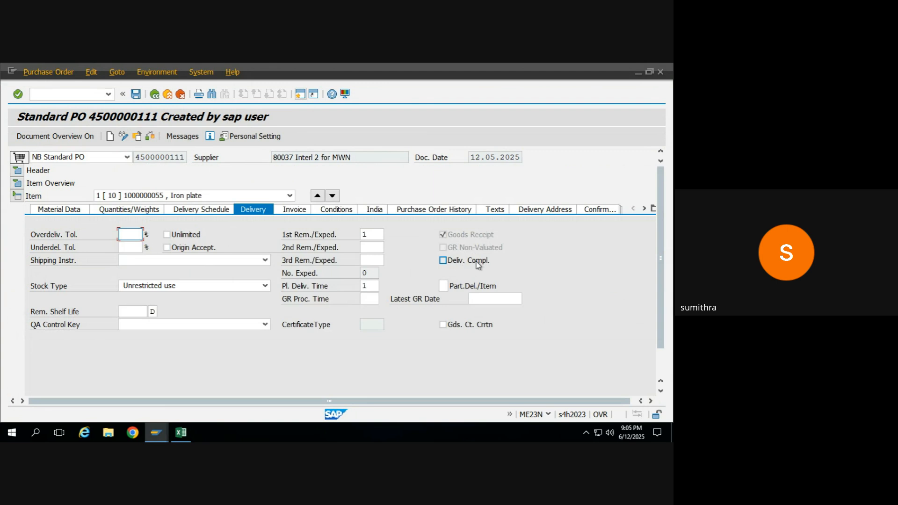
- Check the available stock types and the overdelivery and underdelivery tolerance fields for the Iron plate item
left_click(178, 285)
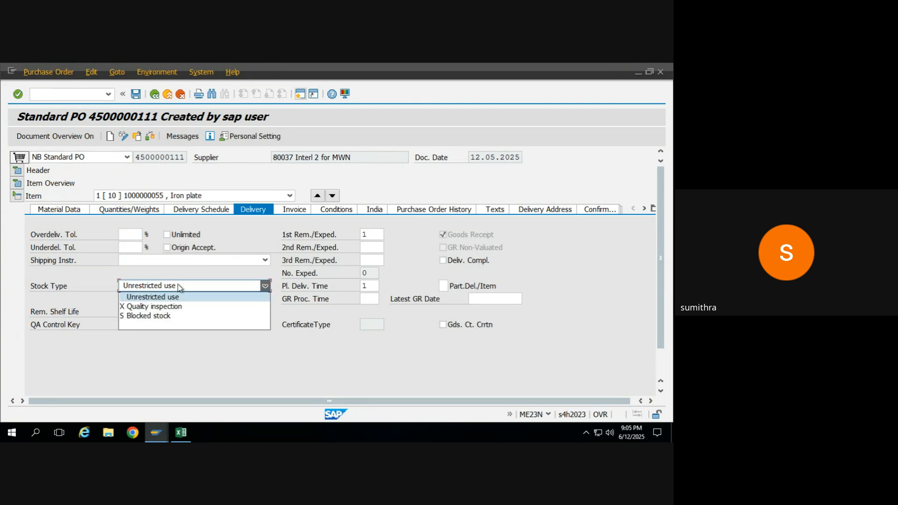
left_click(86, 294)
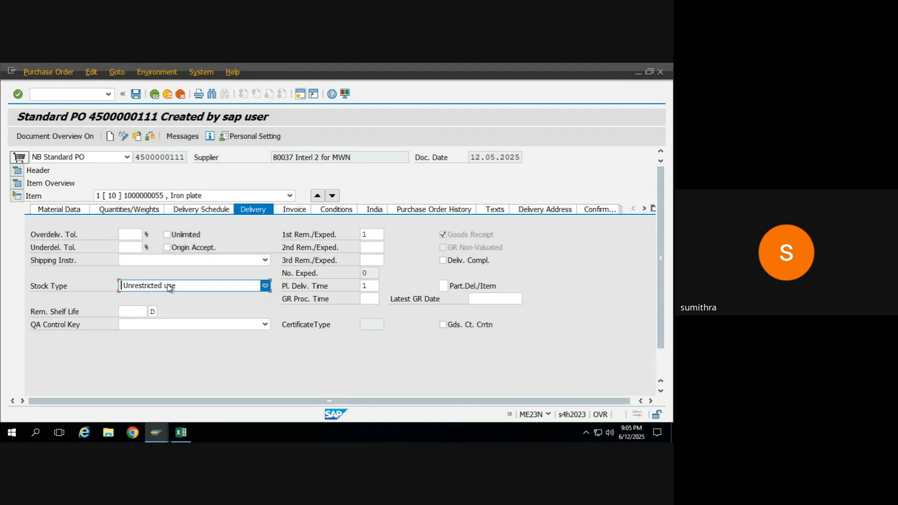
left_click(127, 236)
left_click(129, 248)
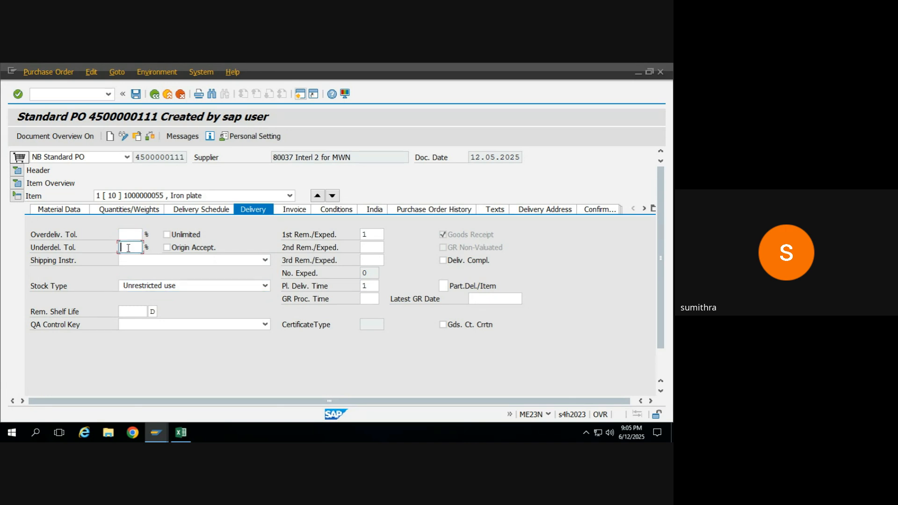
left_click(126, 234)
left_click(127, 248)
- Examine the item's tax code field in the invoice data and the gross price in its pricing conditions
left_click(299, 211)
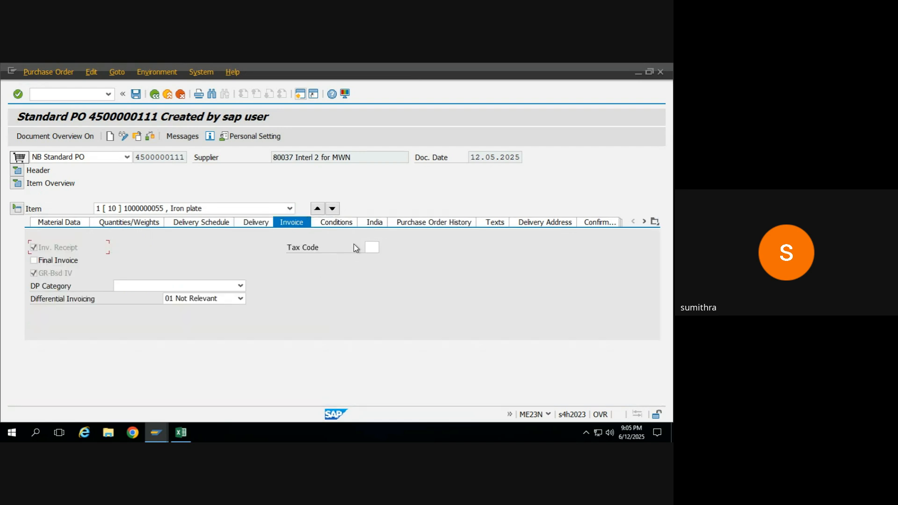
left_click(372, 247)
left_click(336, 223)
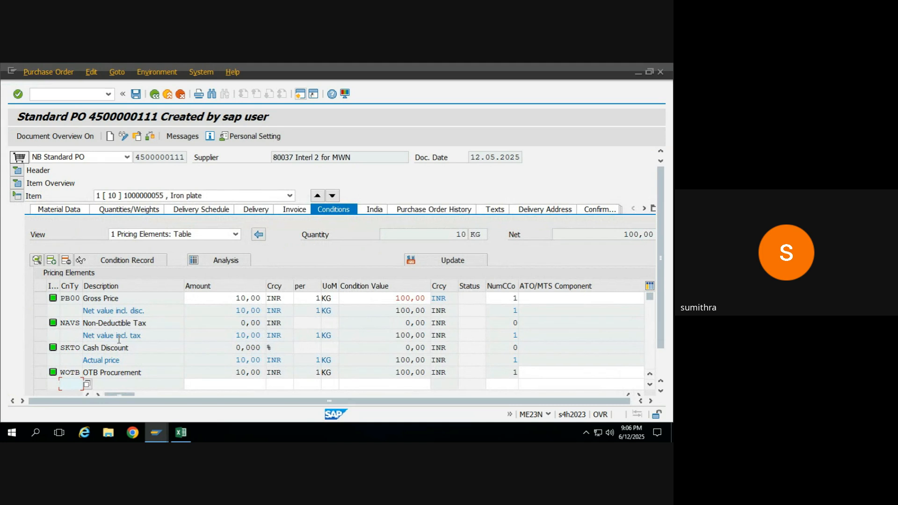
left_click(232, 301)
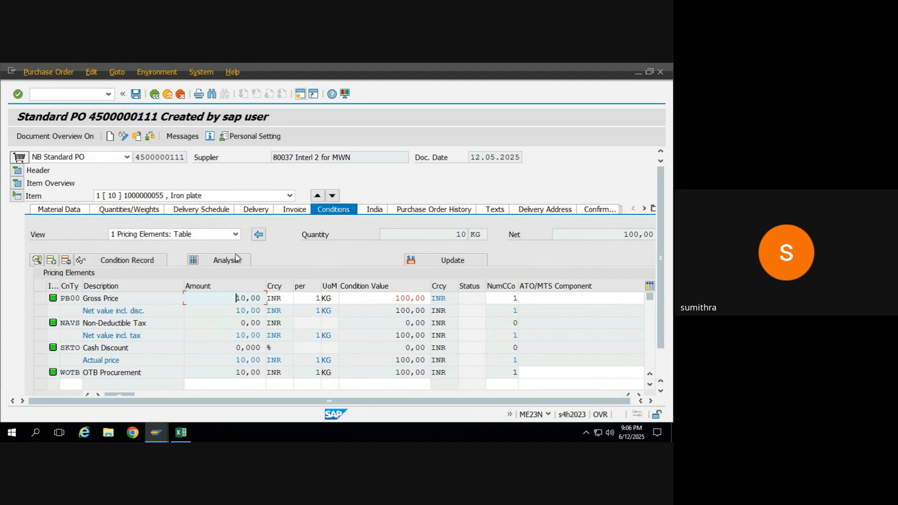
- Expand the item overview and compare the gross price condition with the item's net price
left_click(18, 183)
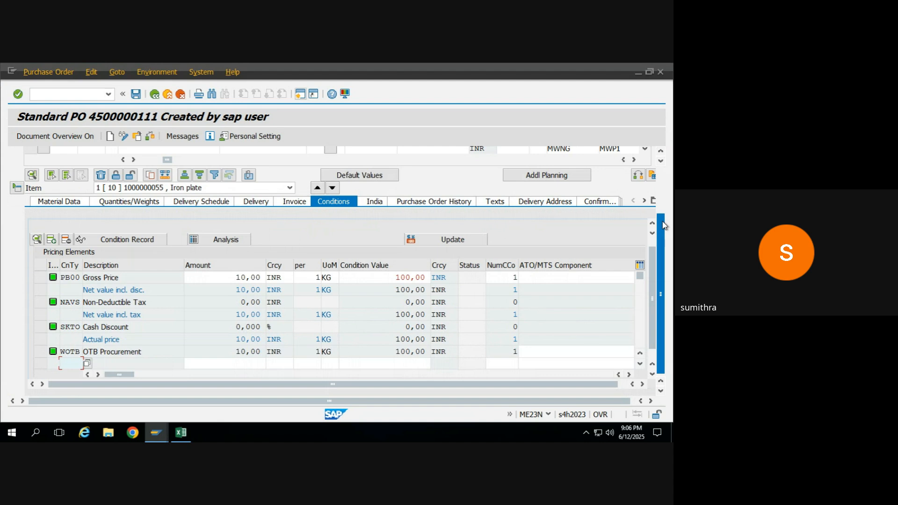
left_click_drag(664, 225, 663, 190)
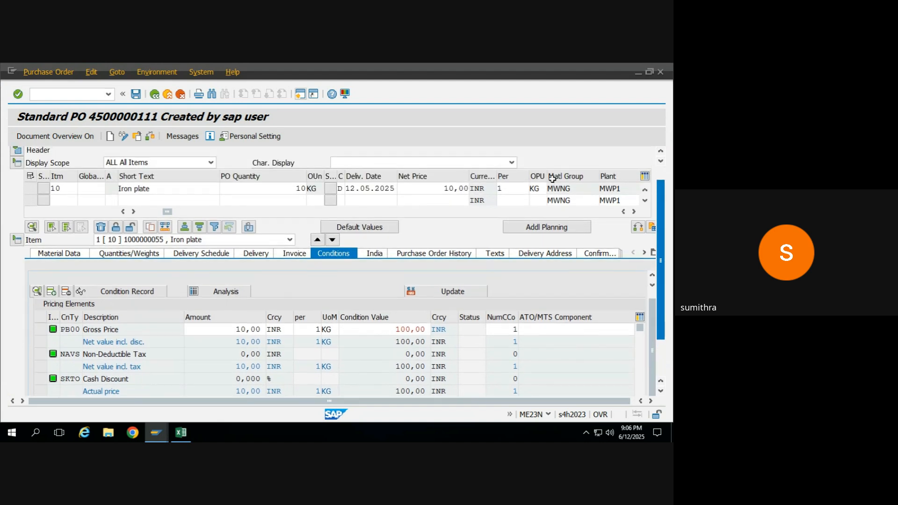
left_click(234, 329)
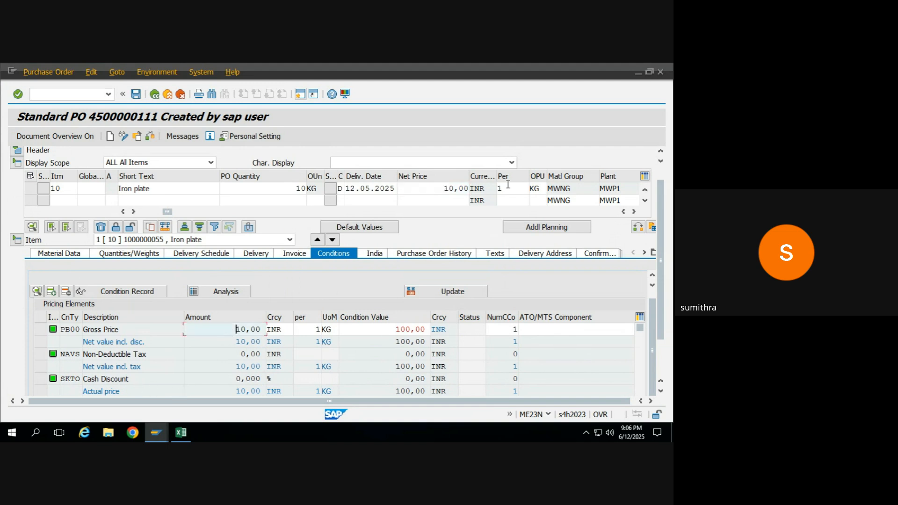
left_click(444, 189)
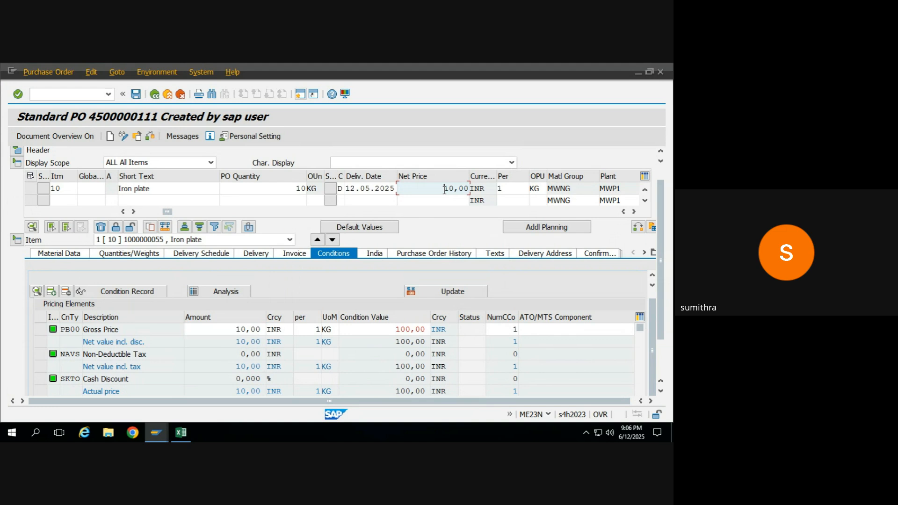
- Check the item's purchase order history and compare its delivery address with the assigned plant
left_click(422, 256)
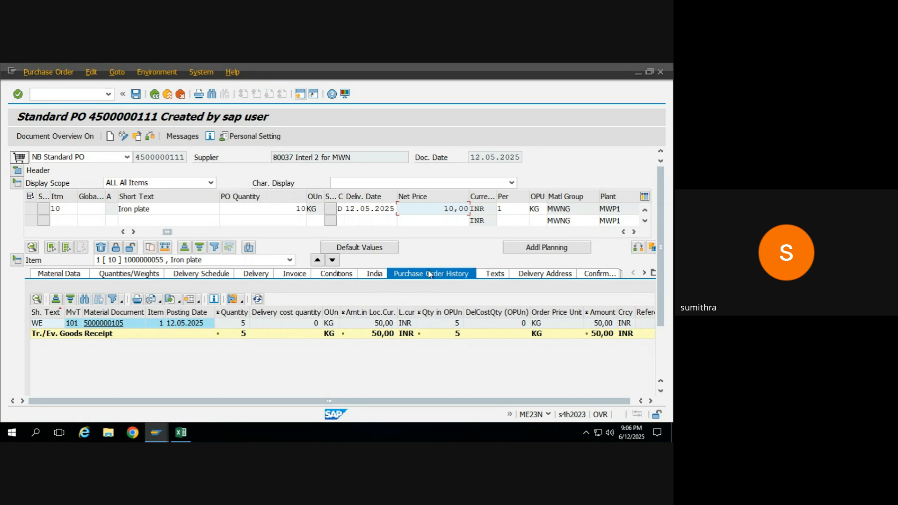
left_click(523, 276)
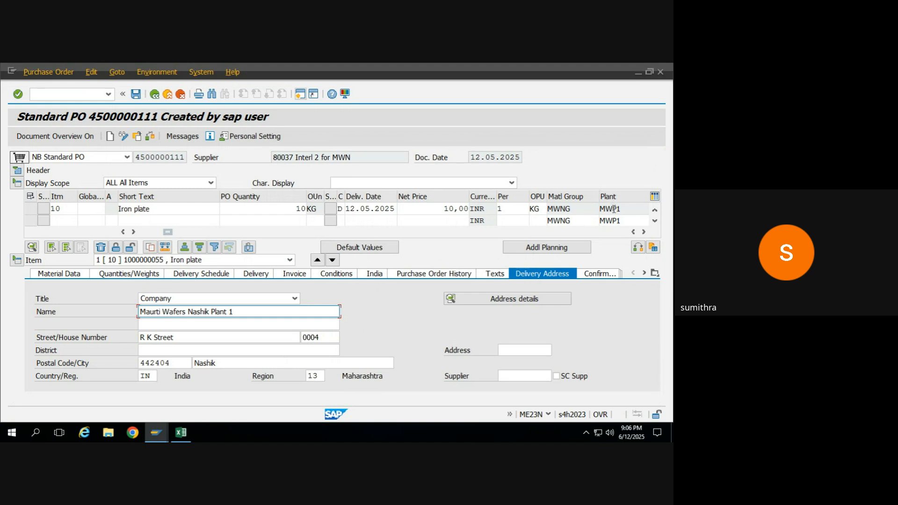
left_click(624, 209)
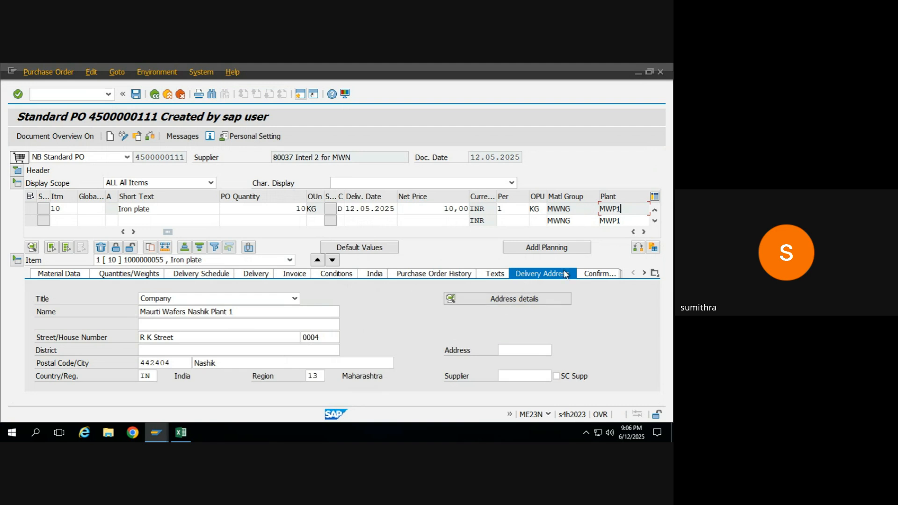
- Check which item detail sections follow the delivery address
left_click(643, 274)
left_click(643, 273)
left_click(644, 273)
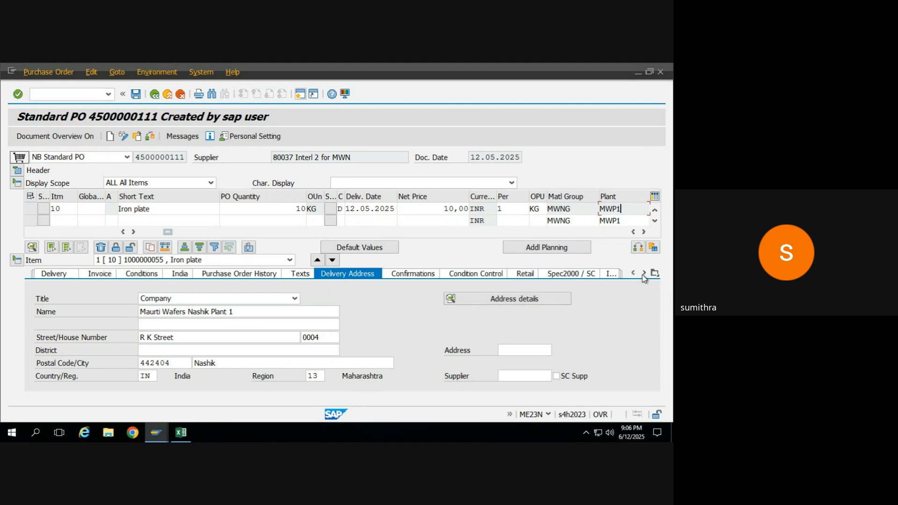
left_click(643, 273)
left_click(644, 273)
left_click(644, 273)
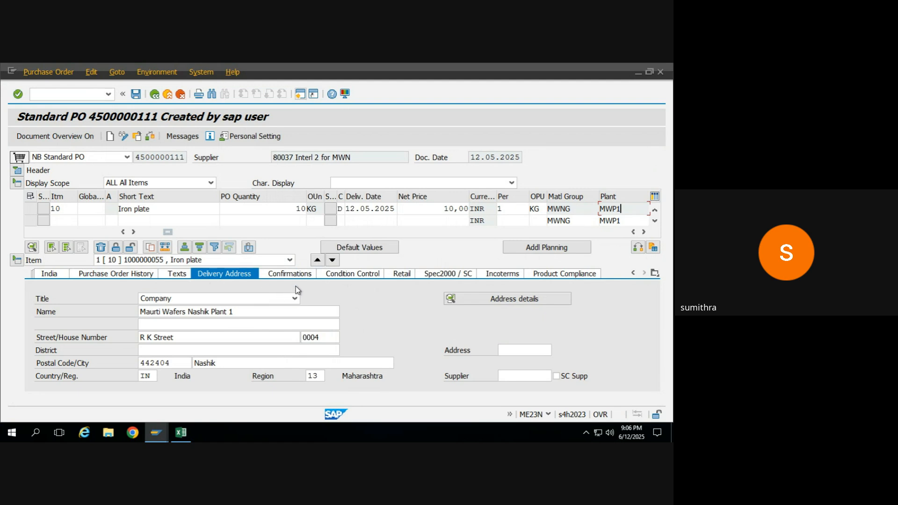
- Collapse the item detail and item overview, and expand the header to revisit its payment processing data
left_click(18, 262)
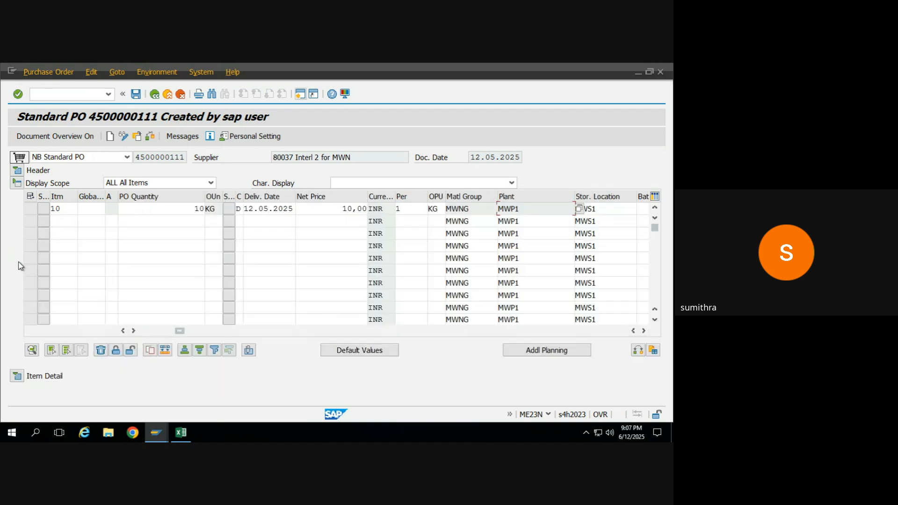
left_click(17, 185)
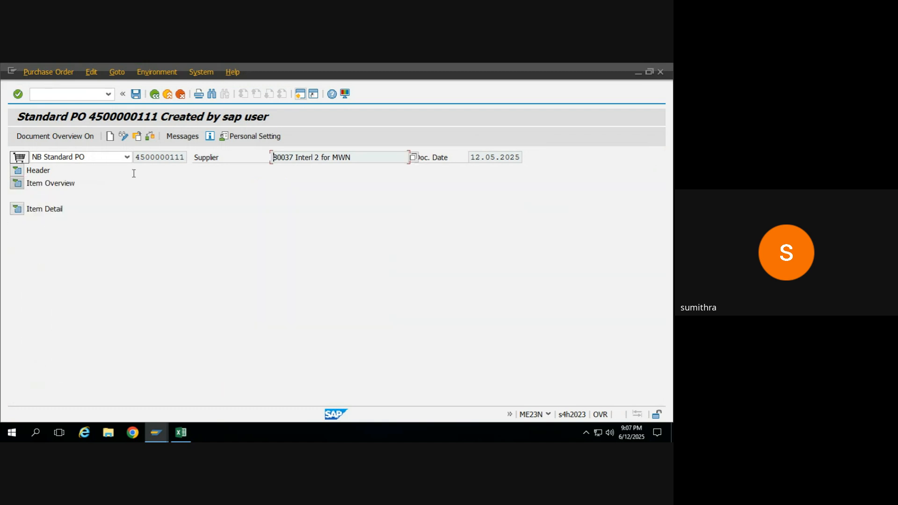
left_click(19, 173)
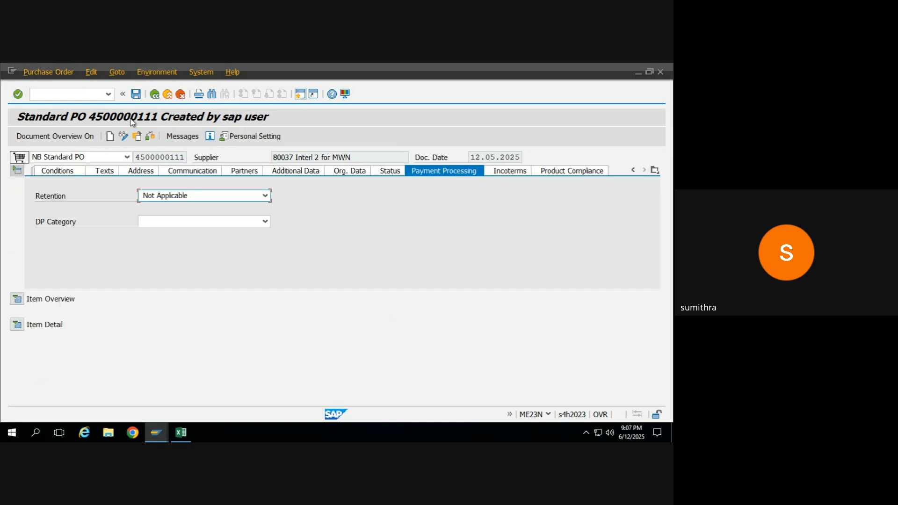
left_click(184, 139)
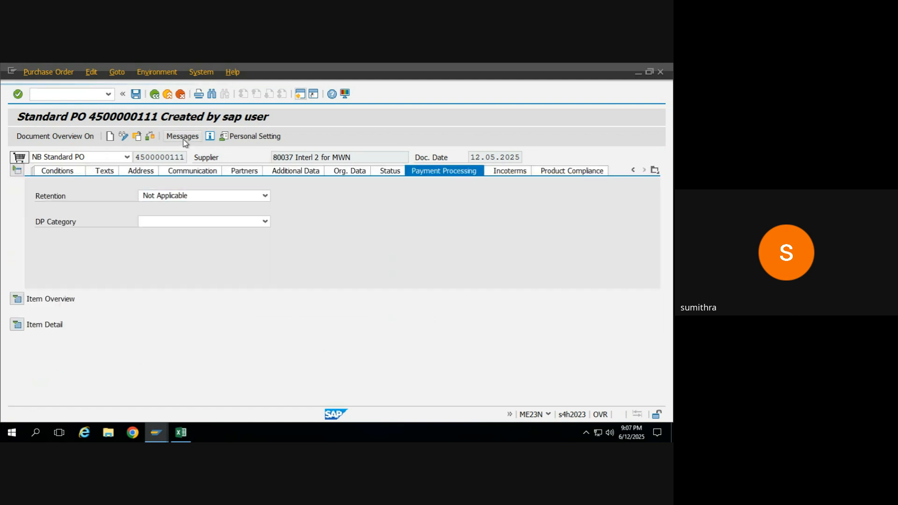
left_click(154, 94)
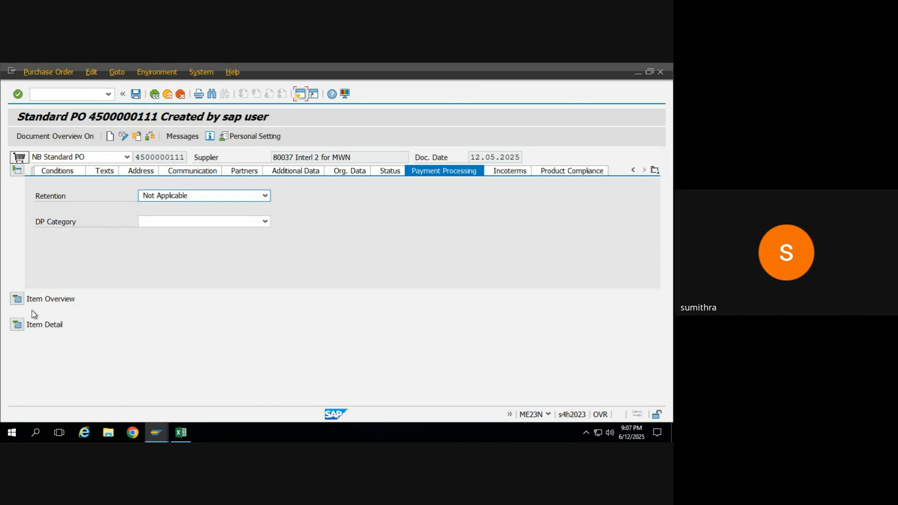
- Collapse the purchase order header and open an additional SAP session
left_click(16, 171)
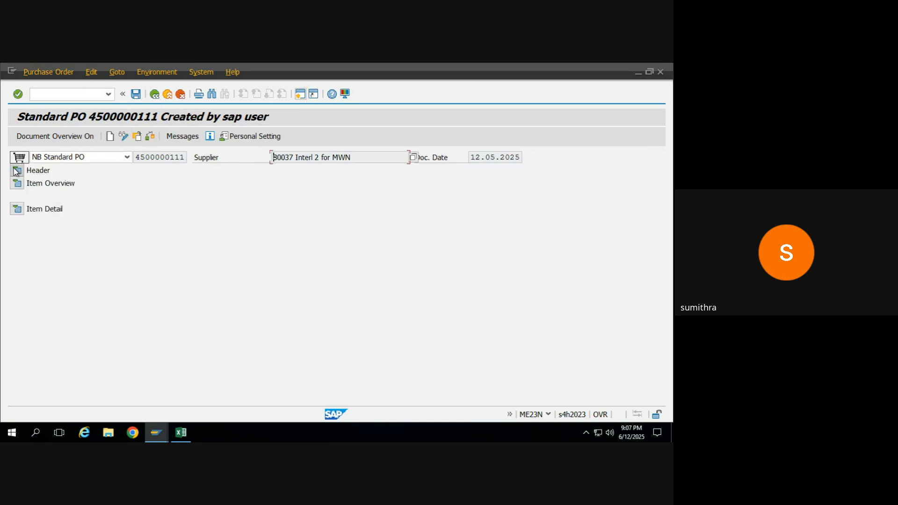
left_click(300, 95)
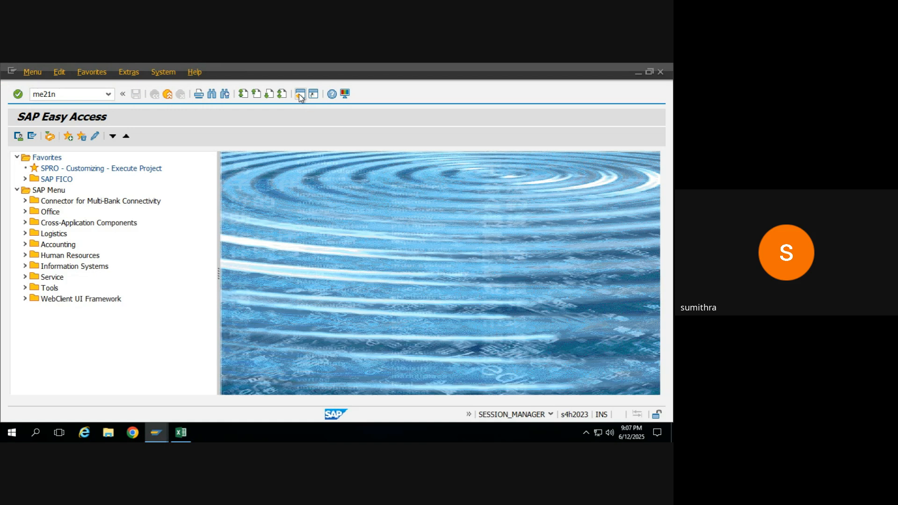
type("me21n")
key("Return")
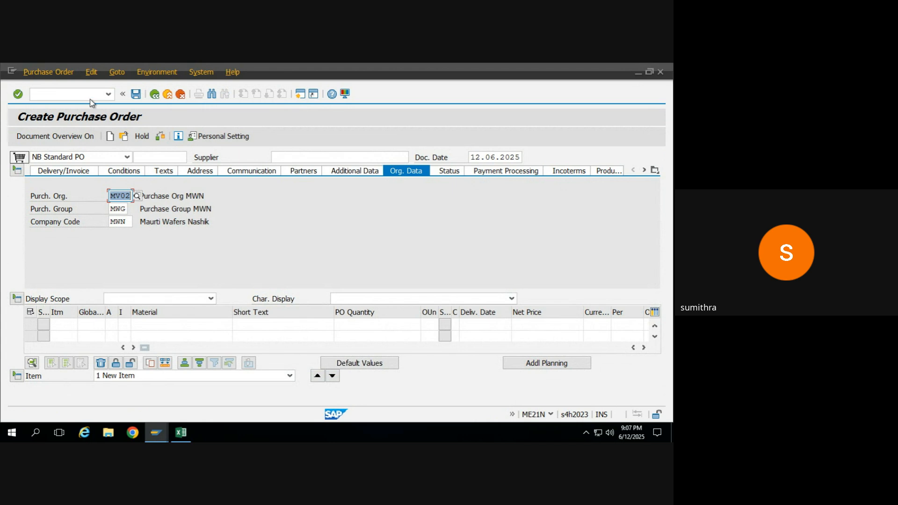
left_click(155, 95)
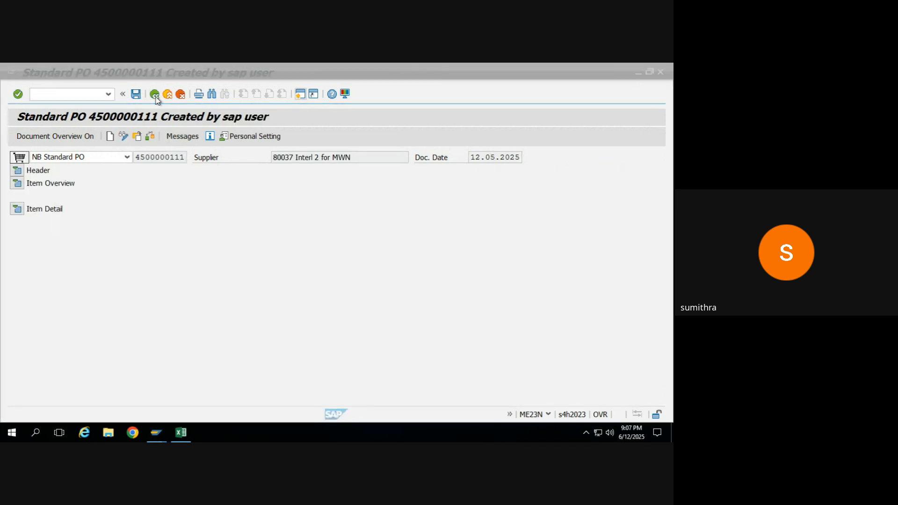
left_click(155, 95)
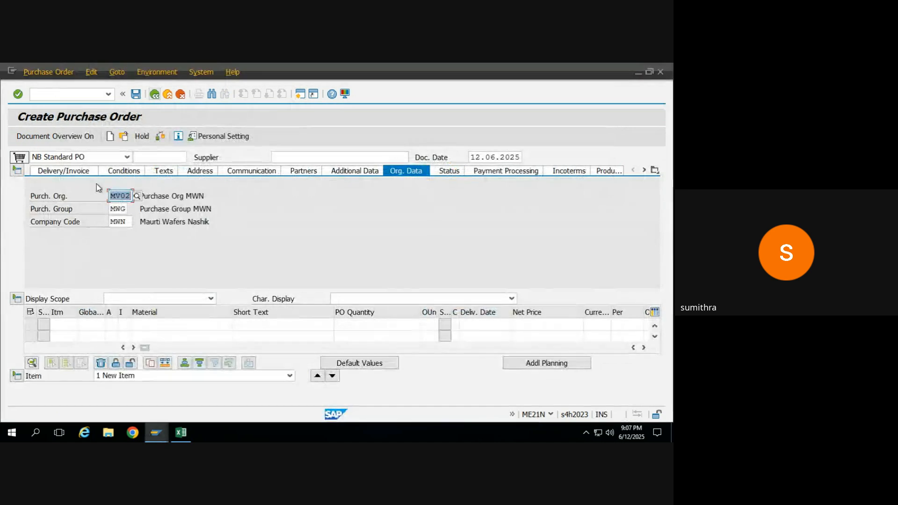
left_click(155, 95)
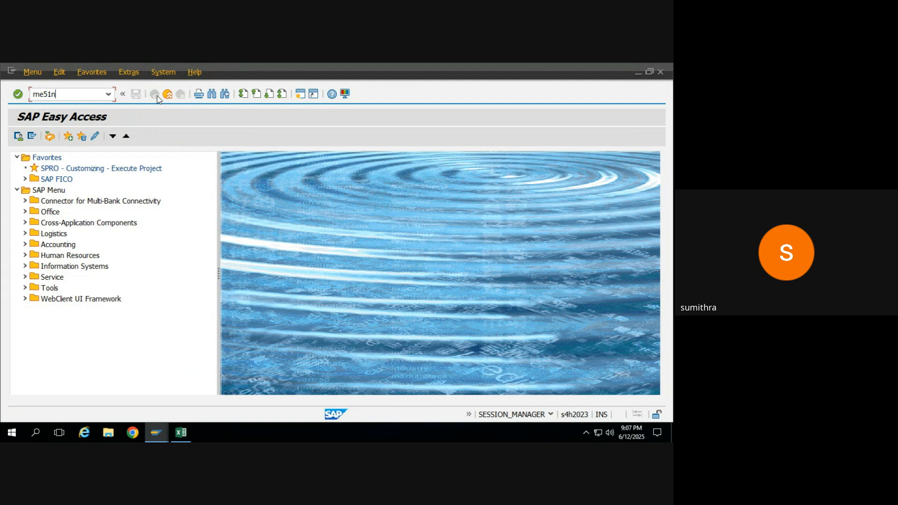
key("Return")
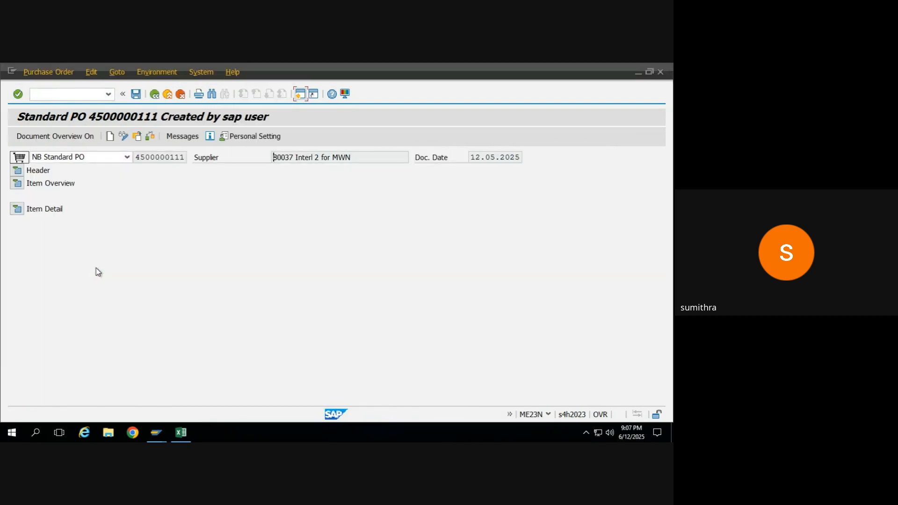
left_click(17, 183)
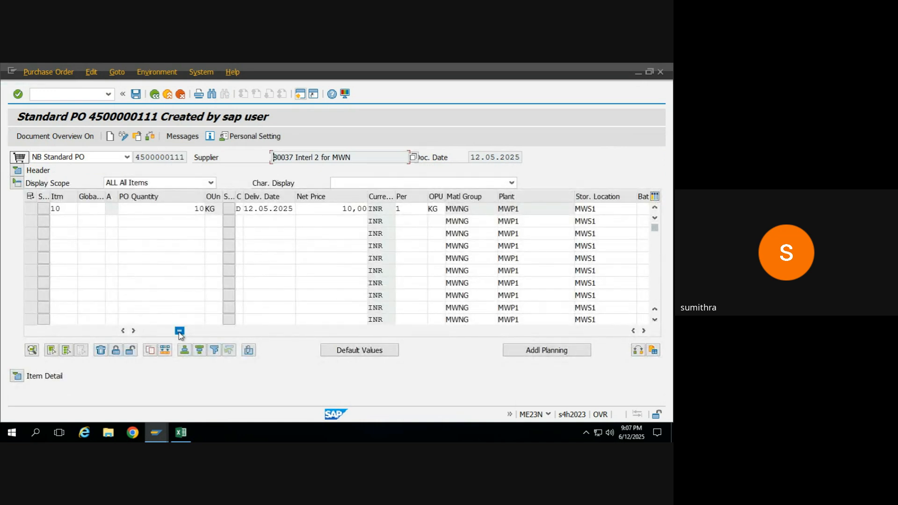
left_click_drag(180, 332, 145, 332)
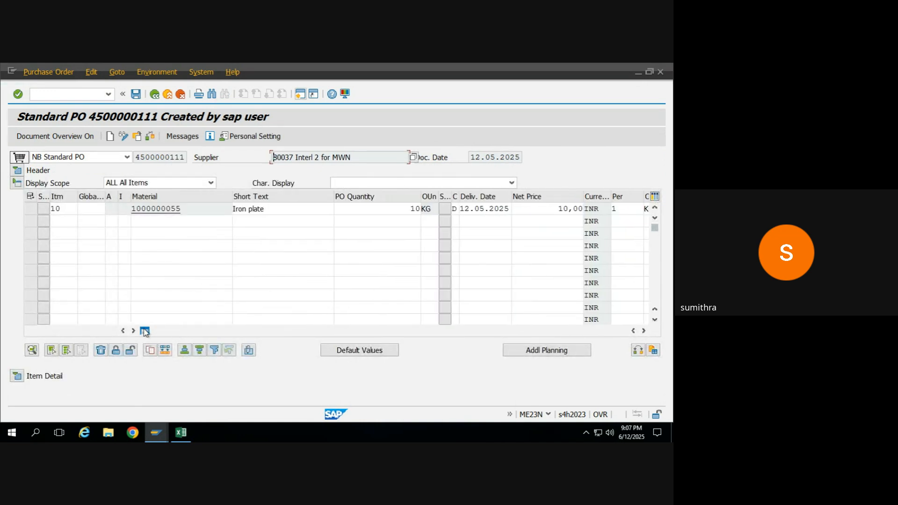
left_click(201, 209)
double_click(220, 209)
key("ctrl+c")
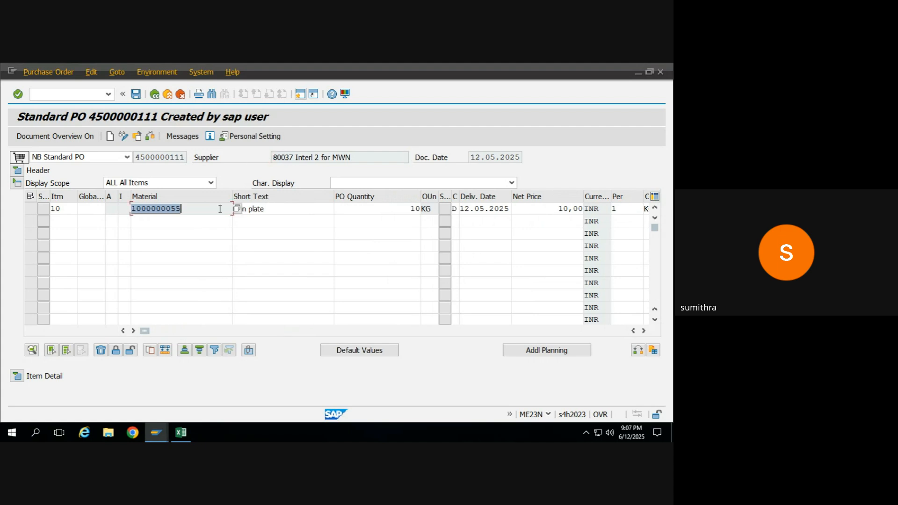
key("alt+Tab")
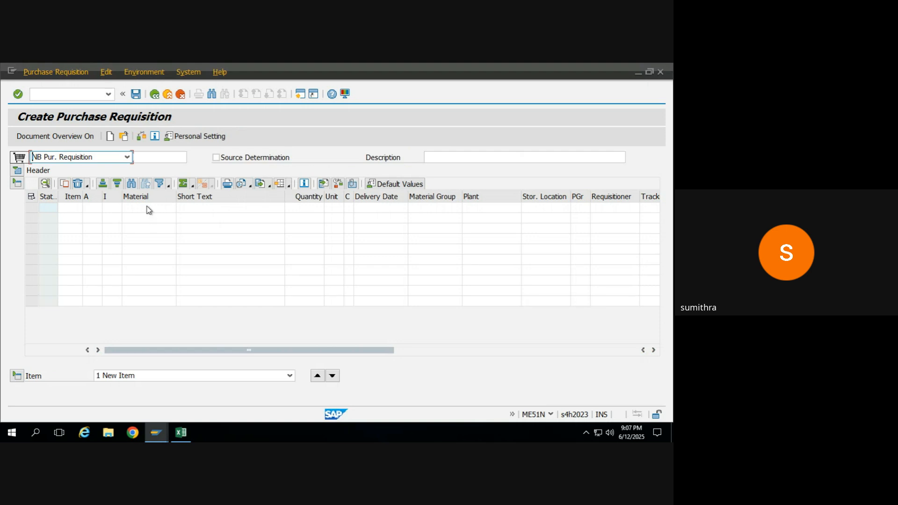
key("ctrl+v")
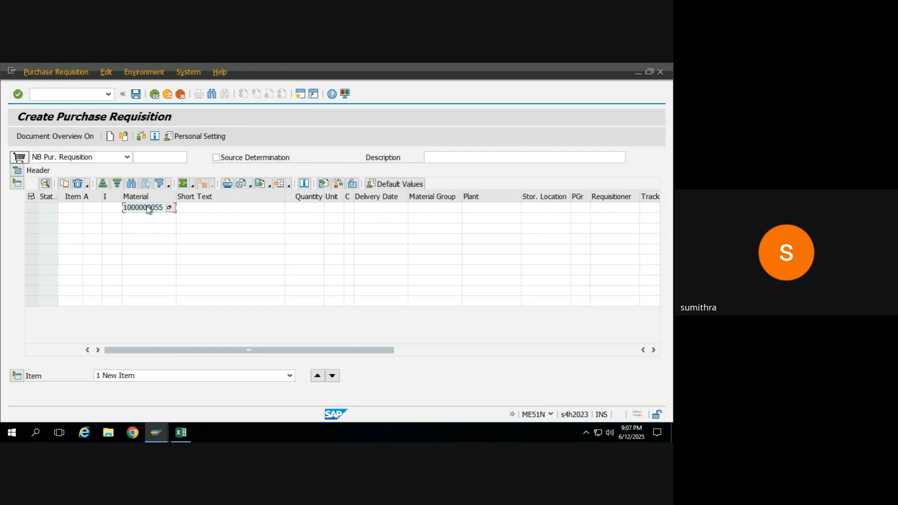
left_click(302, 208)
type("100")
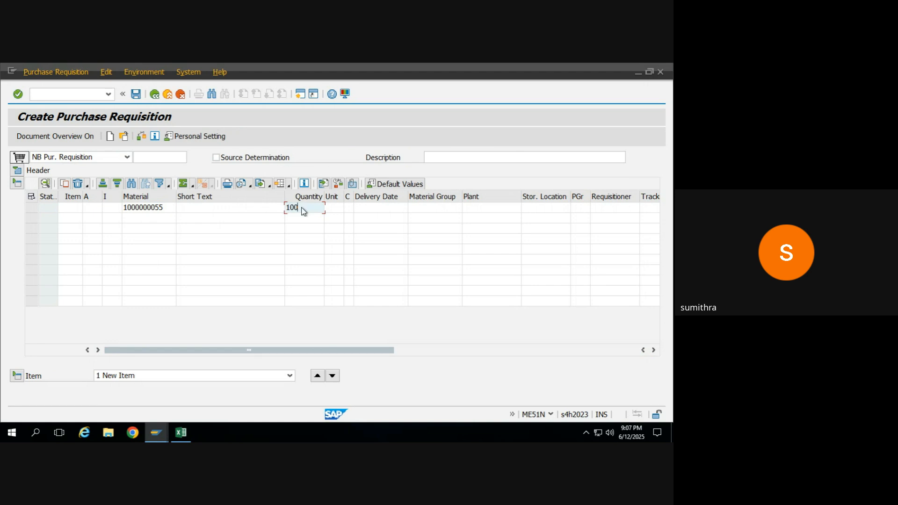
key("Return")
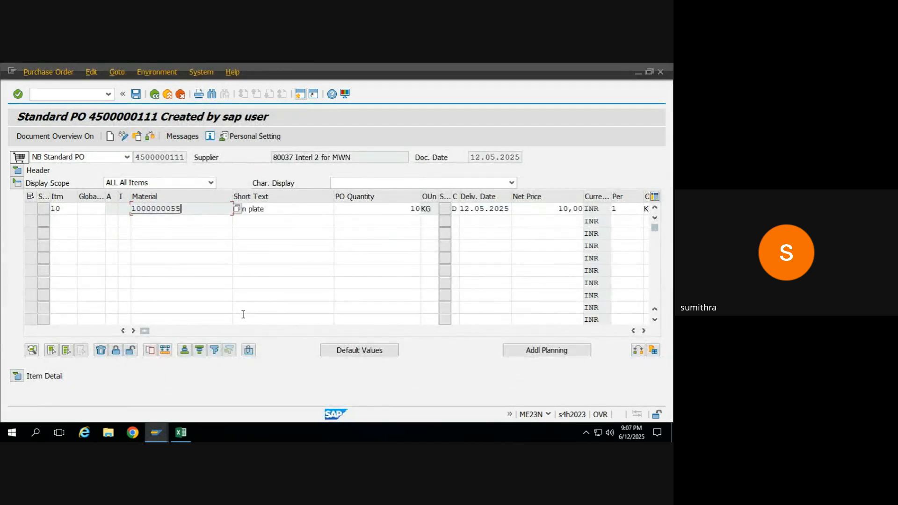
- Look up the plant in the existing purchase order, set the requisition item's plant to MWP1 and save the purchase requisition
left_click(645, 330)
left_click(644, 331)
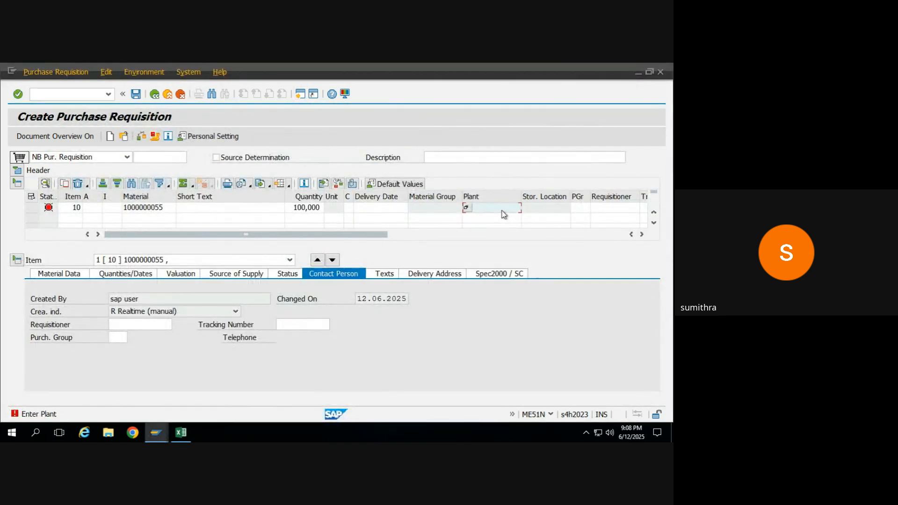
type("MWP1")
key("Return")
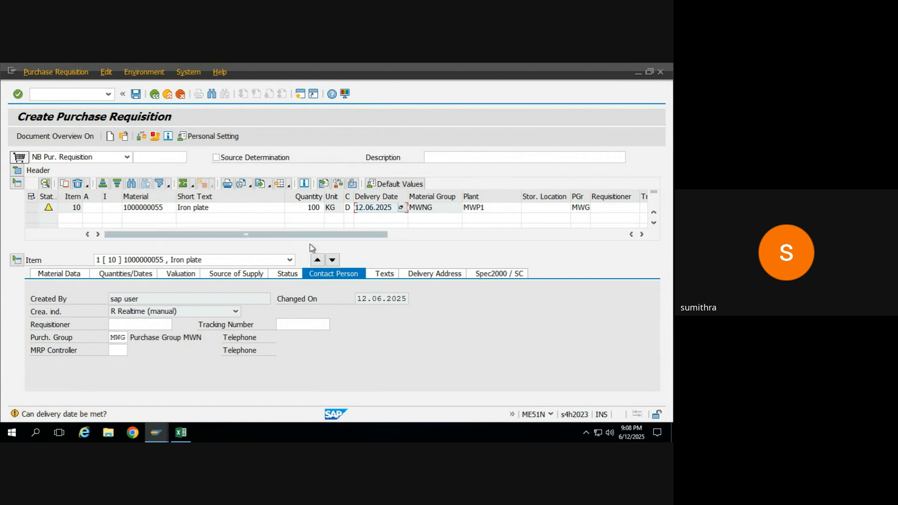
left_click(136, 94)
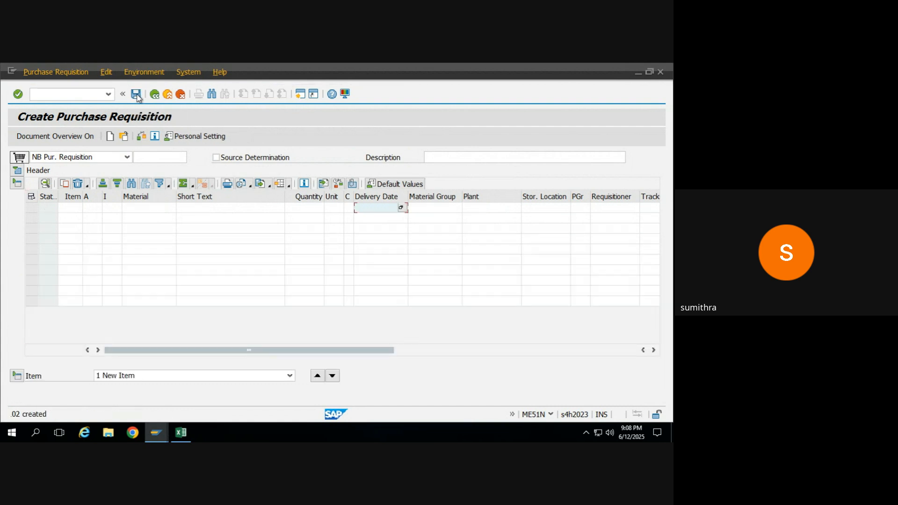
- Copy the newly created purchase requisition's number from the document selection dialog and dismiss the dialog
left_click(125, 137)
key("ctrl+c")
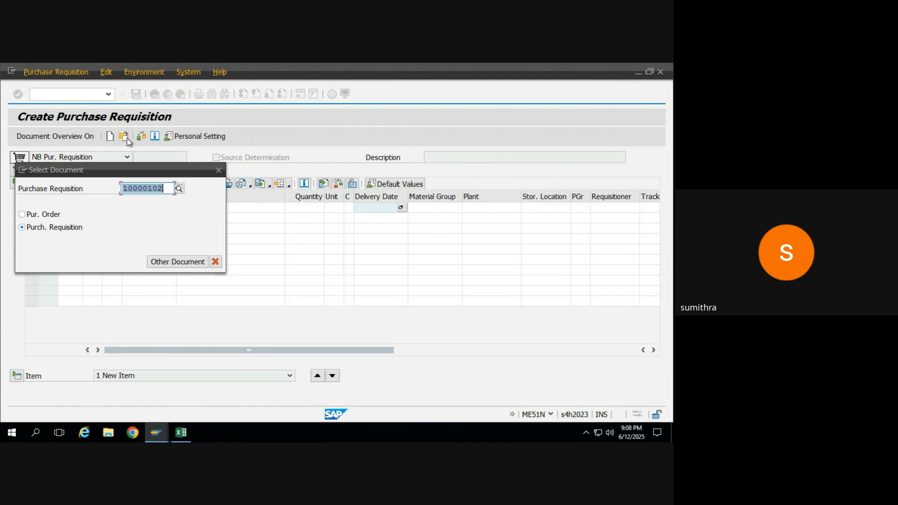
left_click(162, 188)
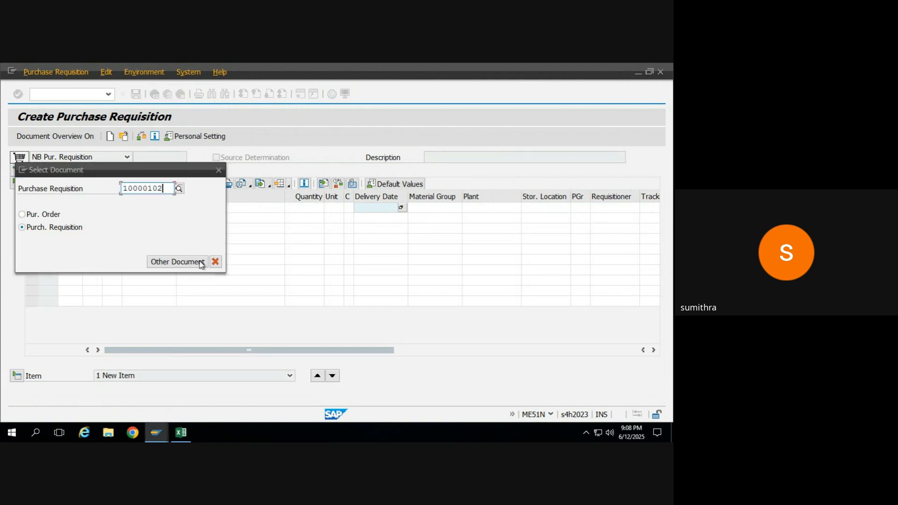
left_click(215, 262)
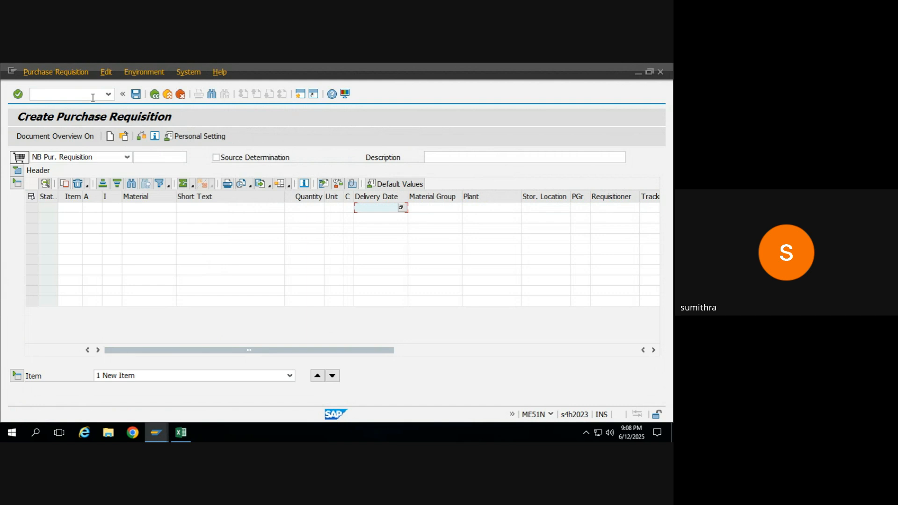
- Start a purchase order with transaction ME21N and clear its purchasing organization, purchasing group and company code
type("/nme21n")
key("Return")
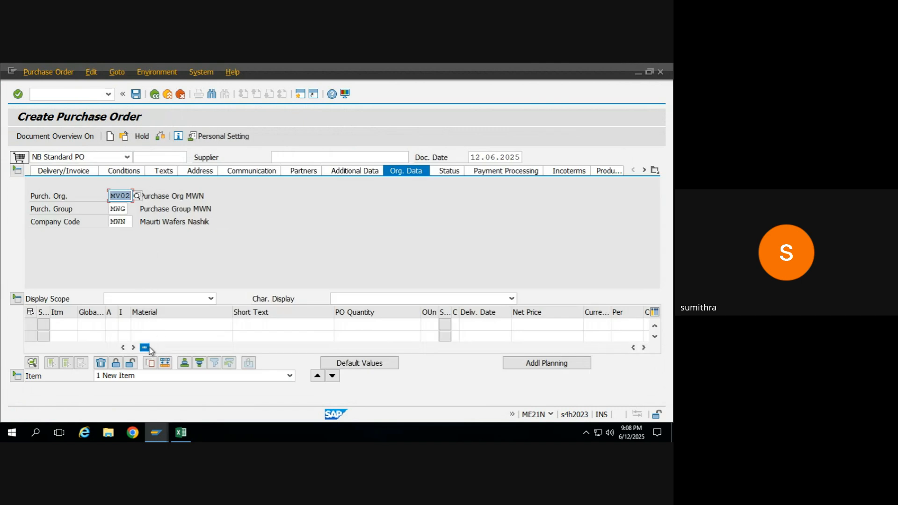
key("Delete")
key("Return")
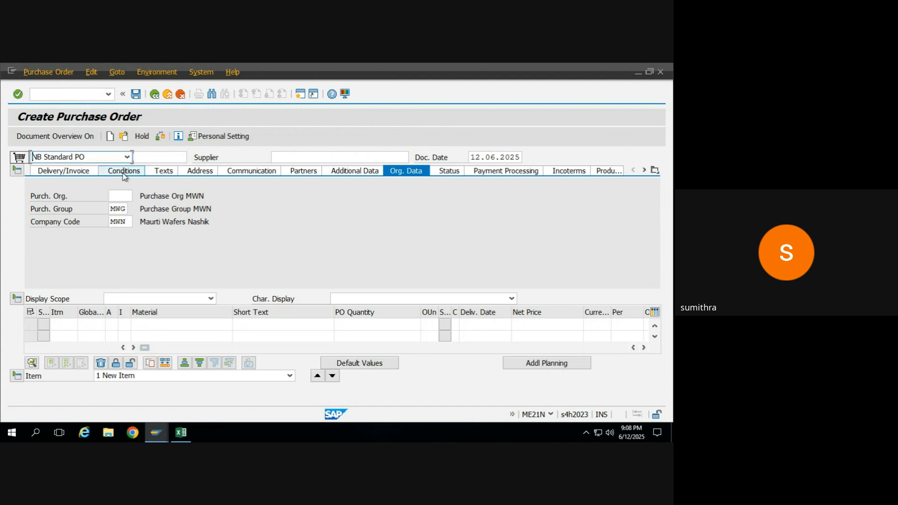
double_click(125, 211)
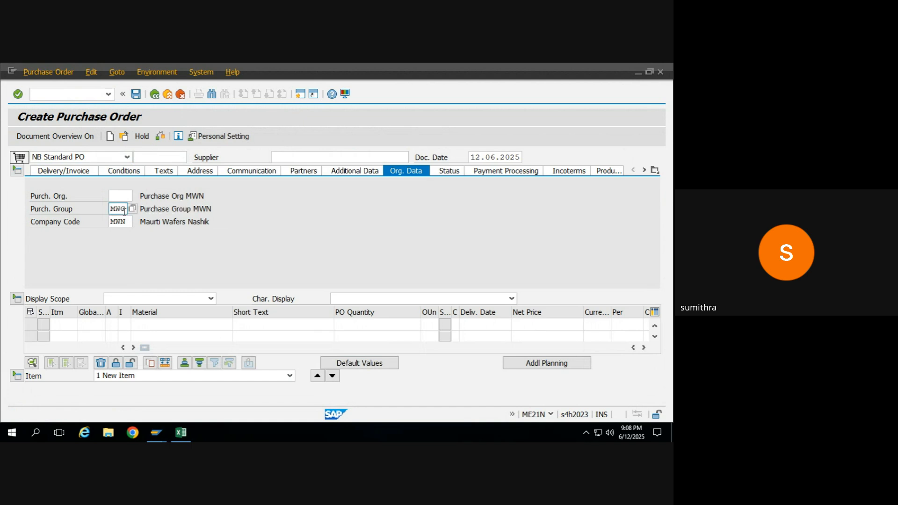
key("Delete")
left_click(174, 233)
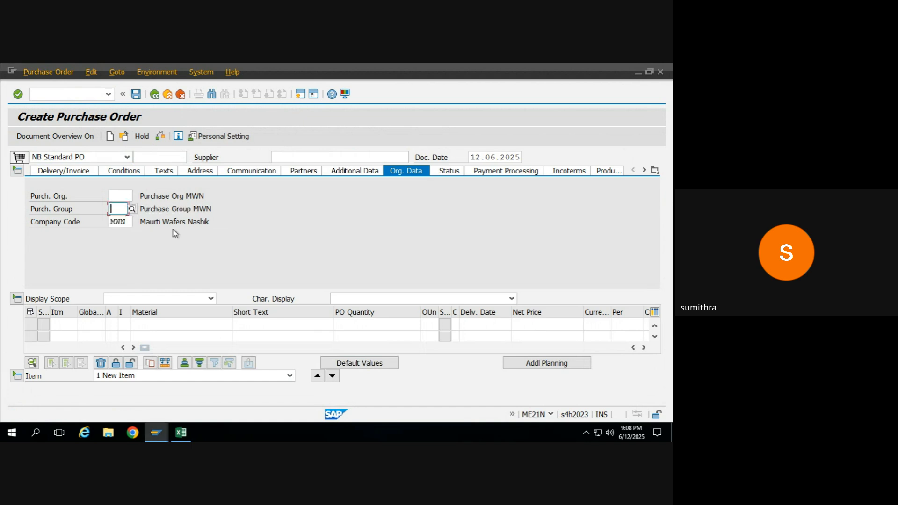
double_click(129, 224)
key("Delete")
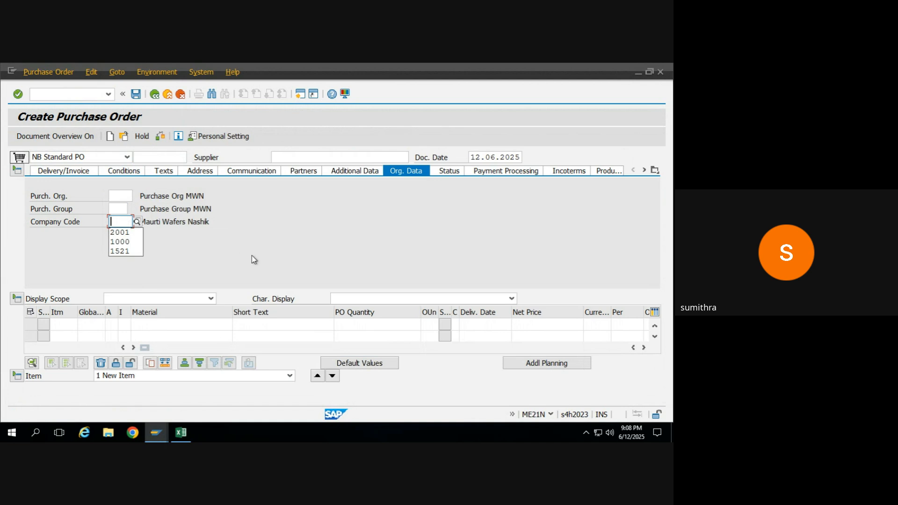
left_click(272, 270)
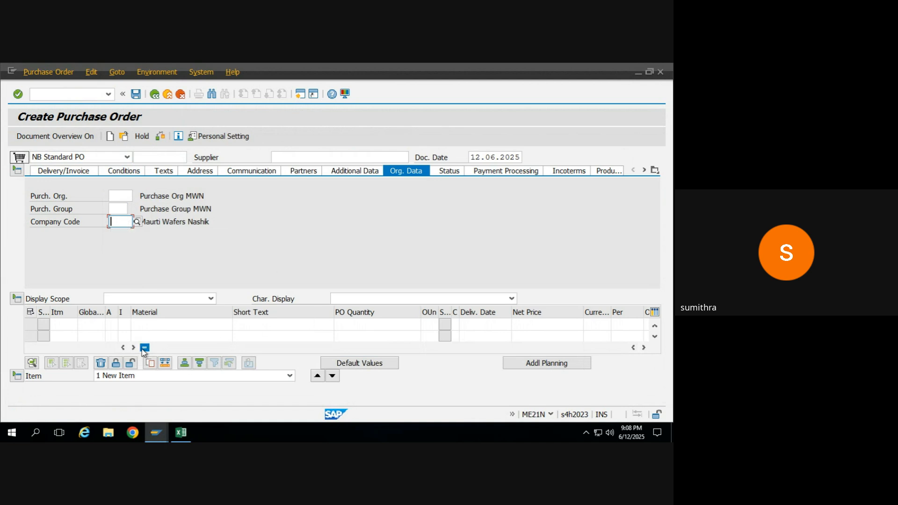
- Reference the copied purchase requisition number with requisition item 10 in the first line of the item overview
left_click_drag(144, 348, 386, 348)
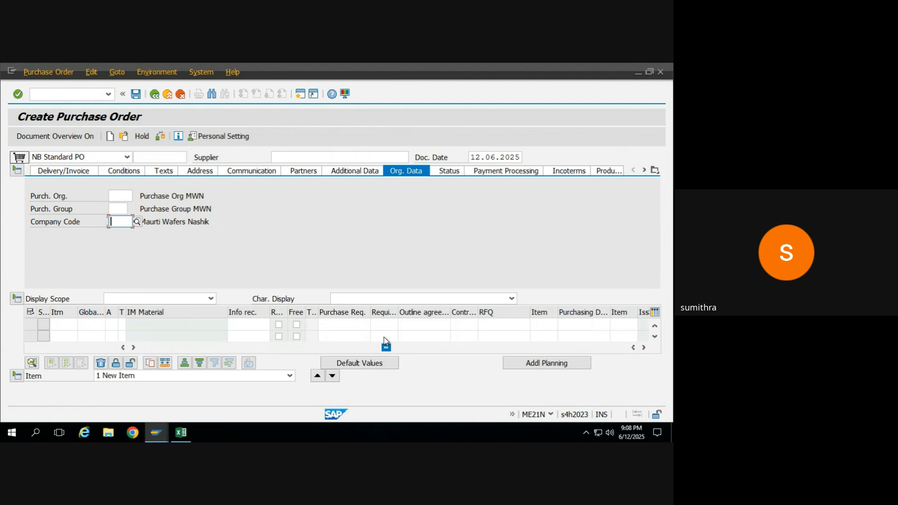
left_click(344, 321)
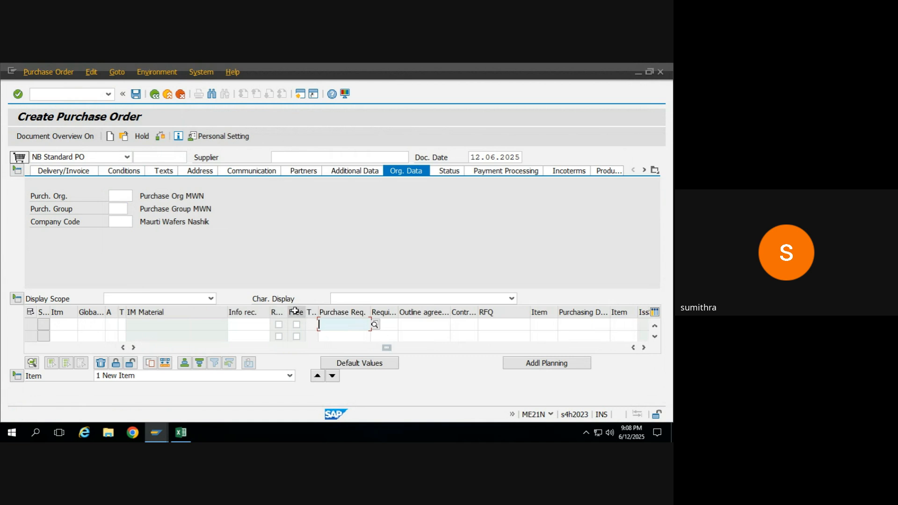
key("ctrl+v")
key("Tab")
type("1")
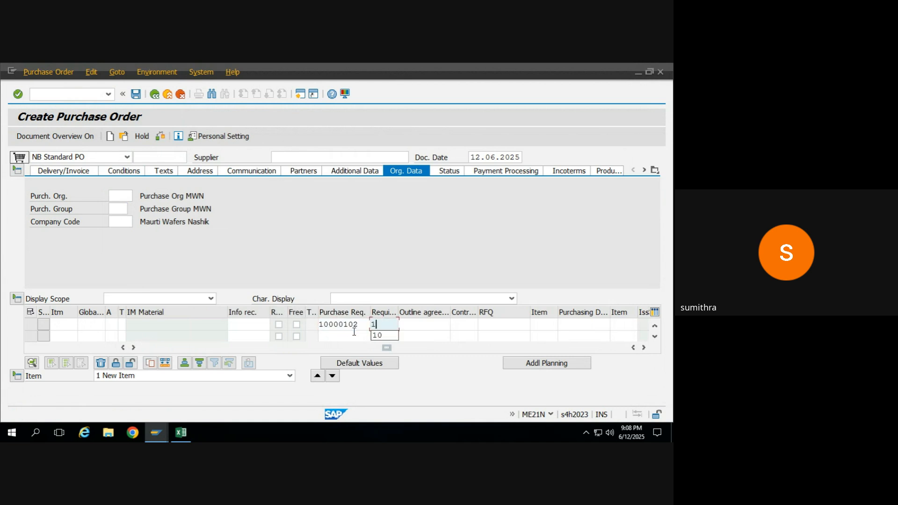
type("0")
key("Return")
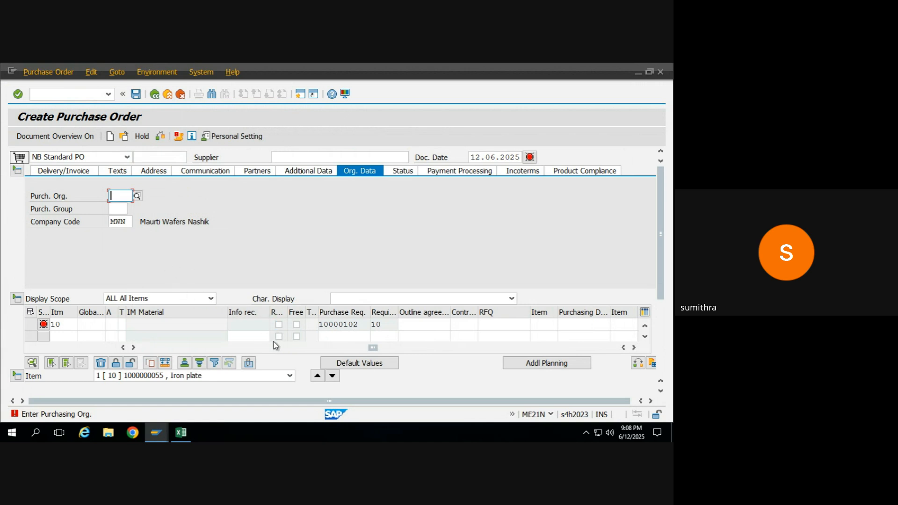
- Check the organizational data of the existing purchase order and set purchasing organization MV02 and purchasing group MWG in the new one
left_click_drag(373, 352, 272, 351)
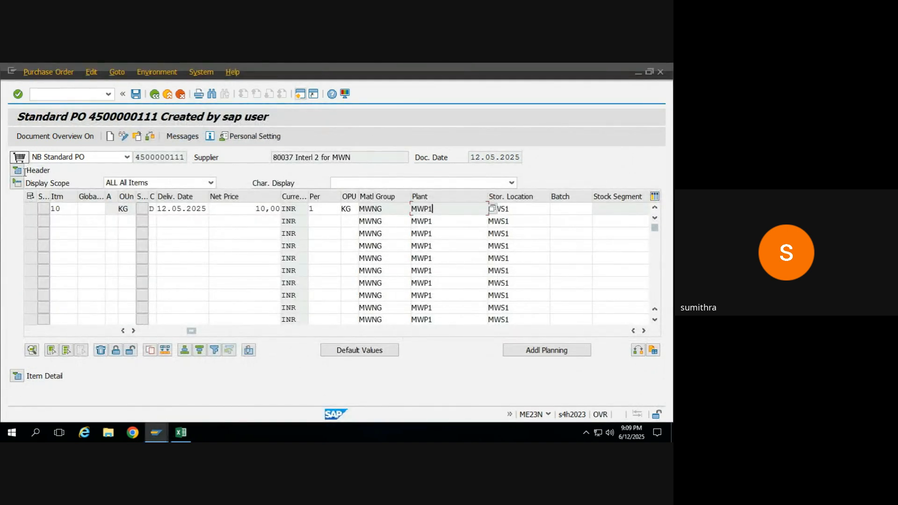
left_click(17, 171)
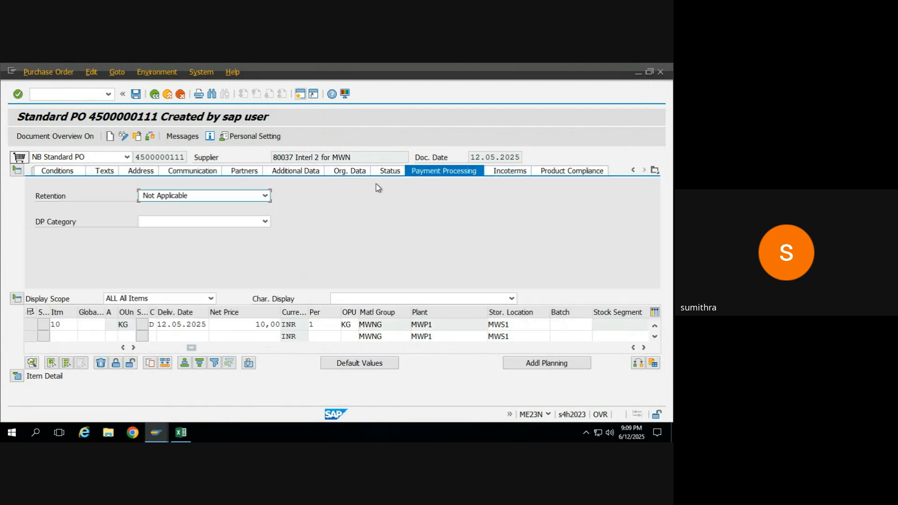
left_click(350, 171)
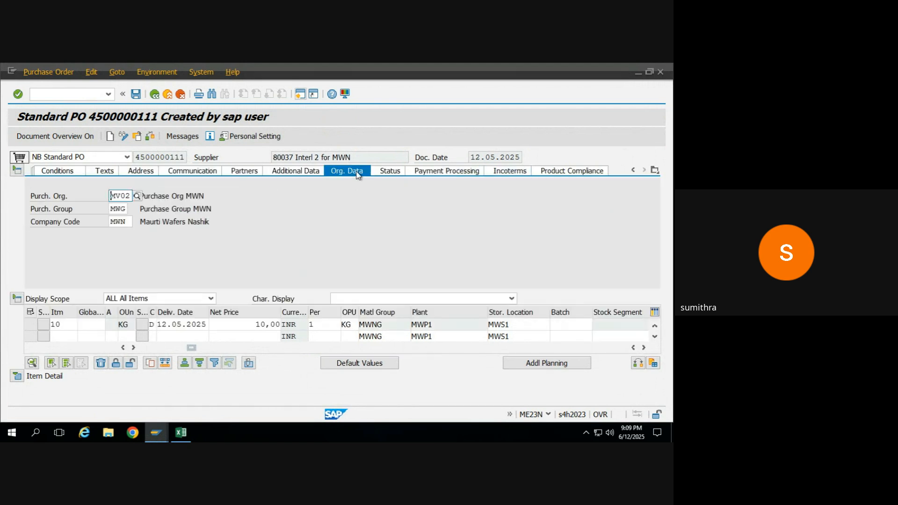
key("alt+Tab")
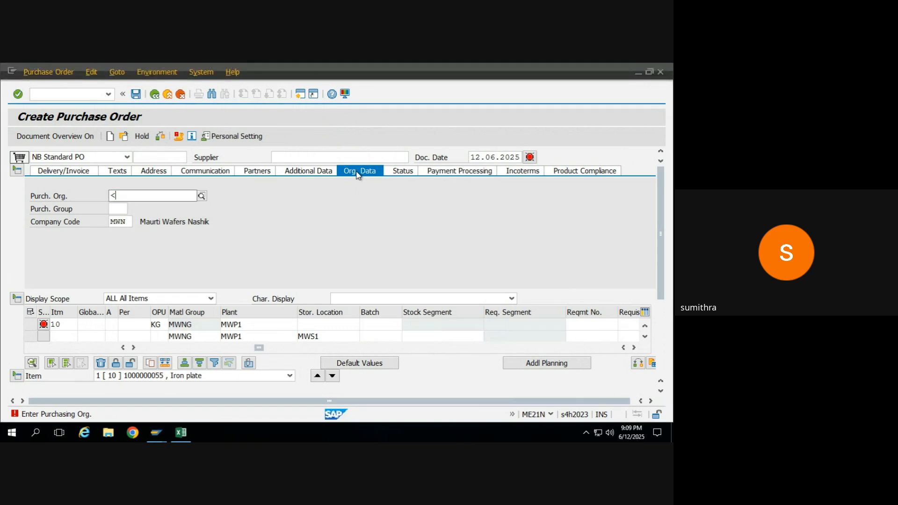
type("MV02")
key("Return")
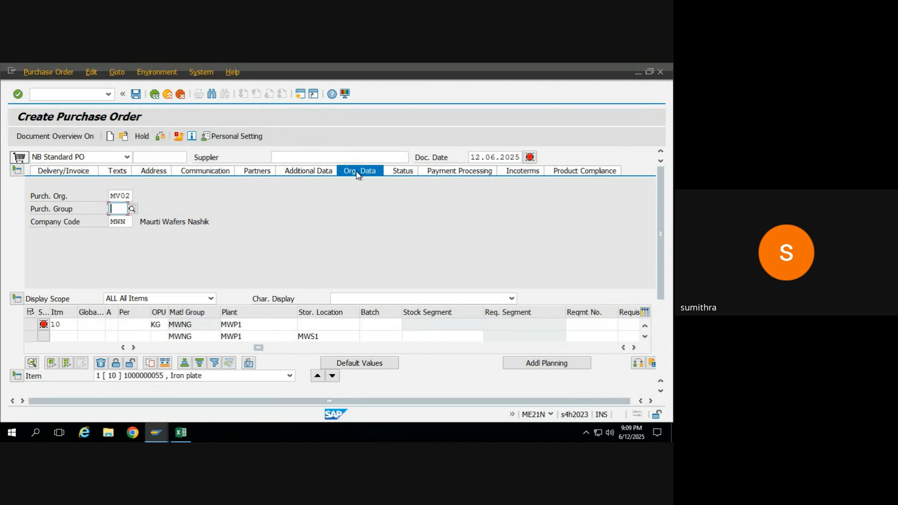
type("MWG")
key("Return")
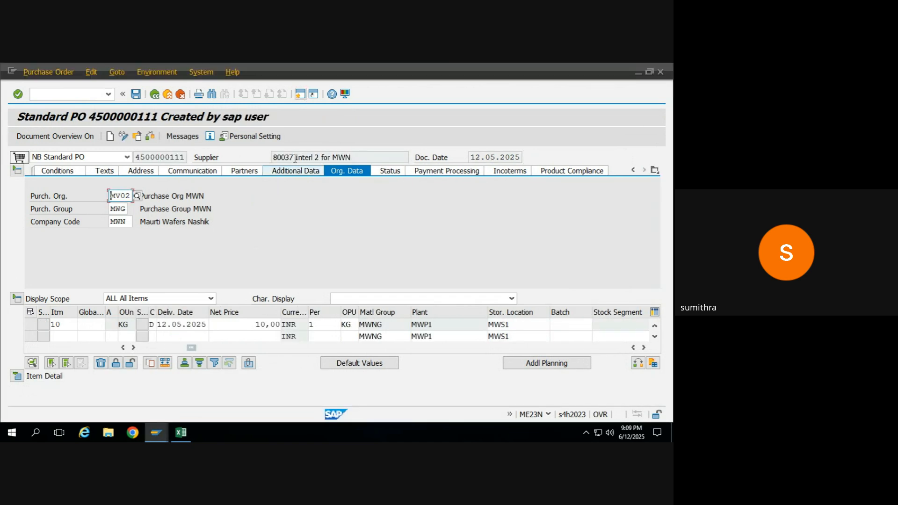
- Enter the existing purchase order's supplier, Interl 2 for MWN, as the supplier of the new purchase order
left_click_drag(295, 158, 277, 155)
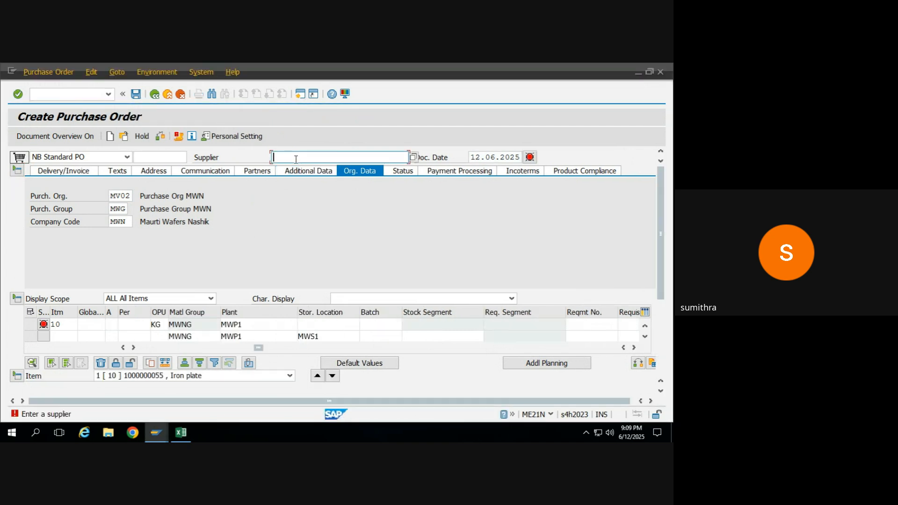
type("80037")
key("Return")
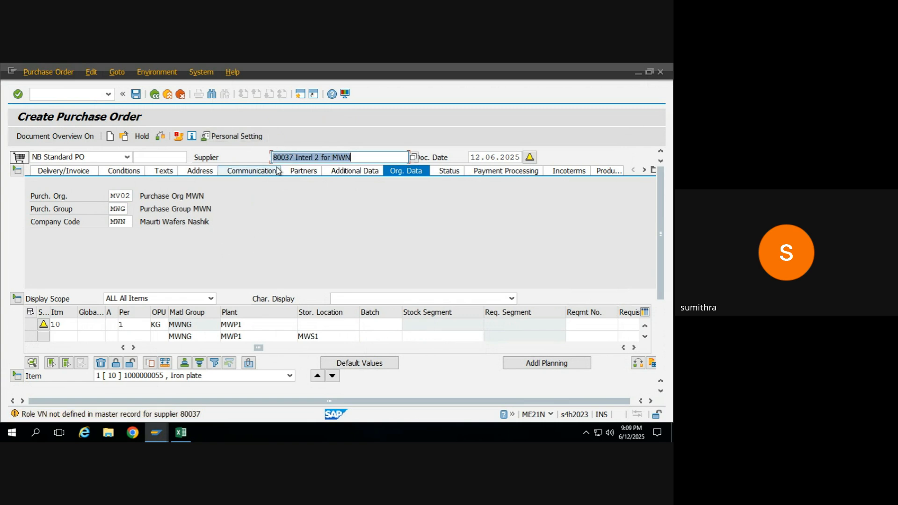
- Check the partner and delivery/invoice data in the header and save the purchase order
left_click(299, 170)
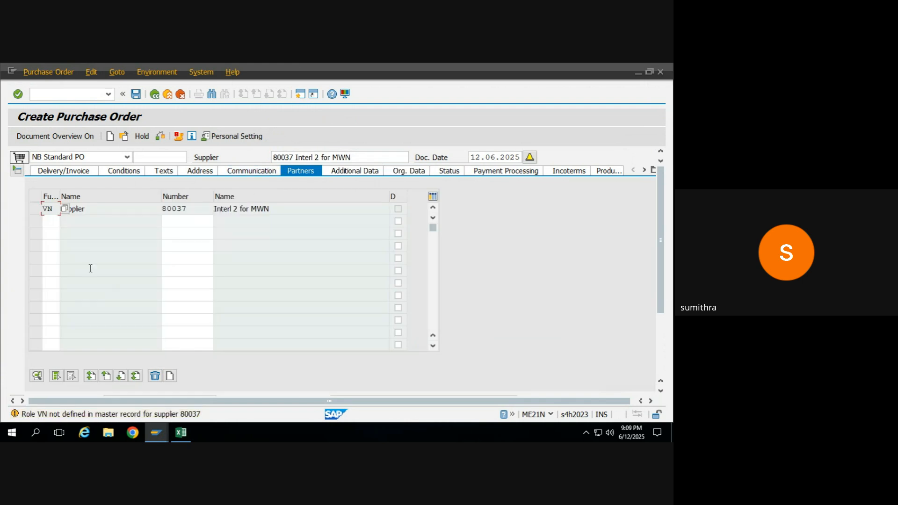
left_click(59, 173)
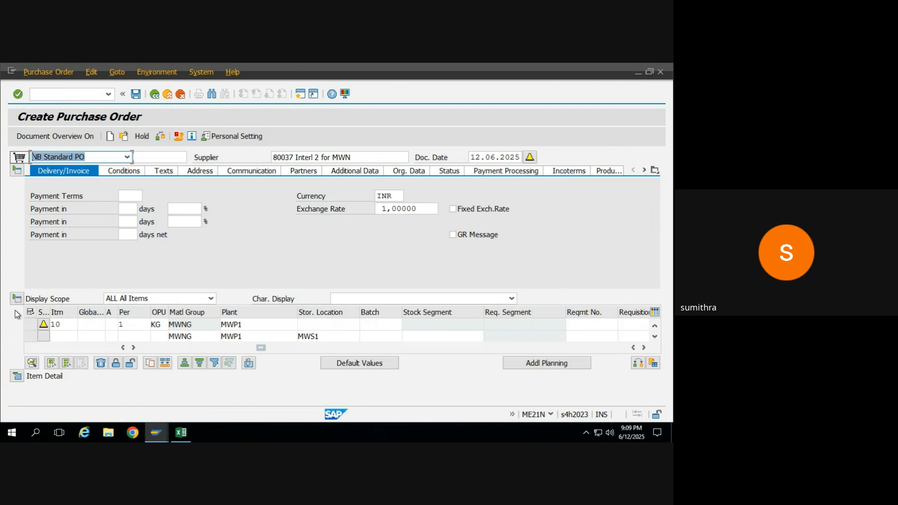
left_click(137, 94)
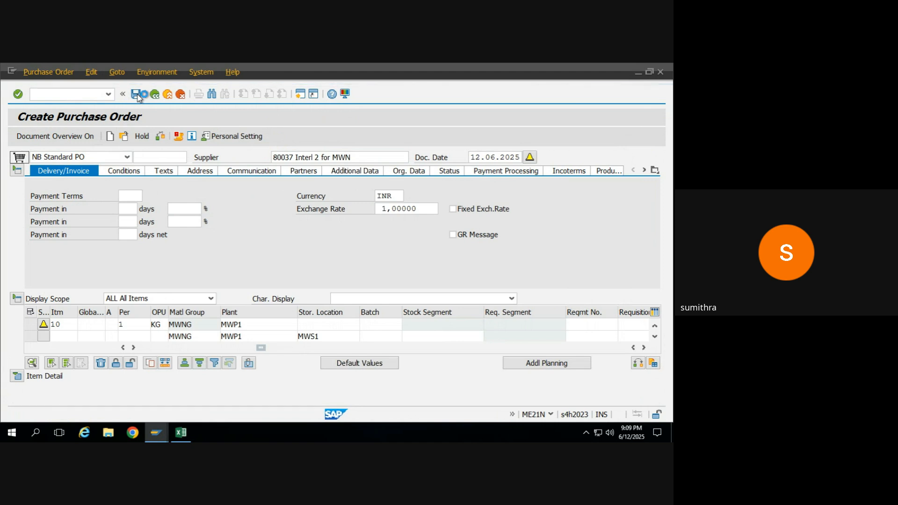
left_click(136, 95)
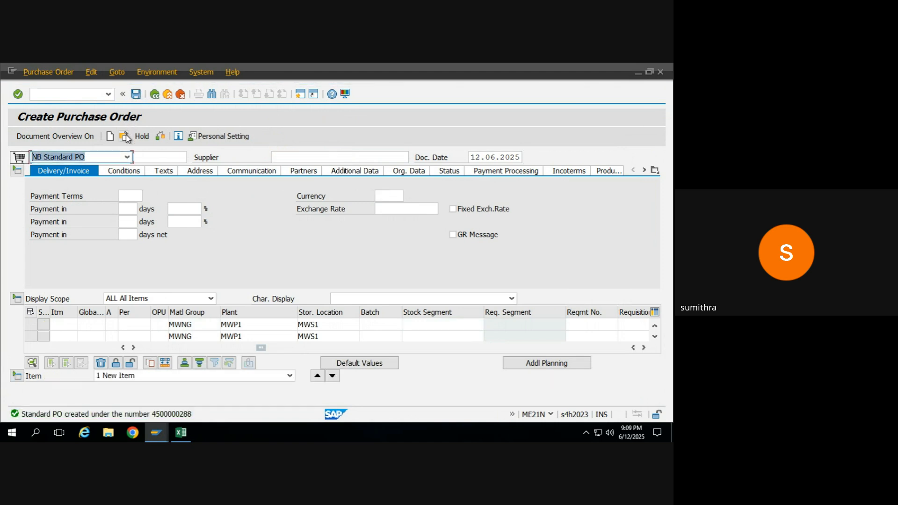
- Record the new purchase order number in cell B10 of the MM training 2025 Excel sheet with ME21N in A10, and return to SAP
left_click(127, 140)
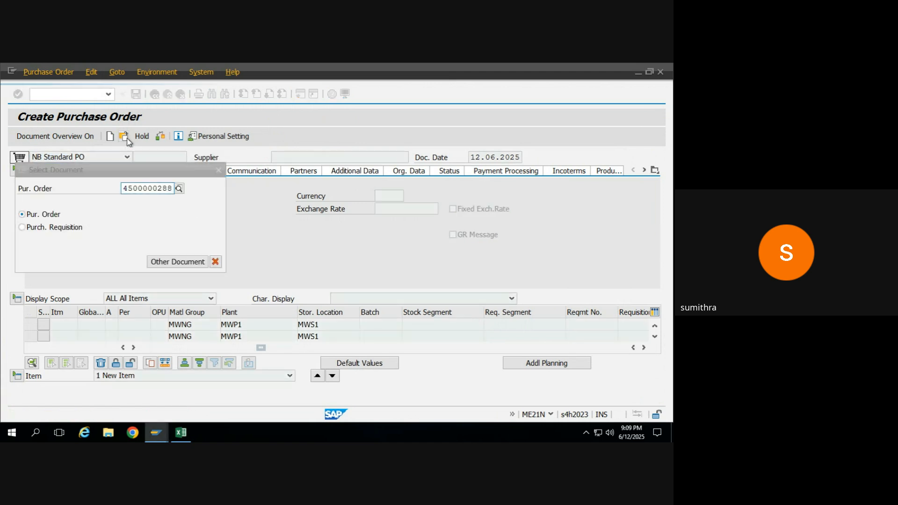
key("alt+Tab")
key("alt+Tab")
key("alt+Tab")
key("alt+Tab")
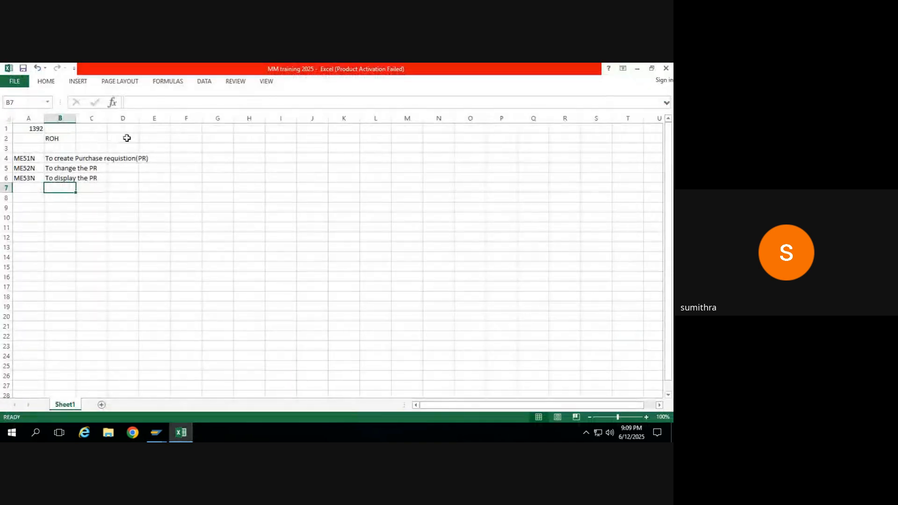
left_click(56, 216)
key("Left")
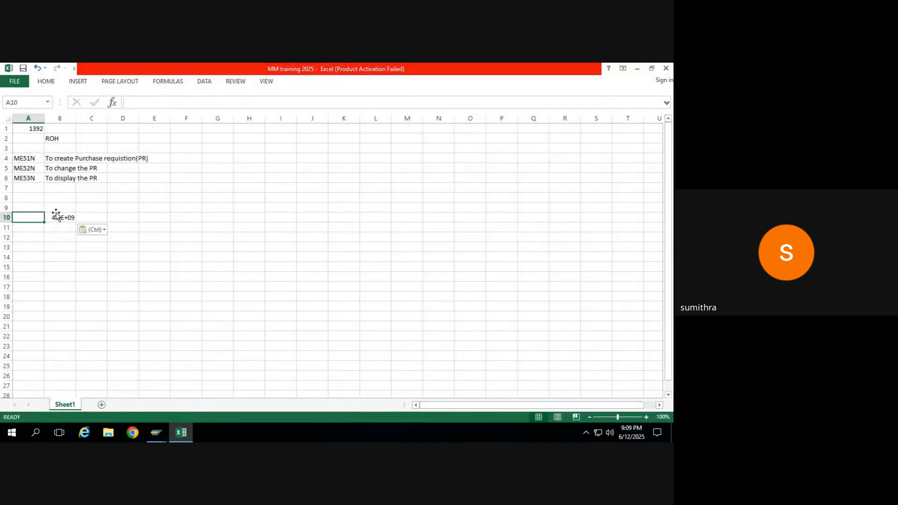
type("ME21")
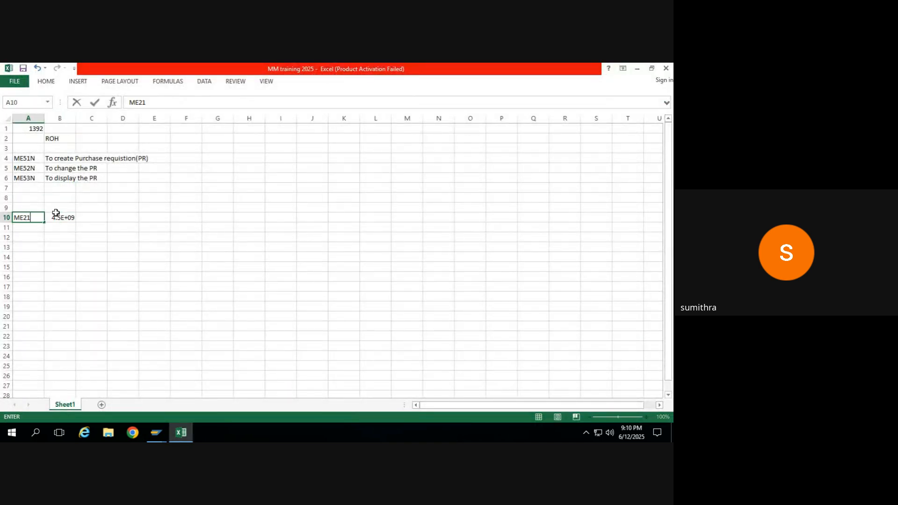
type("N")
key("Return")
key("alt+Tab")
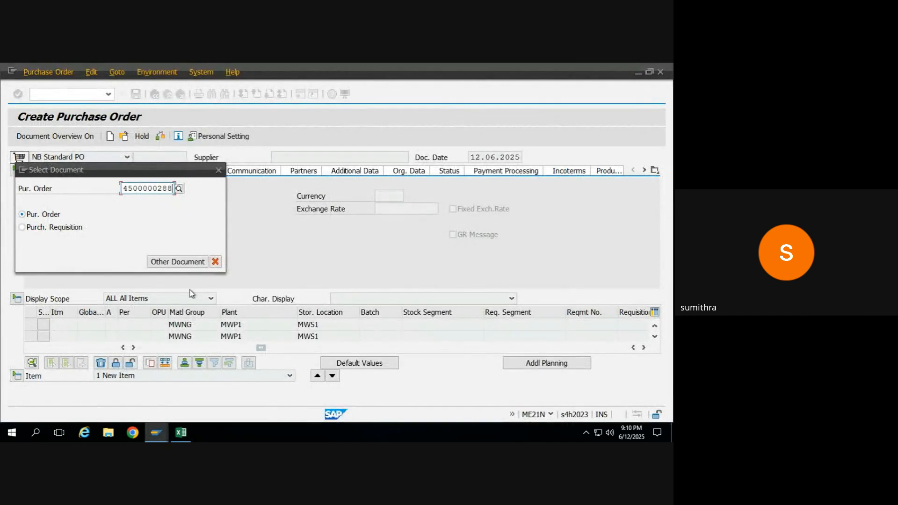
- Open the newly saved purchase order through the selection of another document
left_click(215, 261)
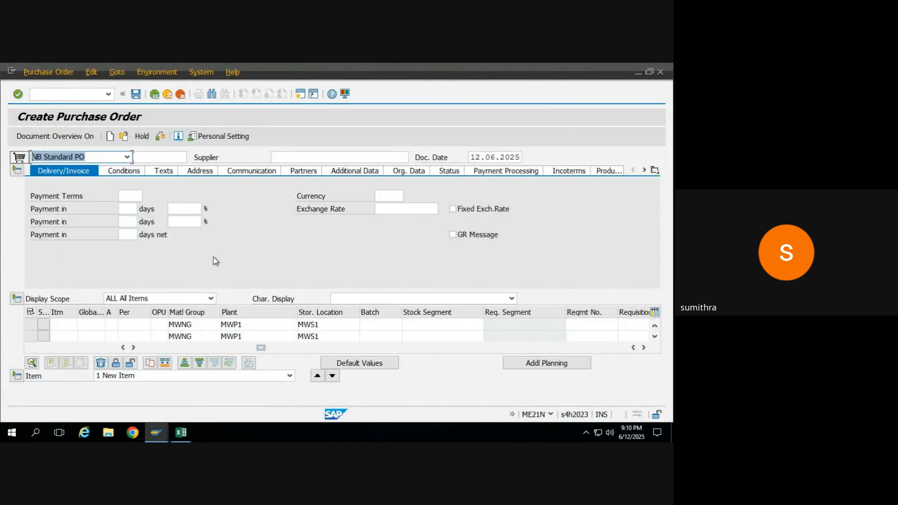
left_click(125, 137)
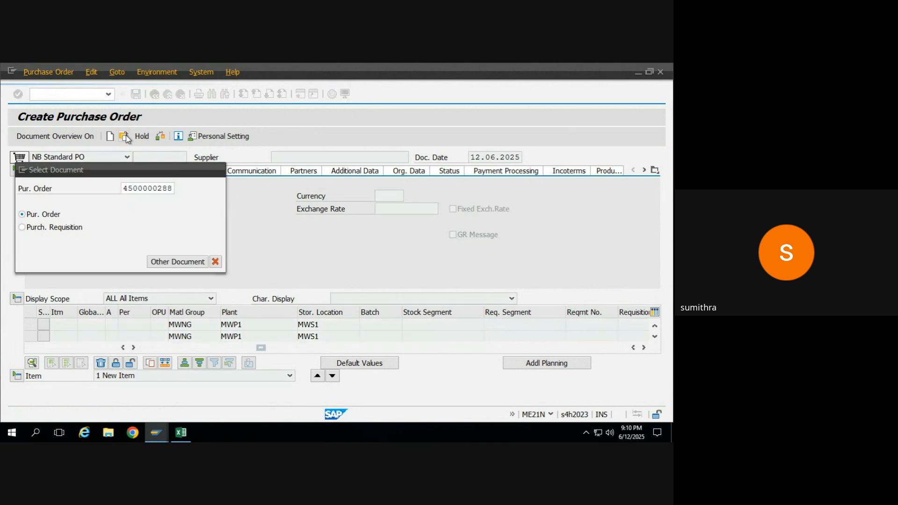
key("Return")
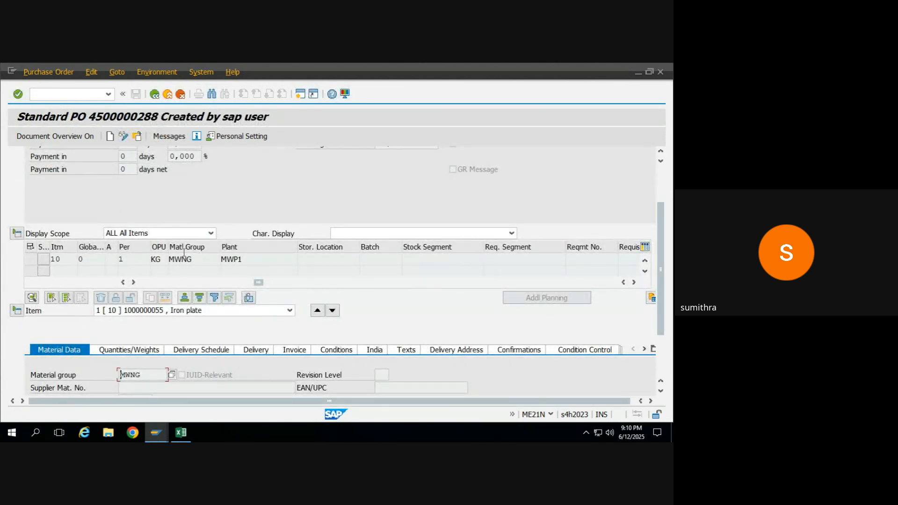
- Switch the purchase order to change mode, collapse its header, check the iron plate item's quantity, and return to display mode
left_click(124, 137)
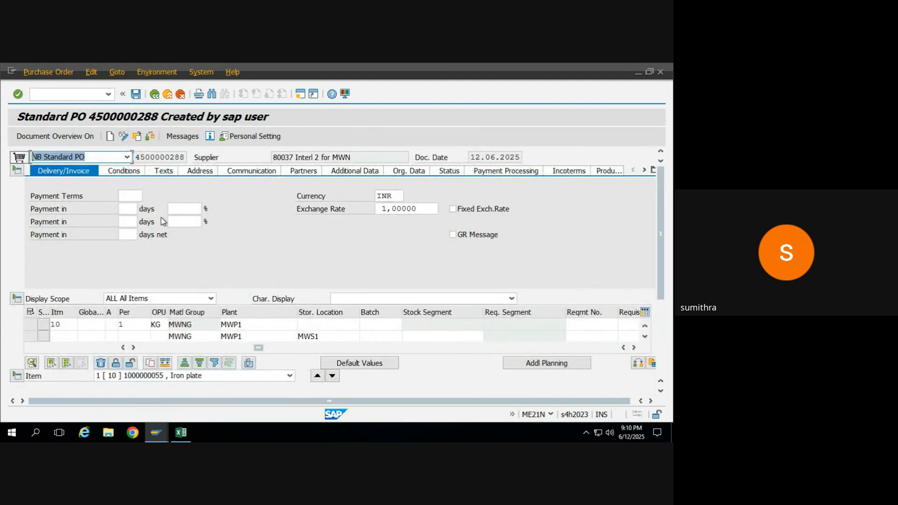
left_click(17, 171)
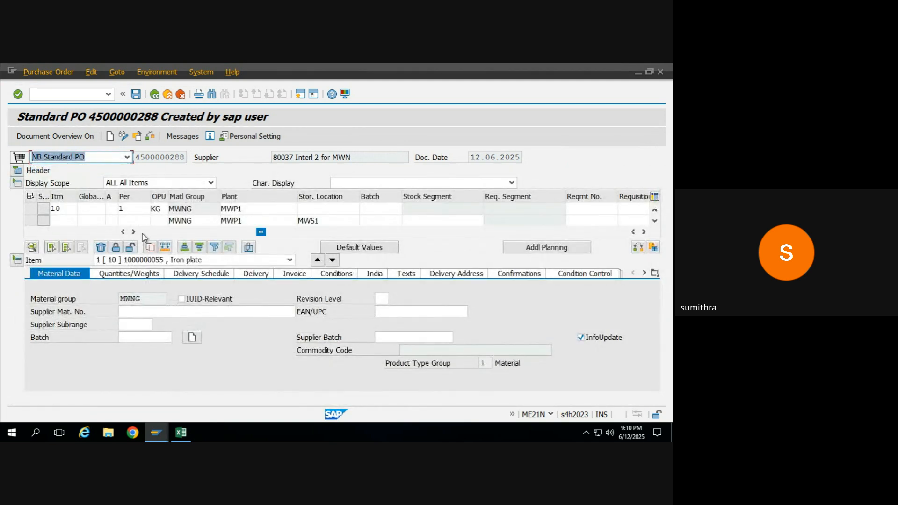
left_click(143, 232)
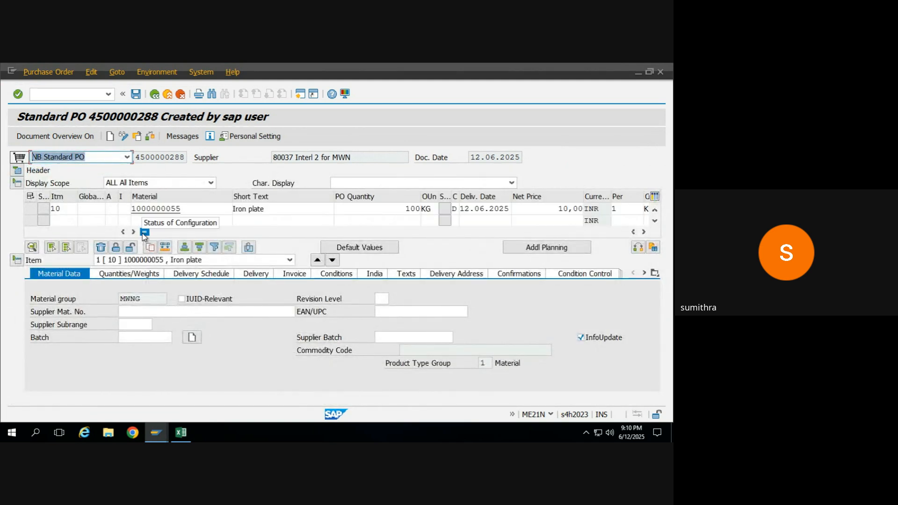
left_click(394, 208)
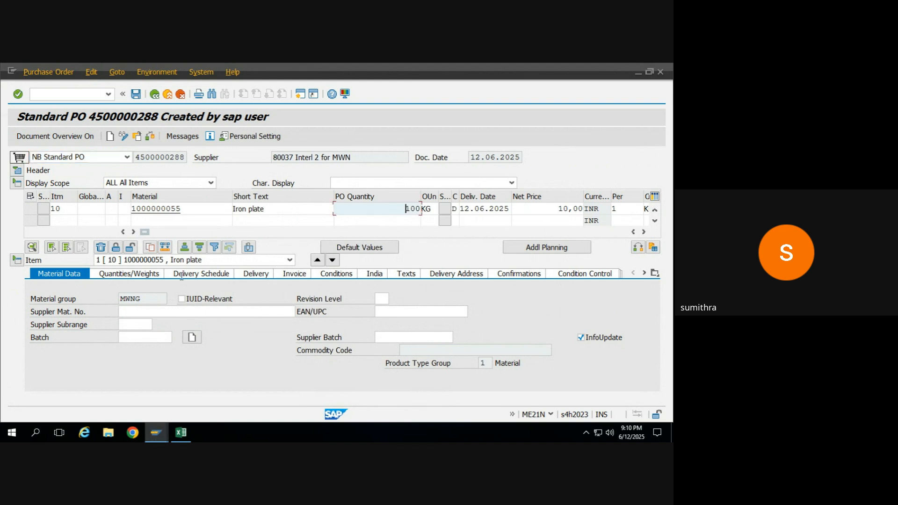
left_click(130, 138)
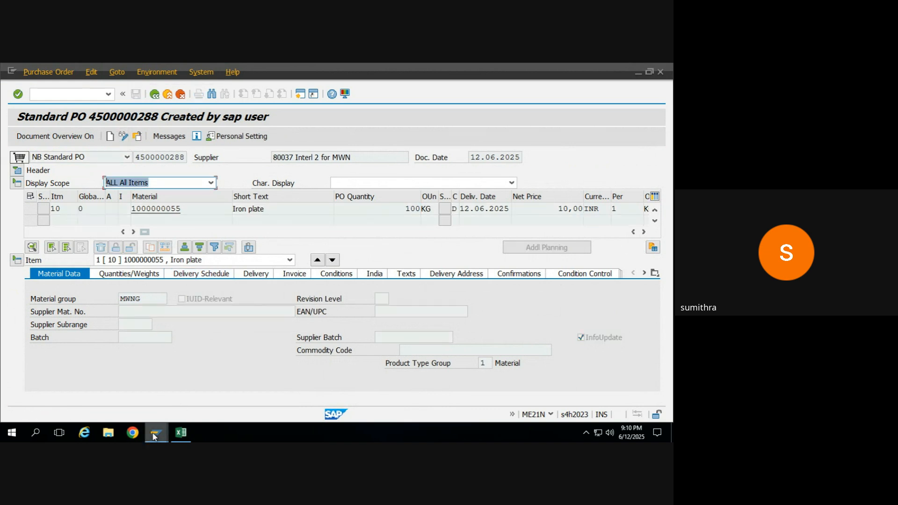
- Switch to the EKKO table results, refresh the entries, and look through the listed purchasing documents
mouse_move(156, 431)
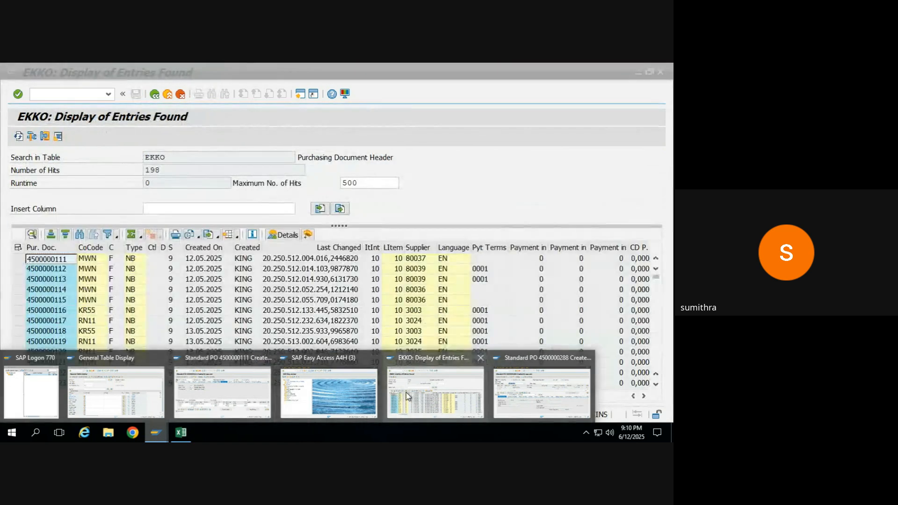
left_click(406, 391)
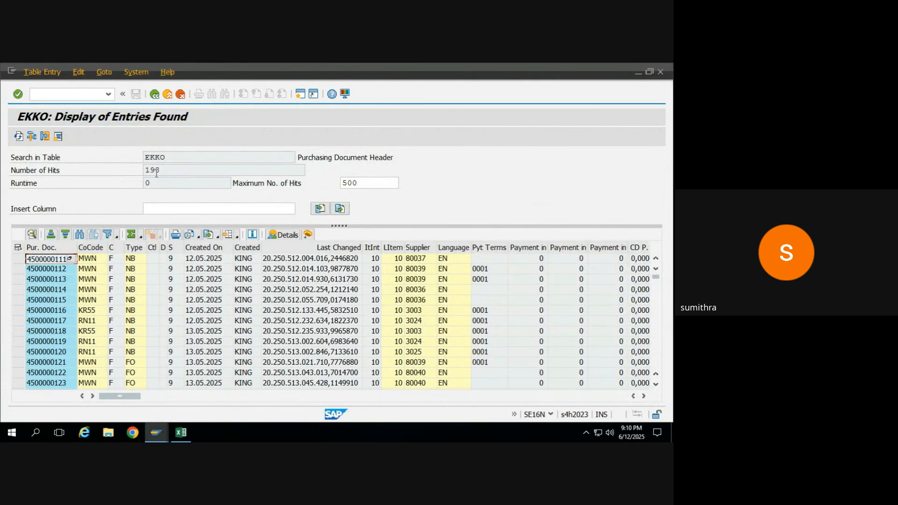
left_click(18, 137)
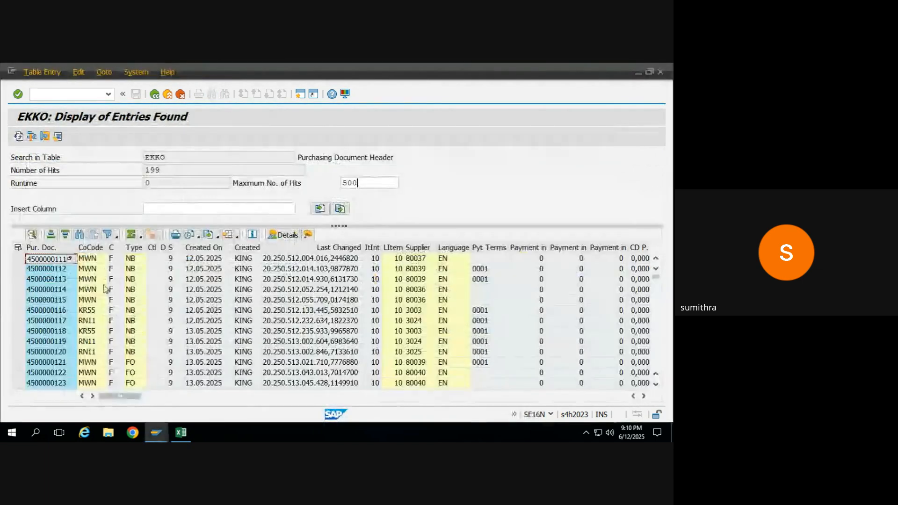
left_click(51, 272)
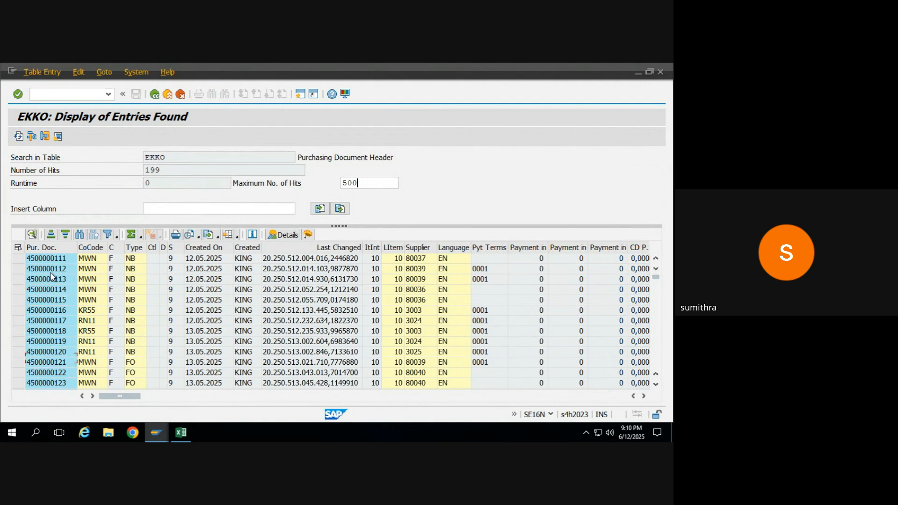
scroll(52, 276, "down", 1)
scroll(51, 274, "down", 3)
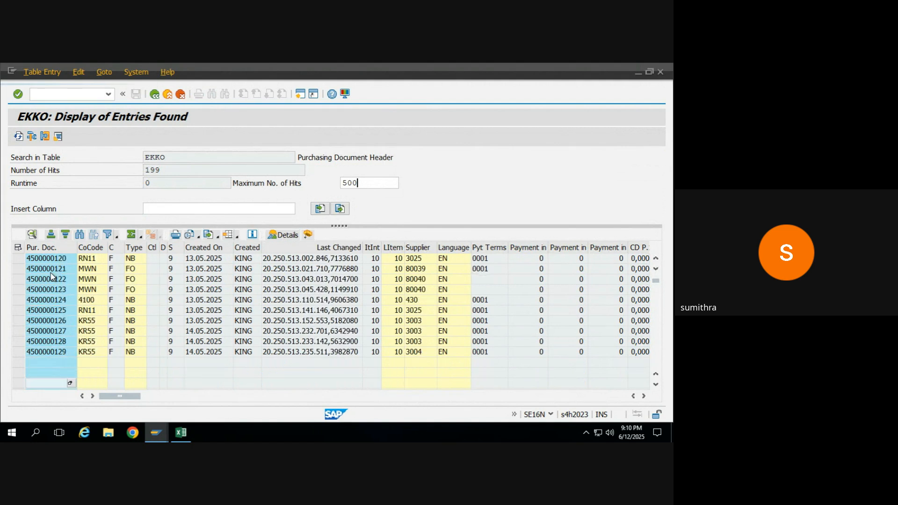
scroll(51, 275, "down", 6)
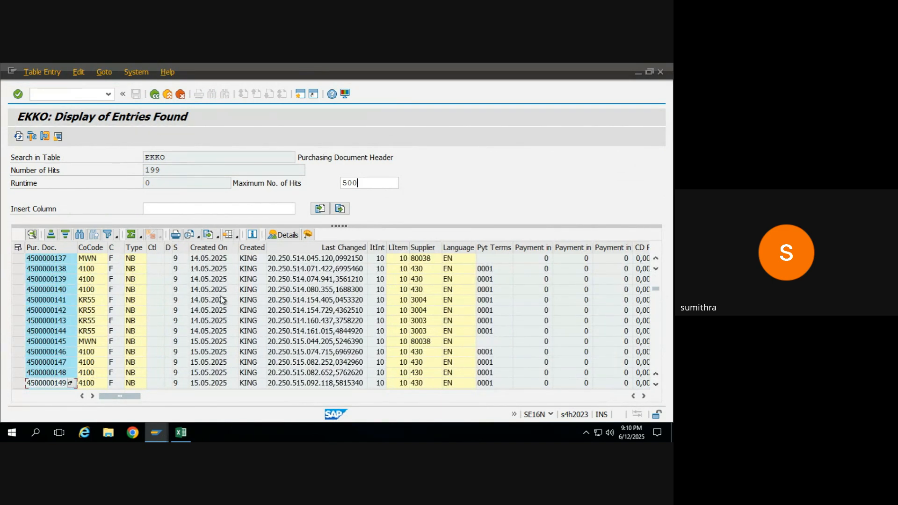
- Sort the EKKO entries by creation date in descending order and view the most recent purchasing documents
left_click(221, 248)
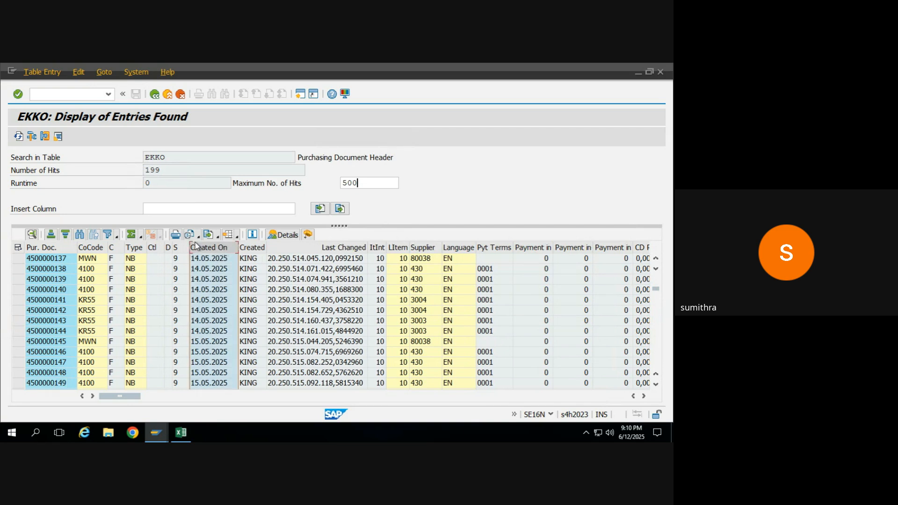
left_click(69, 236)
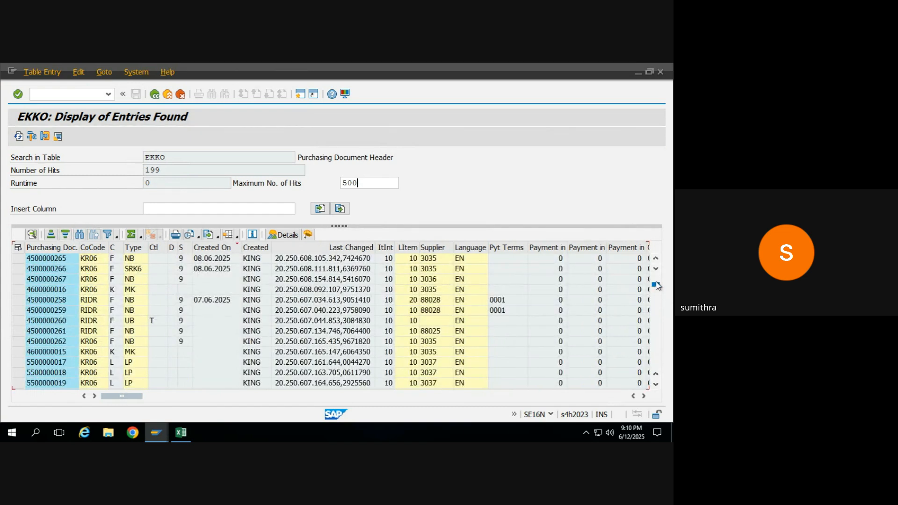
left_click_drag(655, 287, 655, 276)
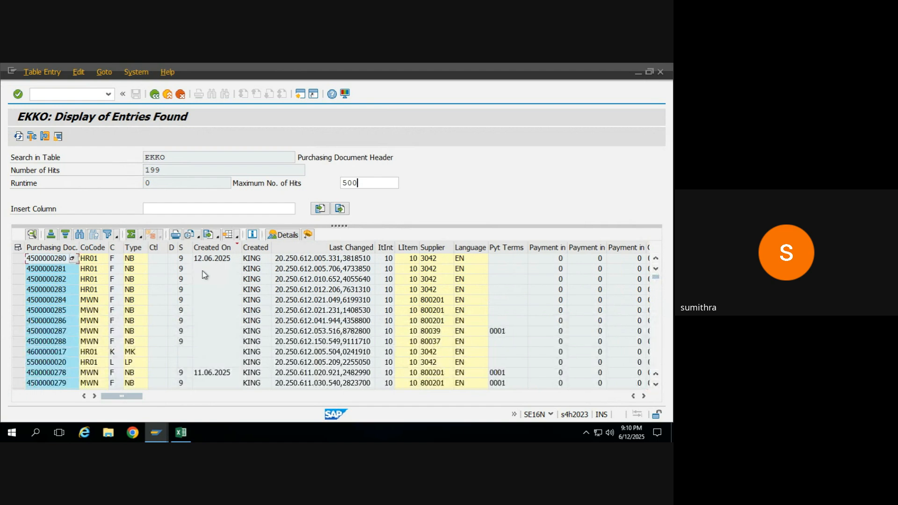
left_click(211, 247)
- Restrict the EKKO selection to the single creation date 12.06.2025, without an end date, and run the query
left_click(155, 94)
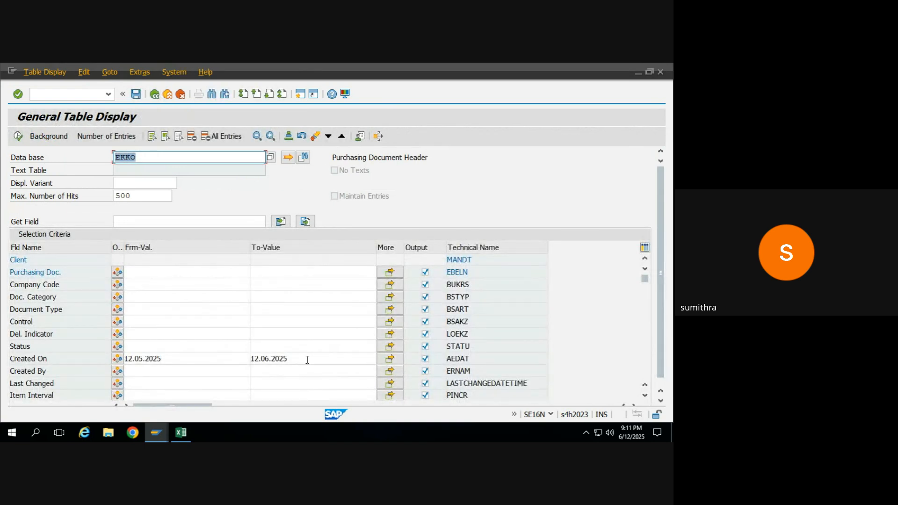
double_click(307, 359)
key("BackSpace")
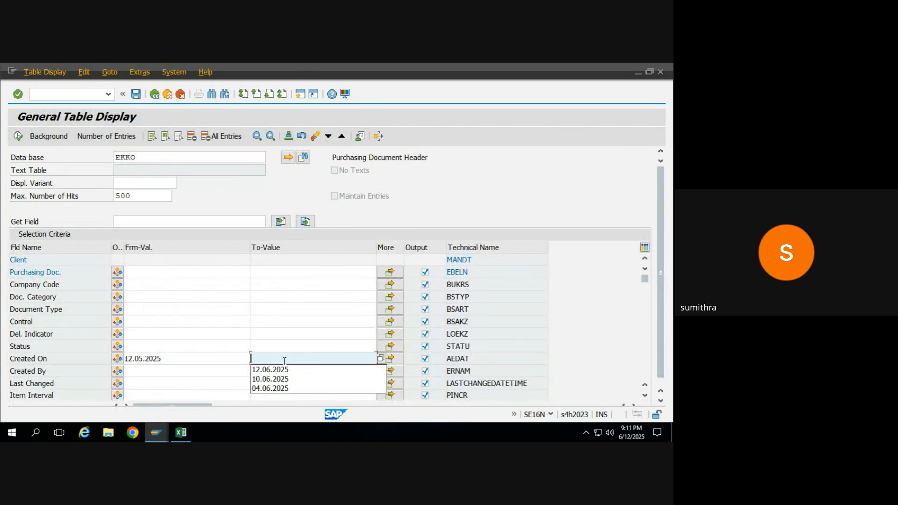
left_click(230, 357)
double_click(230, 356)
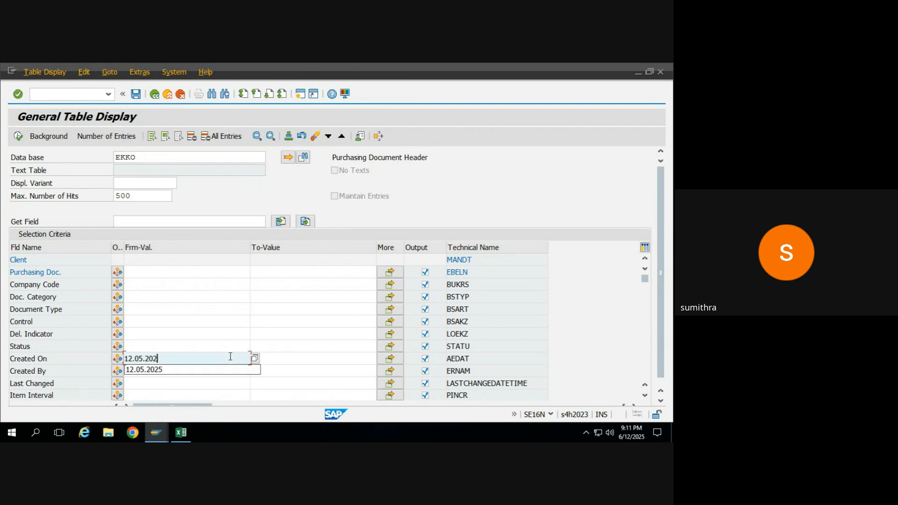
key("BackSpace")
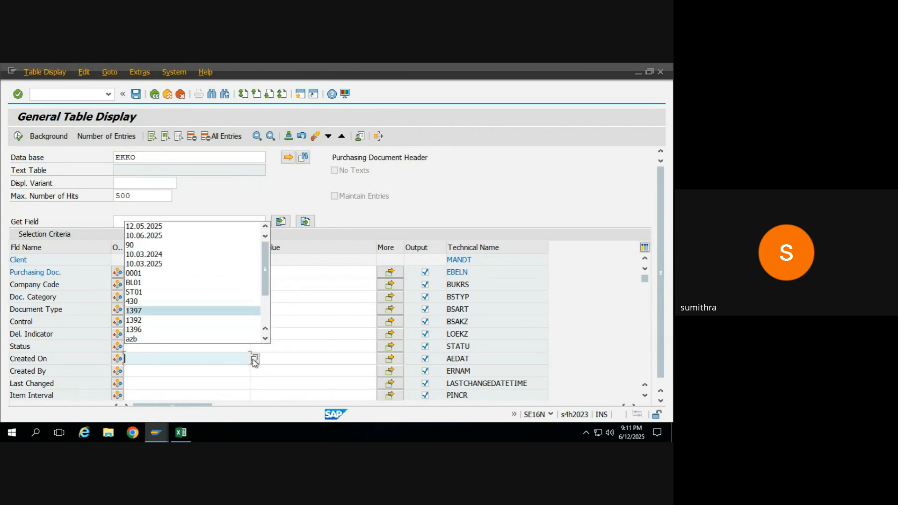
left_click(254, 358)
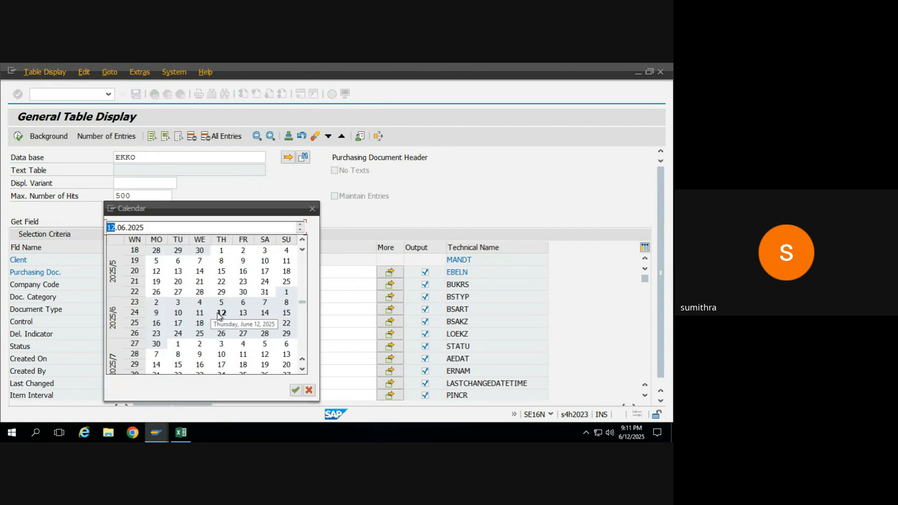
double_click(220, 312)
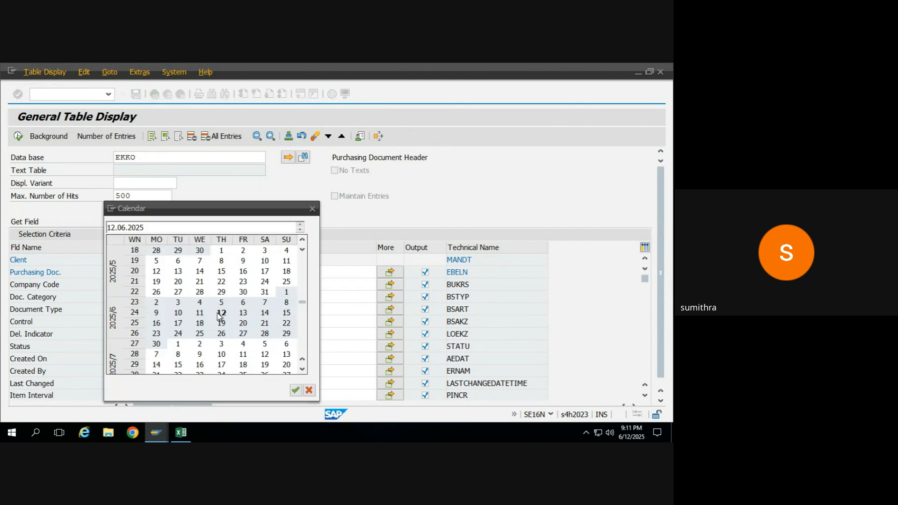
left_click(23, 136)
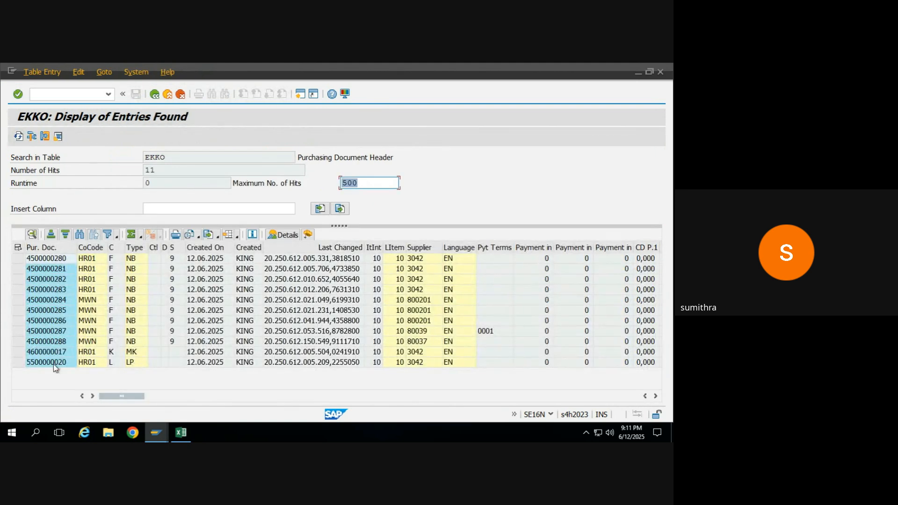
- Examine the new purchase order's EKKO row for its document number, company code, last-changed timestamp and supplier
left_click(64, 345)
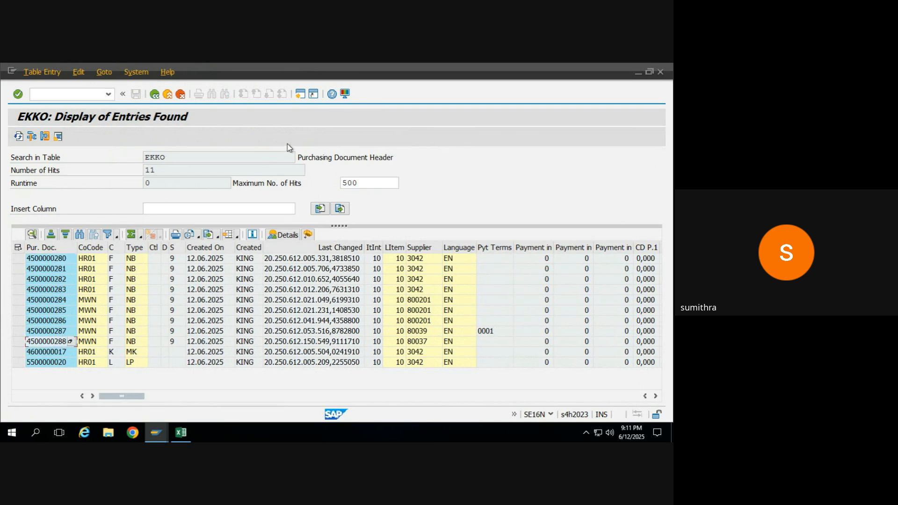
left_click(200, 159)
left_click(285, 344)
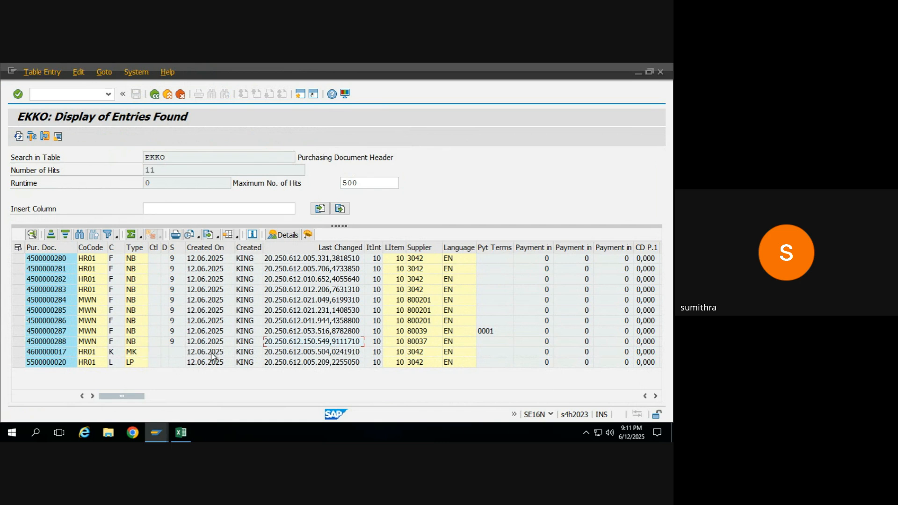
left_click(95, 341)
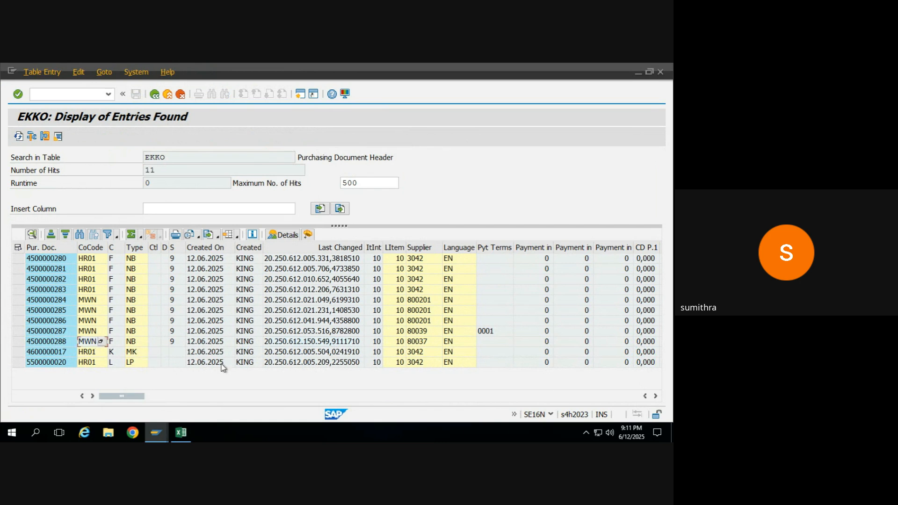
left_click(423, 341)
- Read through the remaining header columns of the new purchase order's row, including purchasing organization, purchasing group, currency and document date
key("Right")
key("Right")
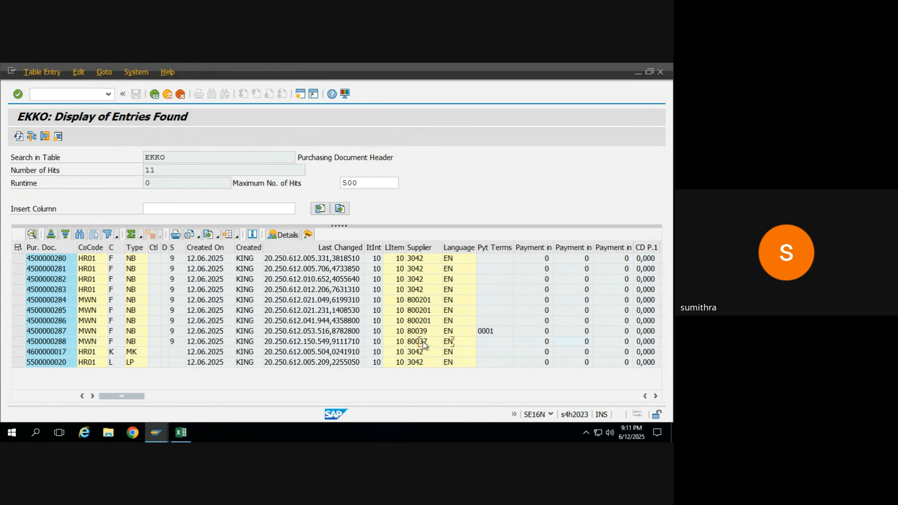
key("Right")
key("Right")
key("Right")
key("Right")
key("Right")
key("Right")
key("Right")
key("Right")
key("Right")
key("Right")
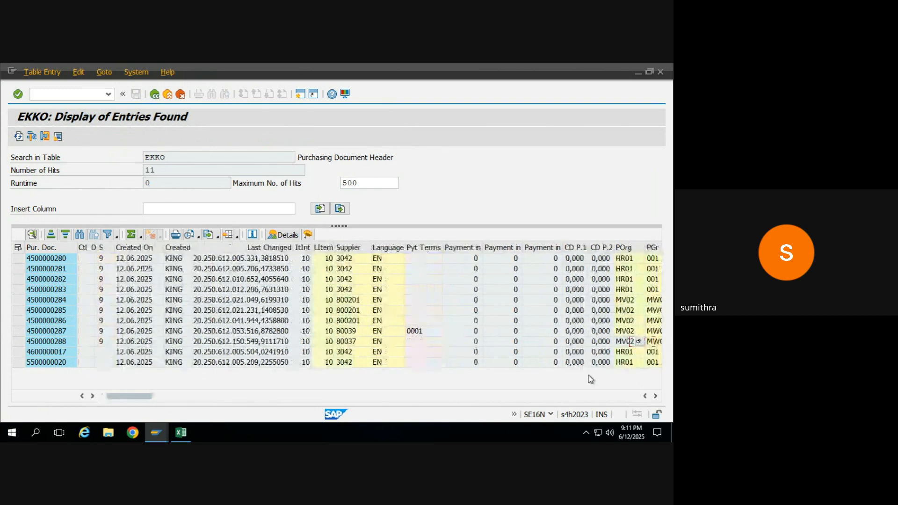
key("Right")
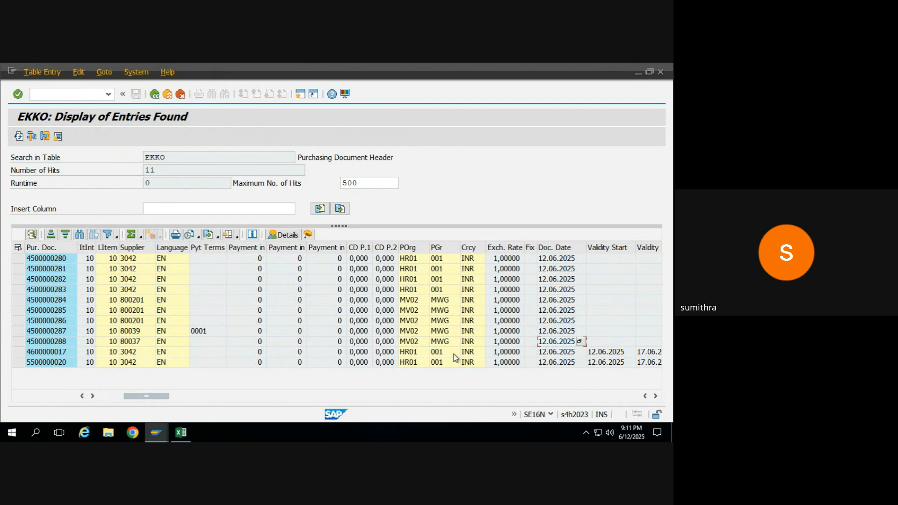
key("Right")
key("Right")
key("Right")
key("Right")
key("Right")
key("Right")
key("Right")
key("Right")
key("Right")
key("Right")
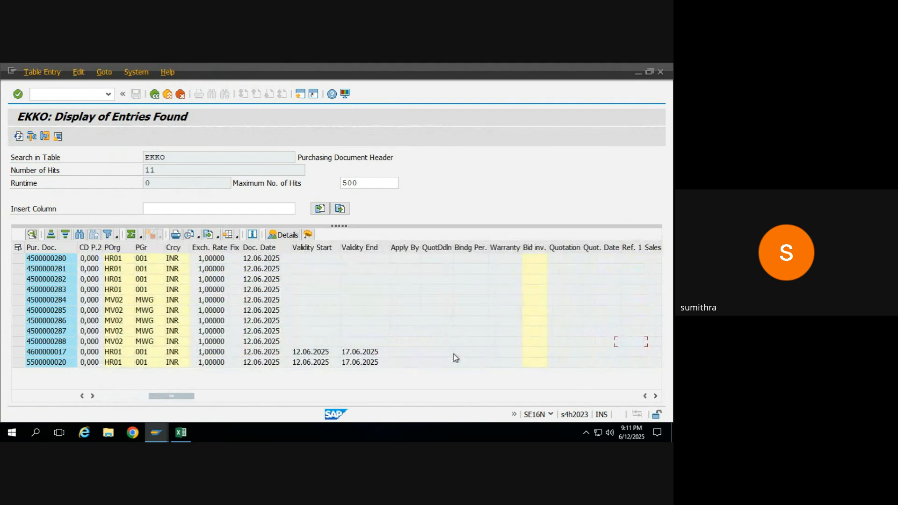
key("Right")
key("Right")
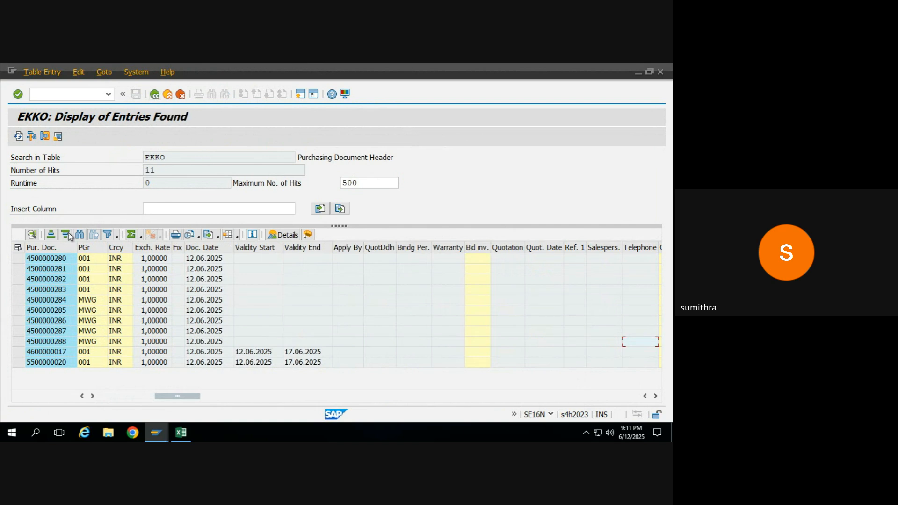
key("Home")
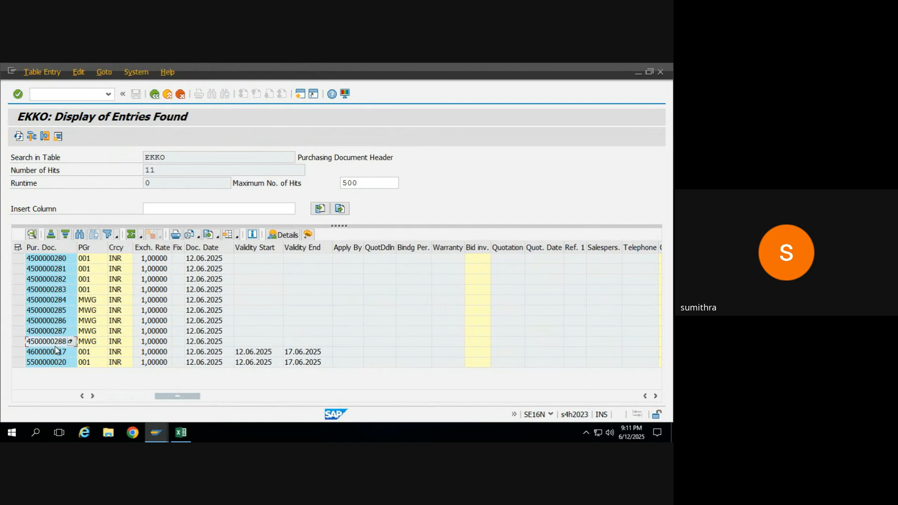
- Return from the EKKO results to the selection screen and load the purchasing document item table EKPO
left_click(155, 95)
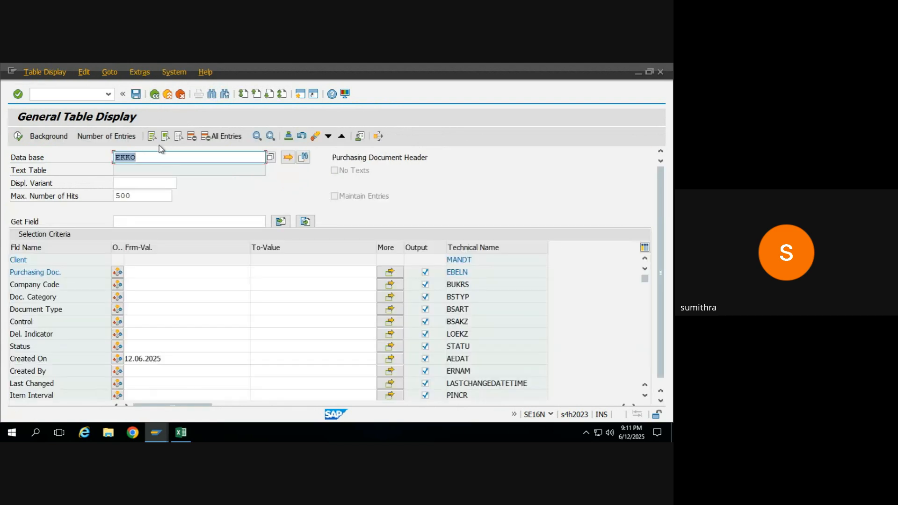
key("BackSpace")
key("BackSpace")
key("BackSpace")
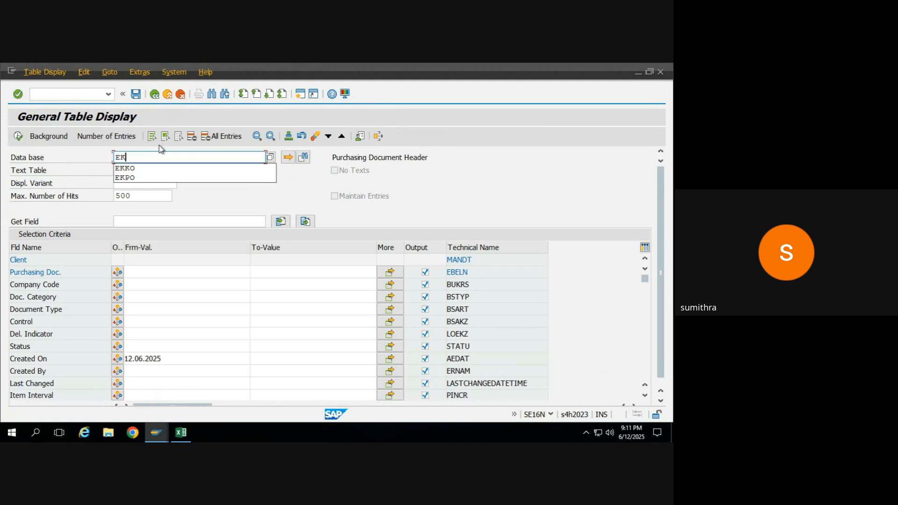
type("PO")
key("alt+Tab")
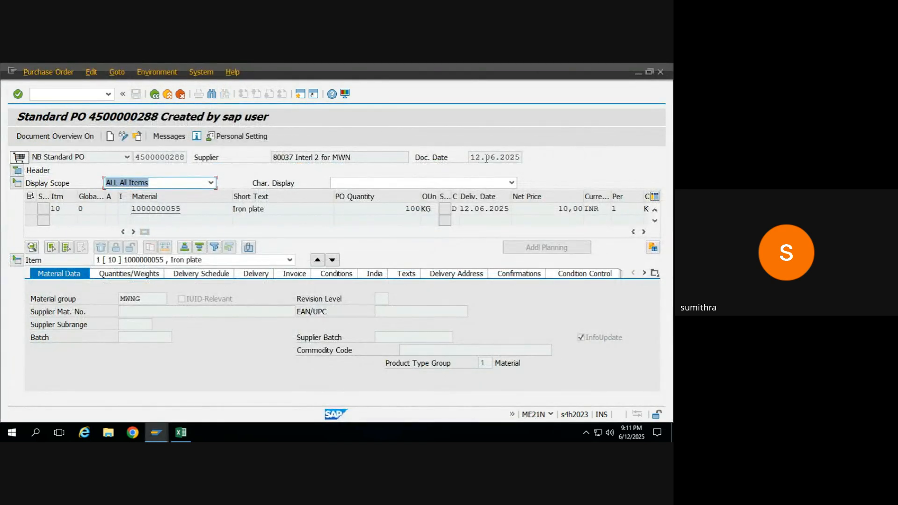
key("alt+Tab")
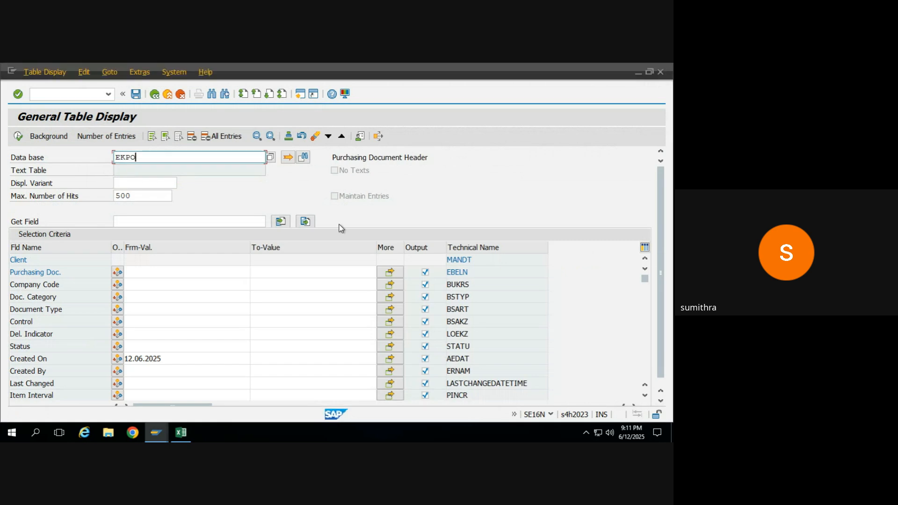
key("Return")
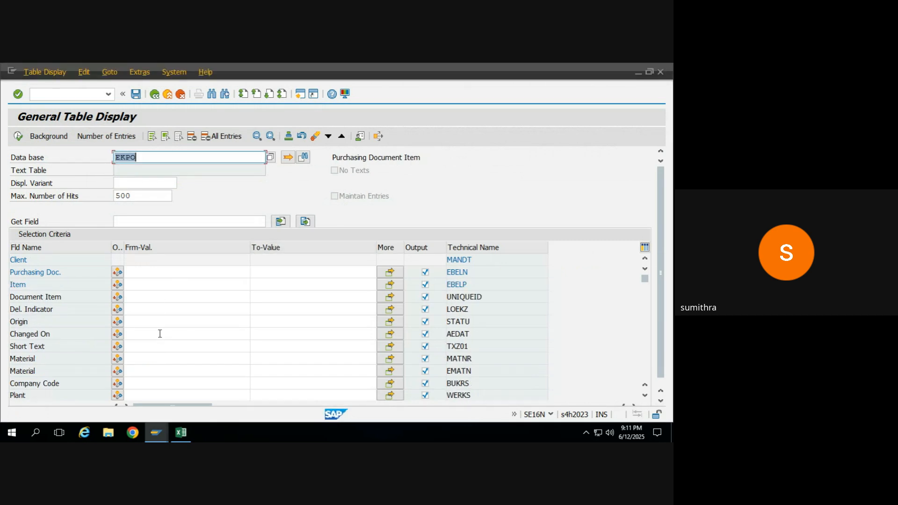
- Restrict the EKPO selection to the new purchase order's document number and run the query
left_click(150, 272)
key("ctrl+v")
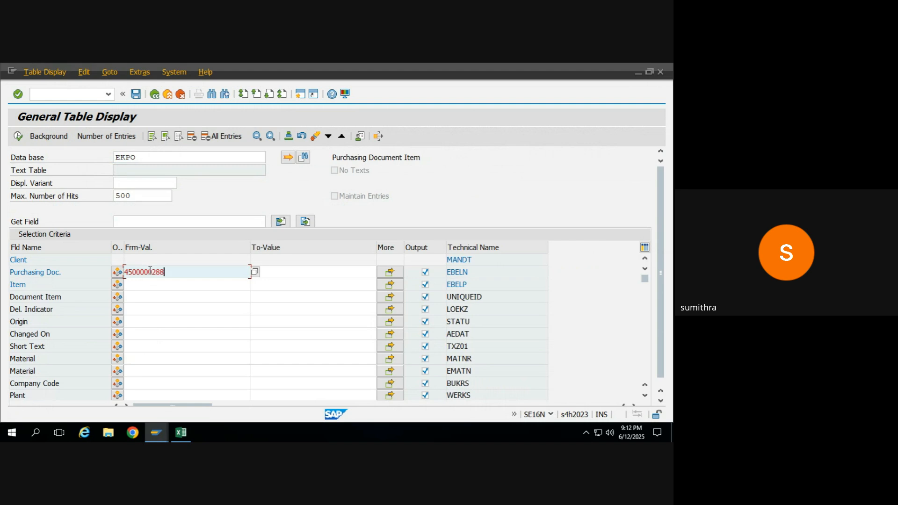
left_click(18, 136)
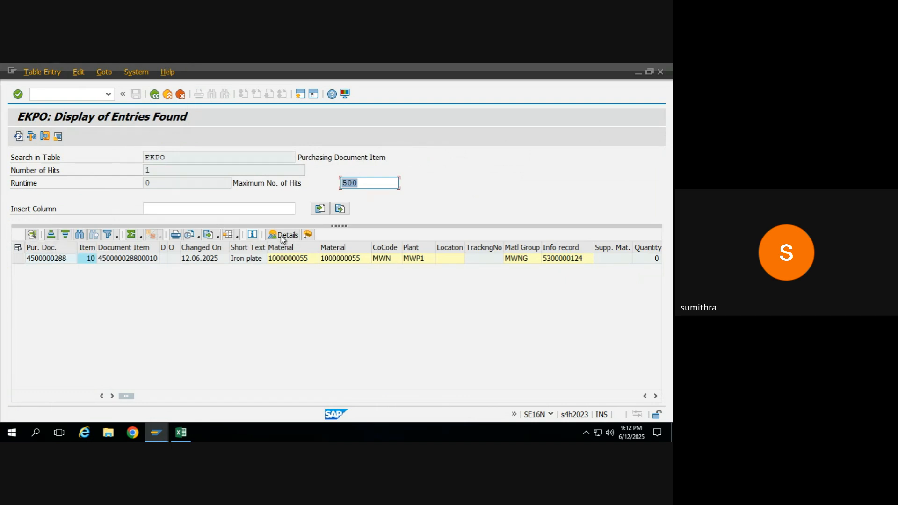
- Compare the EKPO item row with the purchase order, checking the document number, material, material group and quantity
key("alt+Tab")
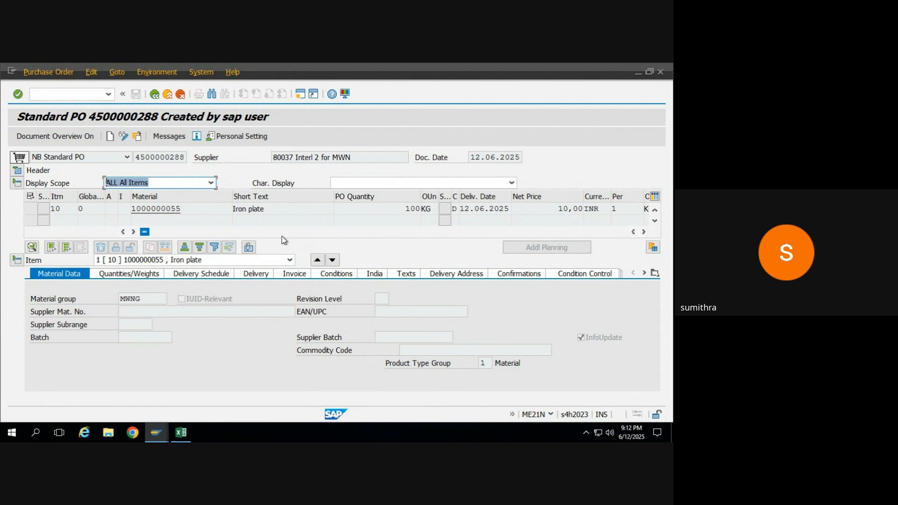
key("alt+Tab")
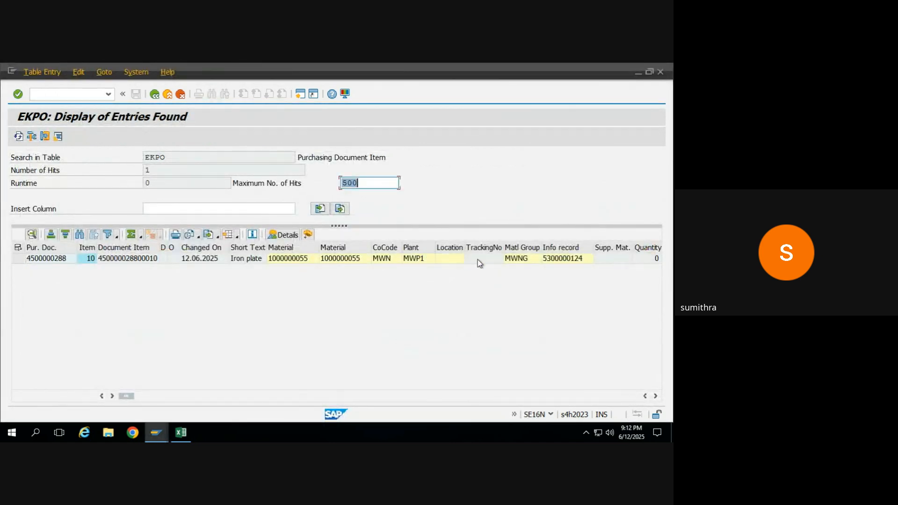
left_click(517, 261)
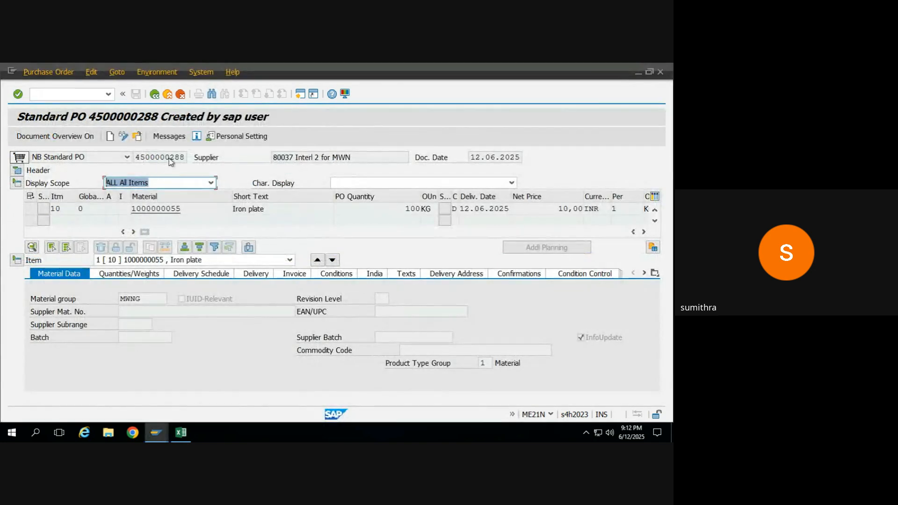
double_click(169, 156)
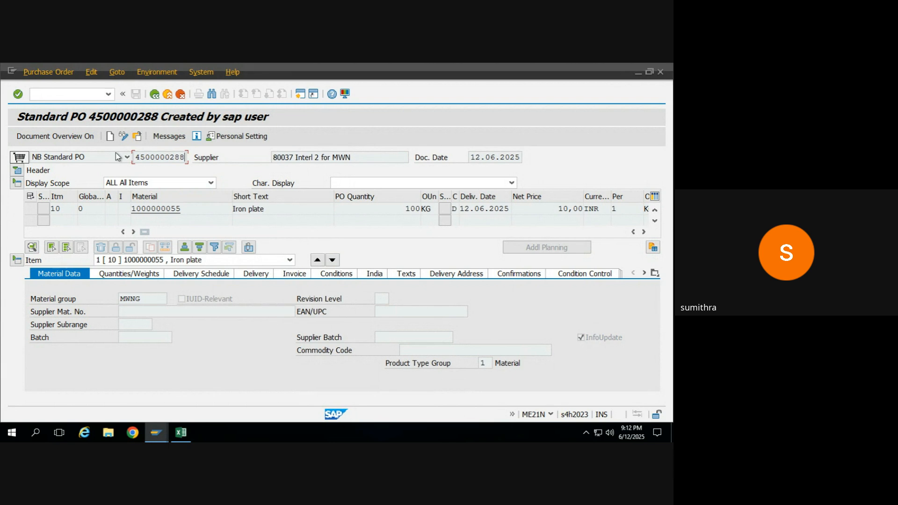
left_click(374, 210)
key("alt+Tab")
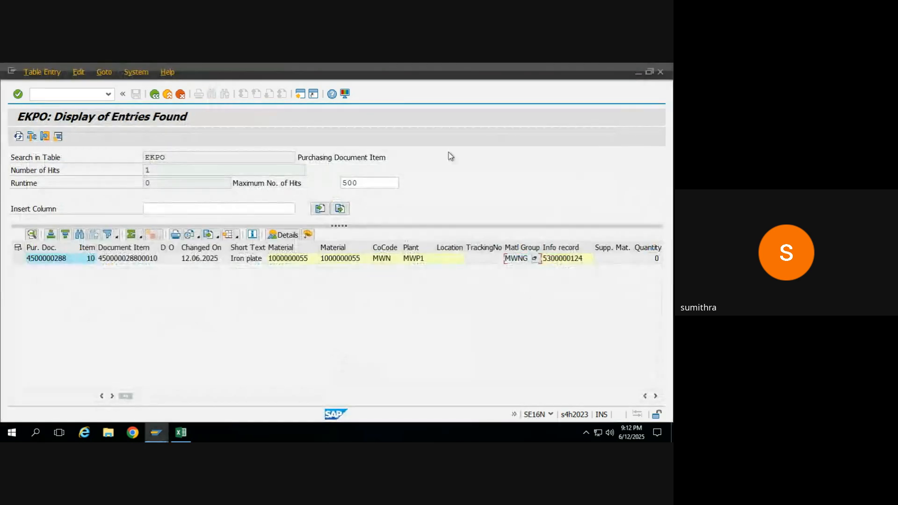
mouse_move(489, 63)
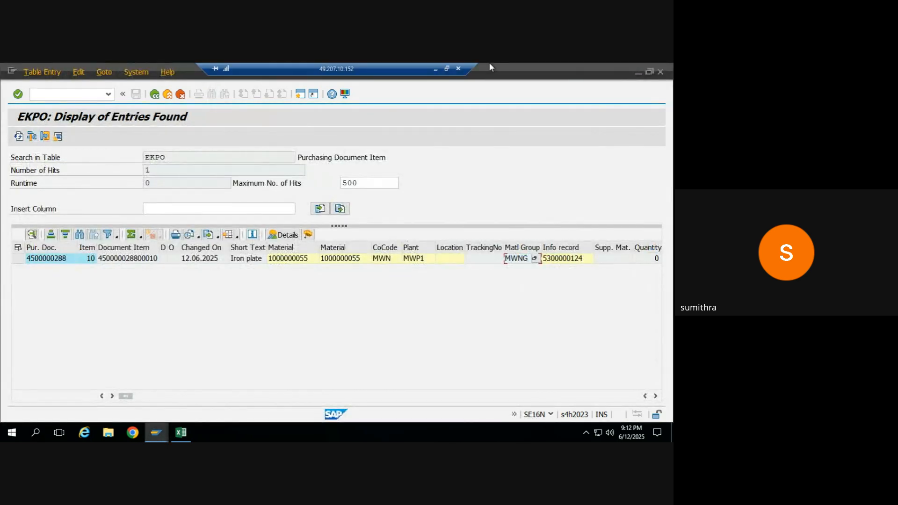
left_click(435, 70)
mouse_move(275, 432)
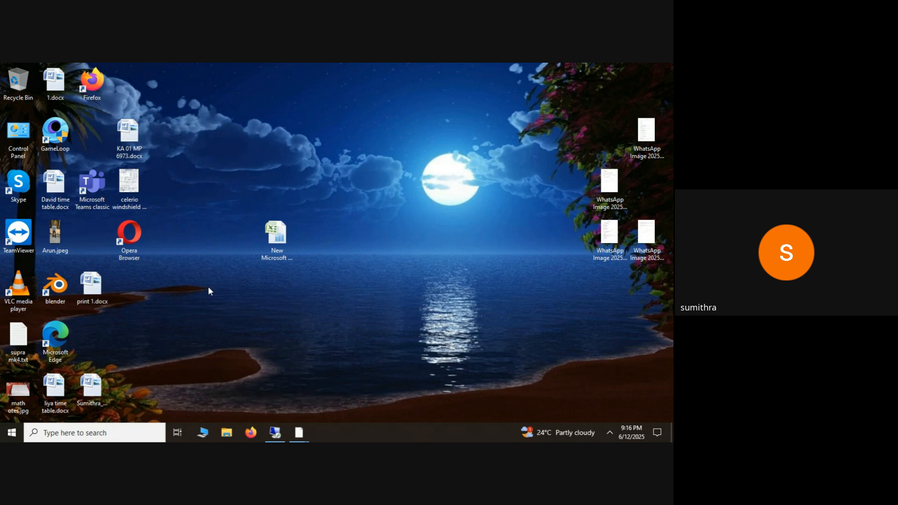
key("alt+Tab")
key("super")
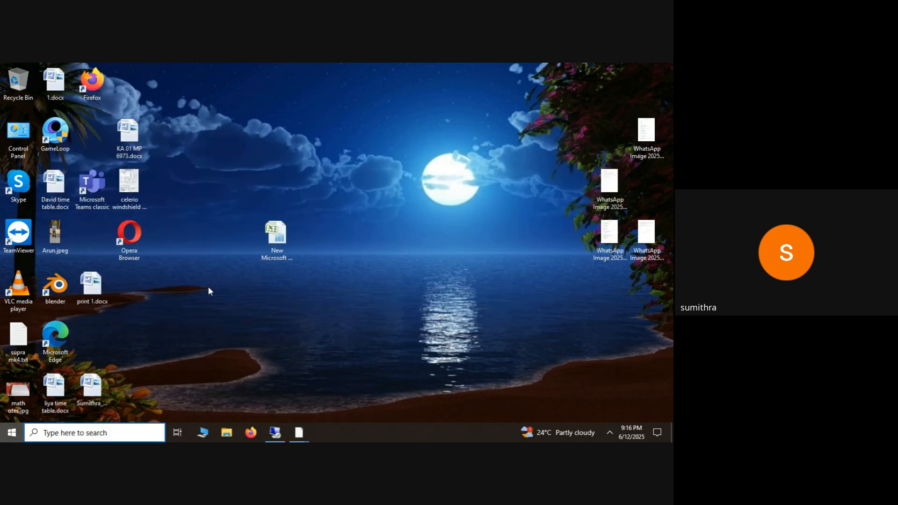
key("alt+Tab")
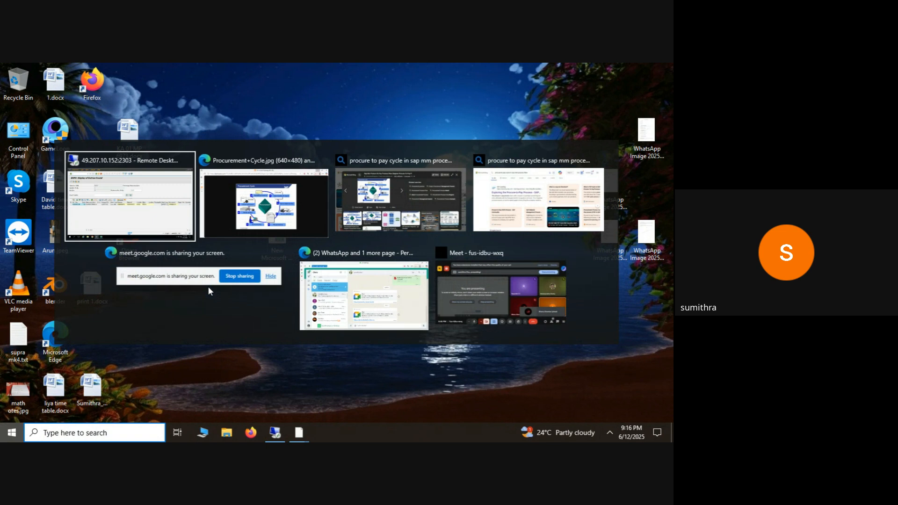
key("alt+Tab")
key("alt+Tab")
key("alt+Tab")
key("alt+Tab")
key("alt+Tab")
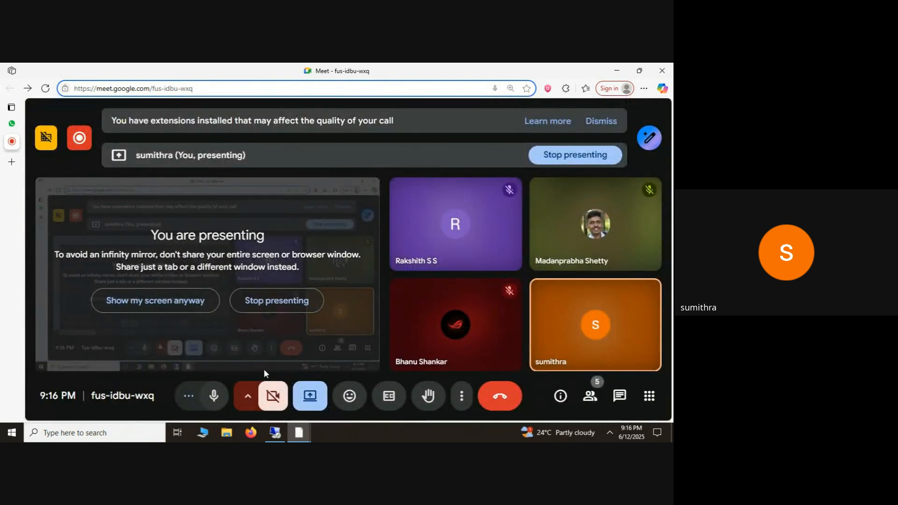
left_click(212, 405)
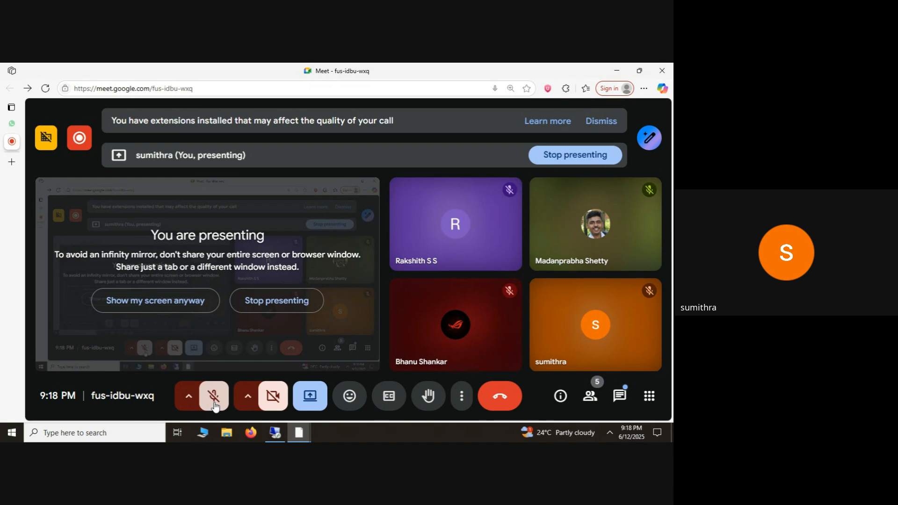
left_click(215, 403)
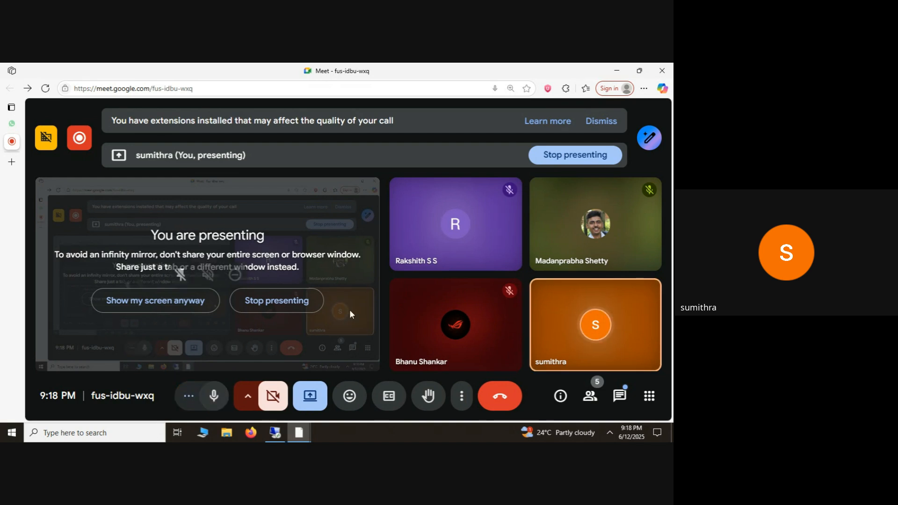
key("alt+Tab")
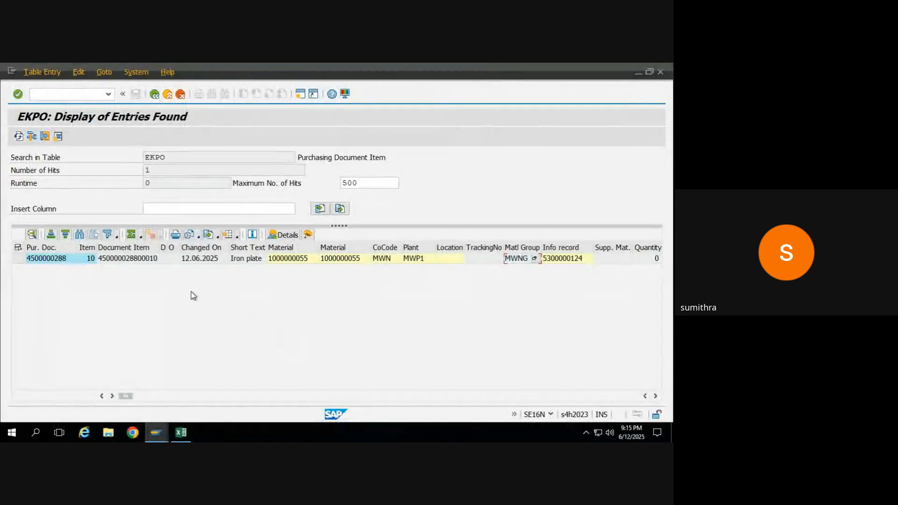
- Go back to the new standard purchase order and review the list of available item detail sections
left_click(40, 260)
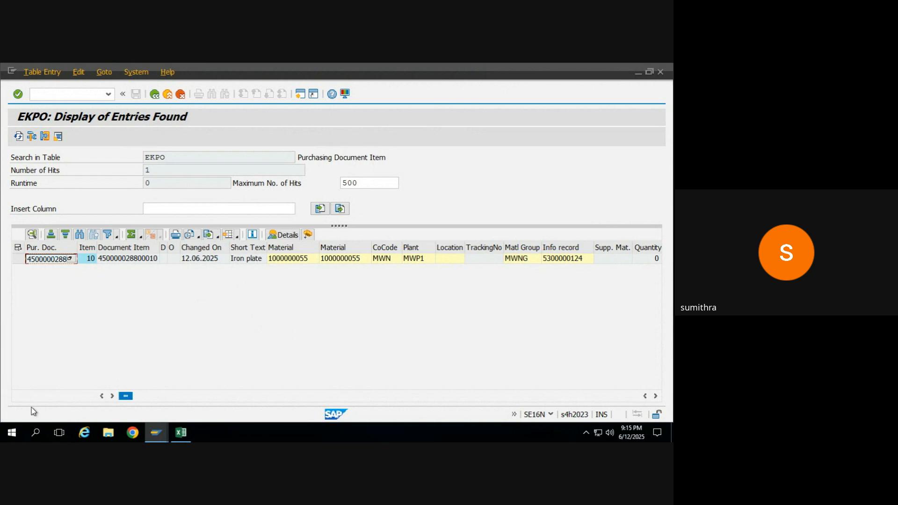
mouse_move(160, 434)
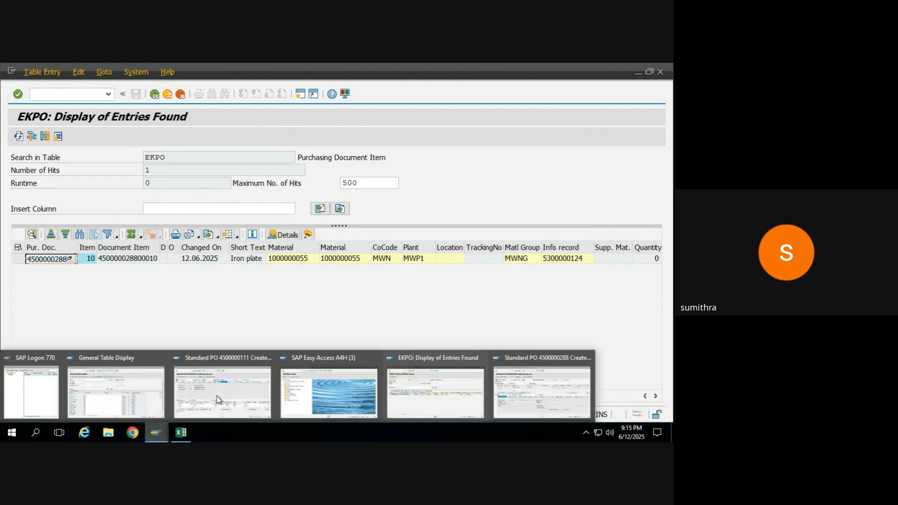
left_click(515, 399)
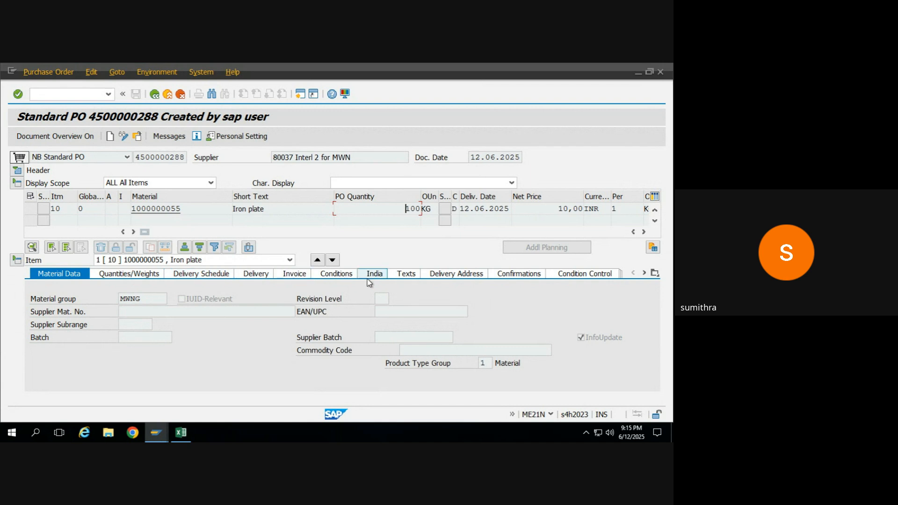
left_click(655, 273)
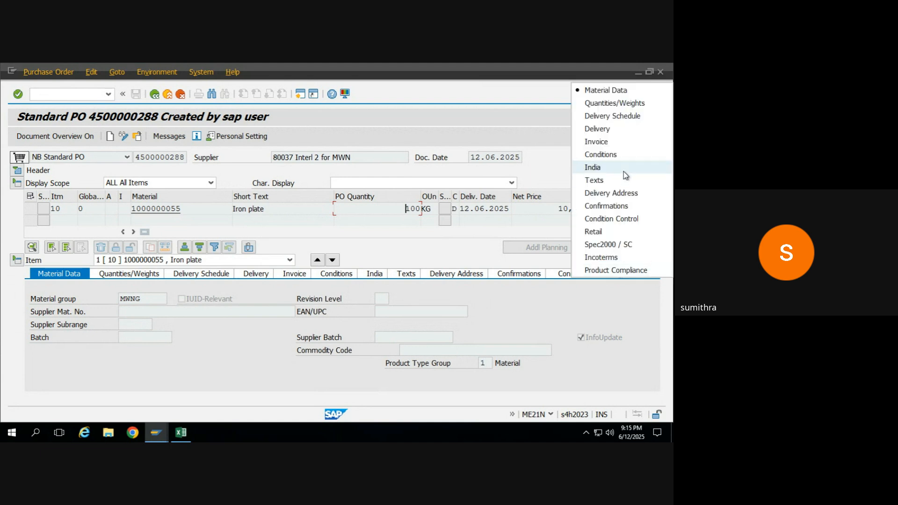
left_click(550, 323)
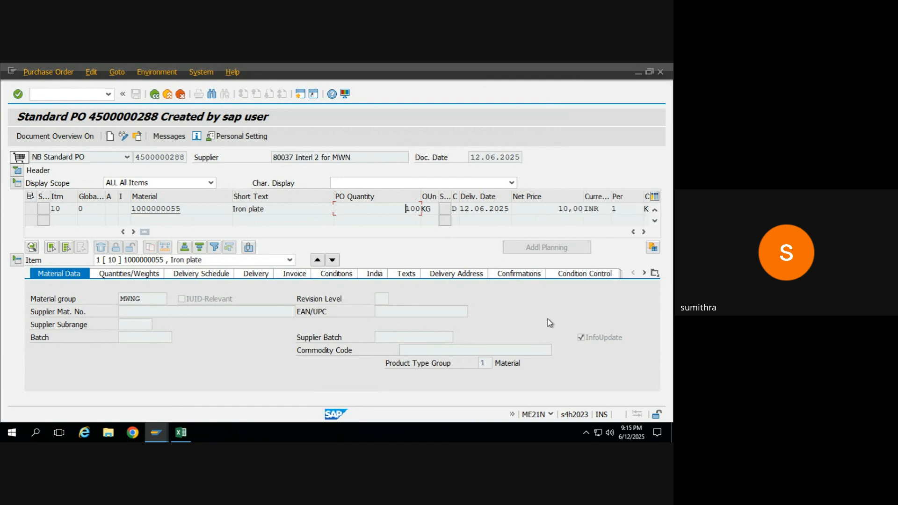
- Open a new SAP session and start the goods movement transaction MIGO
left_click(300, 94)
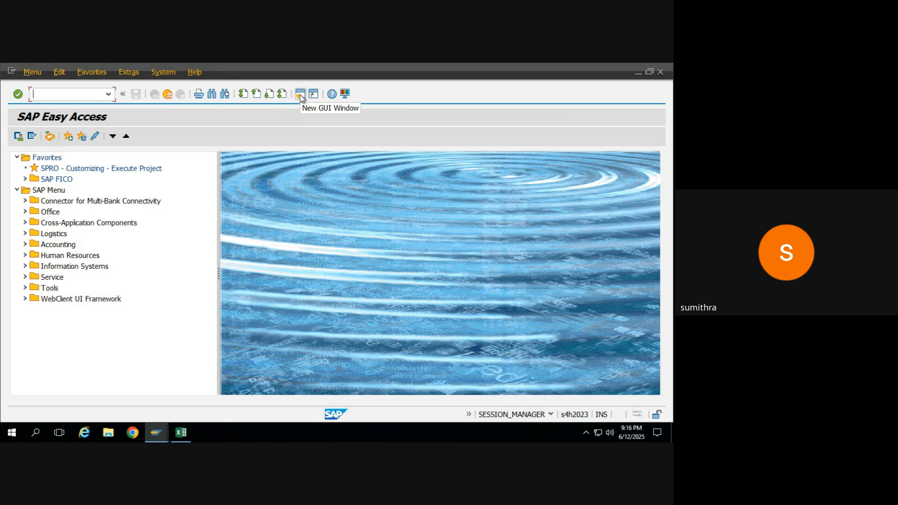
left_click(299, 96)
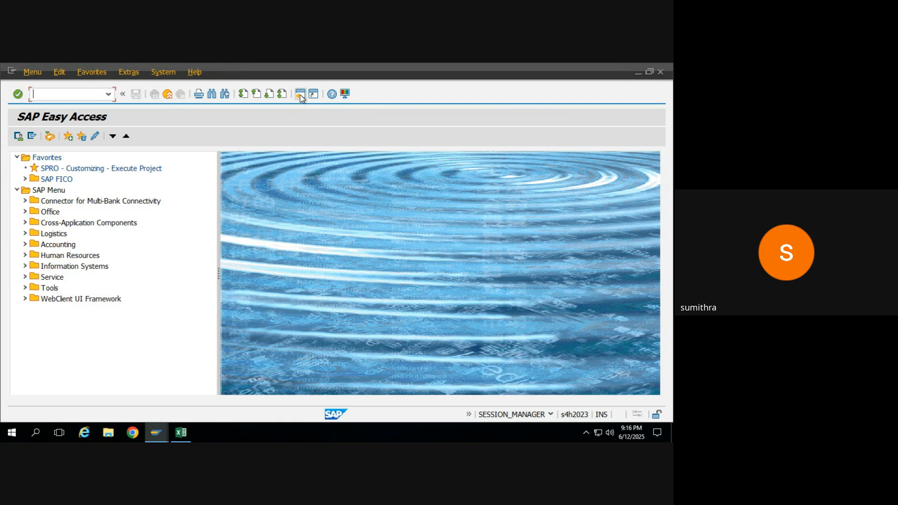
type("MIGO")
key("Return")
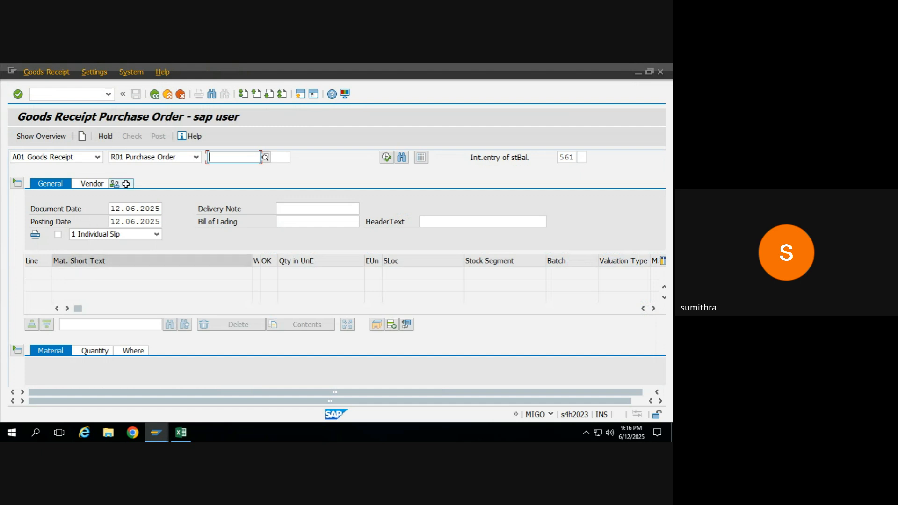
- Load the new purchase order into an A01 Goods Receipt with reference R01 Purchase Order and movement type 101
left_click(97, 157)
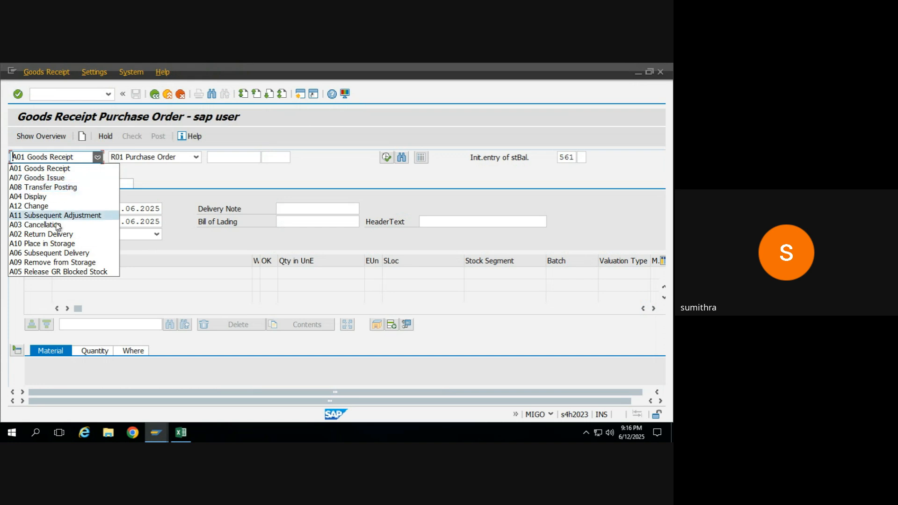
left_click(67, 171)
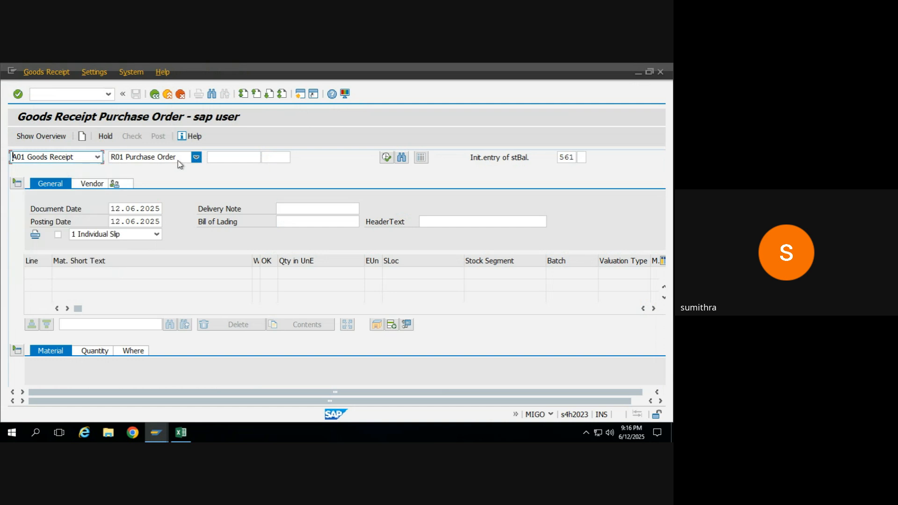
left_click(222, 159)
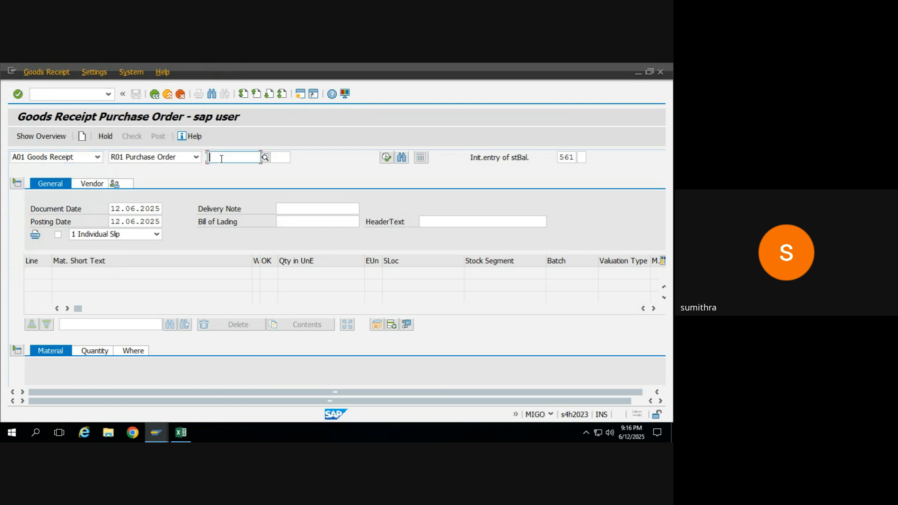
key("ctrl+v")
left_click(573, 157)
key("BackSpace")
key("BackSpace")
key("BackSpace")
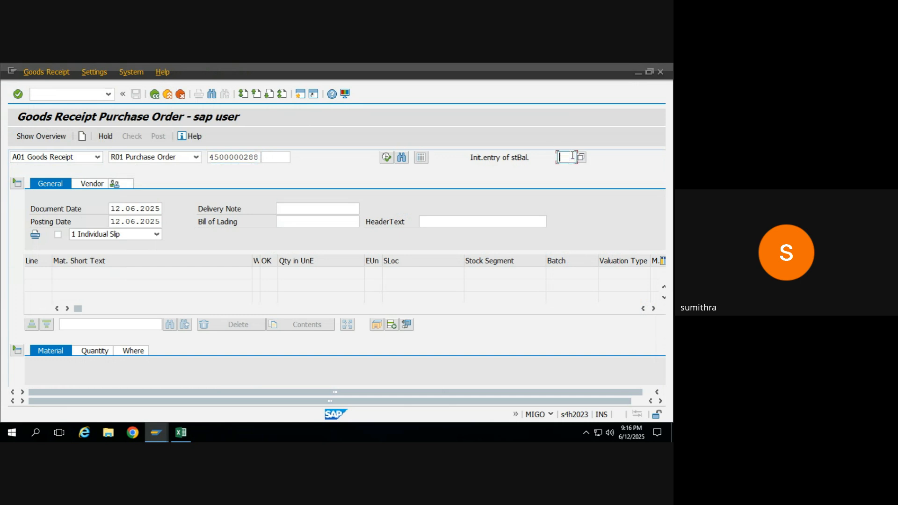
type("101")
key("Return")
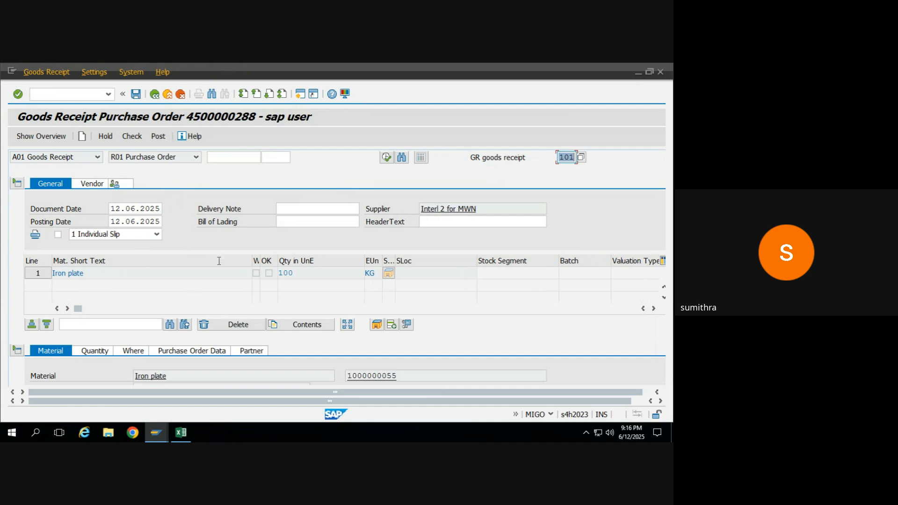
- Review the iron plate item's quantity, purchase order data and location details in the goods receipt
left_click(309, 271)
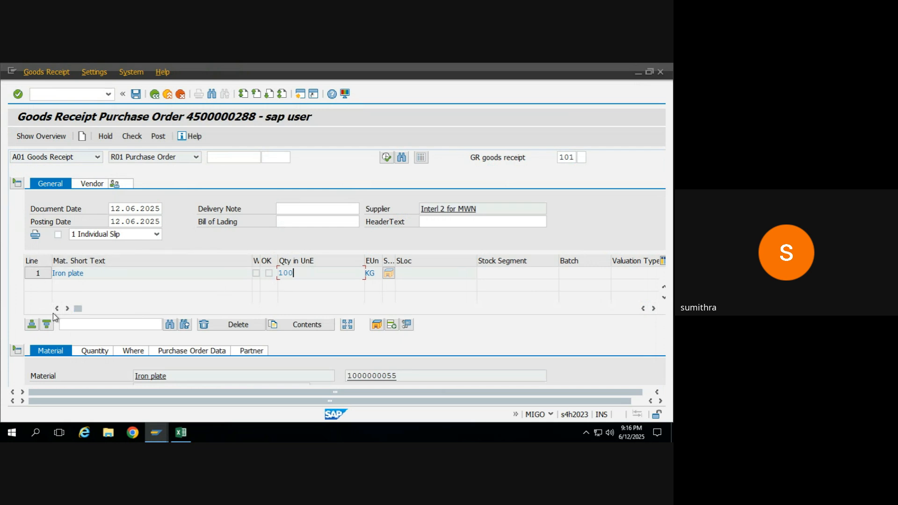
left_click(92, 351)
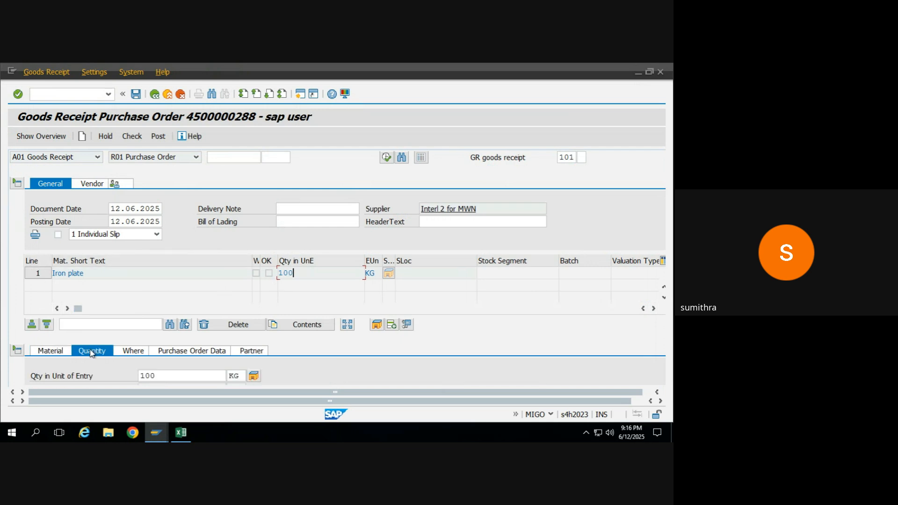
left_click(182, 351)
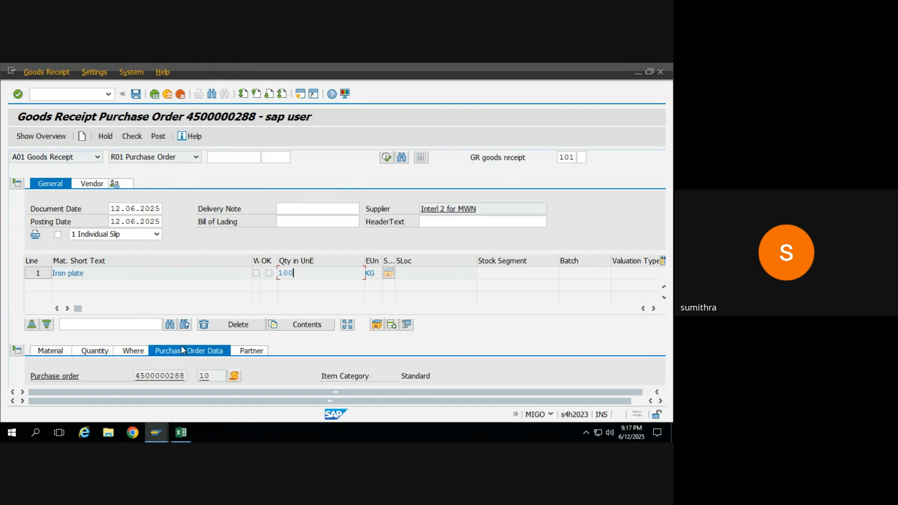
left_click(142, 352)
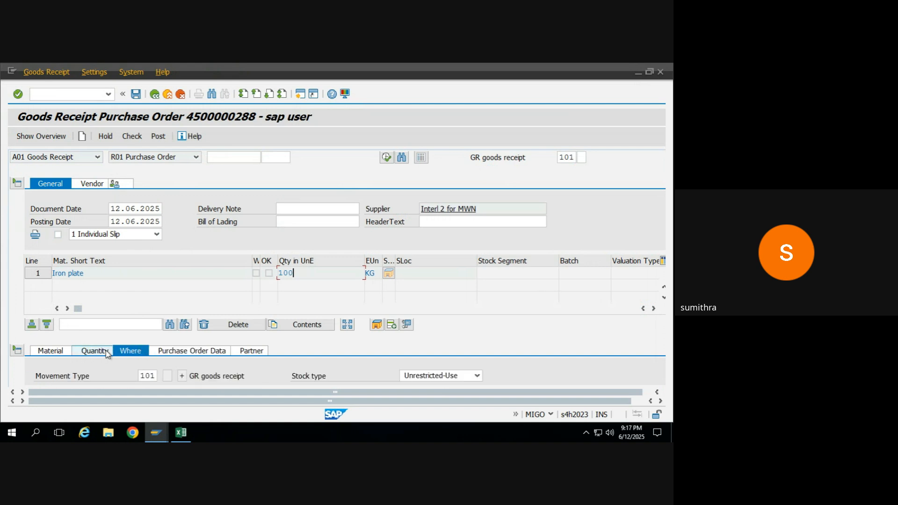
left_click(107, 353)
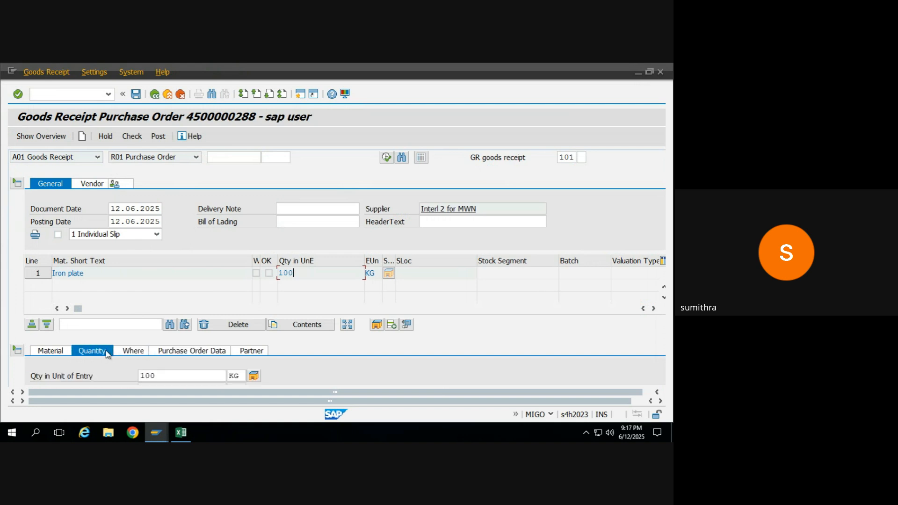
- Enter 100 KG as the iron plate's quantity in unit of entry and check the goods receipt
left_click(16, 183)
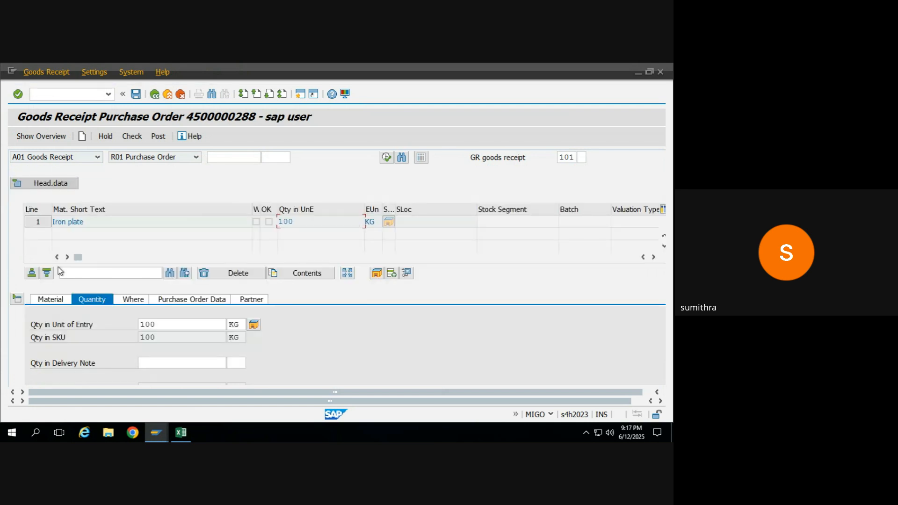
left_click(181, 325)
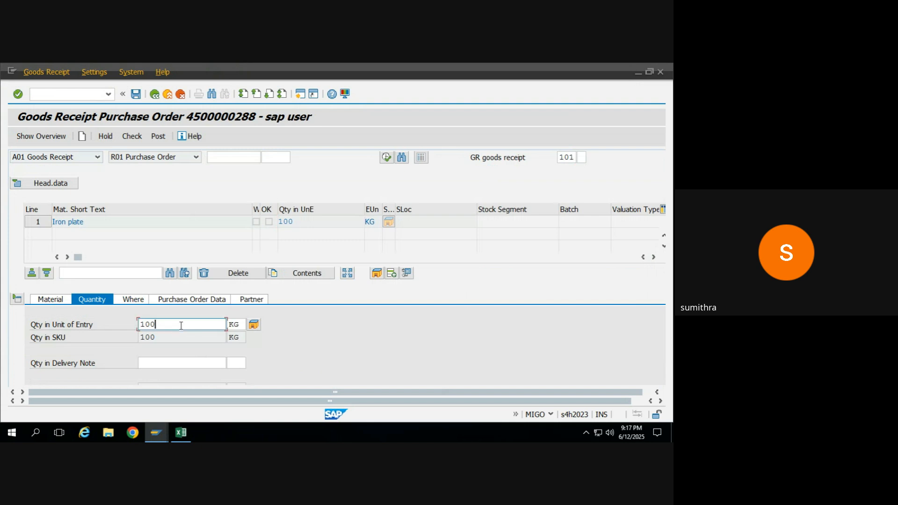
key("BackSpace")
key("BackSpace")
key("BackSpace")
type("100")
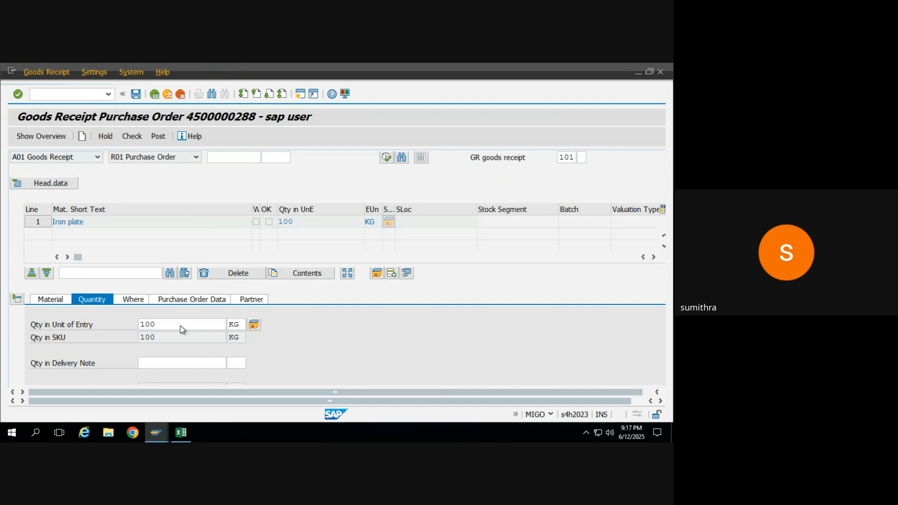
double_click(181, 326)
left_click(172, 323)
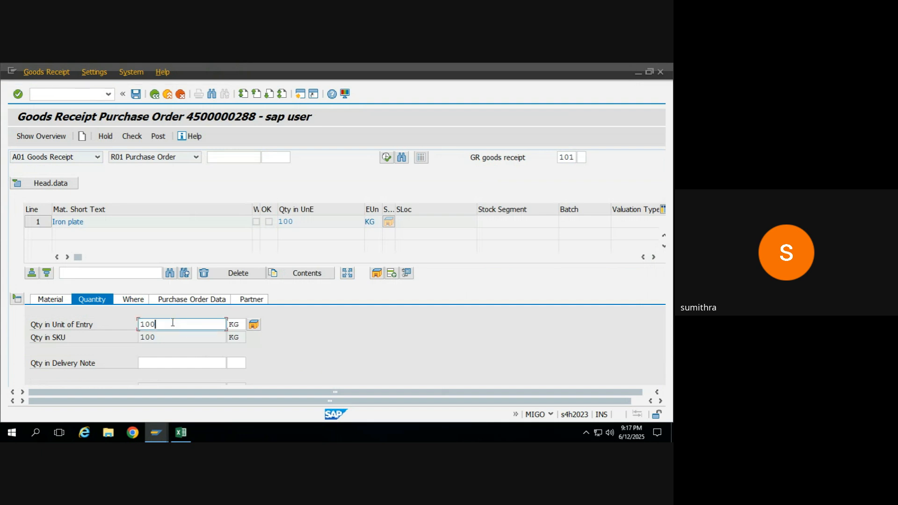
left_click(133, 136)
left_click(133, 137)
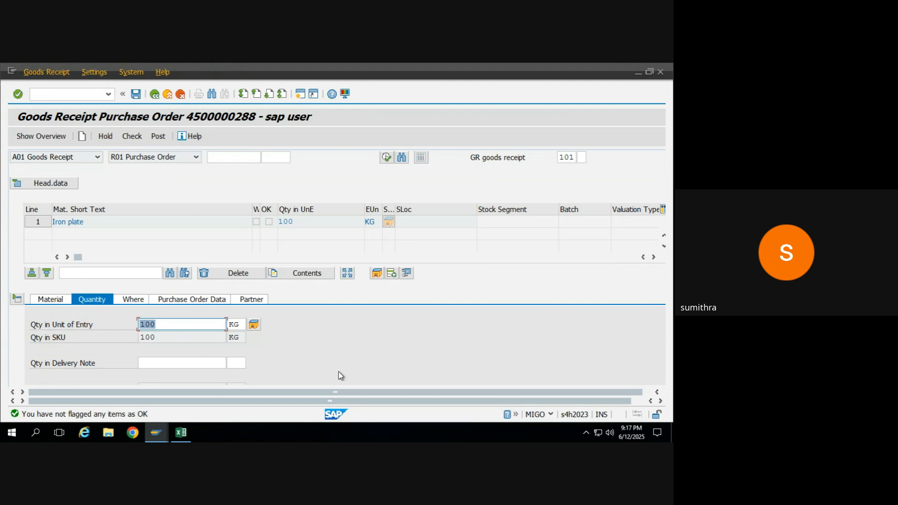
left_click(17, 300)
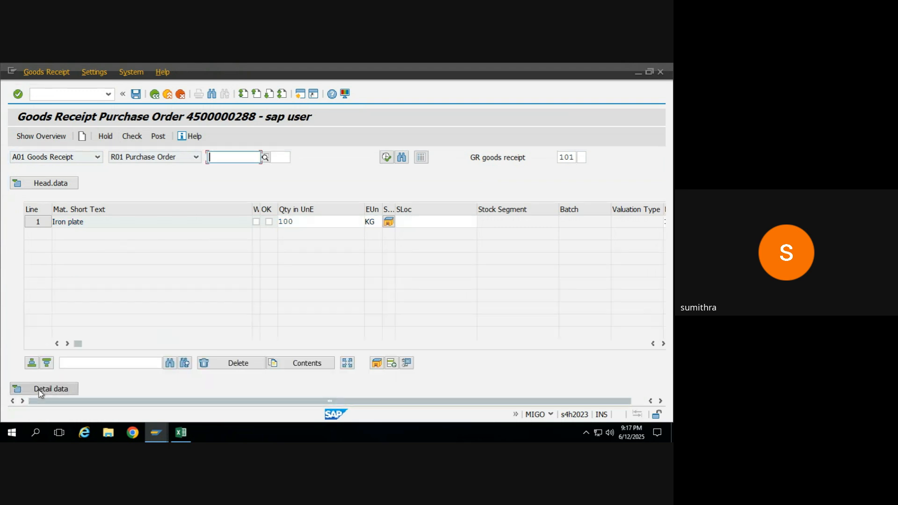
left_click(36, 390)
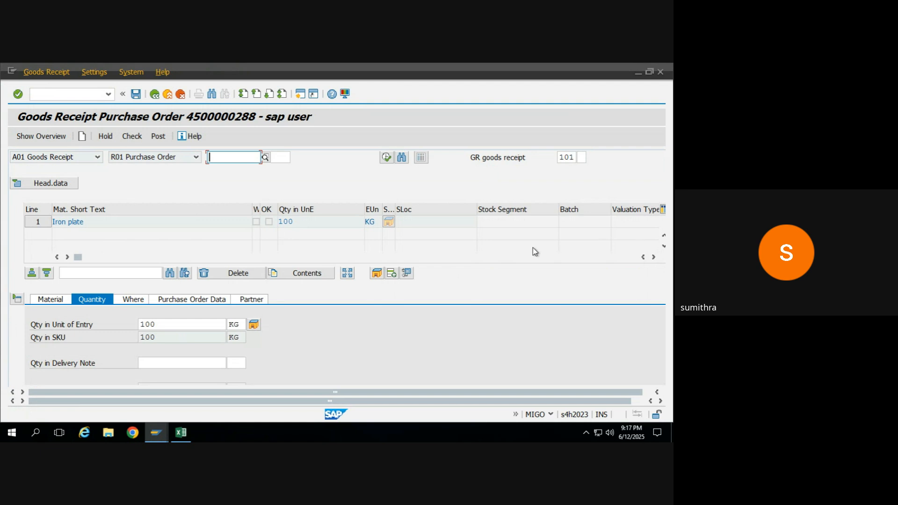
left_click(650, 73)
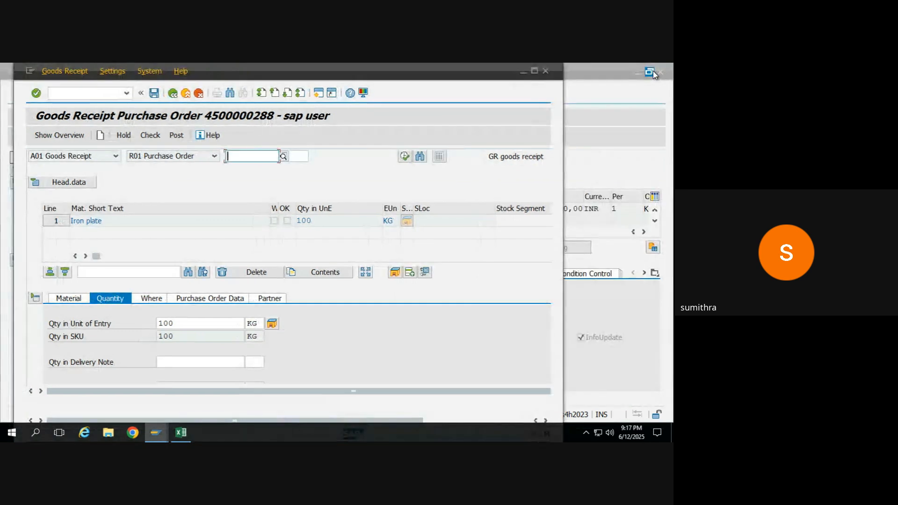
left_click(534, 71)
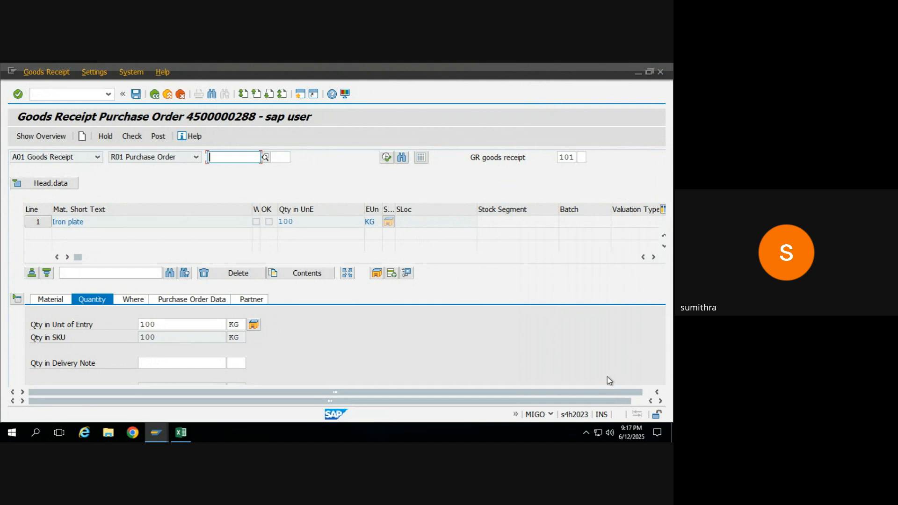
- Flag the iron plate item as OK, run the document check again and close its log
left_click_drag(599, 403, 646, 397)
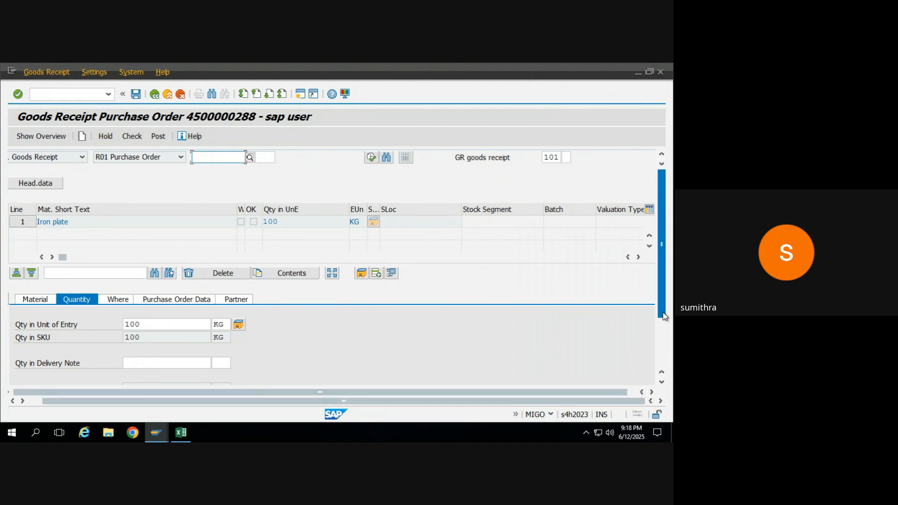
left_click_drag(662, 318, 664, 369)
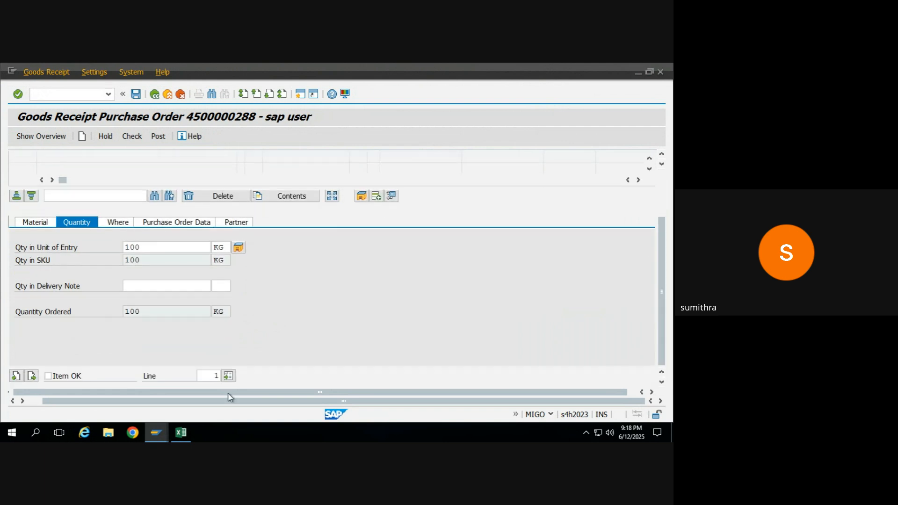
left_click(55, 378)
left_click(131, 136)
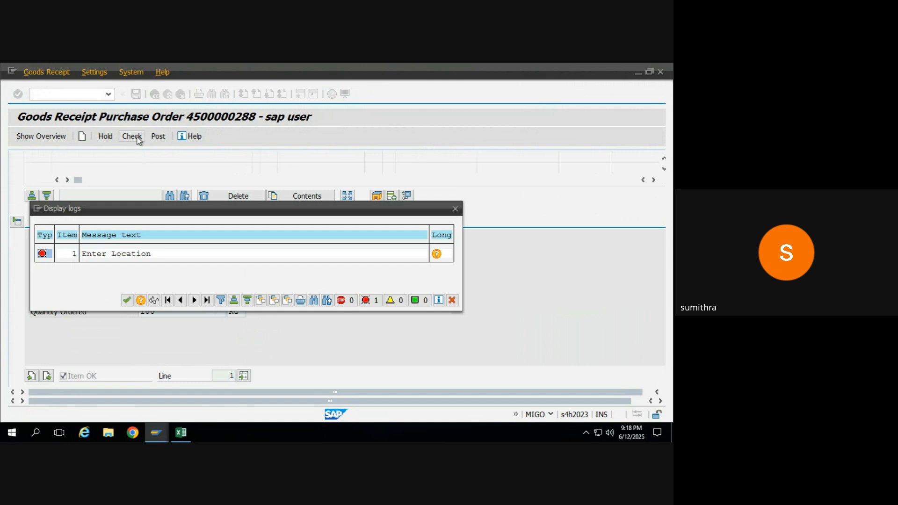
left_click(126, 300)
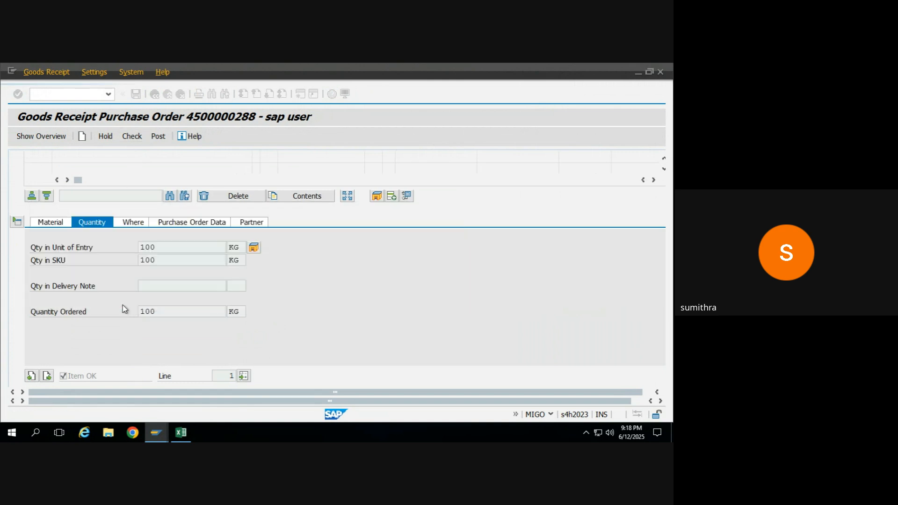
- Assign storage location MWS1 to the iron plate item, then check and post the goods receipt
left_click(133, 223)
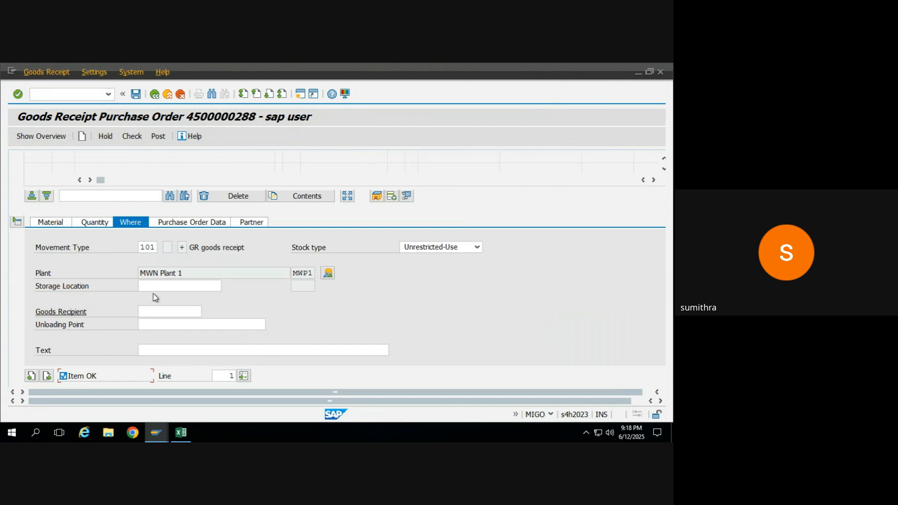
left_click(162, 285)
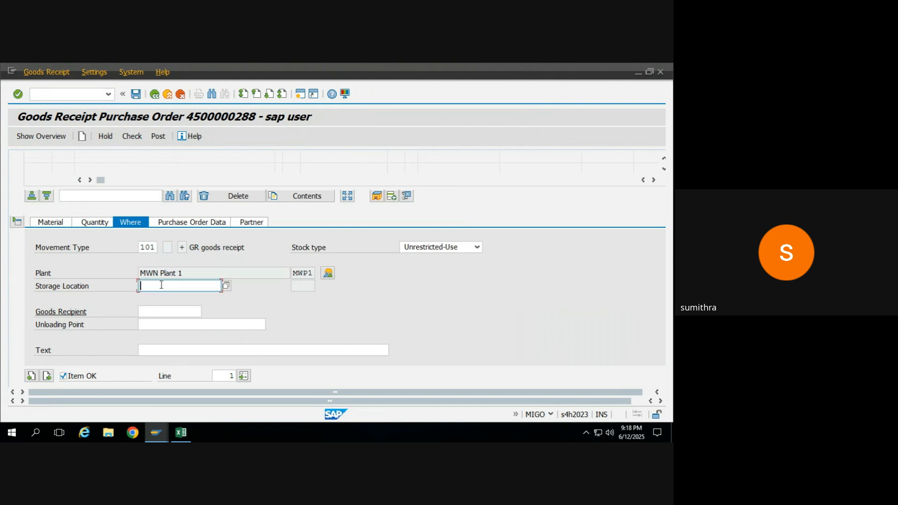
left_click(226, 286)
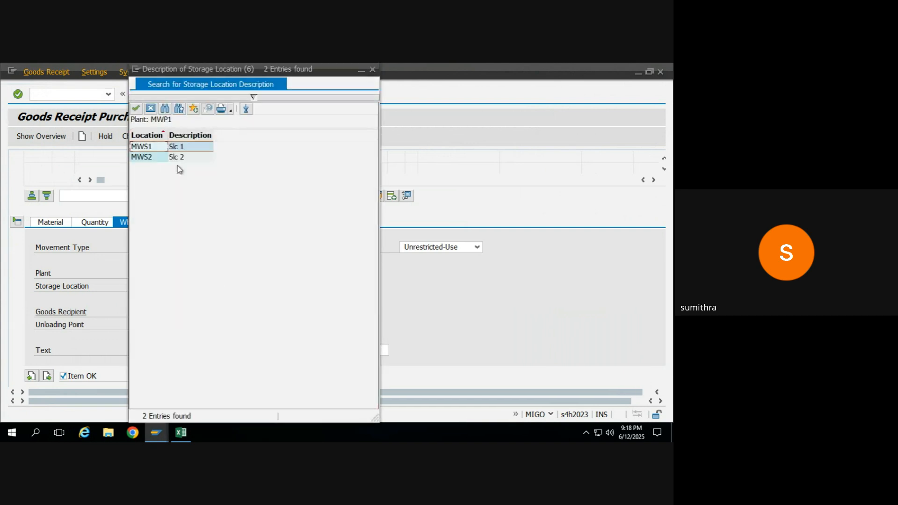
double_click(142, 146)
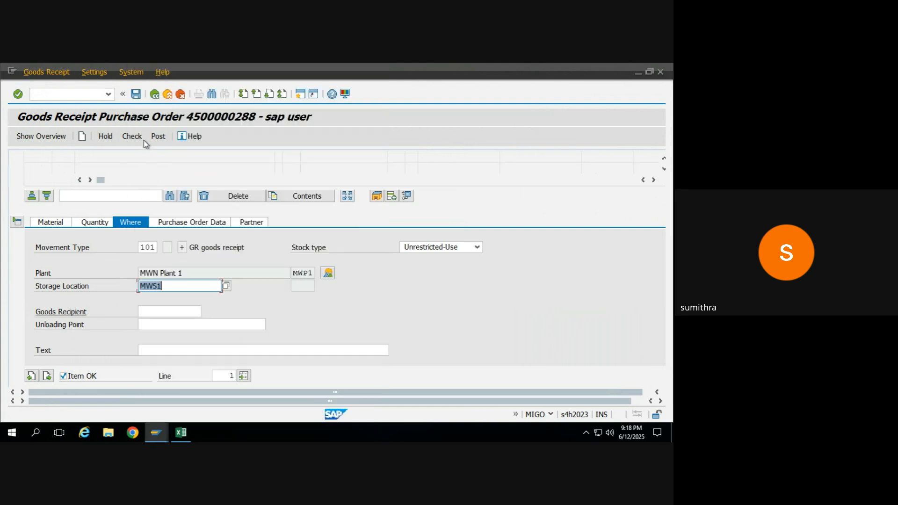
left_click(132, 136)
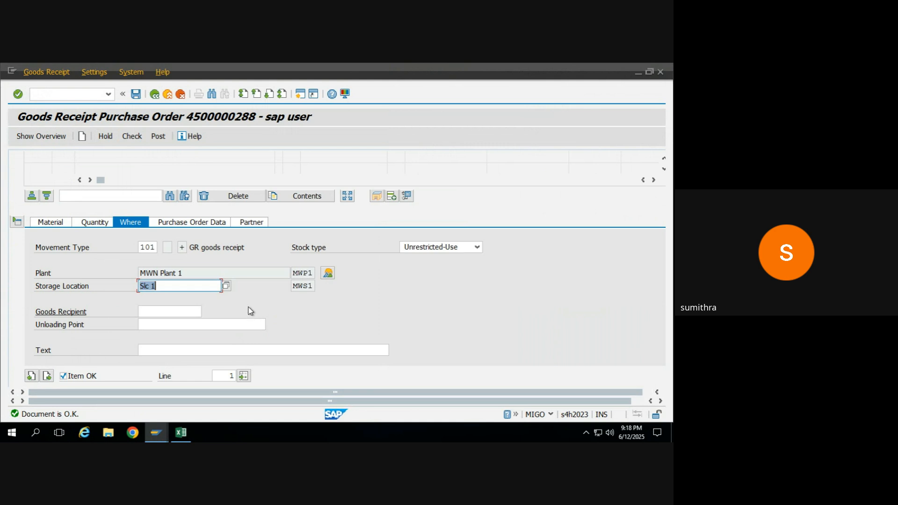
left_click(159, 136)
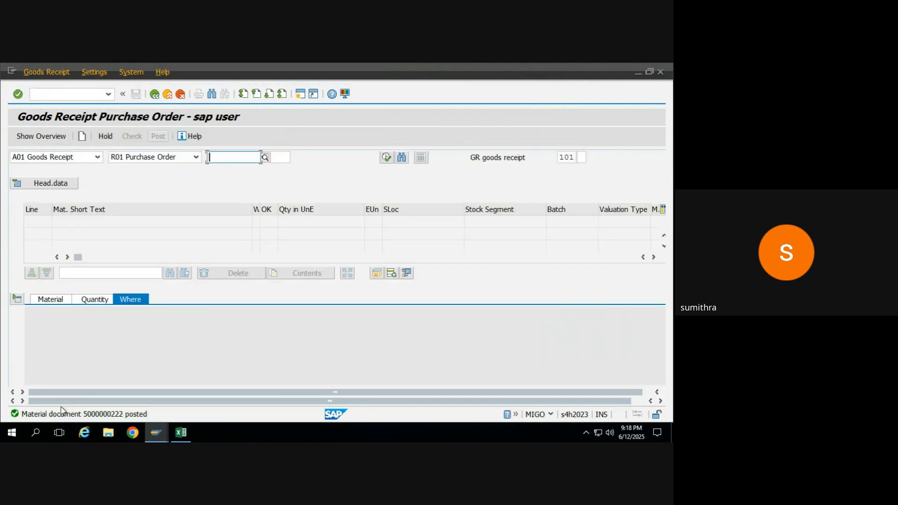
- Switch to the new standard purchase order, reload it and open the item's purchase order history
mouse_move(161, 432)
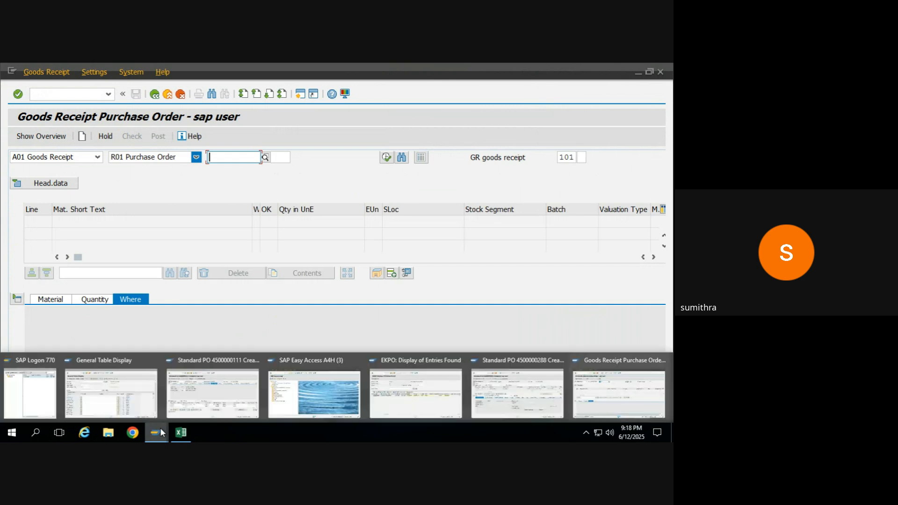
left_click(522, 394)
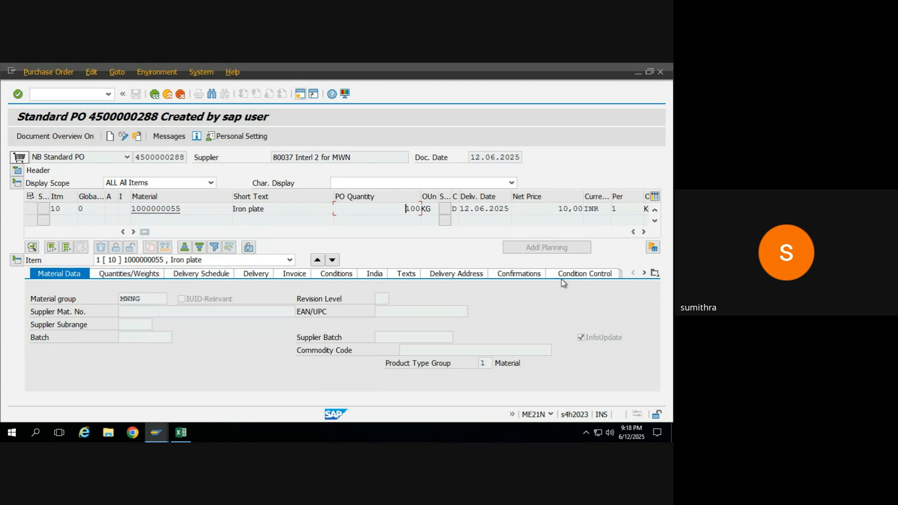
left_click(138, 137)
key("ctrl+c")
key("Return")
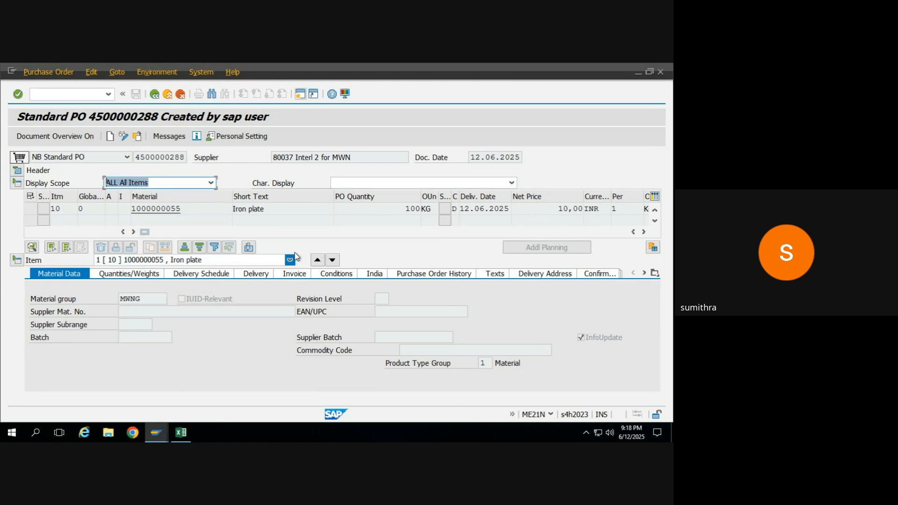
left_click(416, 274)
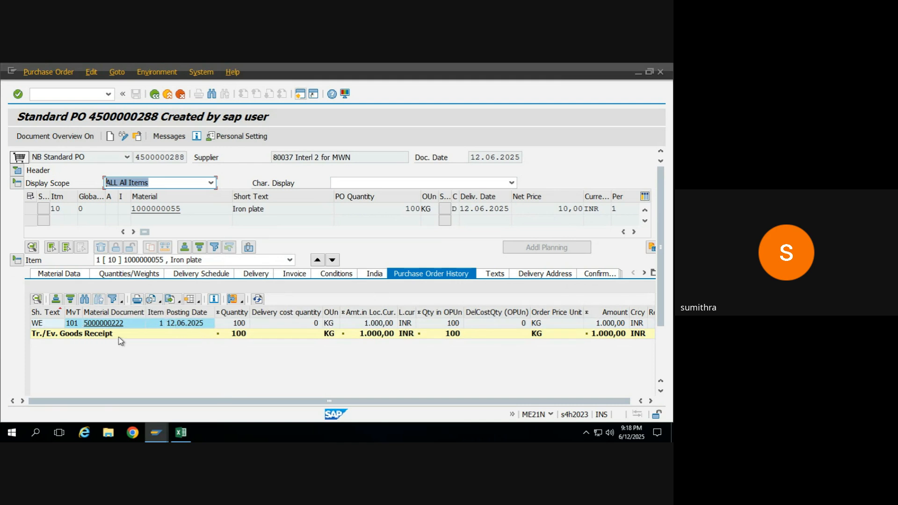
- Examine the goods receipt entry's quantity and material document from the history, and return to the purchase order
left_click(232, 324)
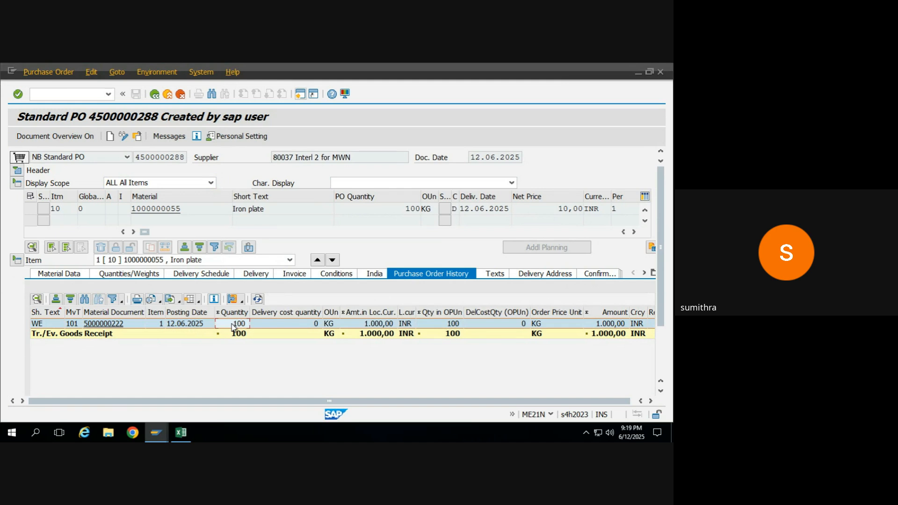
left_click(134, 325)
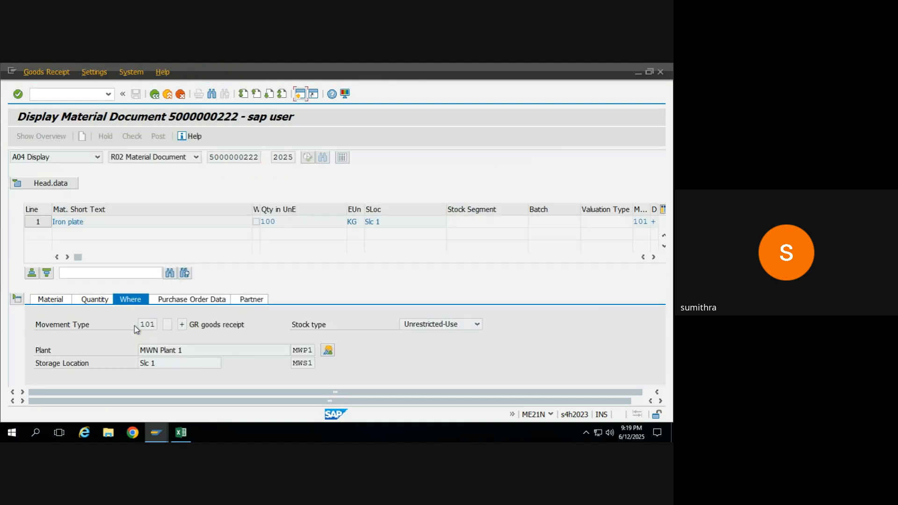
left_click(155, 95)
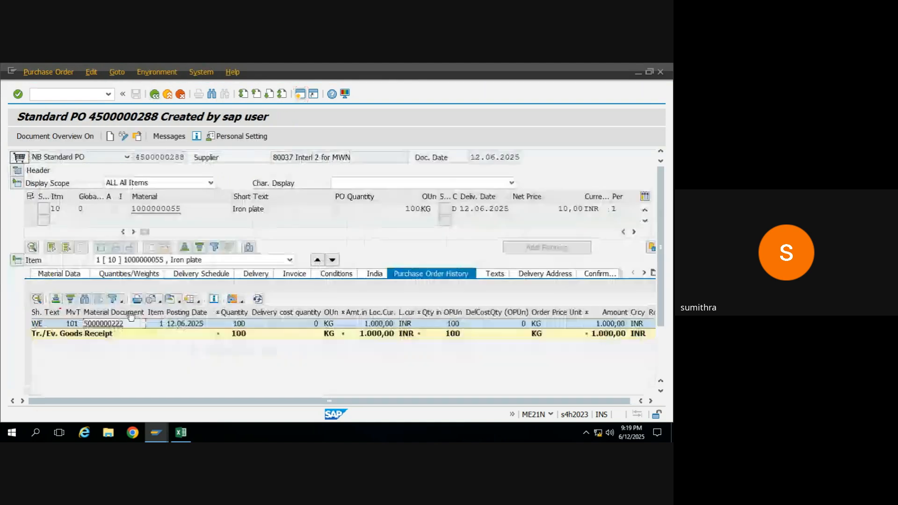
- Switch back to the goods receipt session and restart the MIGO transaction with /nMIGO
key("alt+Tab")
key("alt+Tab")
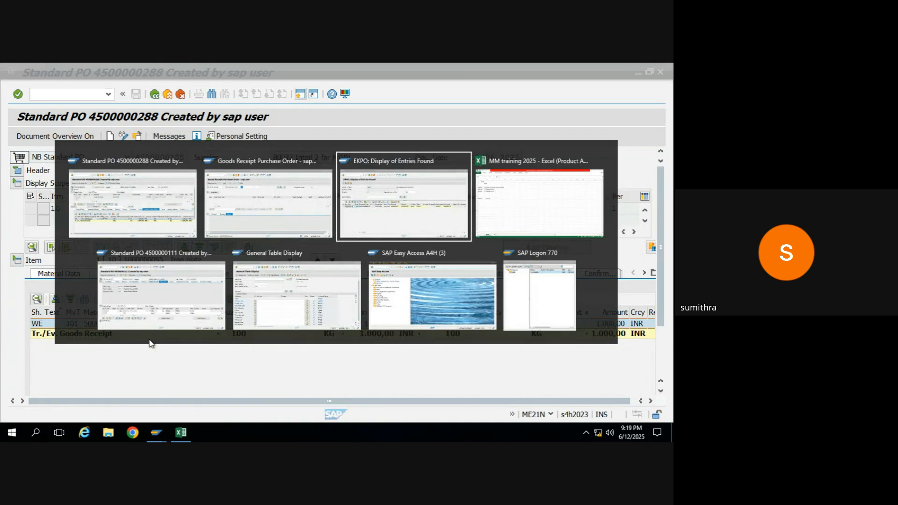
key("alt+Tab")
key("alt+Tab")
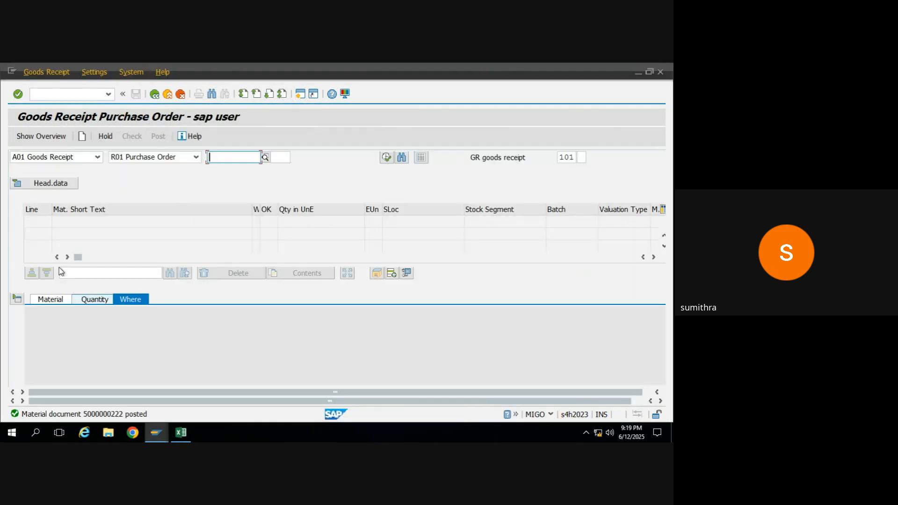
left_click(108, 94)
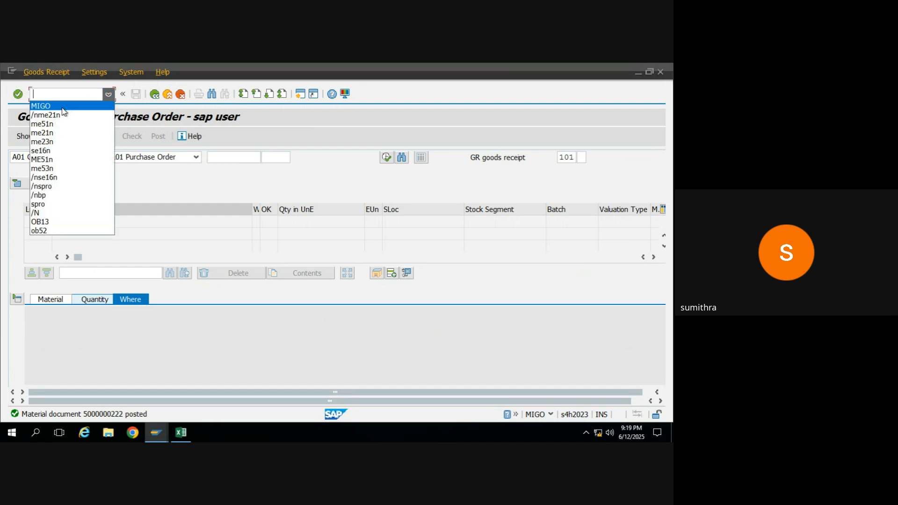
left_click(42, 106)
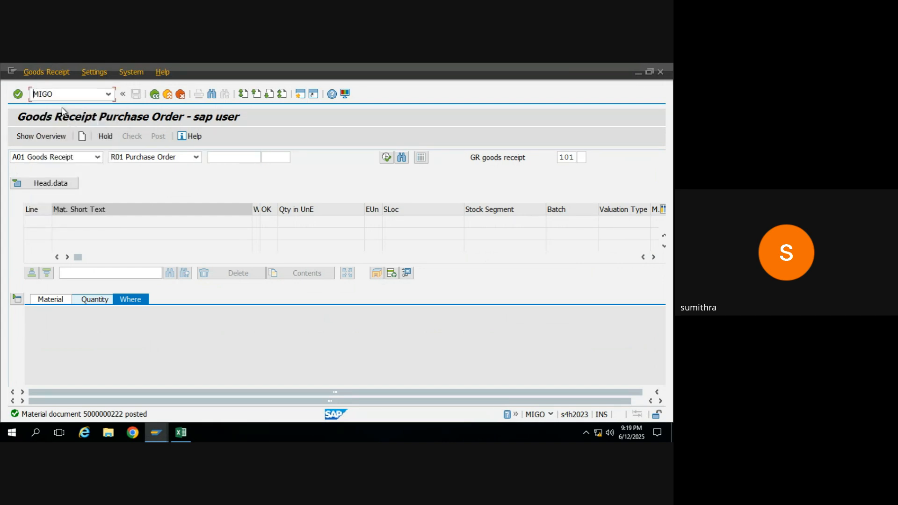
key("Home")
type("/n")
key("Return")
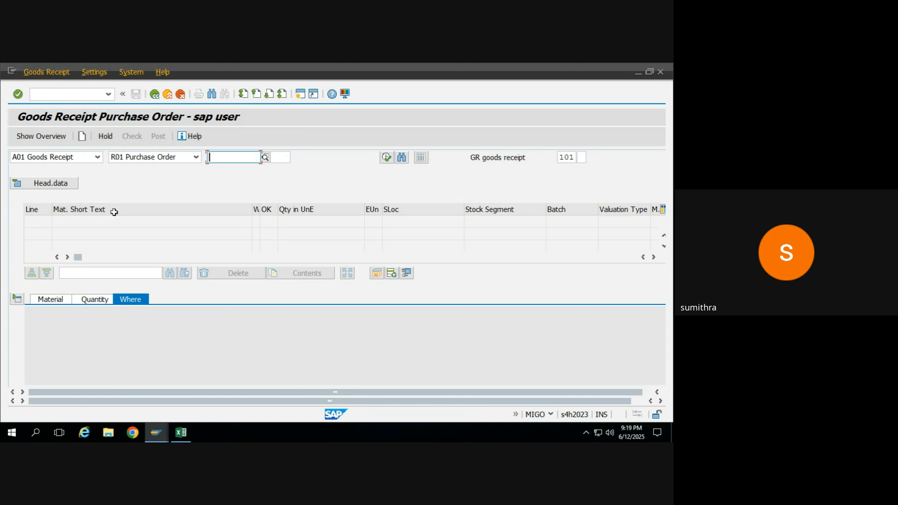
- Change the reference to R02 Material Document and try to load the document under A01 Goods Receipt
left_click(576, 157)
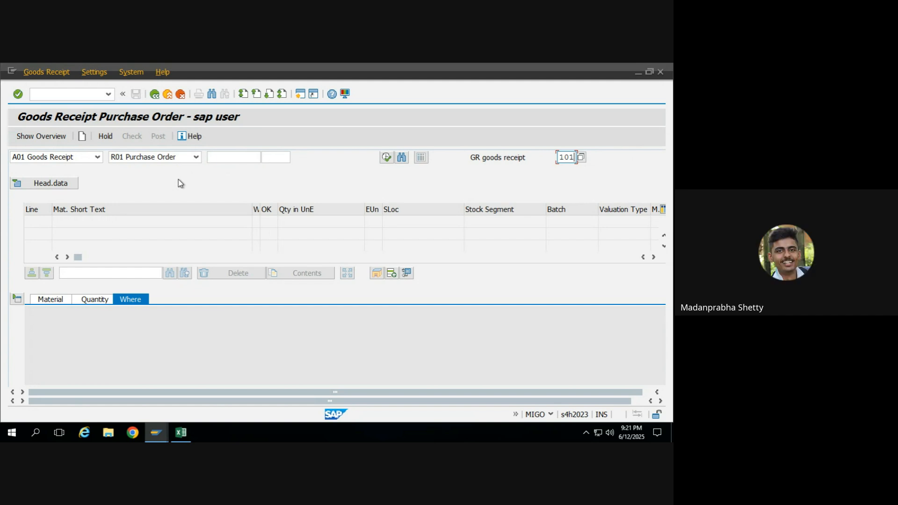
left_click(232, 158)
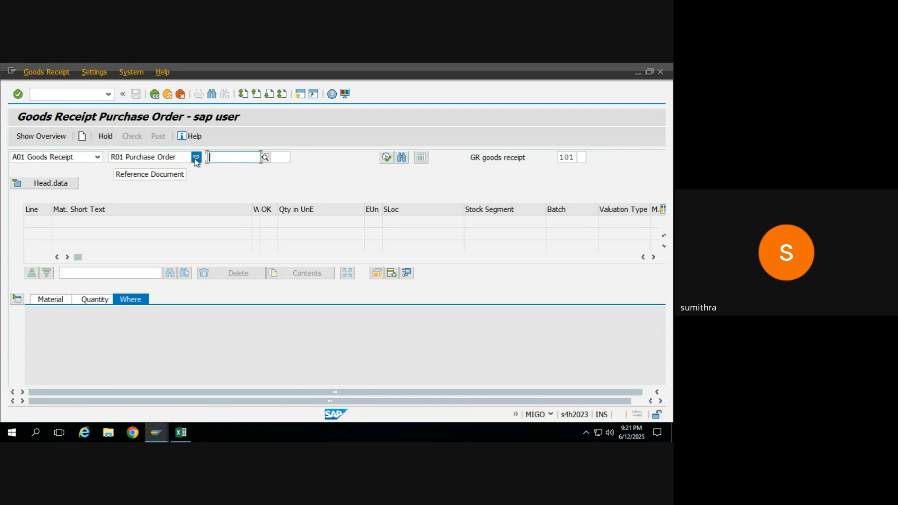
left_click(151, 159)
left_click(138, 182)
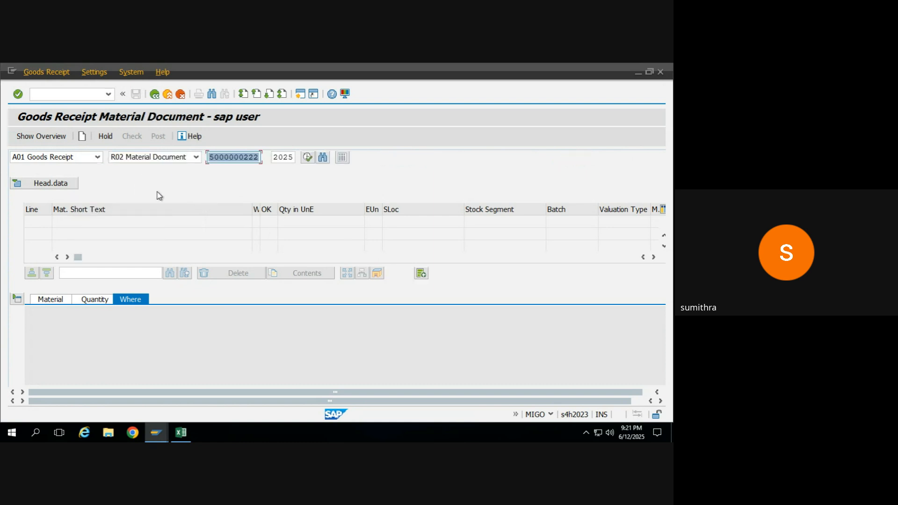
key("Return")
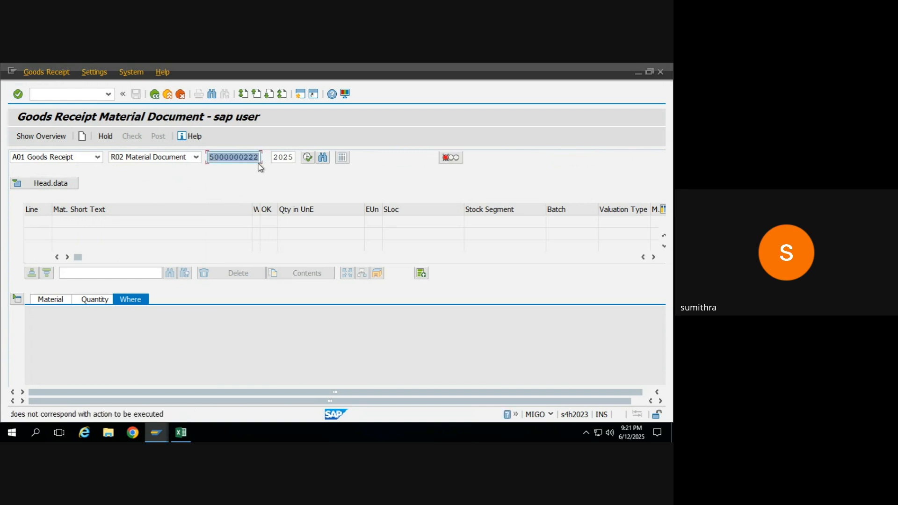
key("Return")
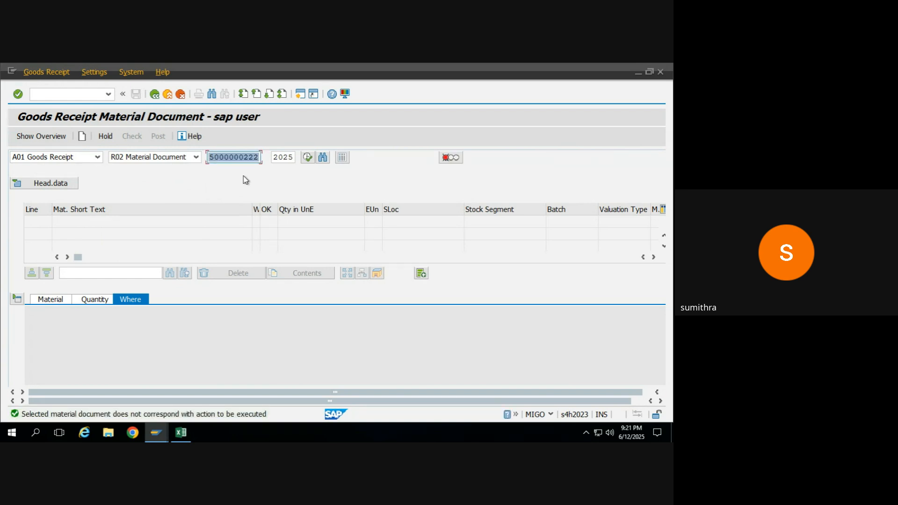
key("ctrl+v")
key("Return")
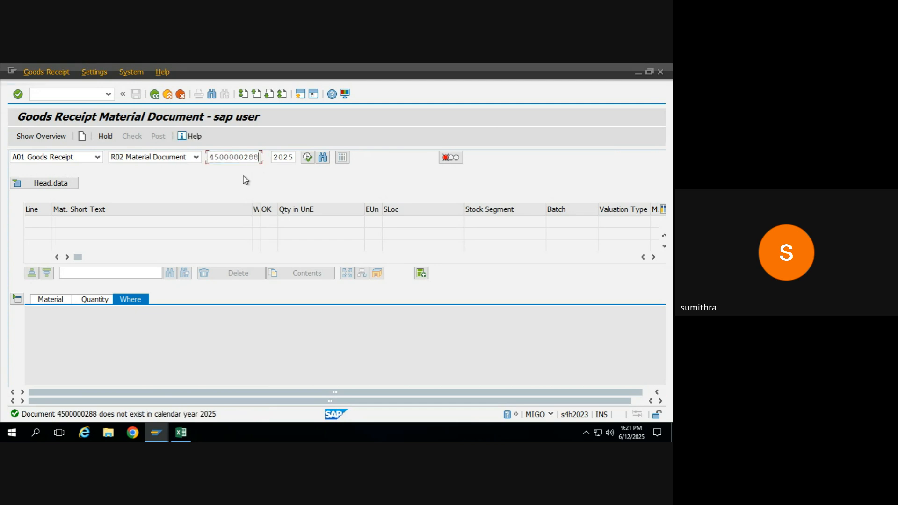
- Copy the goods receipt's material document number from the purchase order history and enter it as the MIGO reference
key("alt+Tab")
key("alt+Tab")
key("Tab")
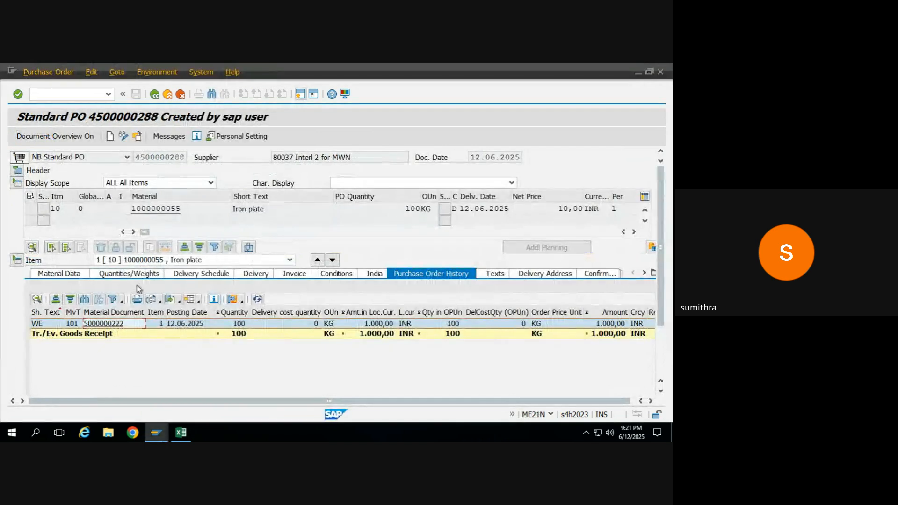
left_click(118, 327)
key("alt+Tab")
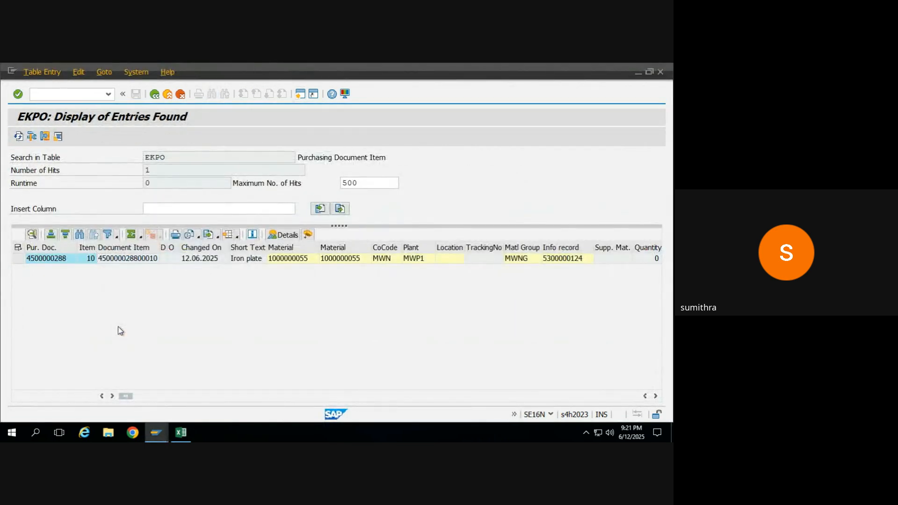
key("alt+Tab")
key("Tab")
key("ctrl+v")
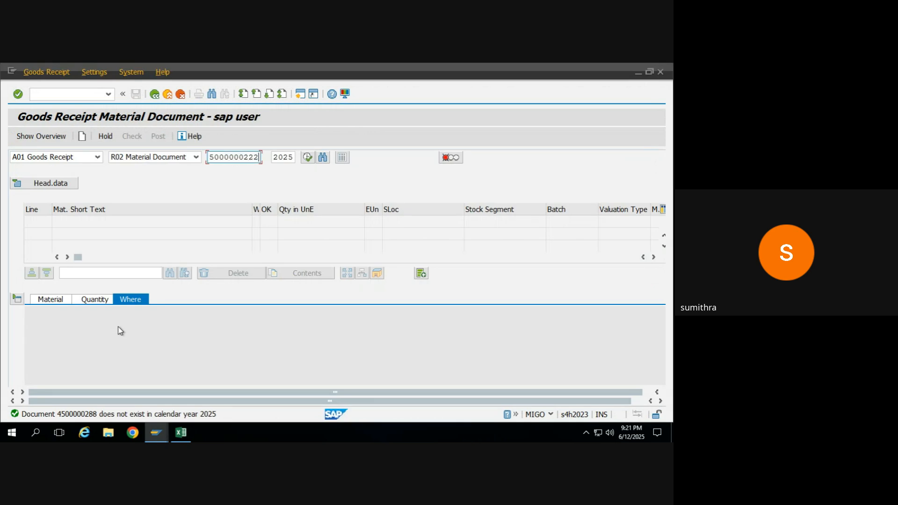
- Change the action to A03 Cancellation and load the goods receipt's material document
left_click(98, 157)
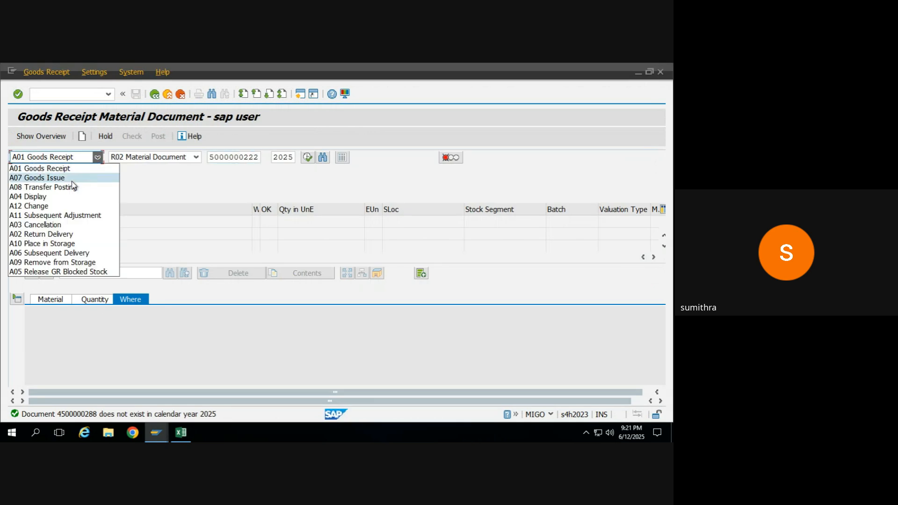
left_click(59, 224)
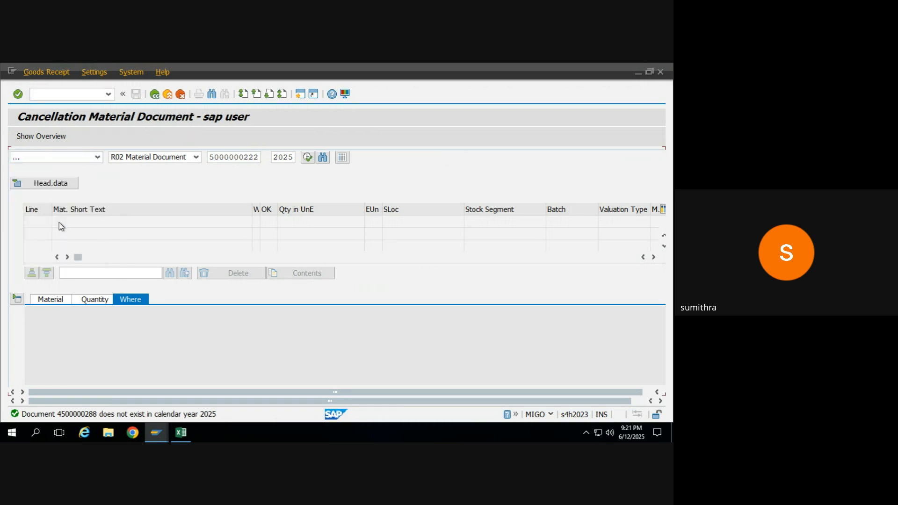
key("Return")
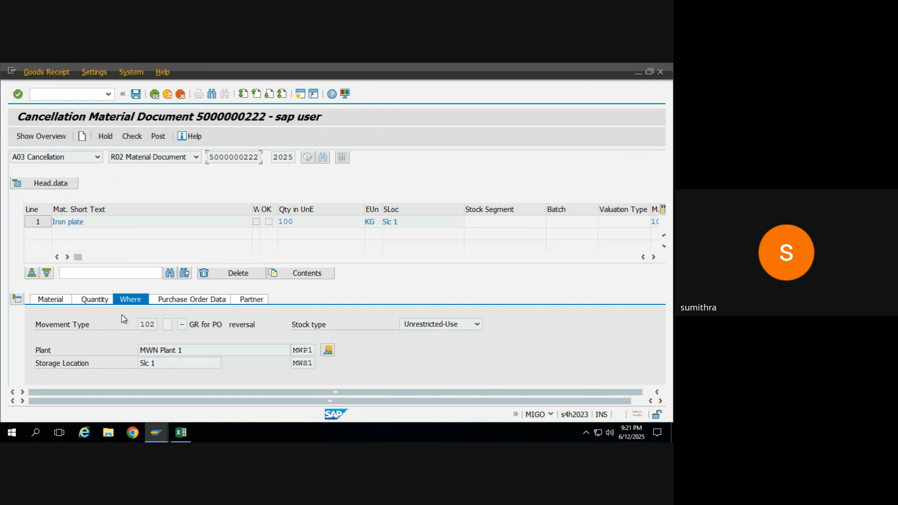
- Examine the cancellation item's quantity and material details, and the available transaction actions
left_click(100, 302)
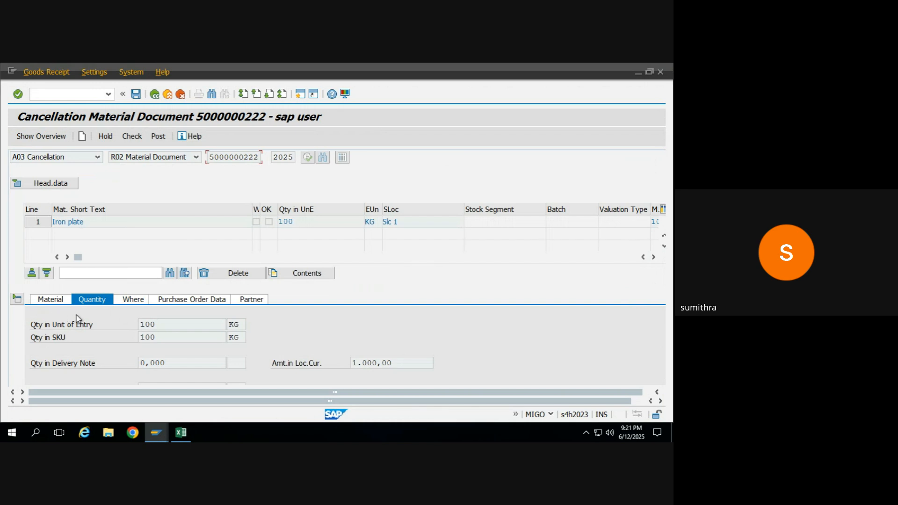
left_click(57, 300)
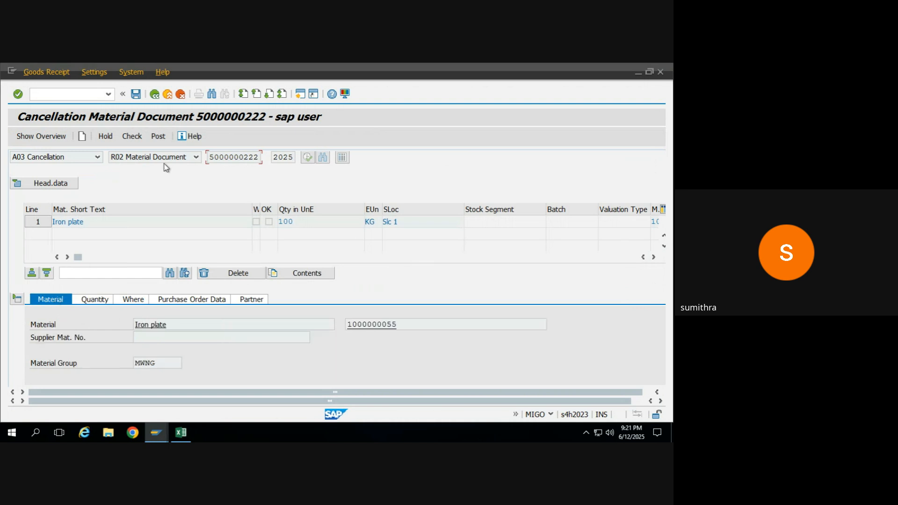
left_click(77, 160)
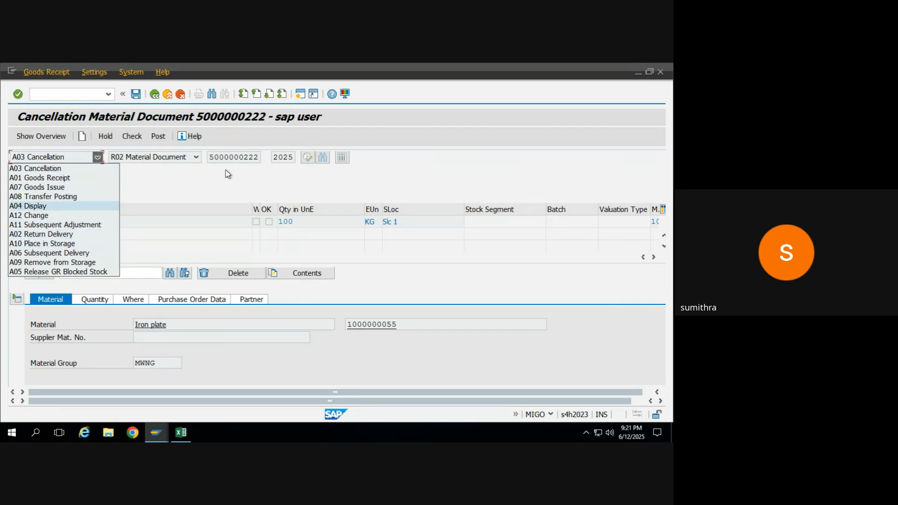
left_click(241, 161)
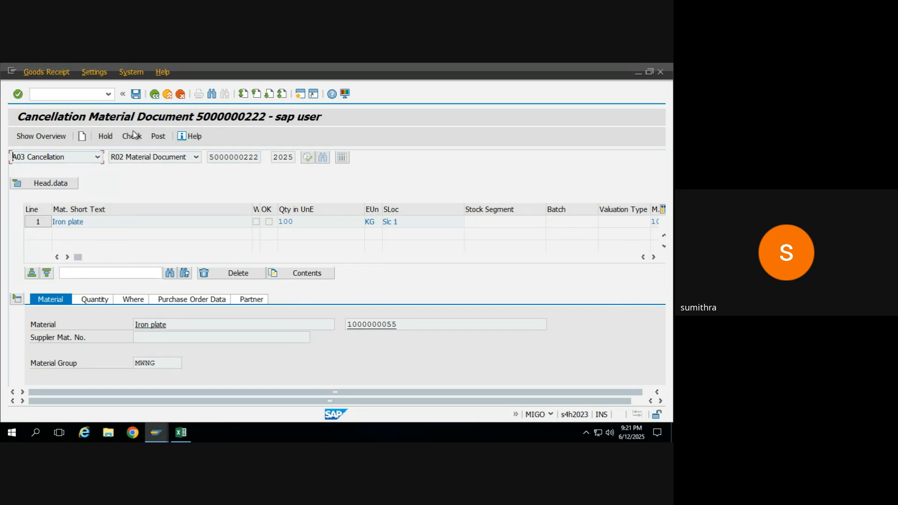
- Flag the iron plate item as OK in the cancellation and run the document check
left_click(137, 94)
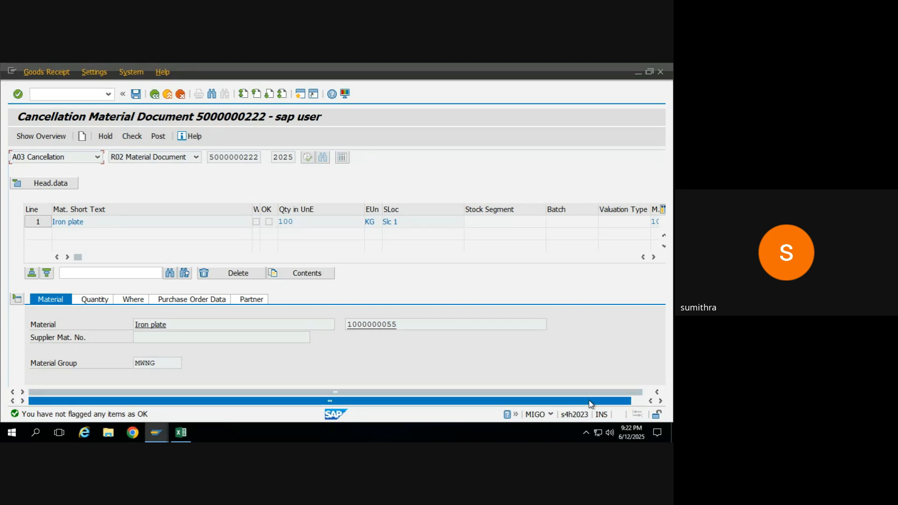
left_click_drag(591, 404, 605, 403)
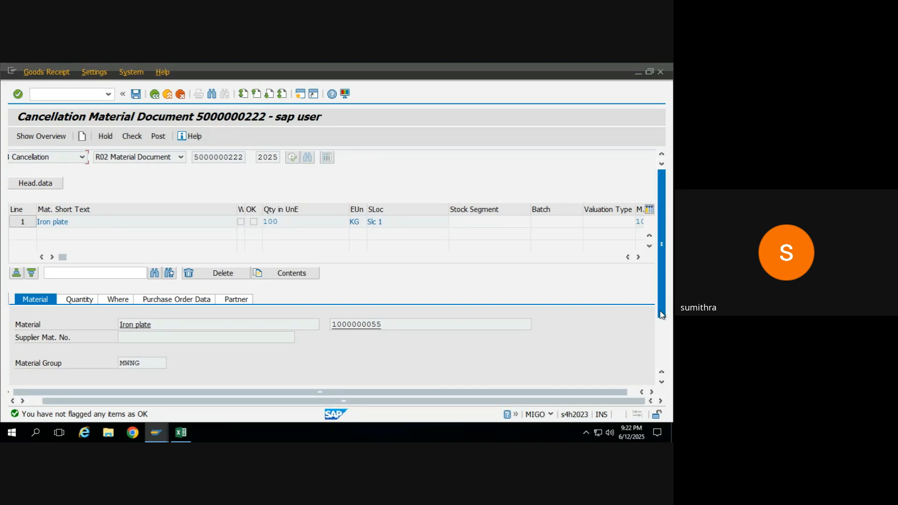
scroll(666, 346, "down", 3)
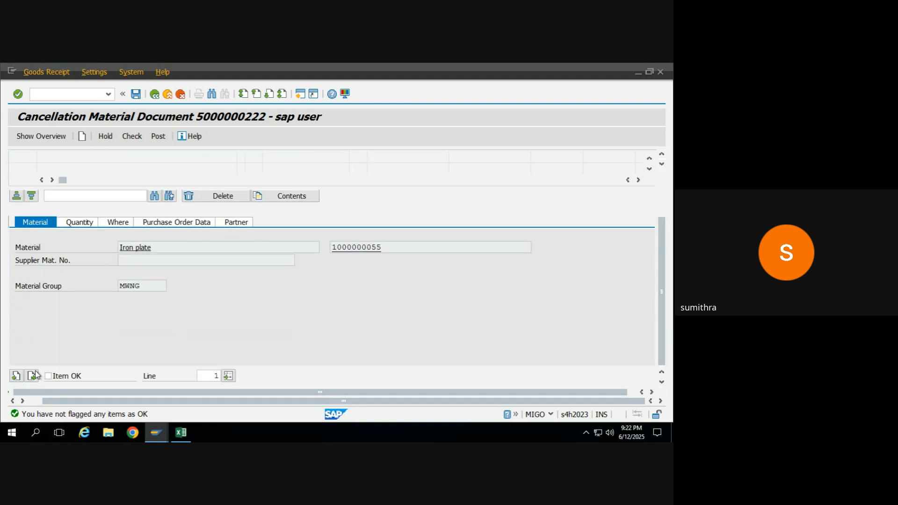
left_click(57, 378)
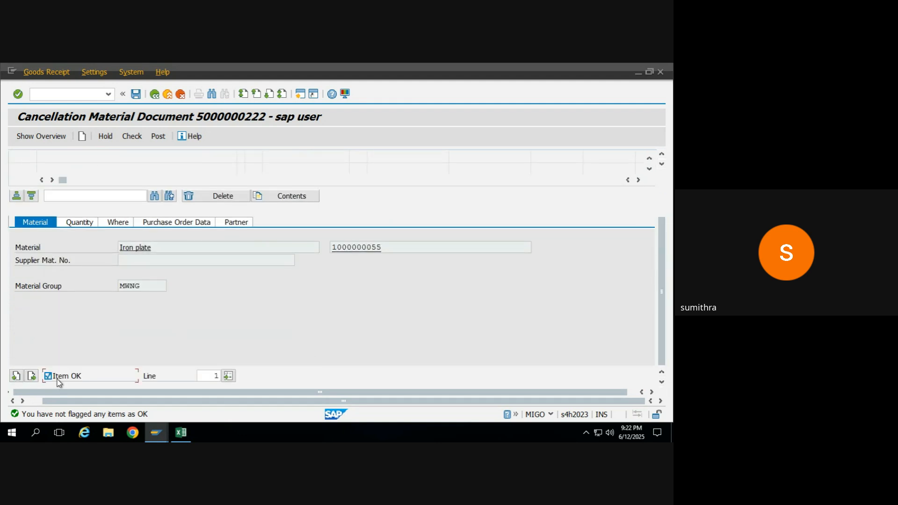
left_click(133, 137)
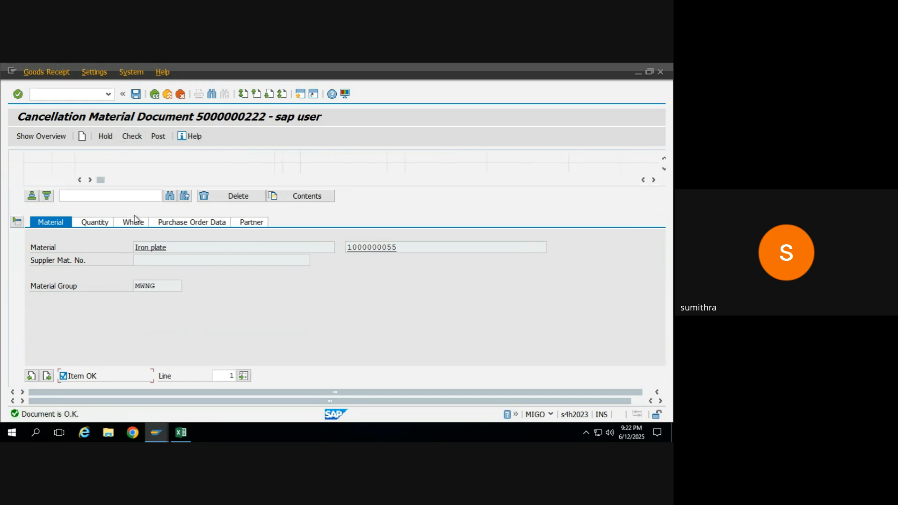
- Review the item's quantity and movement type details, and post the cancellation
left_click(105, 225)
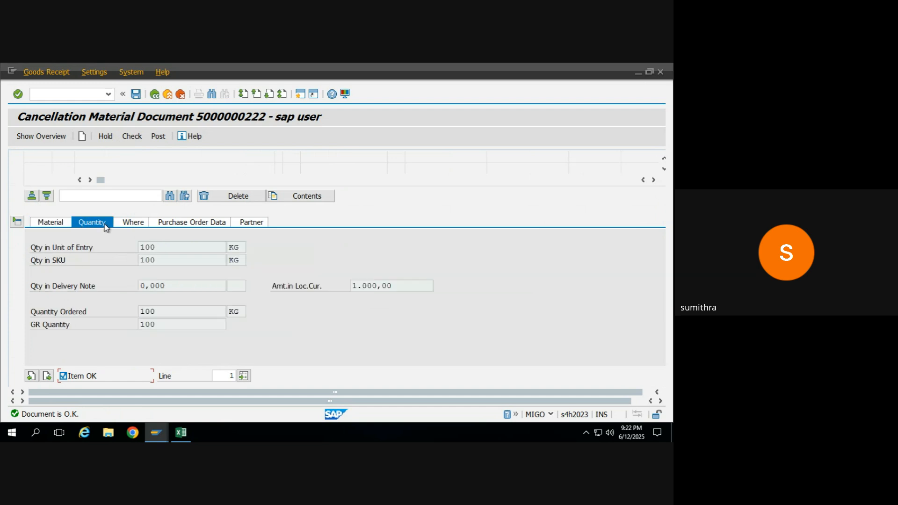
left_click(140, 224)
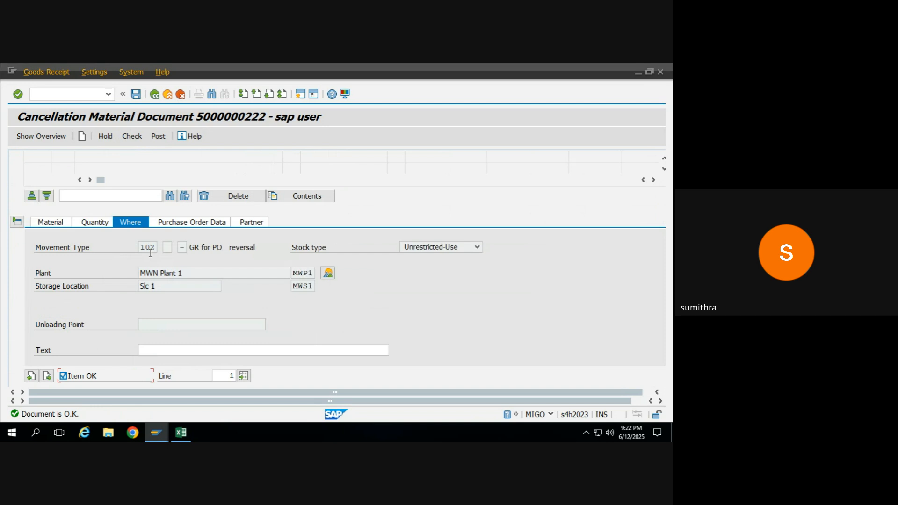
left_click(158, 137)
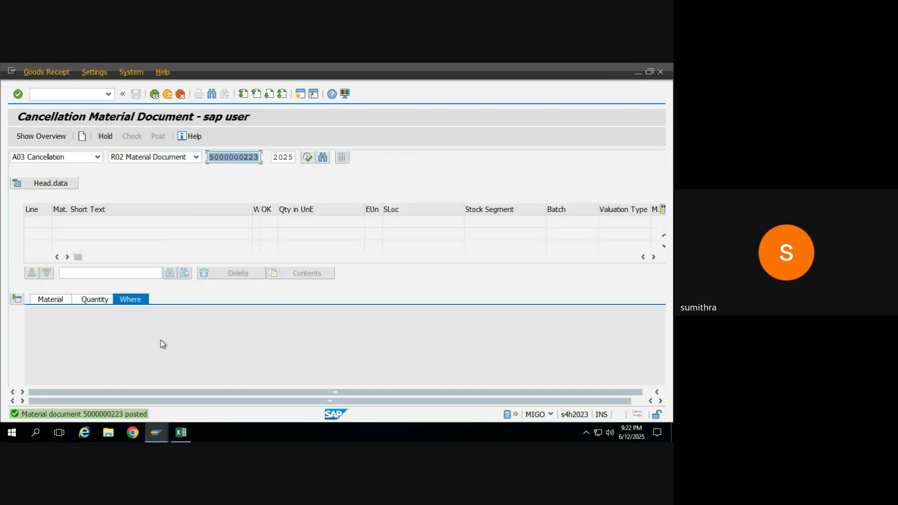
- Reload the iron plate purchase order and examine the receipt and reversal quantities in its history
left_click(160, 425)
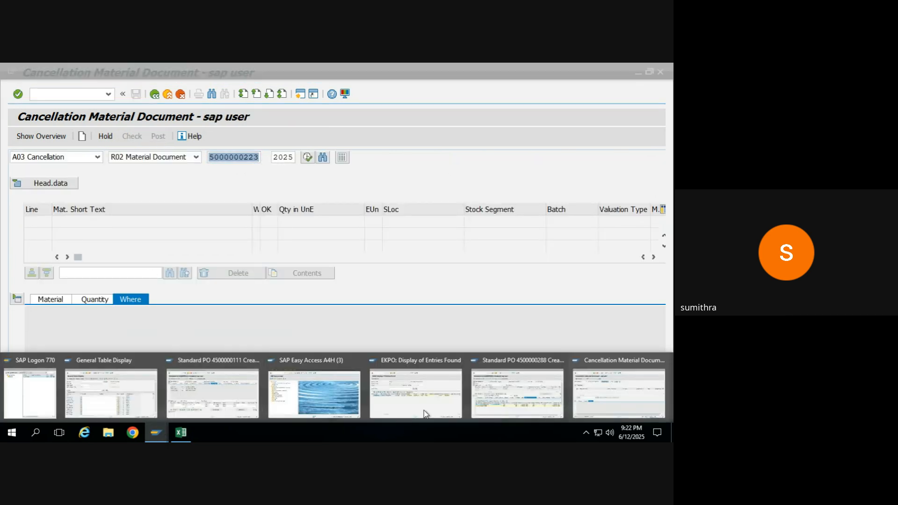
left_click(512, 387)
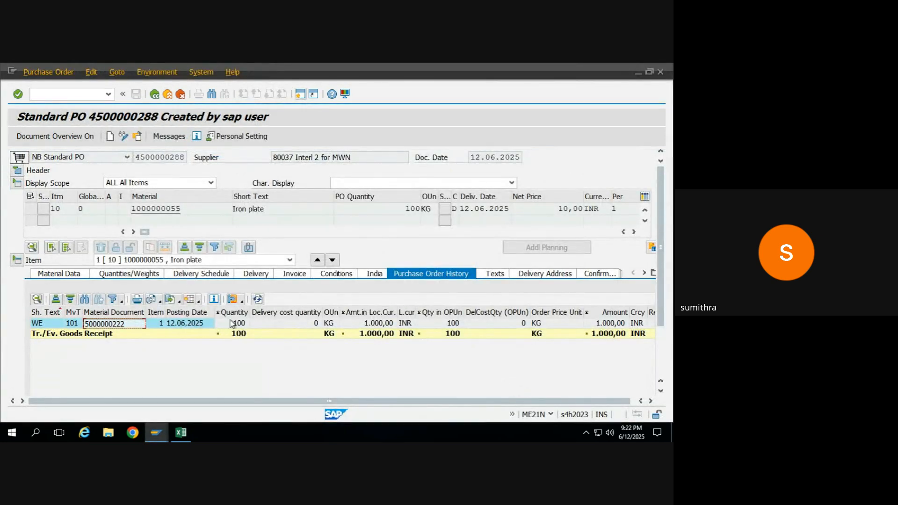
left_click(136, 137)
key("Return")
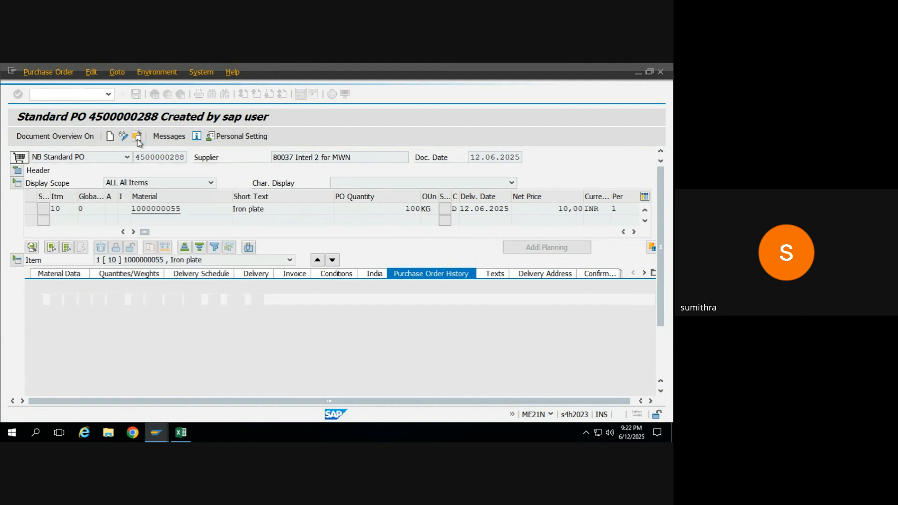
left_click(238, 344)
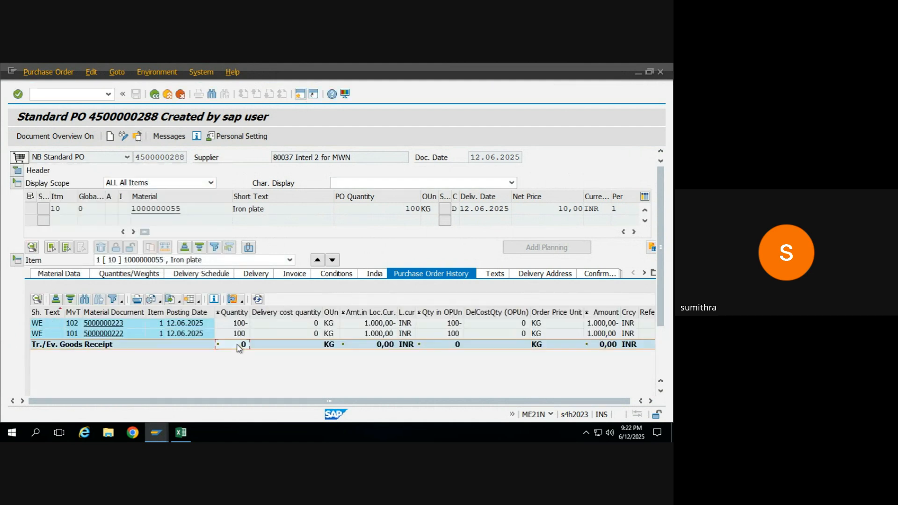
left_click(239, 323)
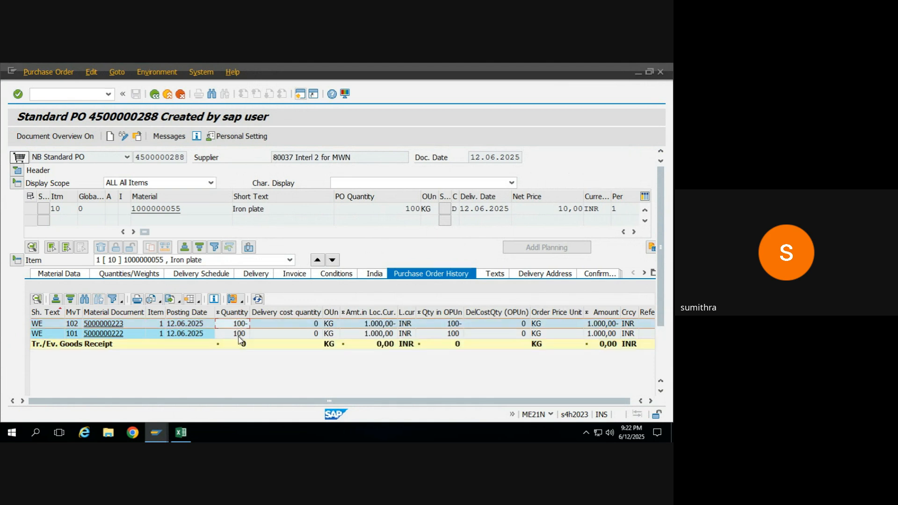
- Copy the iron plate purchase order number and load that order for a goods receipt with movement type 101
left_click(154, 157)
double_click(154, 156)
key("ctrl+c")
key("alt+Tab")
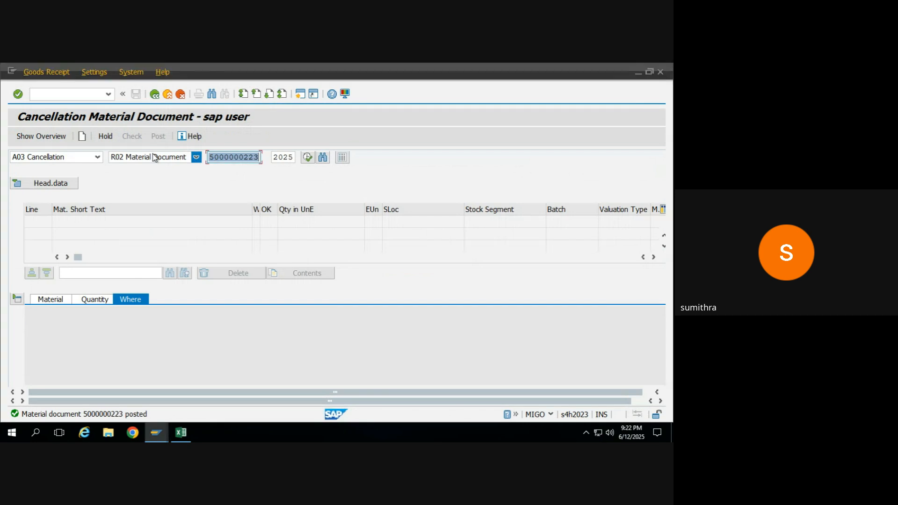
left_click(97, 158)
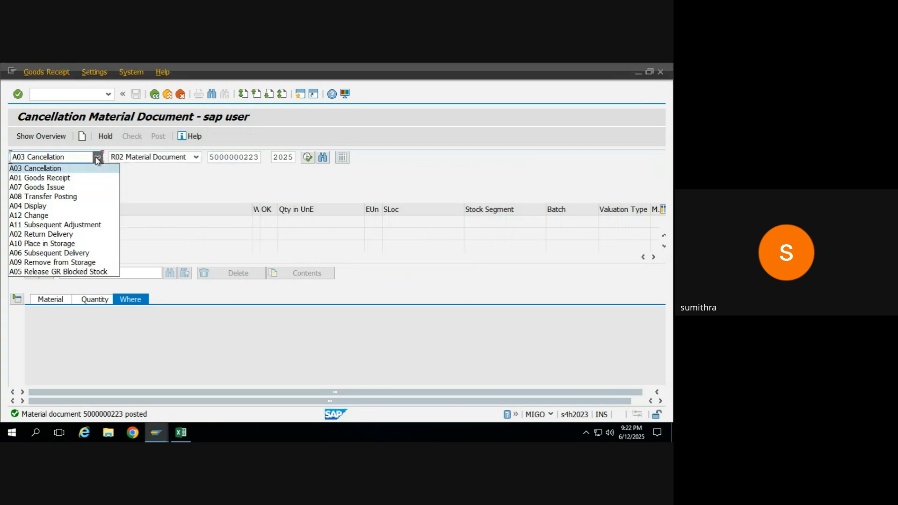
left_click(65, 180)
left_click(157, 161)
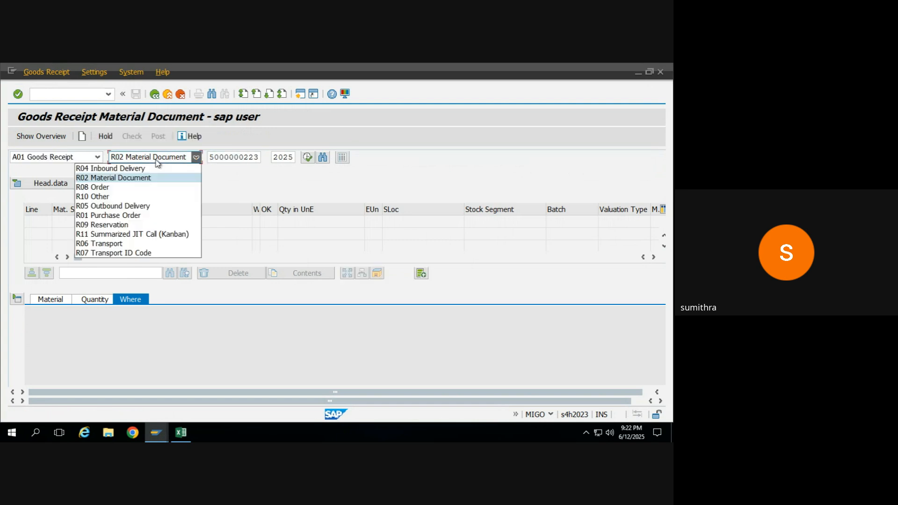
left_click(127, 216)
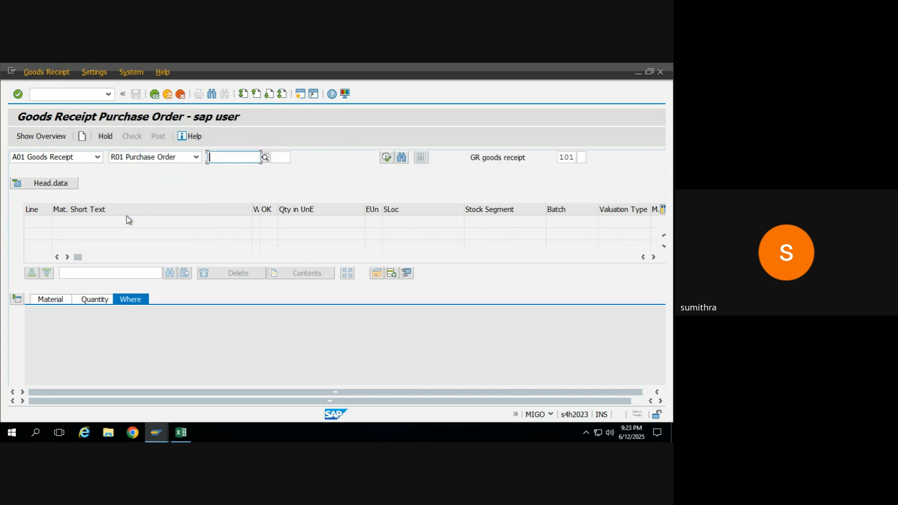
key("ctrl+v")
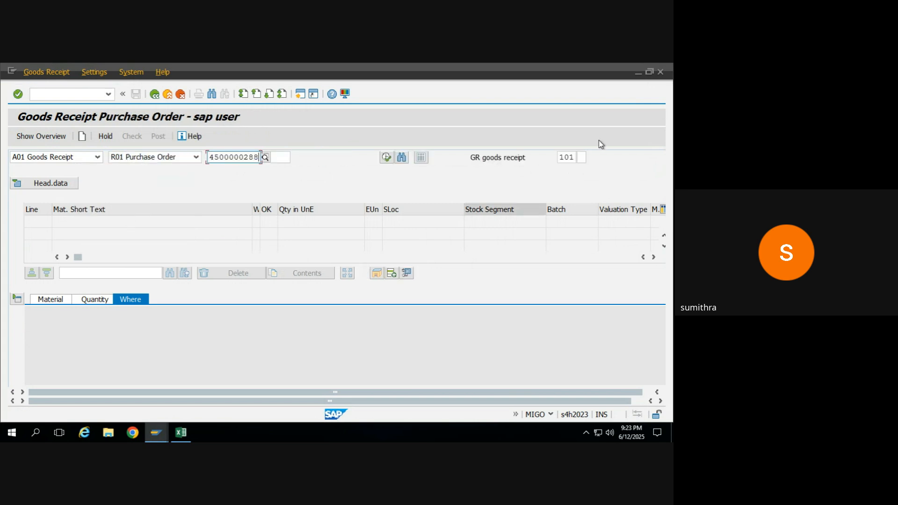
left_click(569, 157)
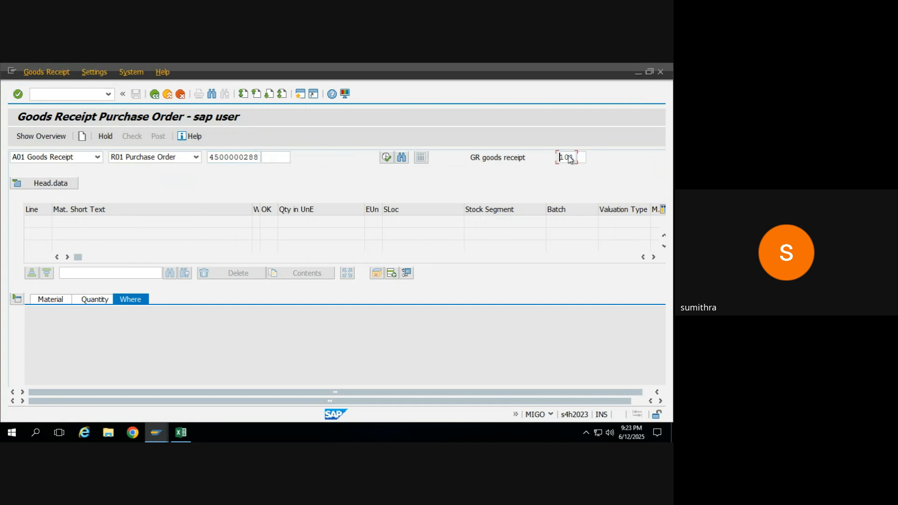
key("Return")
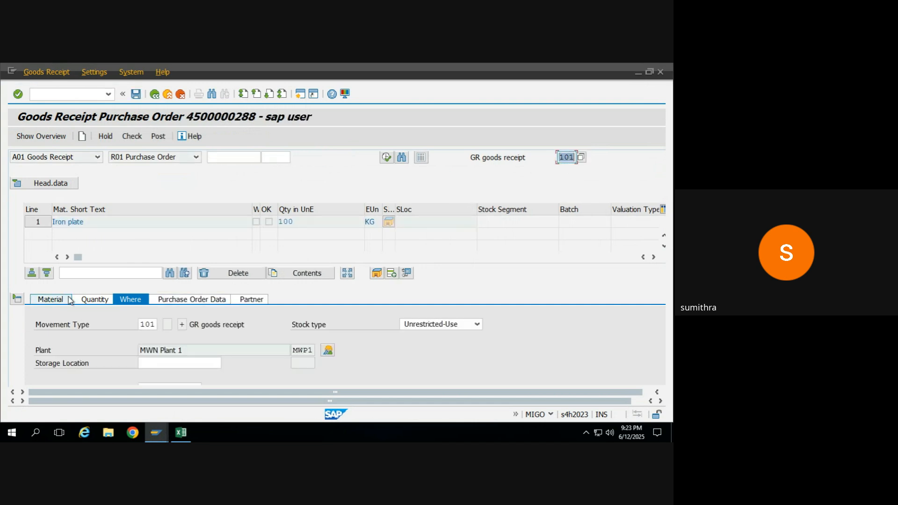
- Set the iron plate item's receipt quantity in unit of entry to 90 KG
left_click(89, 298)
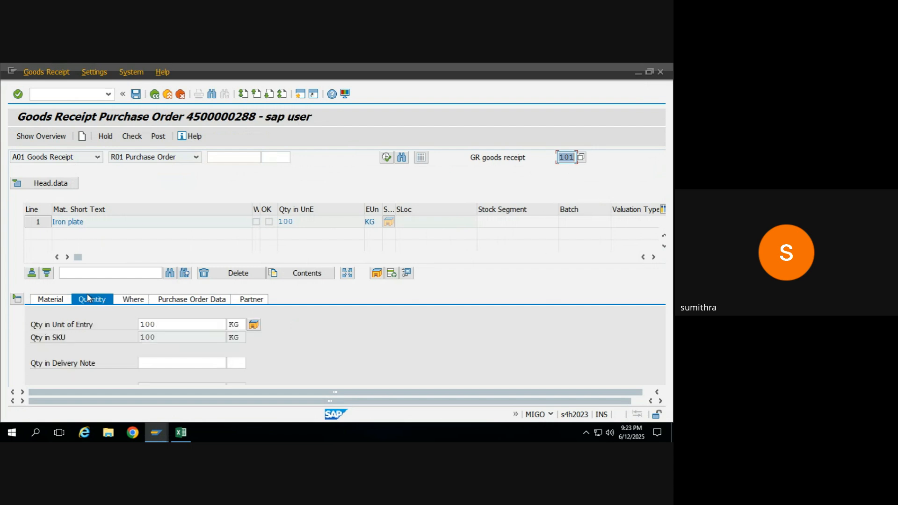
left_click(185, 327)
key("BackSpace")
key("BackSpace")
key("BackSpace")
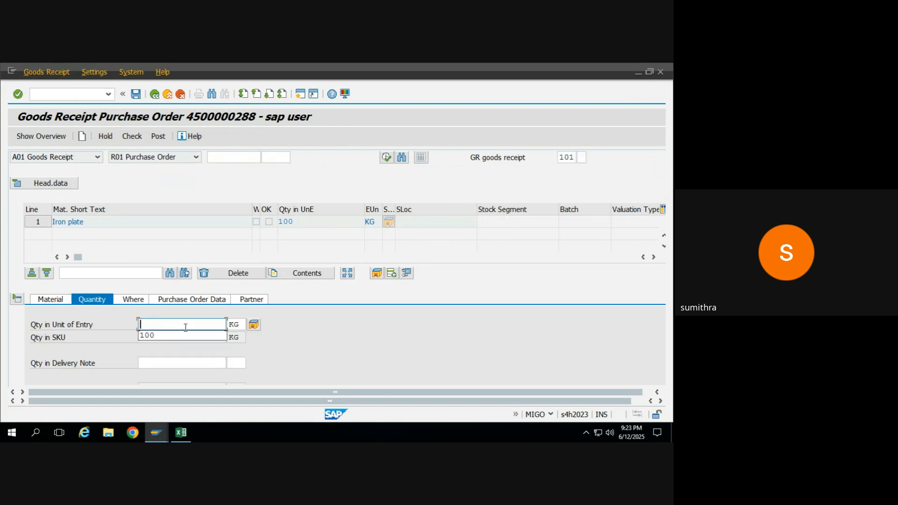
type("90")
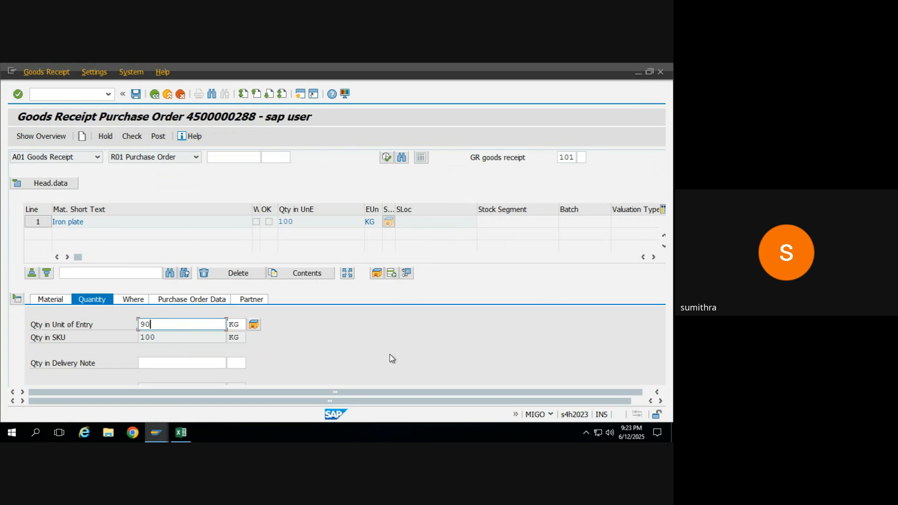
key("Return")
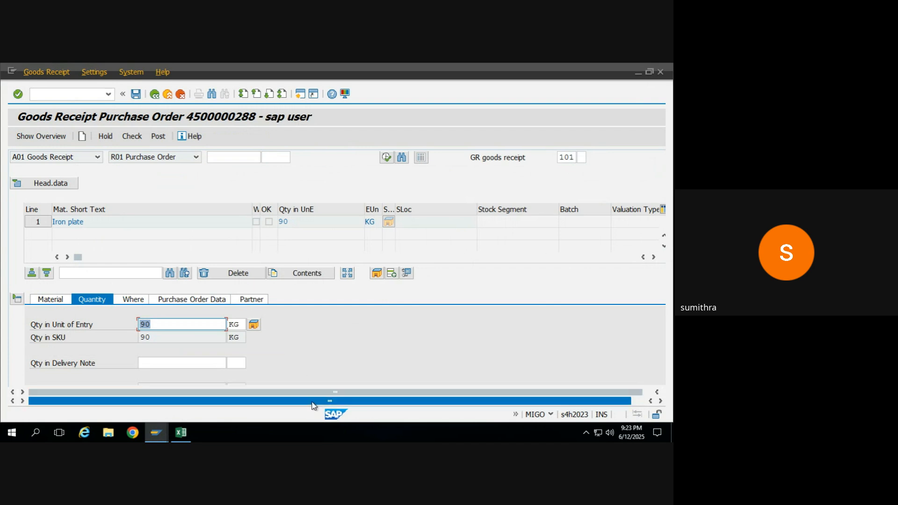
- Flag the iron plate receipt item as OK, run the document check, and close its log
scroll(314, 402, "right", 1)
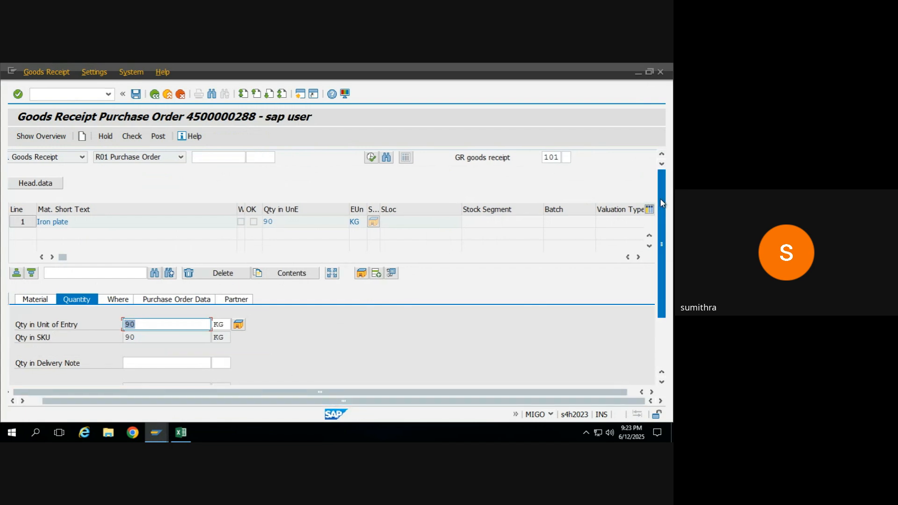
scroll(663, 203, "down", 3)
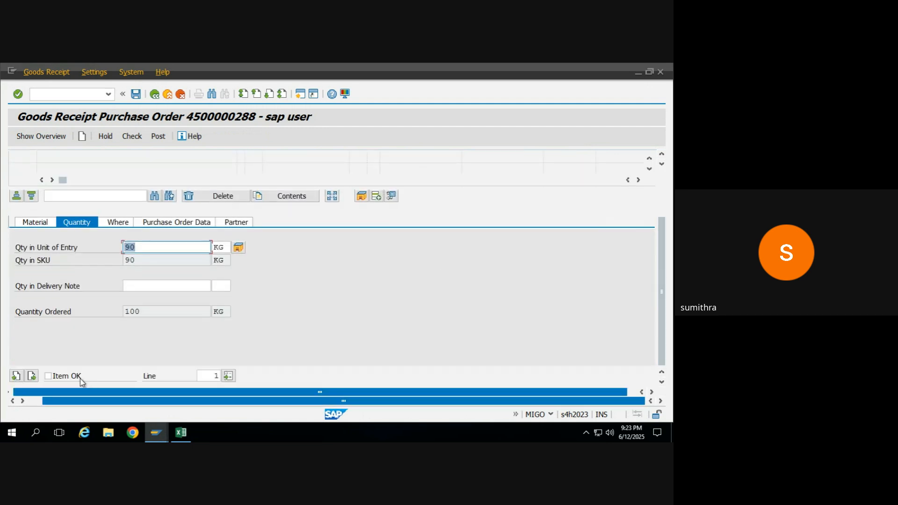
left_click(76, 376)
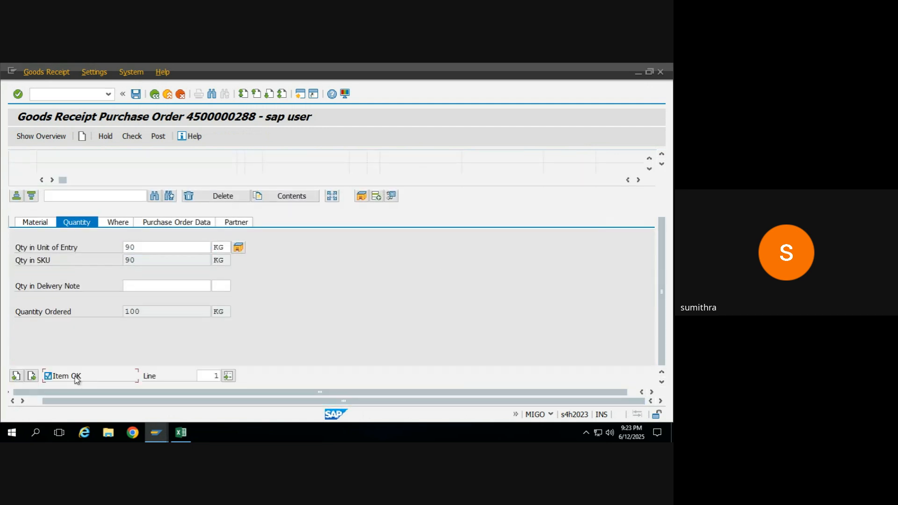
left_click(132, 136)
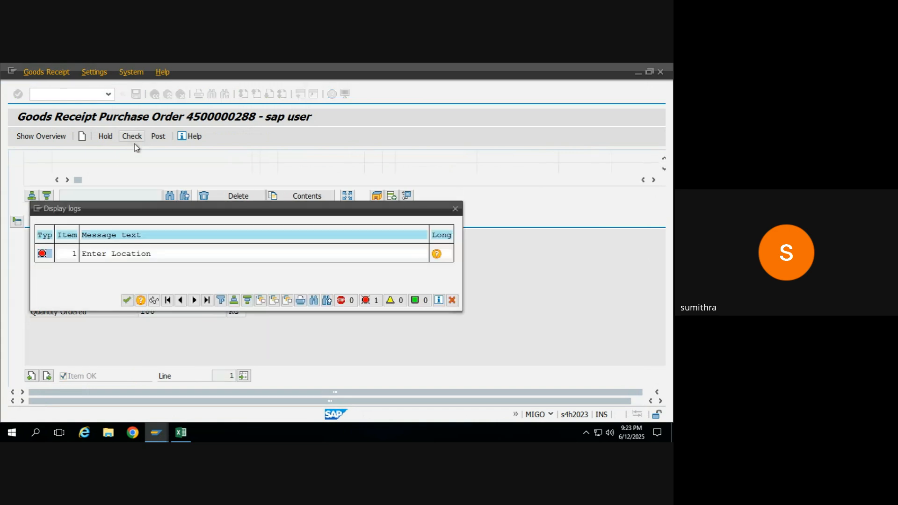
left_click(126, 300)
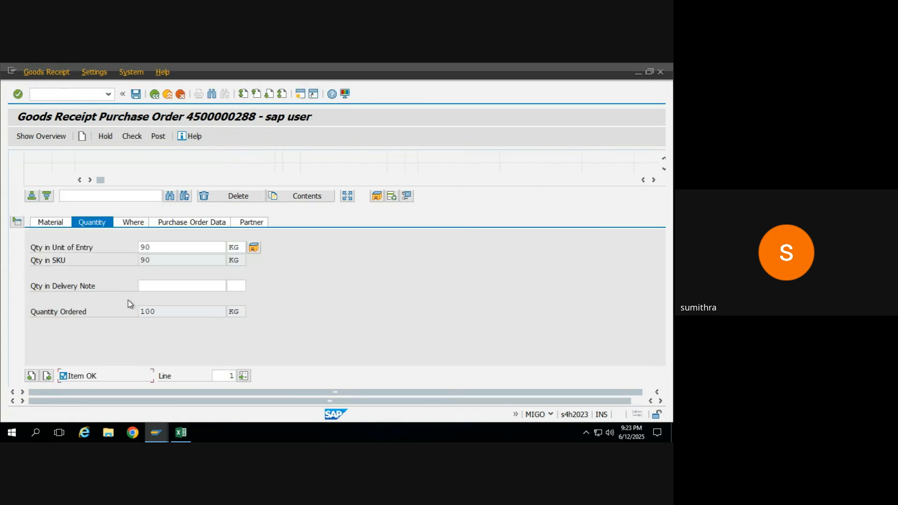
- Assign storage location MWS1 to the iron plate item and post the goods receipt
left_click(134, 226)
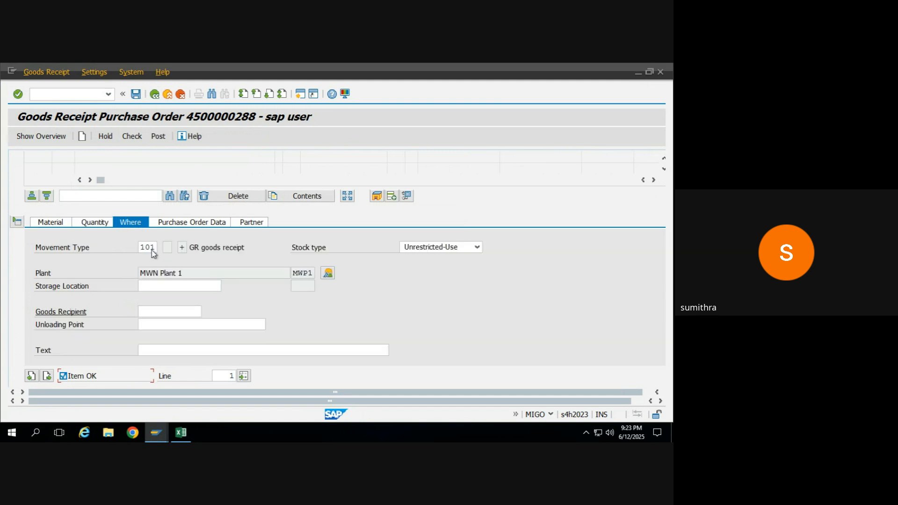
left_click(169, 286)
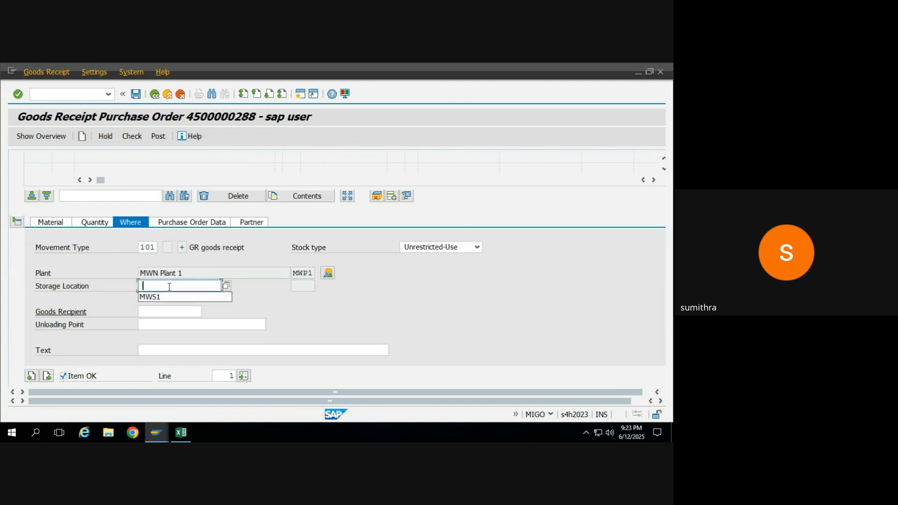
key("Down")
key("Return")
key("Return")
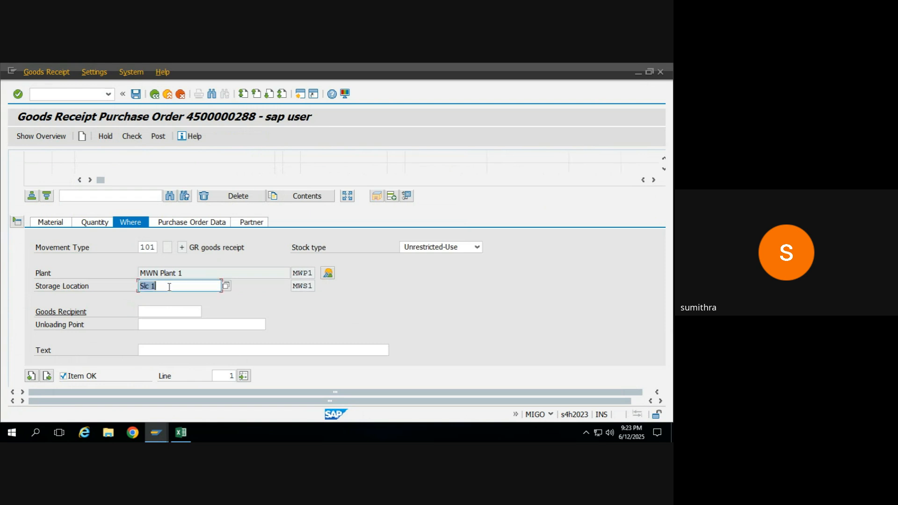
left_click(159, 136)
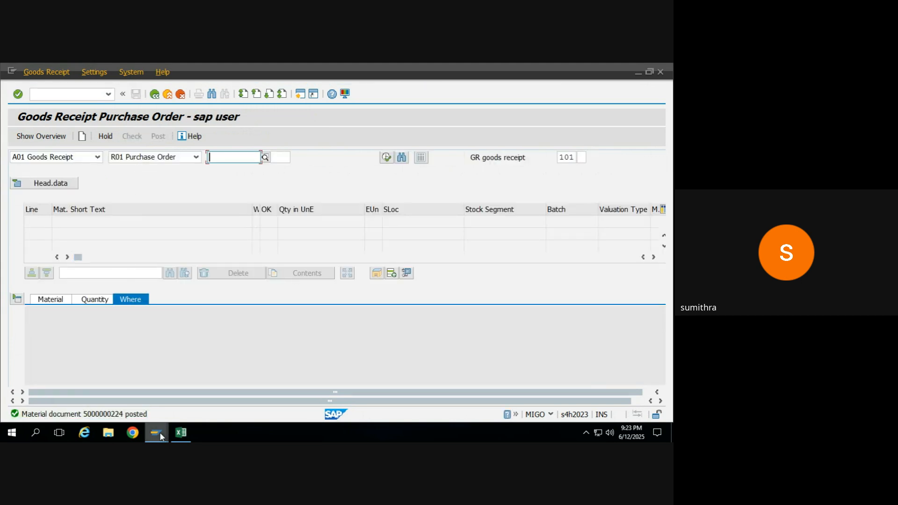
- Reload the iron plate purchase order and examine each receipt and reversal entry and the total in its history
mouse_move(160, 436)
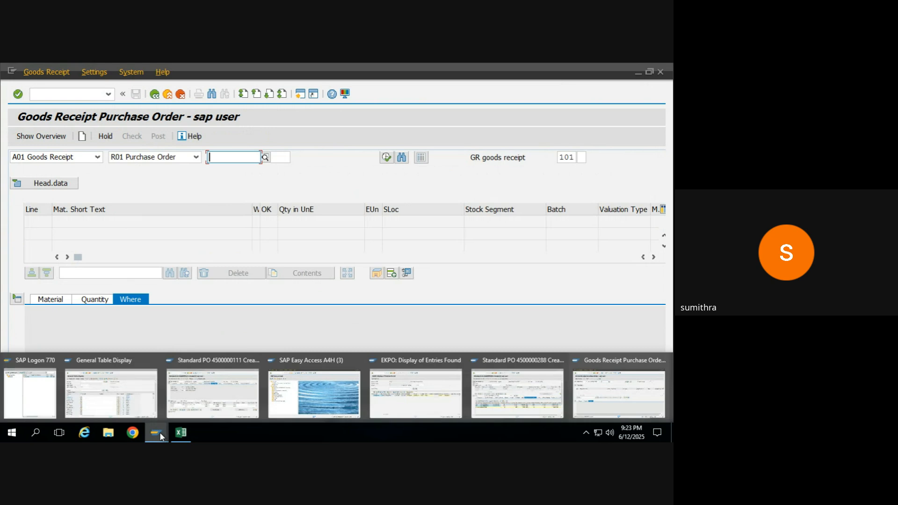
left_click(493, 397)
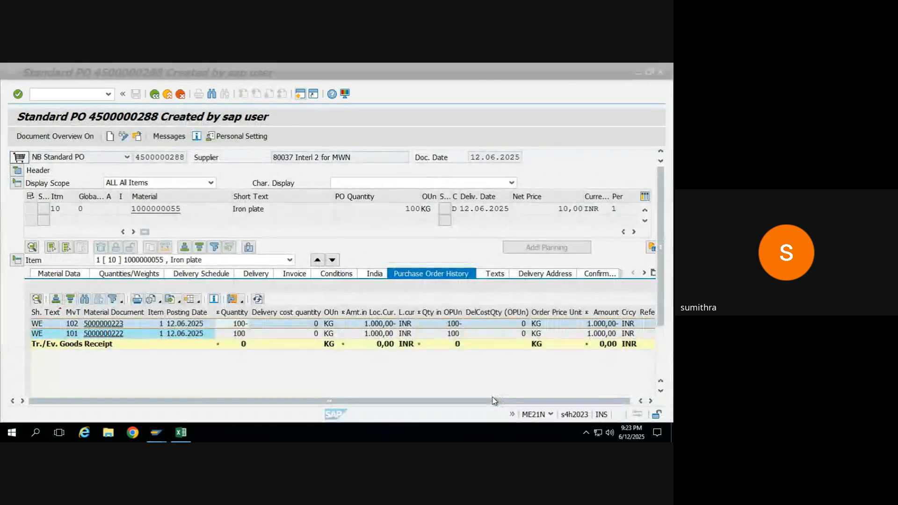
left_click(141, 136)
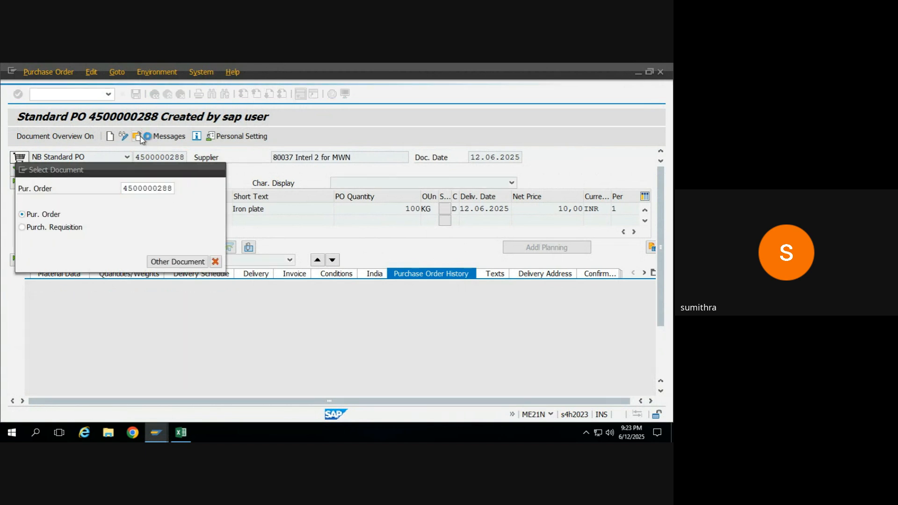
key("Return")
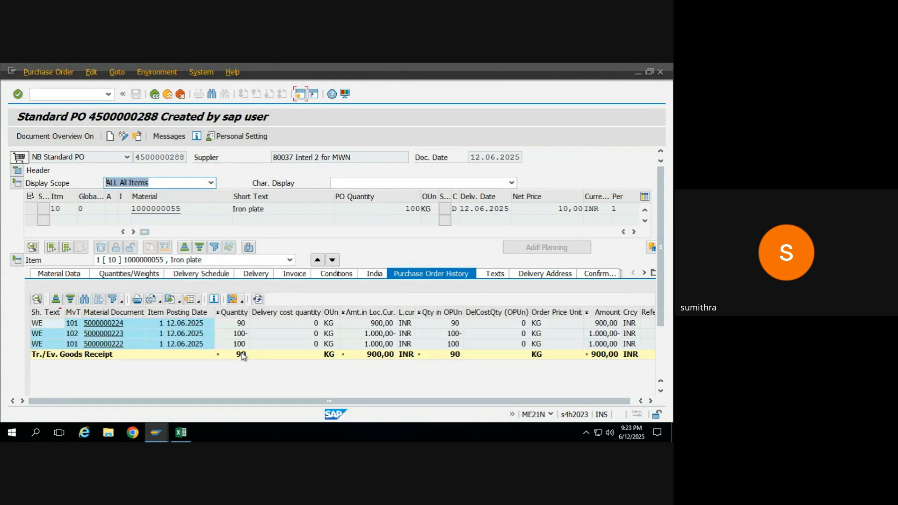
left_click(243, 356)
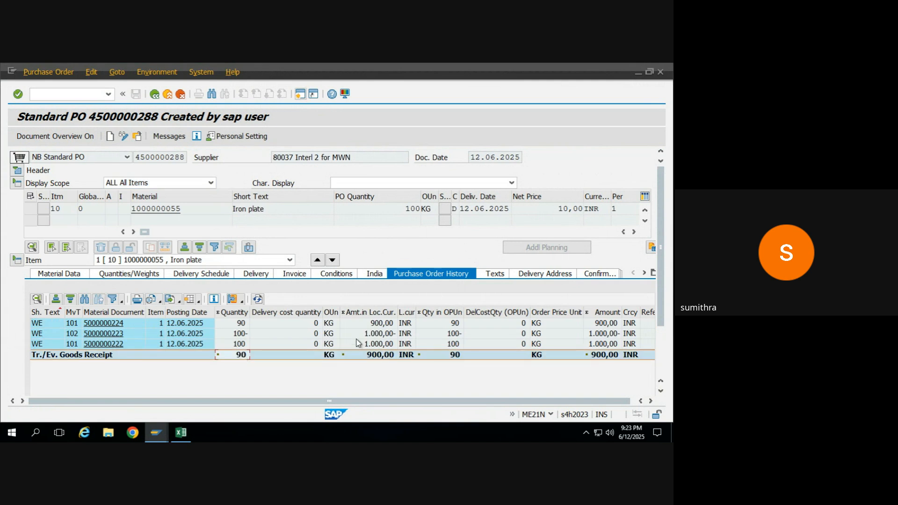
left_click(183, 344)
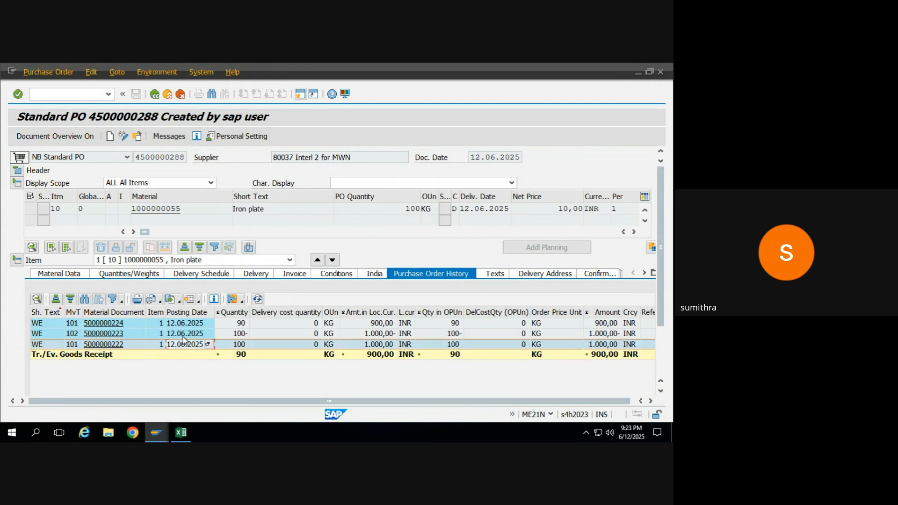
left_click(178, 333)
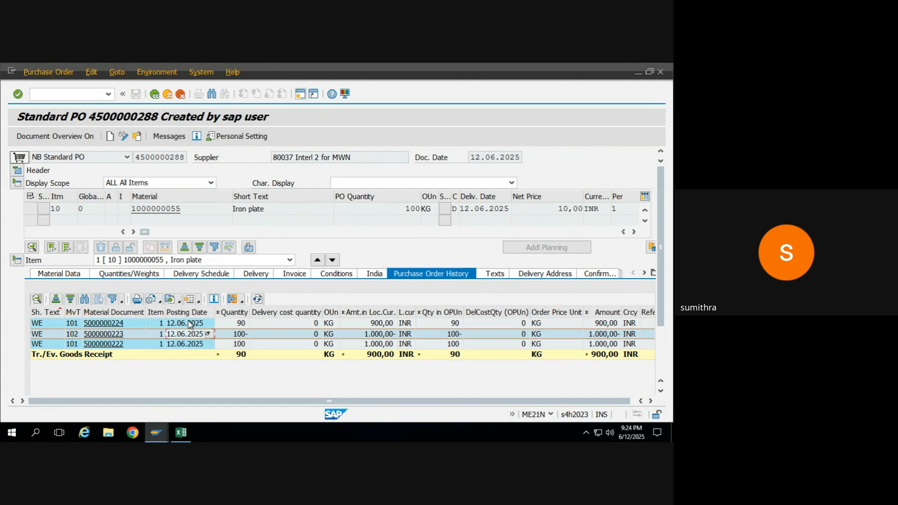
left_click(188, 323)
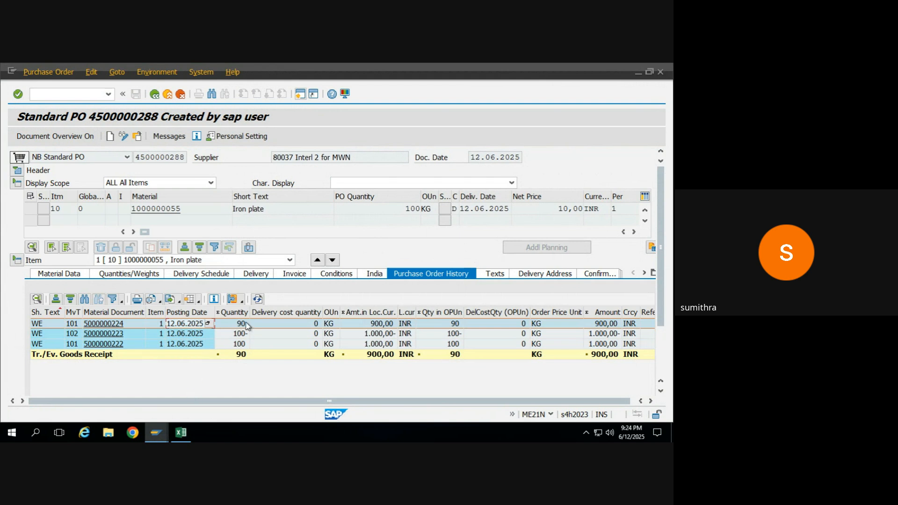
- Load the iron plate purchase order in the goods receipt transaction with movement type 122 for a return to vendor
left_click(156, 159)
mouse_move(160, 440)
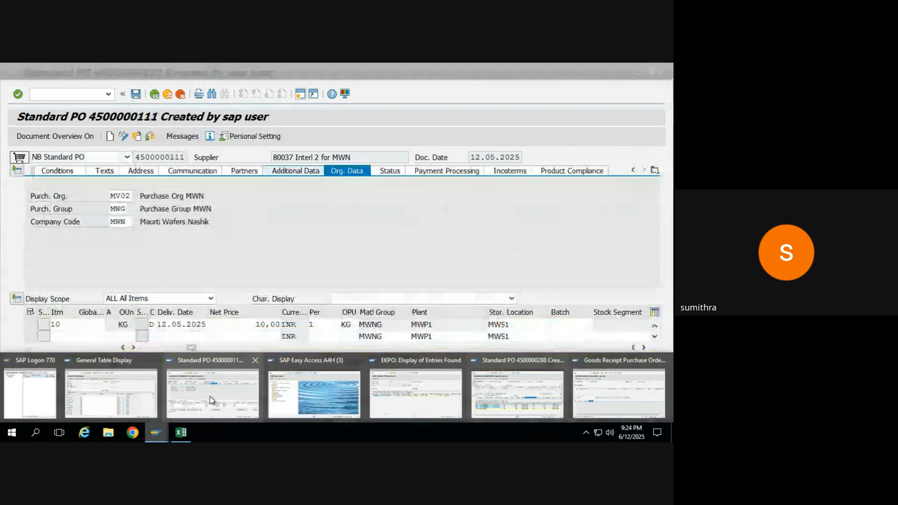
left_click(607, 393)
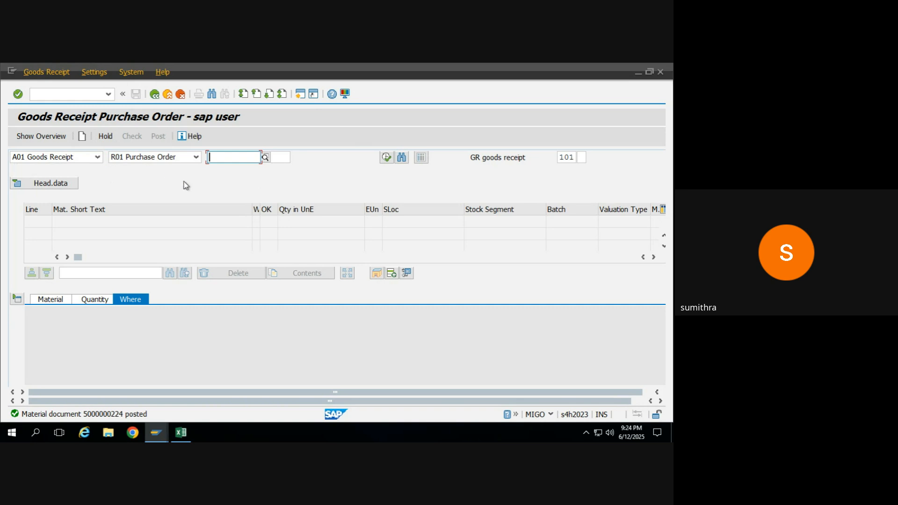
key("ctrl+v")
left_click(571, 156)
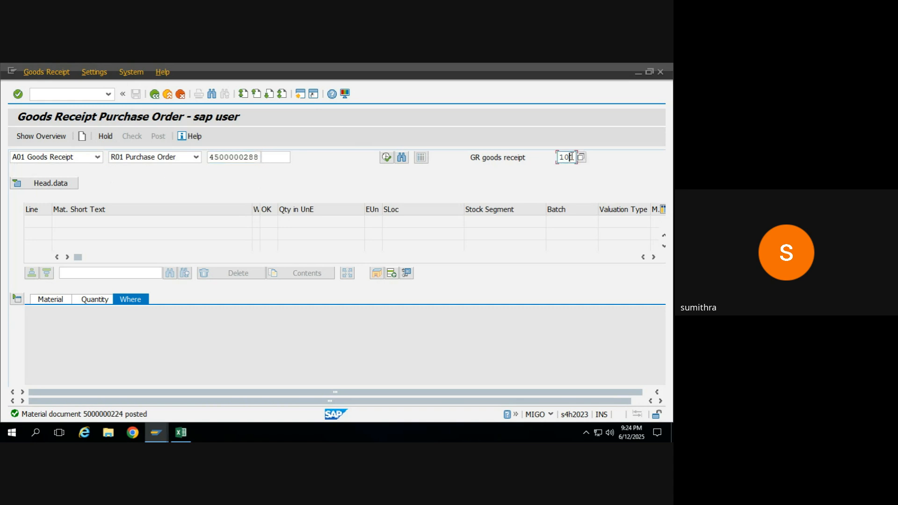
key("BackSpace")
key("BackSpace")
key("BackSpace")
type("122")
key("Return")
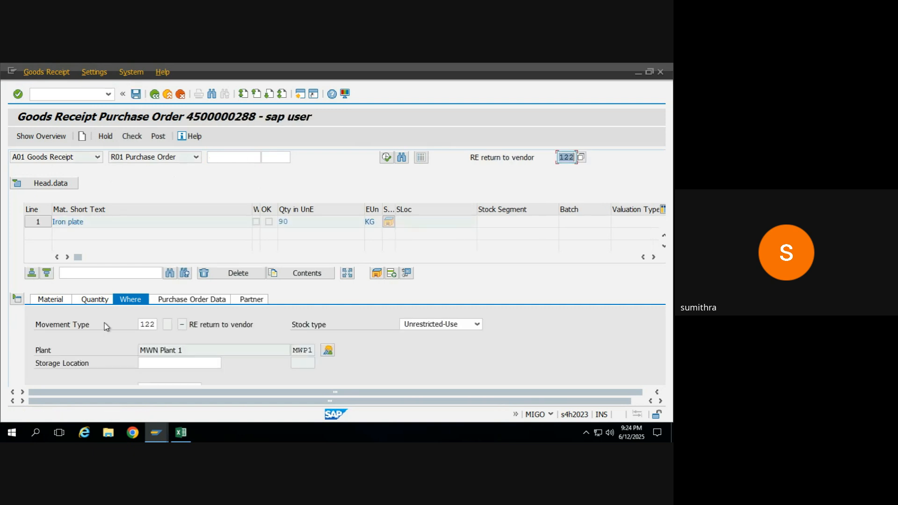
- Set the iron plate item's return quantity in unit of entry to 2 KG
left_click(96, 300)
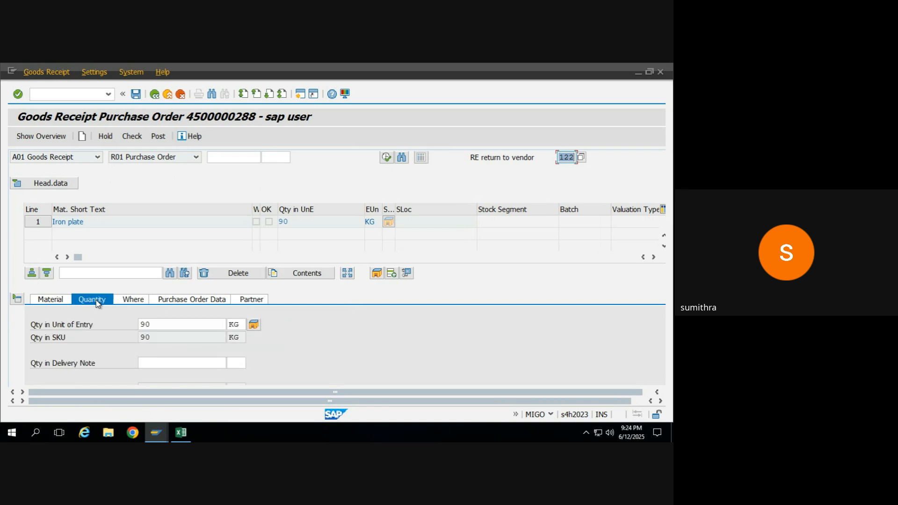
left_click(172, 323)
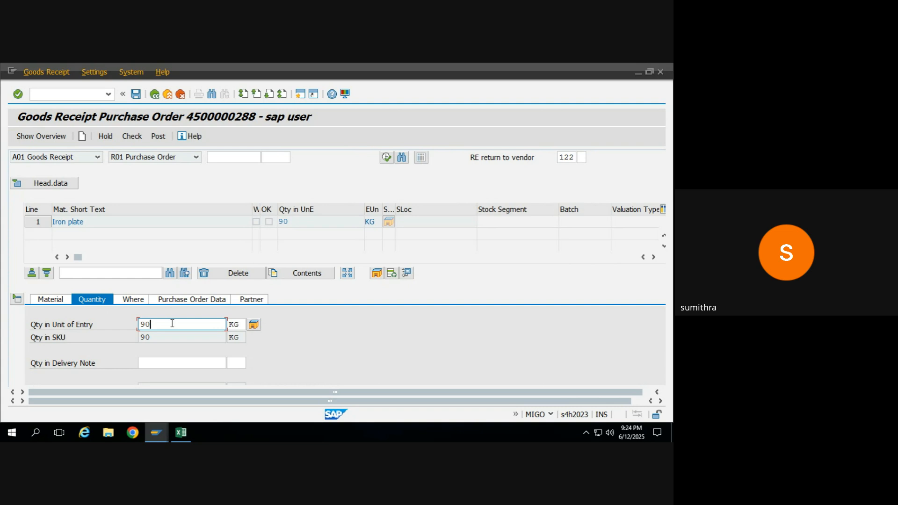
key("BackSpace")
key("BackSpace")
type("2")
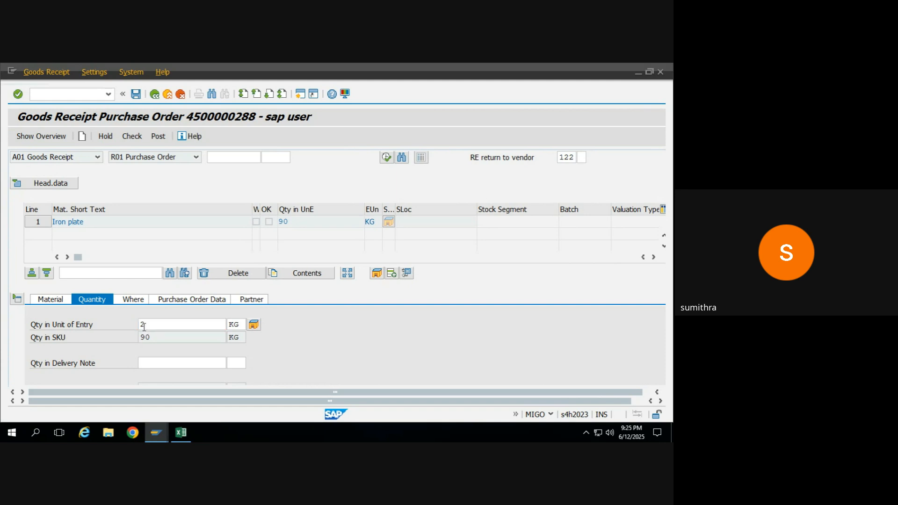
- Confirm the iron plate return quantity, mark the item as OK, and check the return document
key("Return")
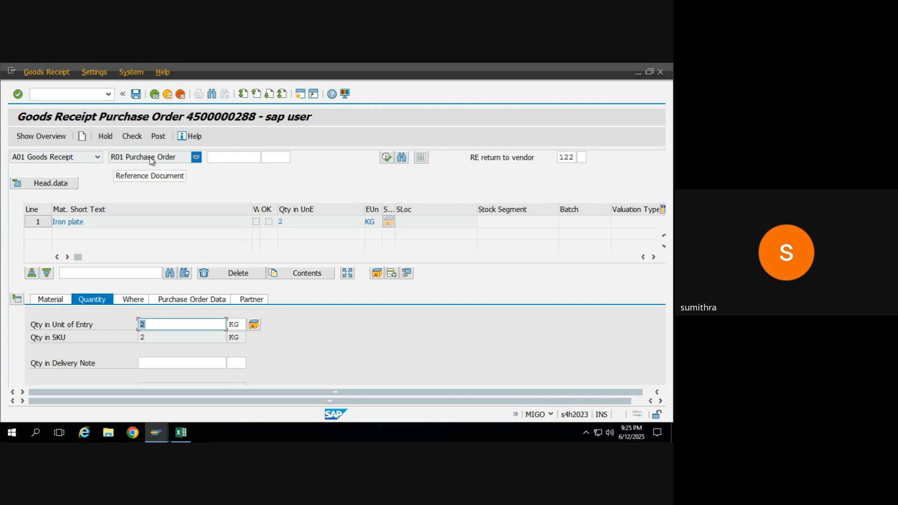
left_click(576, 157)
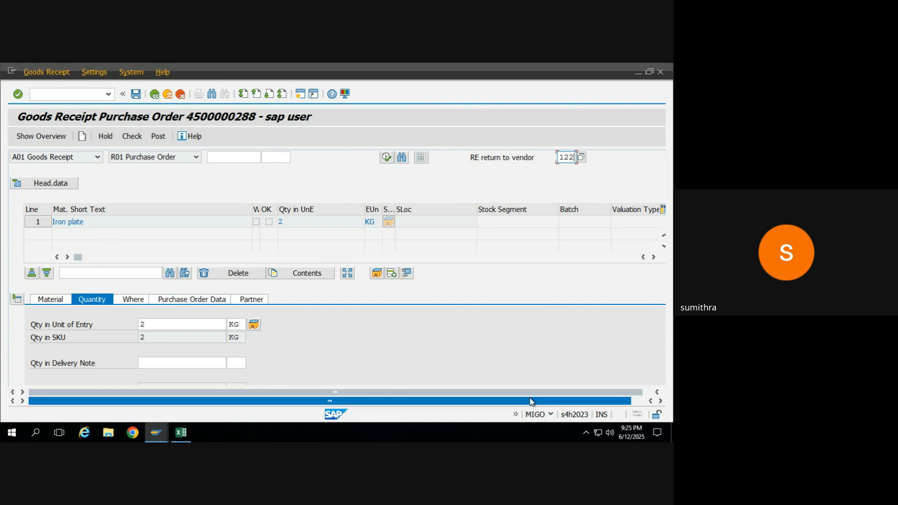
left_click_drag(532, 401, 546, 401)
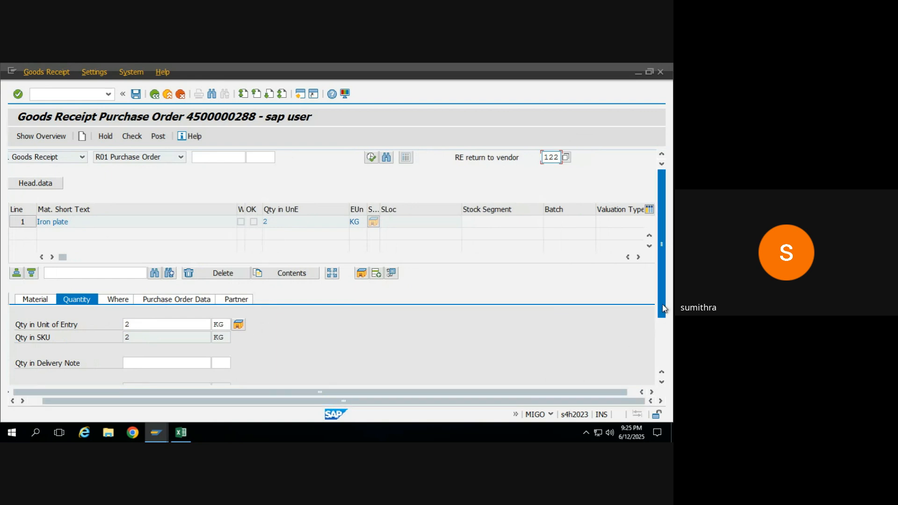
left_click_drag(664, 309, 663, 374)
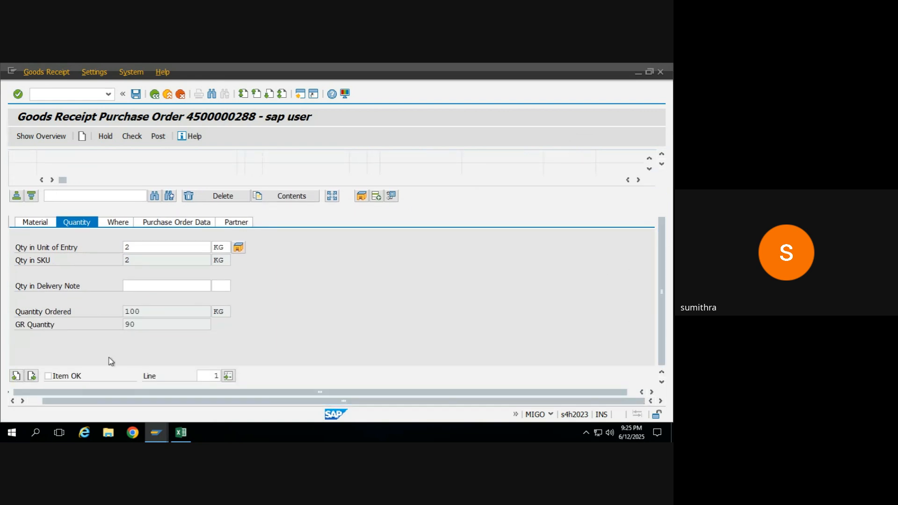
left_click(69, 378)
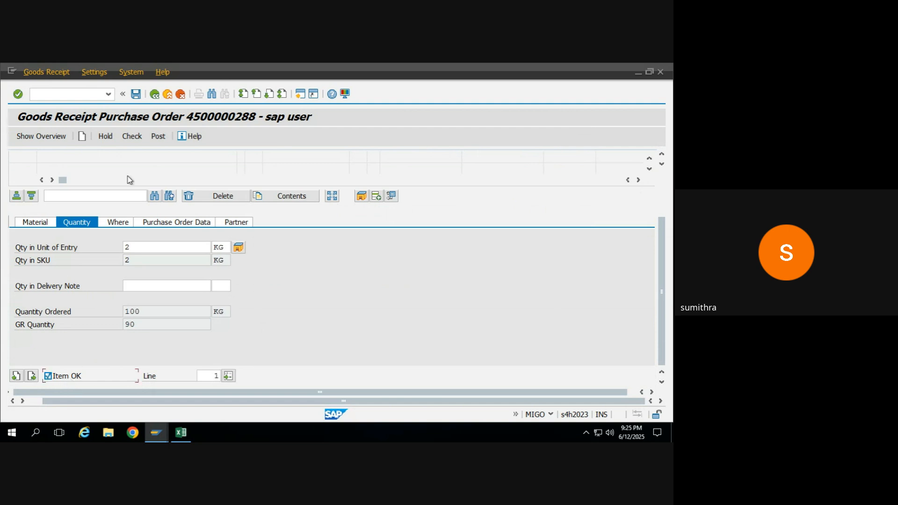
left_click(133, 137)
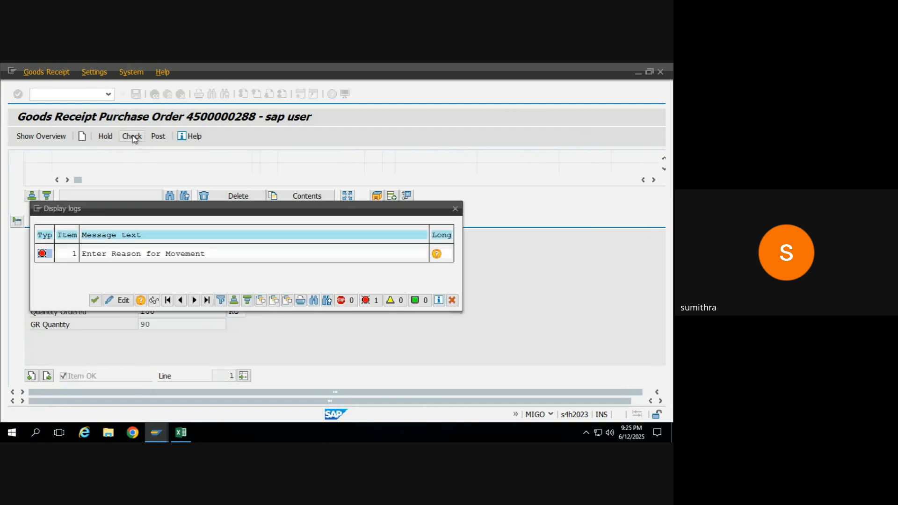
left_click(96, 301)
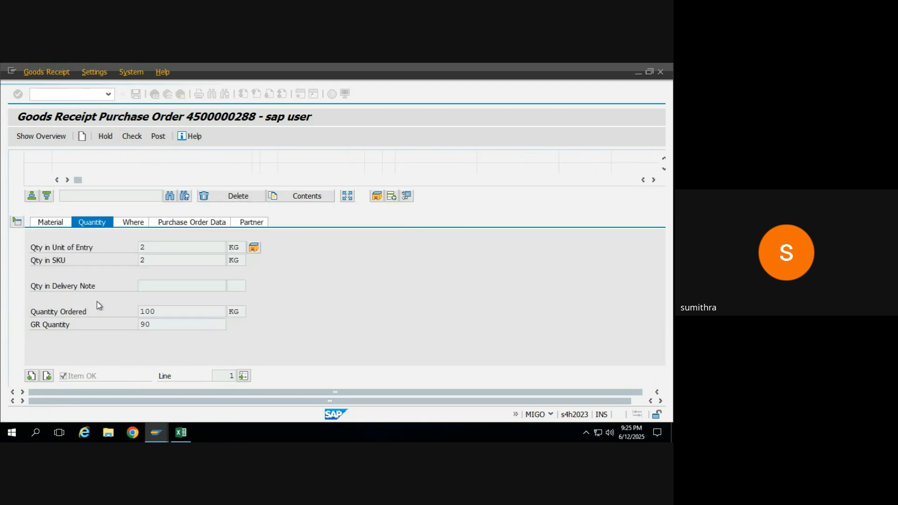
- Set the iron plate item's reason for movement to 0003 Damaged and check the return document again
left_click(134, 223)
left_click(146, 335)
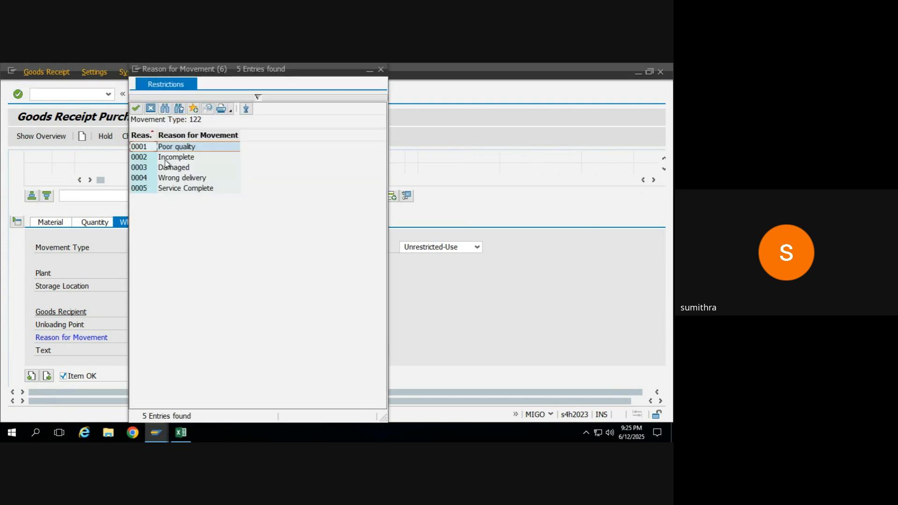
left_click(173, 170)
double_click(174, 170)
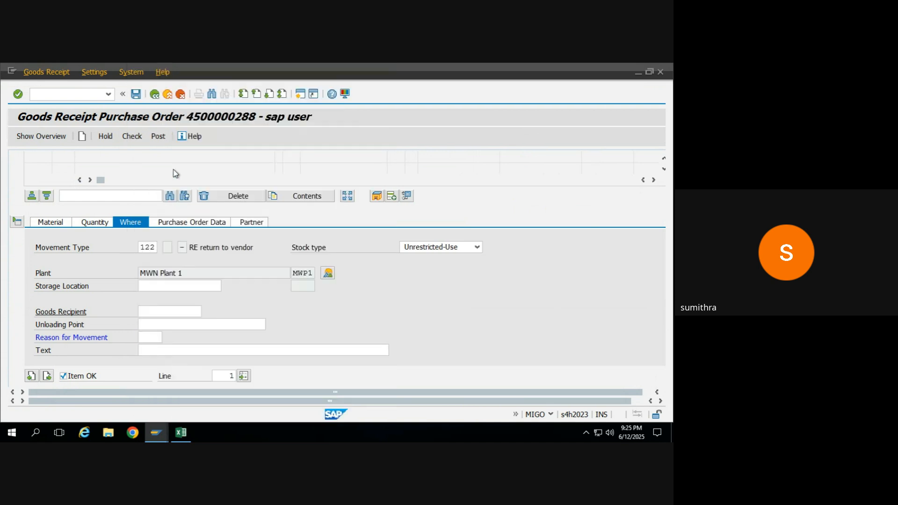
left_click(139, 139)
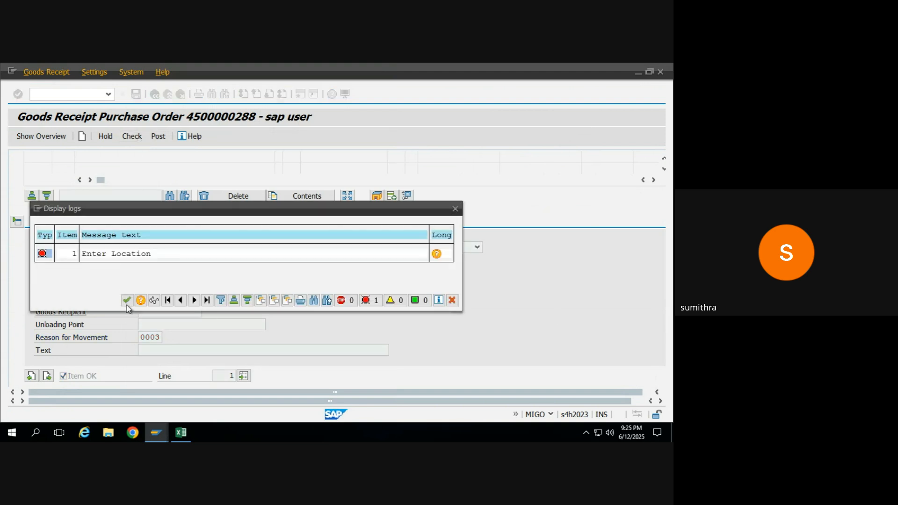
left_click(126, 300)
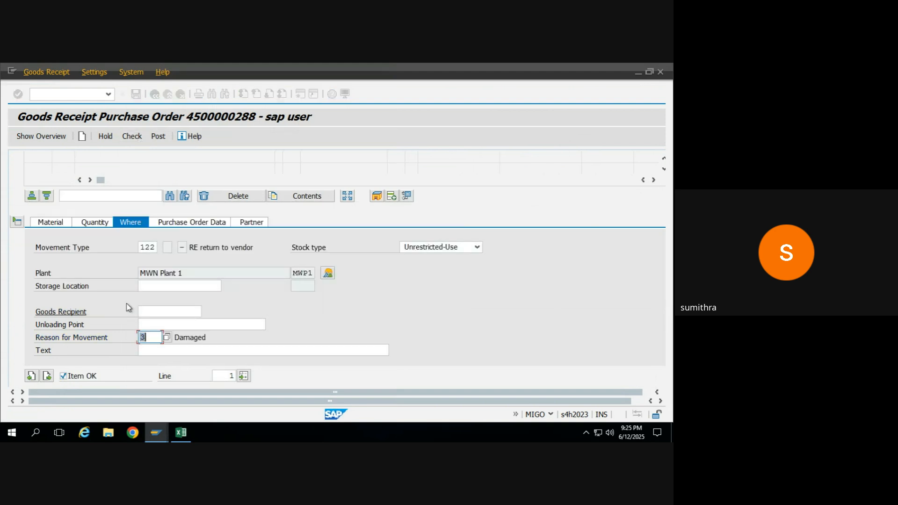
- Assign storage location Slc 1 (MWS1) to the return item, then check and post the return to vendor
left_click(107, 225)
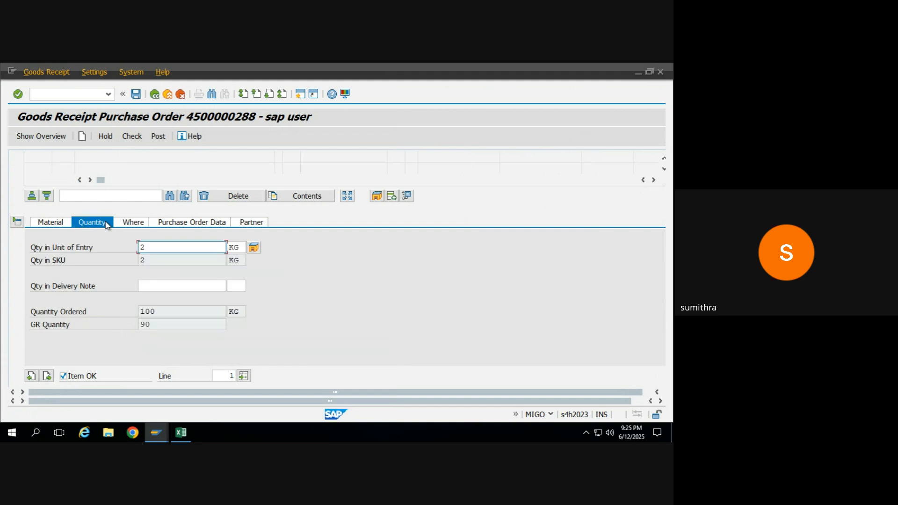
left_click(136, 224)
left_click(159, 283)
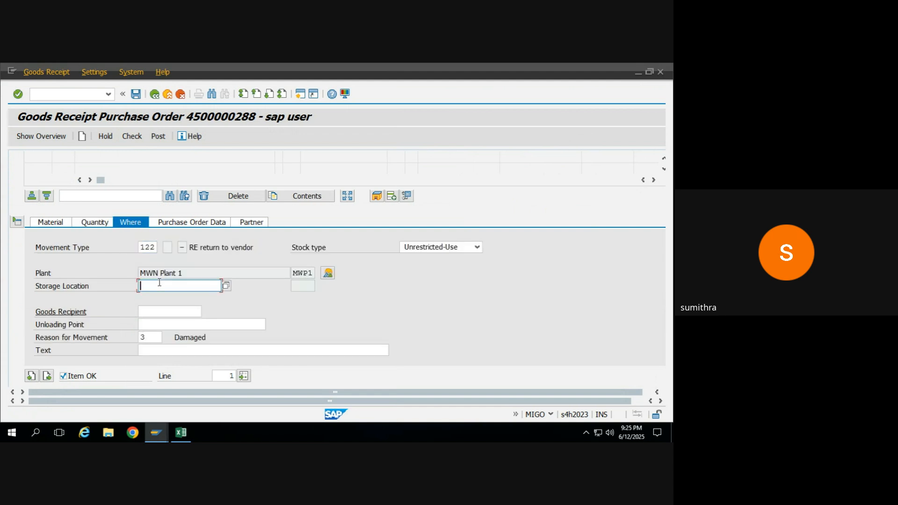
key("Down")
key("Return")
key("Return")
left_click(134, 137)
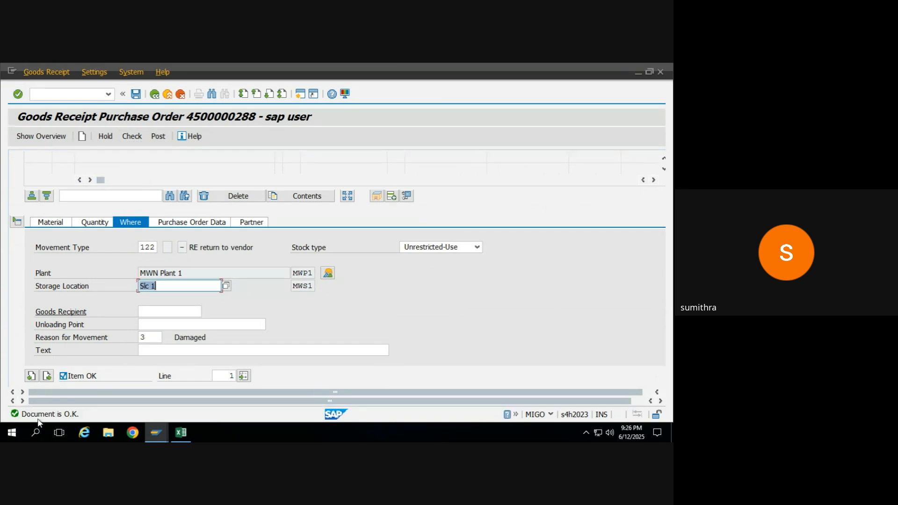
left_click(159, 137)
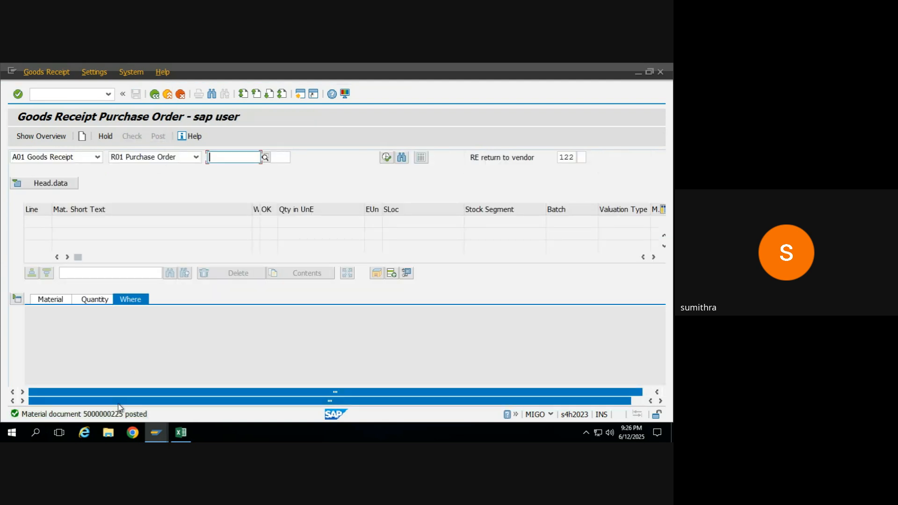
- Reload the iron plate purchase order and examine the return entry and the goods receipt total in its history
mouse_move(154, 440)
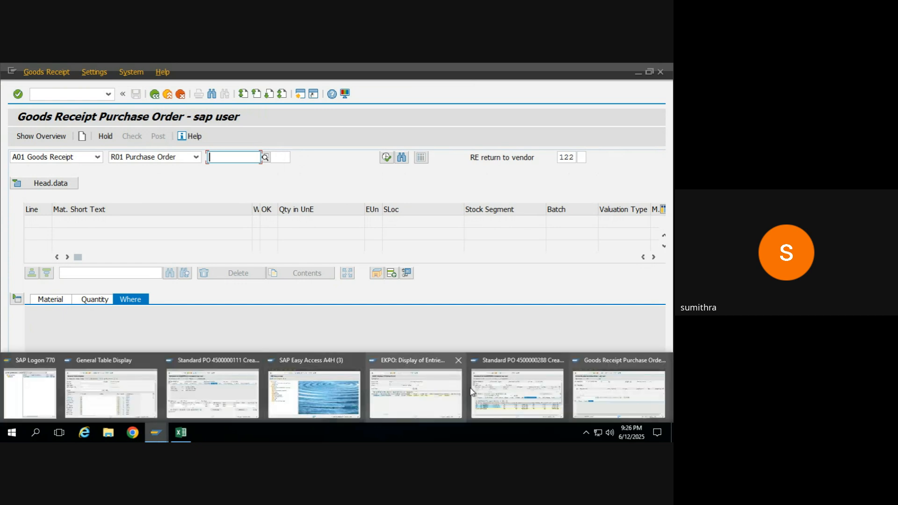
left_click(482, 401)
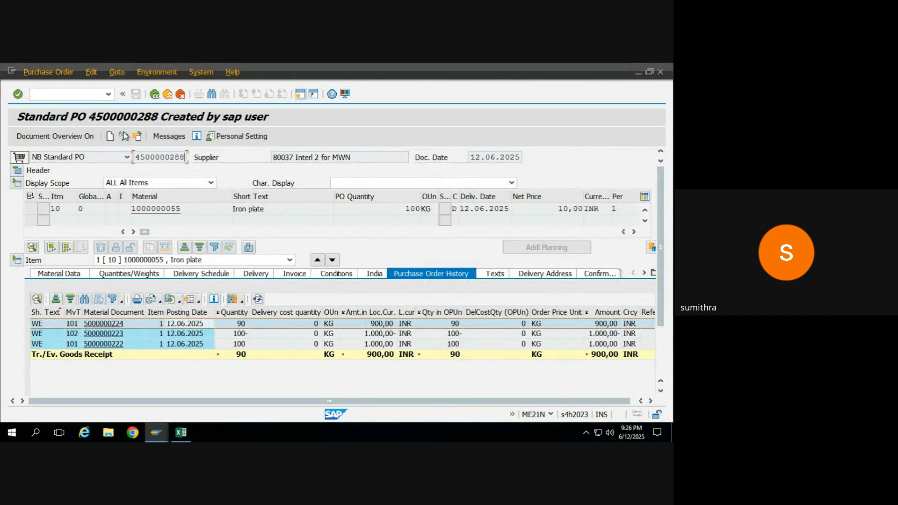
left_click(137, 136)
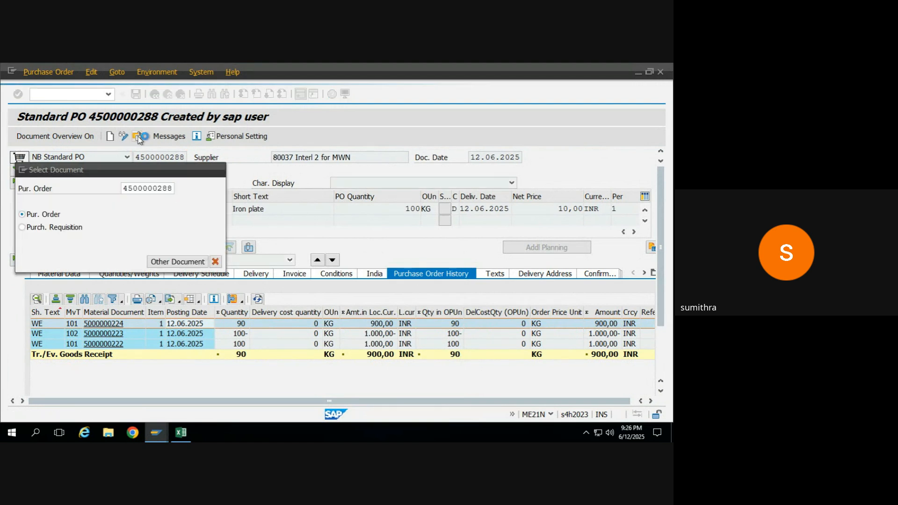
key("Return")
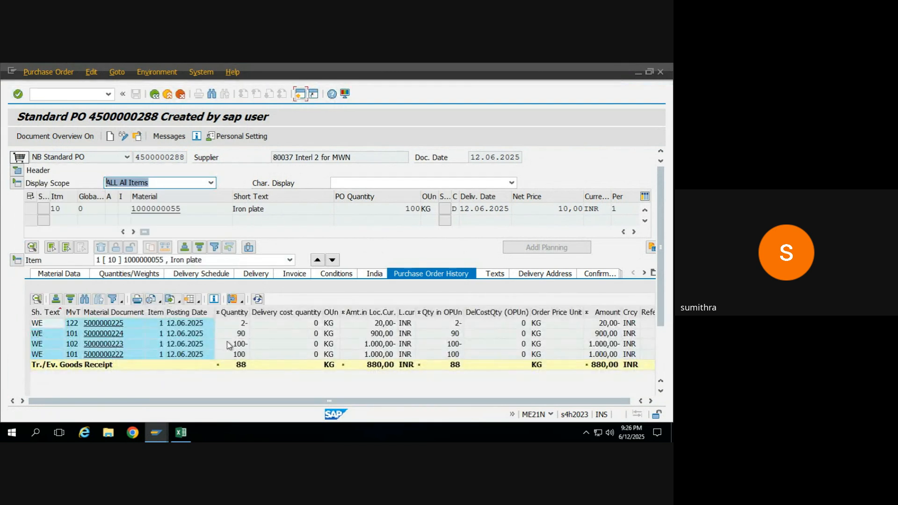
left_click(241, 366)
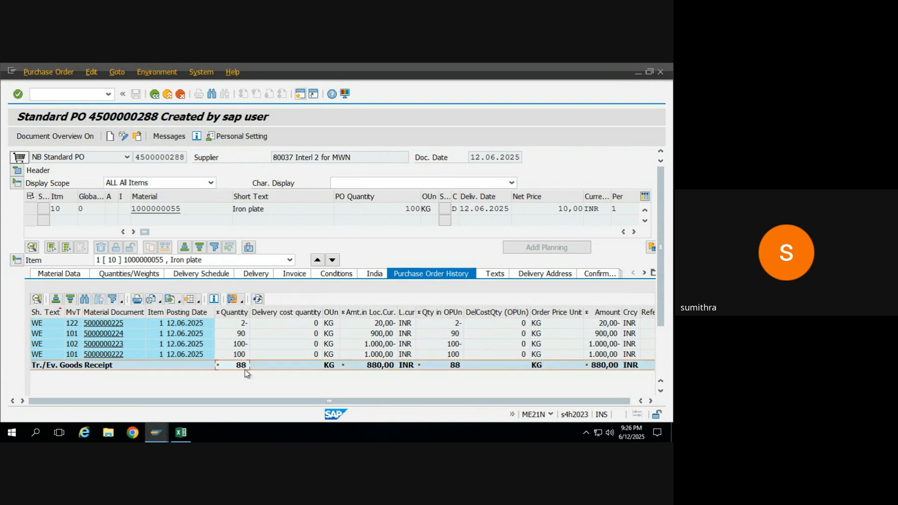
left_click(241, 324)
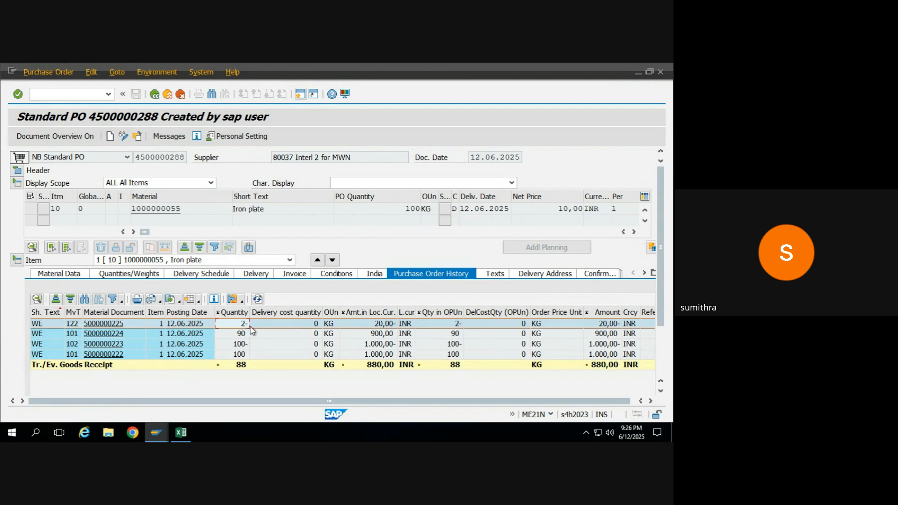
left_click(240, 365)
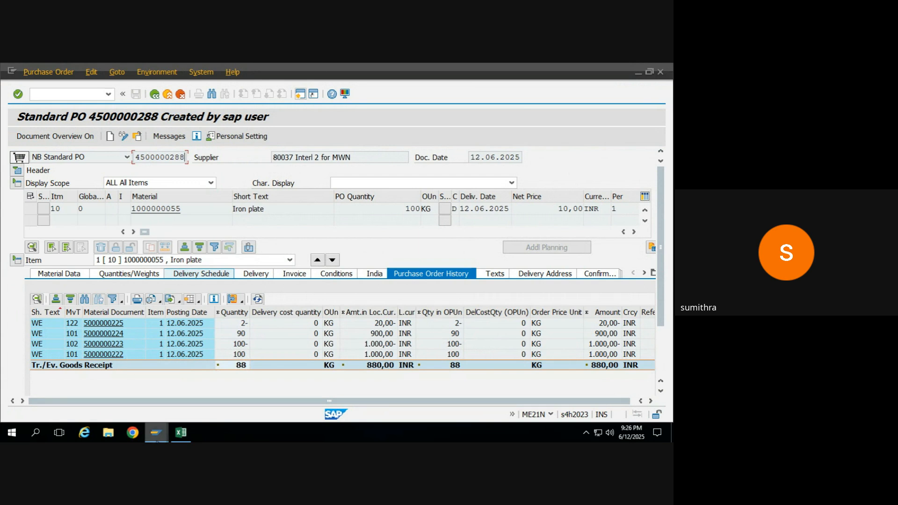
- Review the posting dates and movement types of the receipt, reversal and return entries in the purchase order history
mouse_move(157, 435)
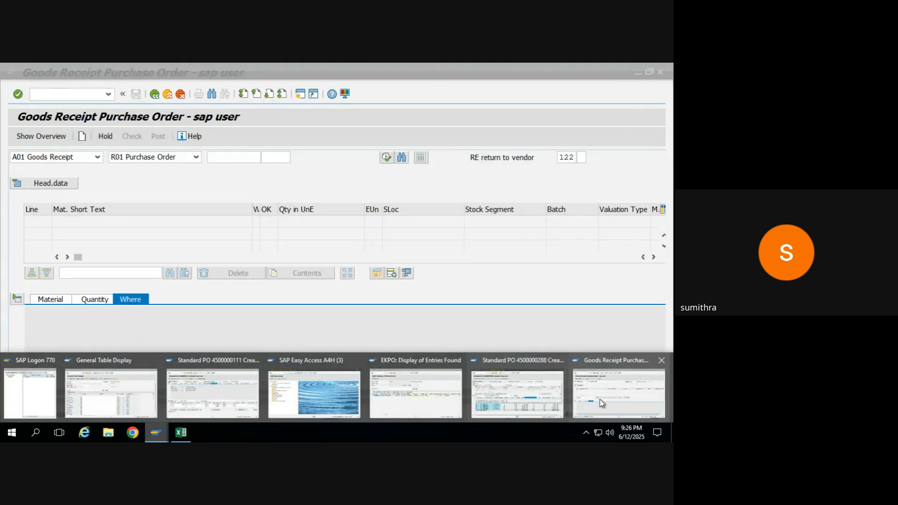
left_click(599, 398)
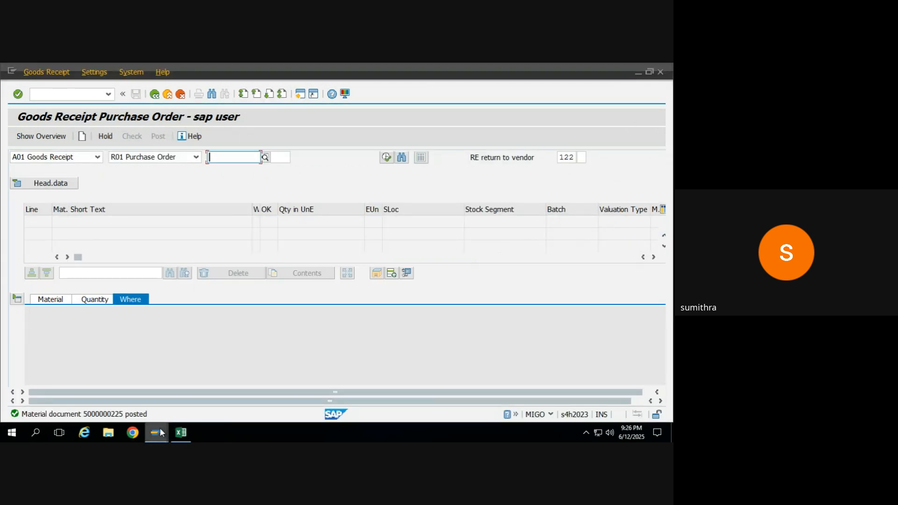
mouse_move(160, 432)
left_click(492, 399)
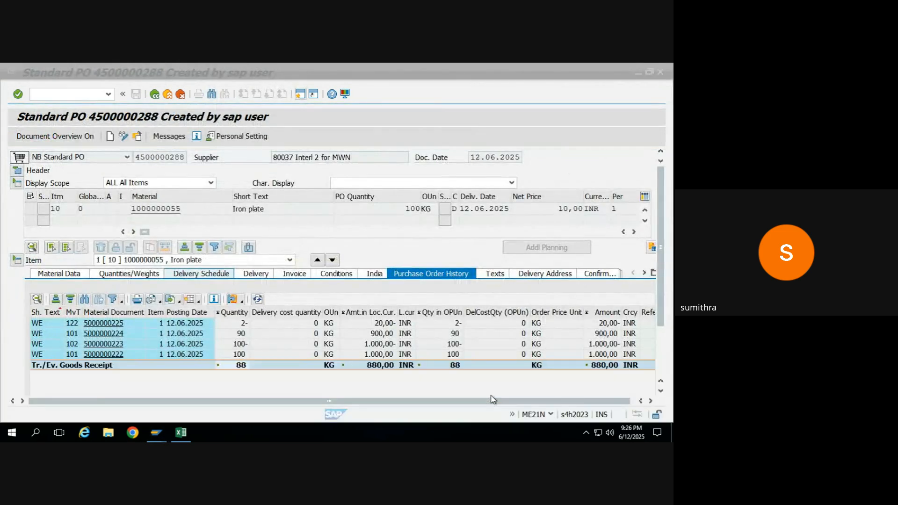
left_click(170, 356)
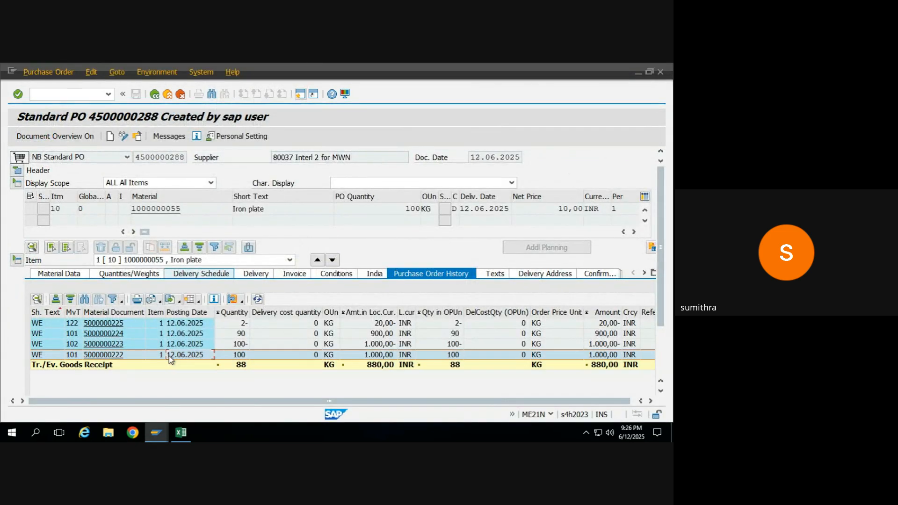
left_click(190, 347)
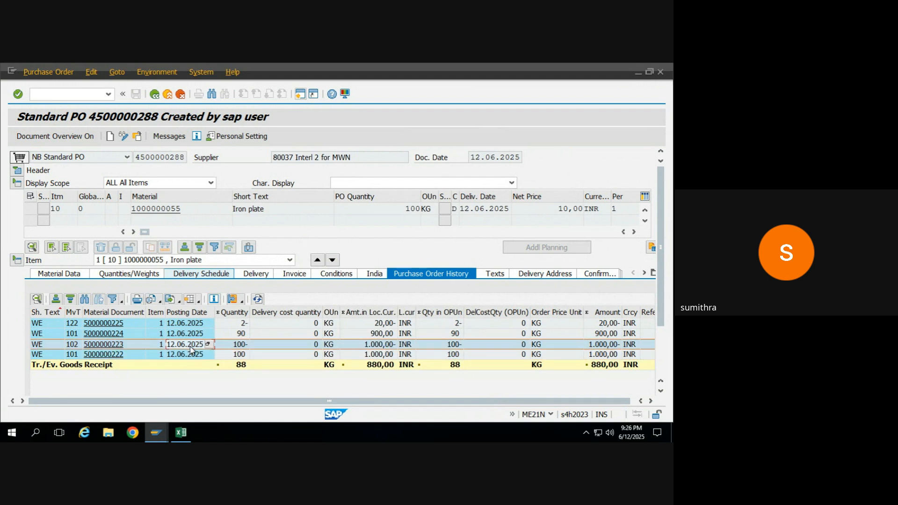
left_click(192, 337)
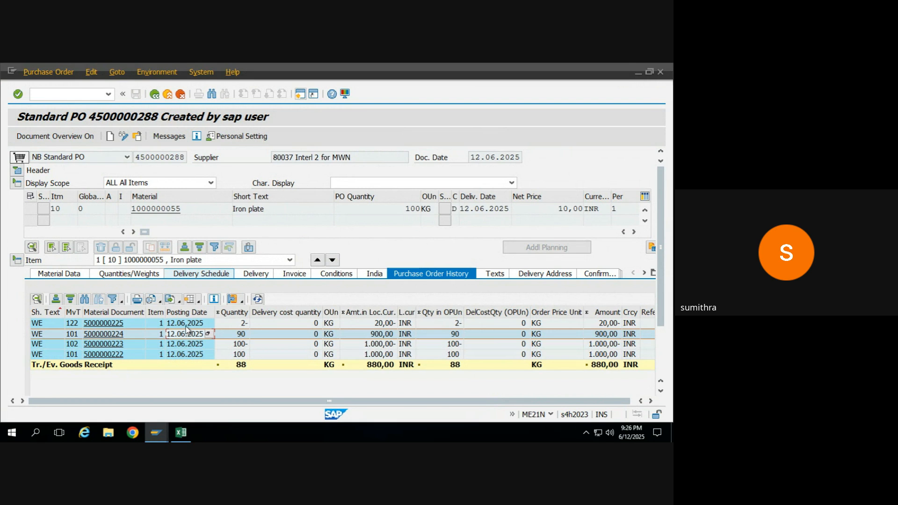
left_click(187, 326)
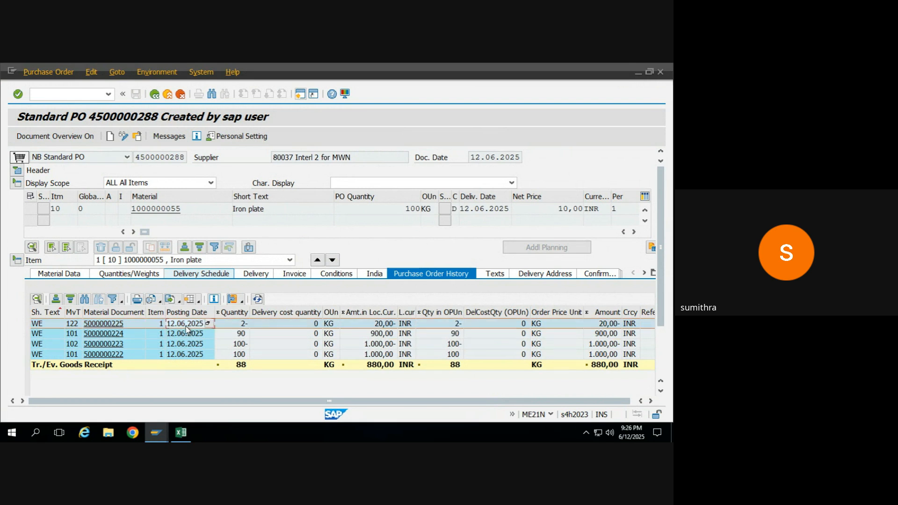
left_click(74, 344)
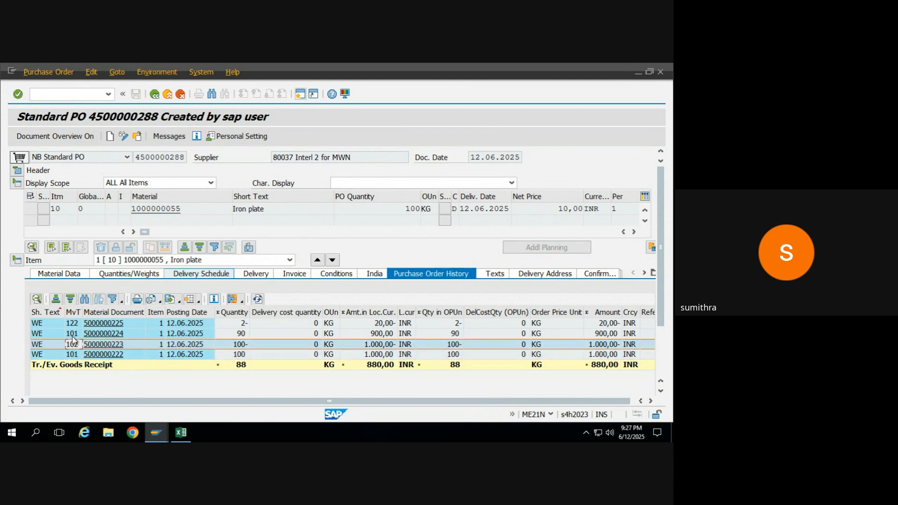
left_click(74, 334)
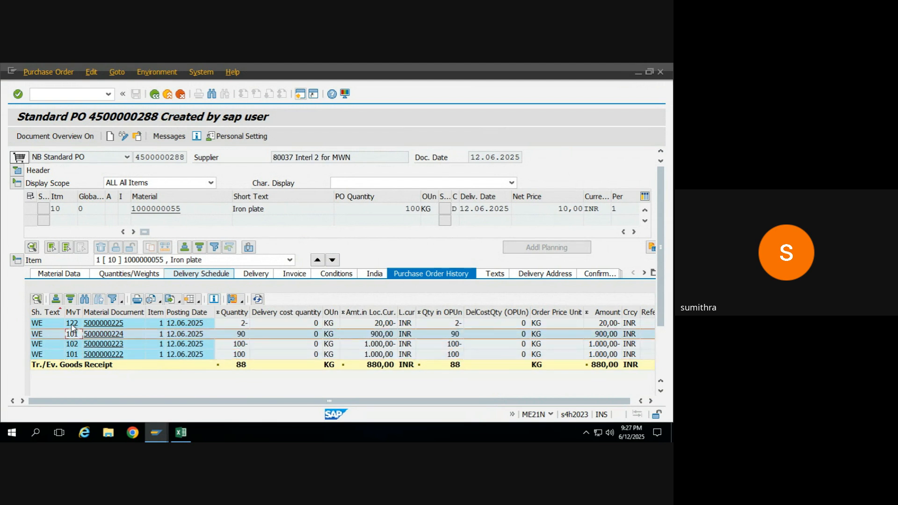
left_click(71, 324)
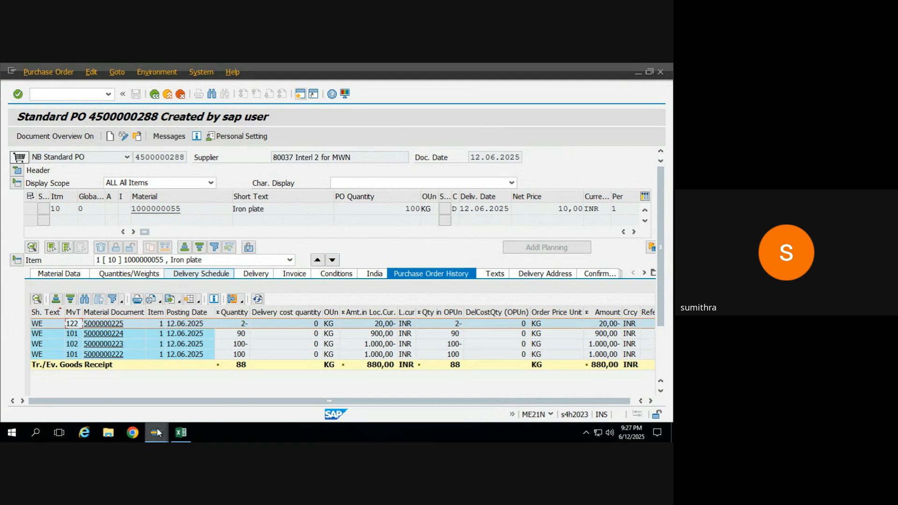
- Leave the goods receipt transaction and open the incoming invoice transaction MIRO
mouse_move(157, 433)
left_click(607, 390)
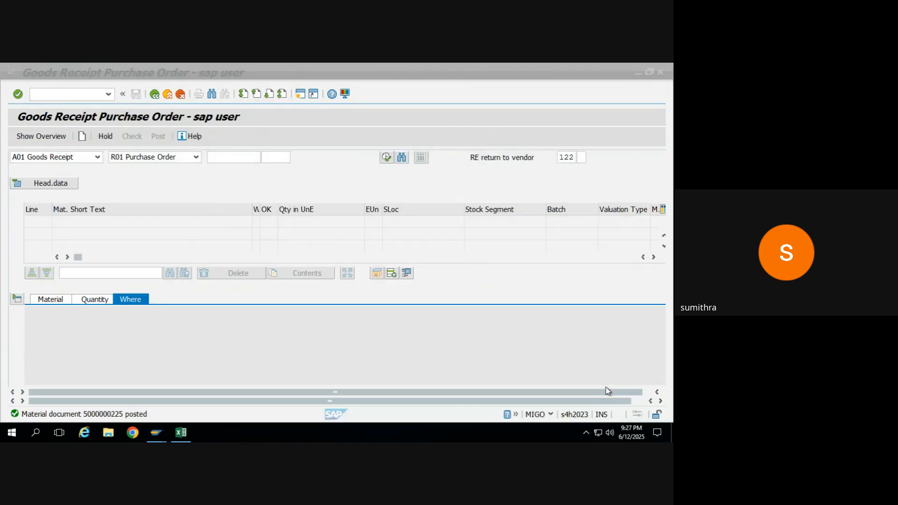
left_click(156, 95)
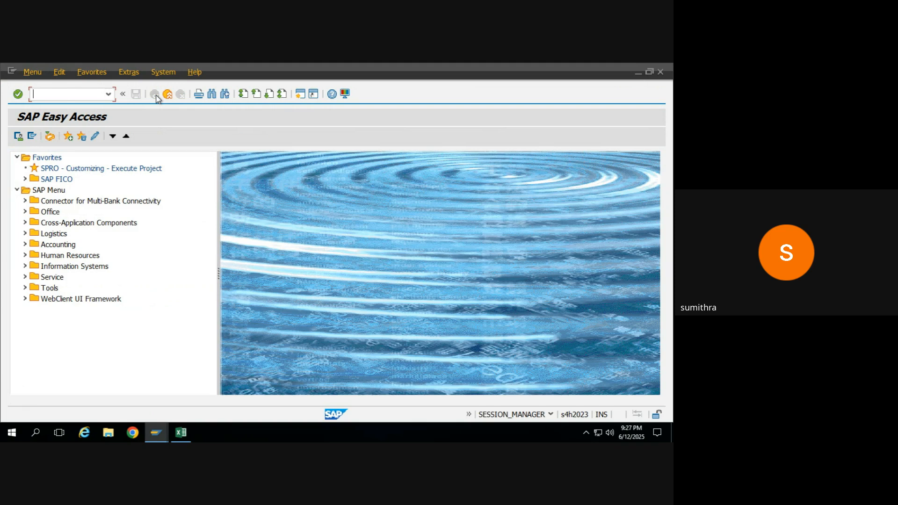
type("MIRO")
key("Return")
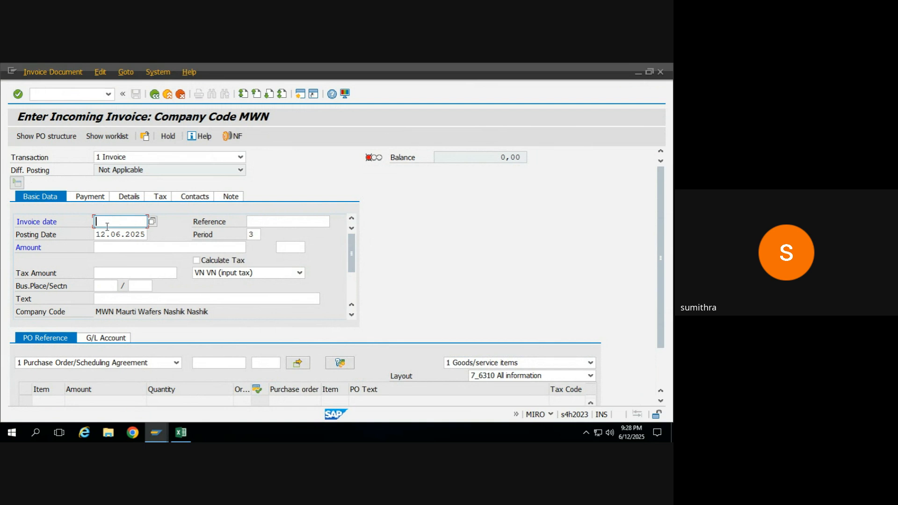
- Set the invoice date to 12.06.2025, reference the iron plate purchase order, and enter Test1 as the invoice reference
left_click(153, 222)
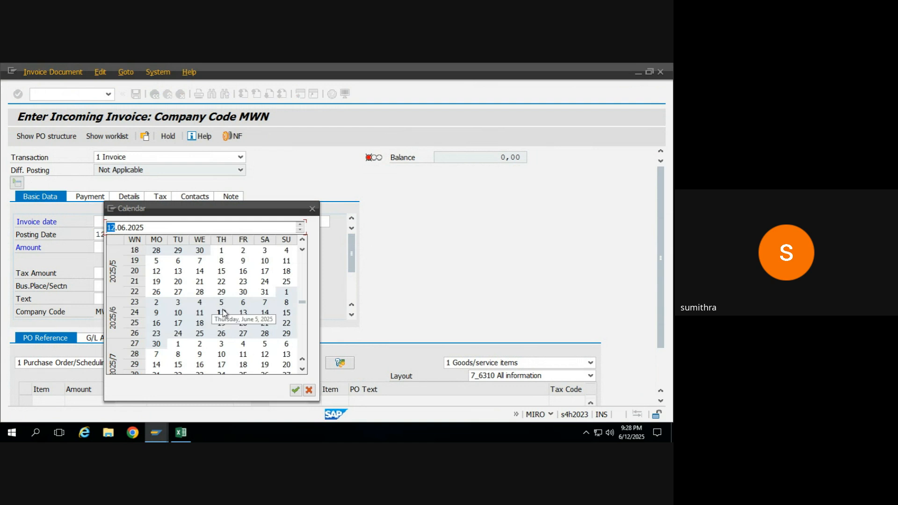
double_click(221, 316)
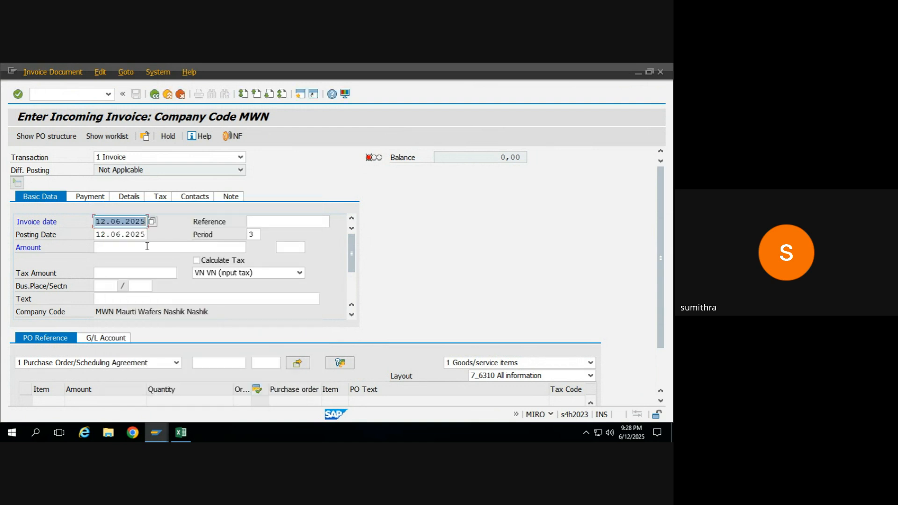
left_click(210, 363)
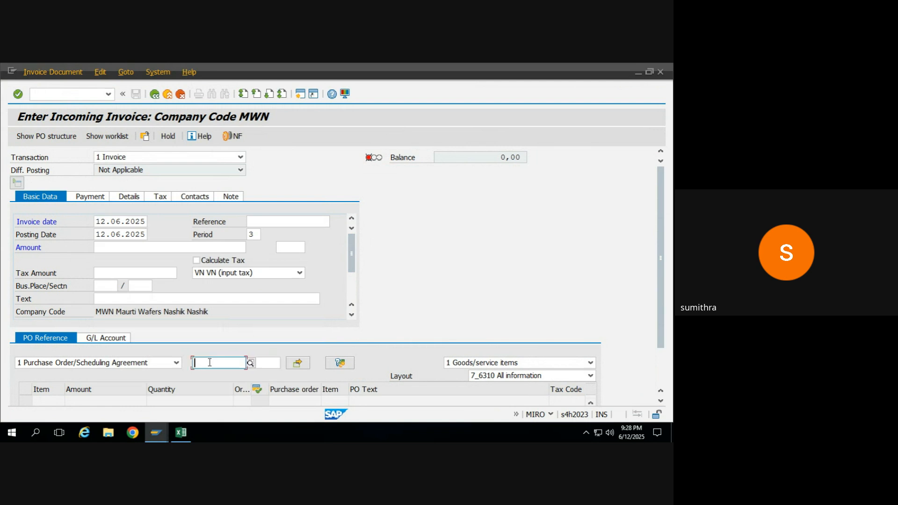
key("ctrl+v")
key("Return")
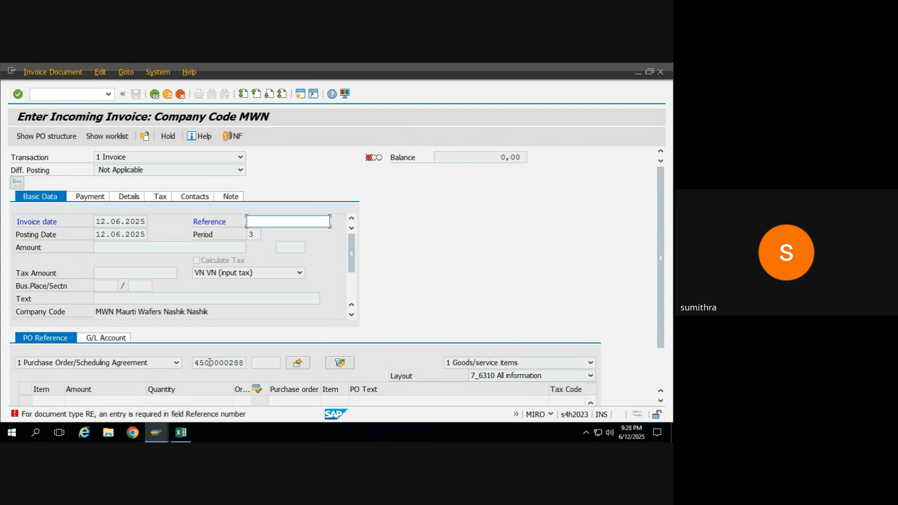
type("Test1")
key("Return")
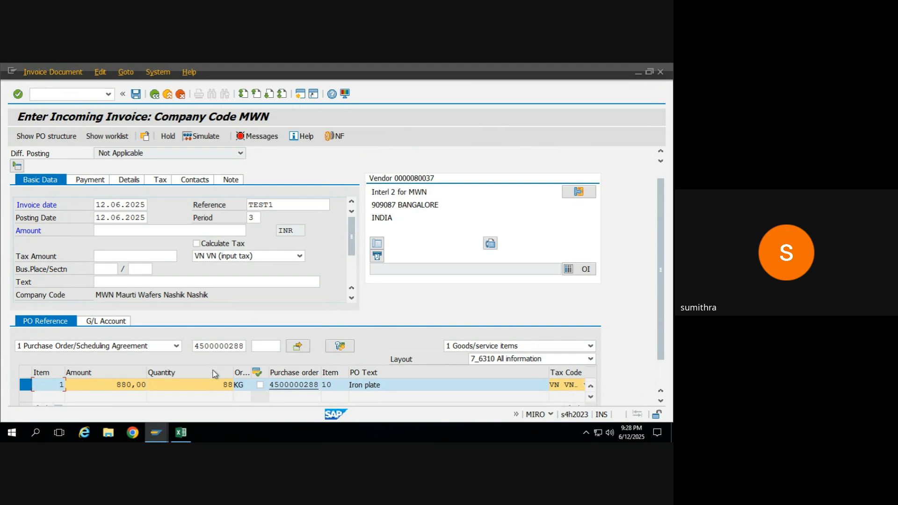
- Check the invoice quantity, messages and balance, and set the payment baseline date to 12.06.2025
left_click(201, 382)
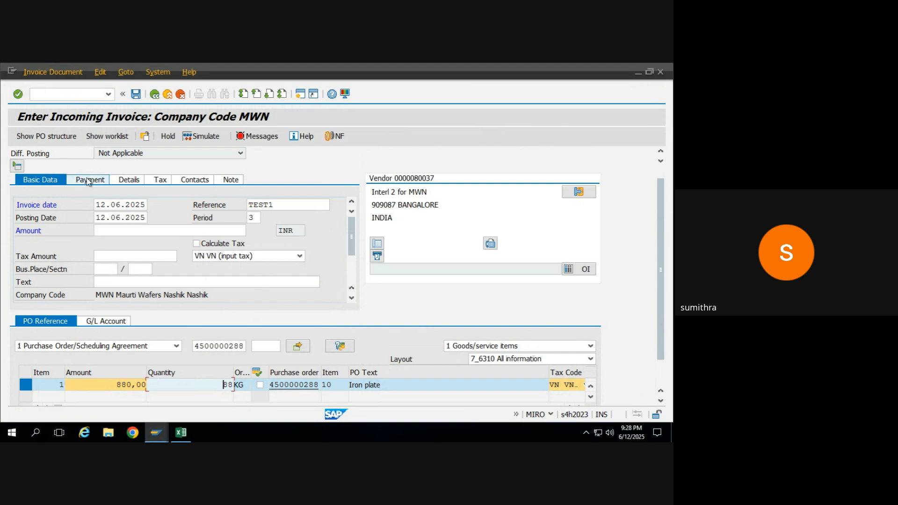
left_click(253, 137)
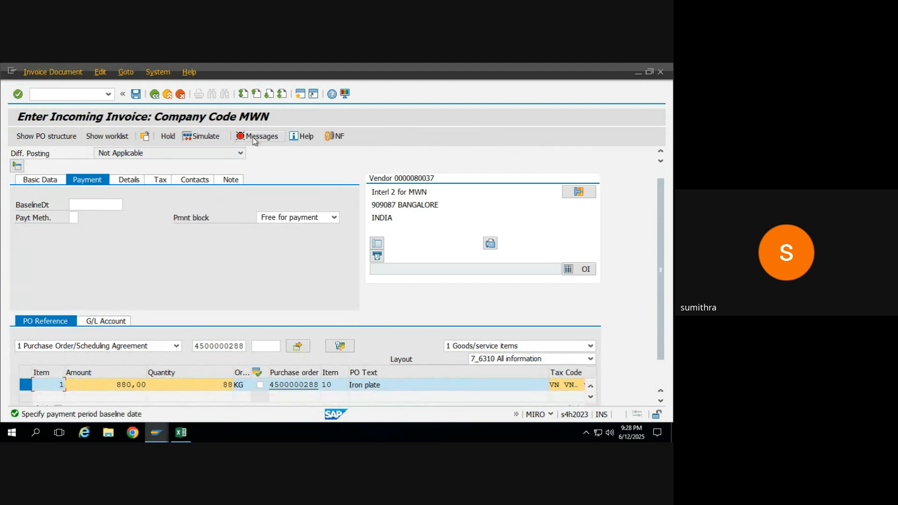
left_click(254, 136)
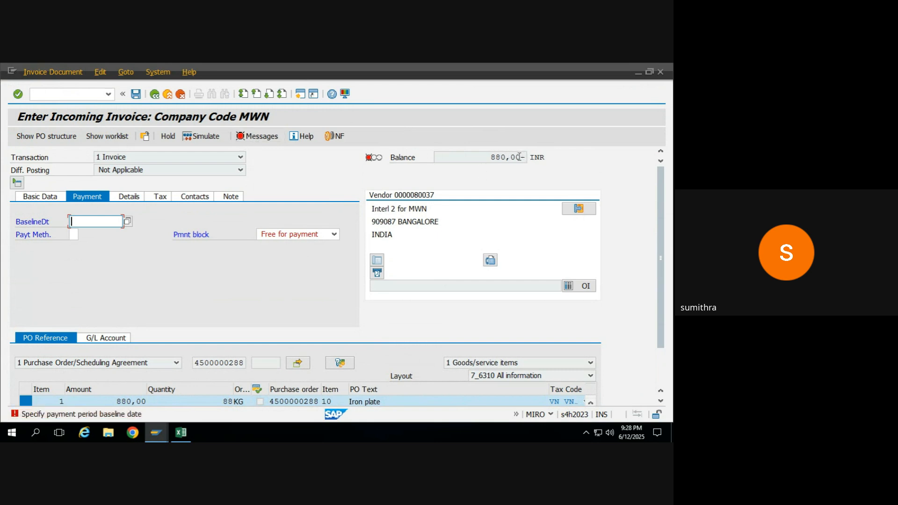
left_click_drag(519, 156, 490, 158)
left_click(490, 157)
key("Return")
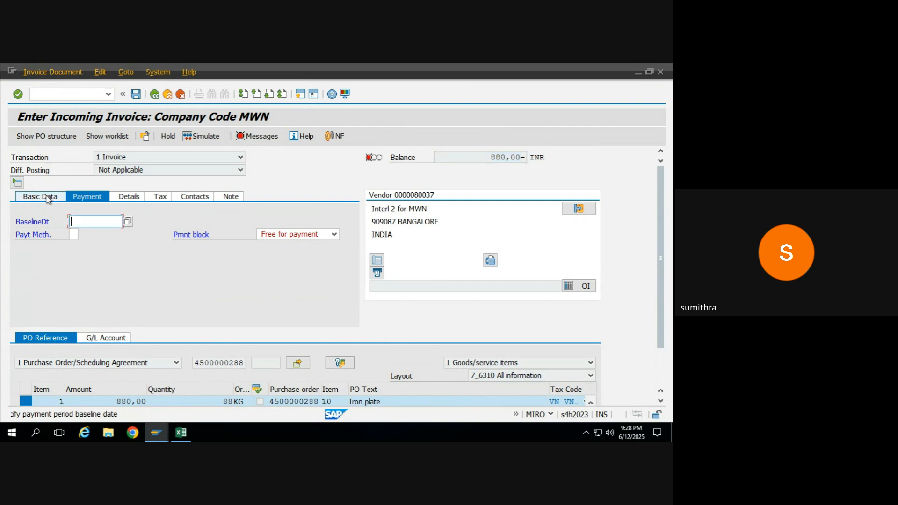
left_click(127, 221)
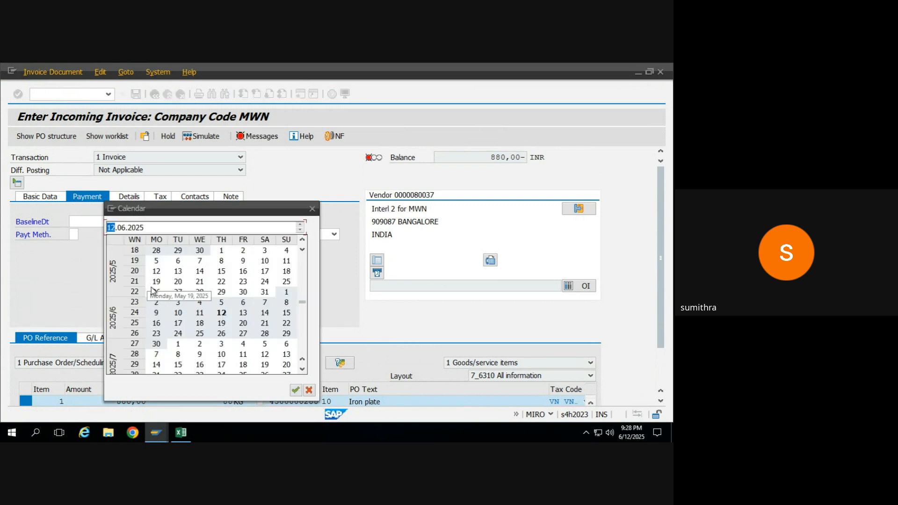
double_click(222, 313)
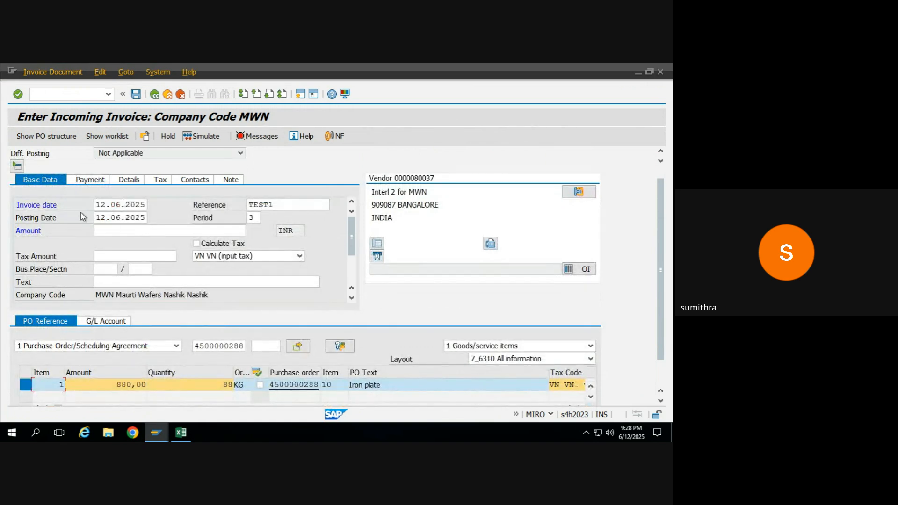
- Enter 880,00 INR as the invoice amount and review the verification log
left_click(119, 232)
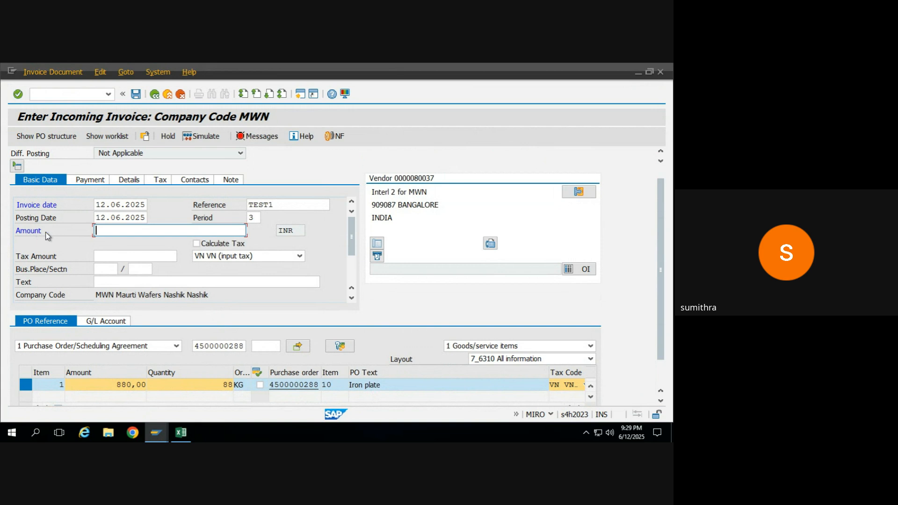
type("880,00")
key("Return")
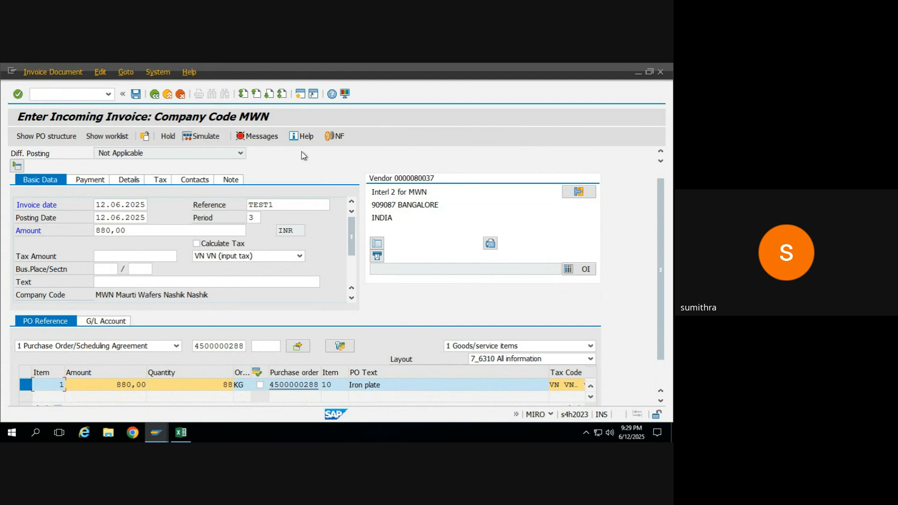
left_click(258, 136)
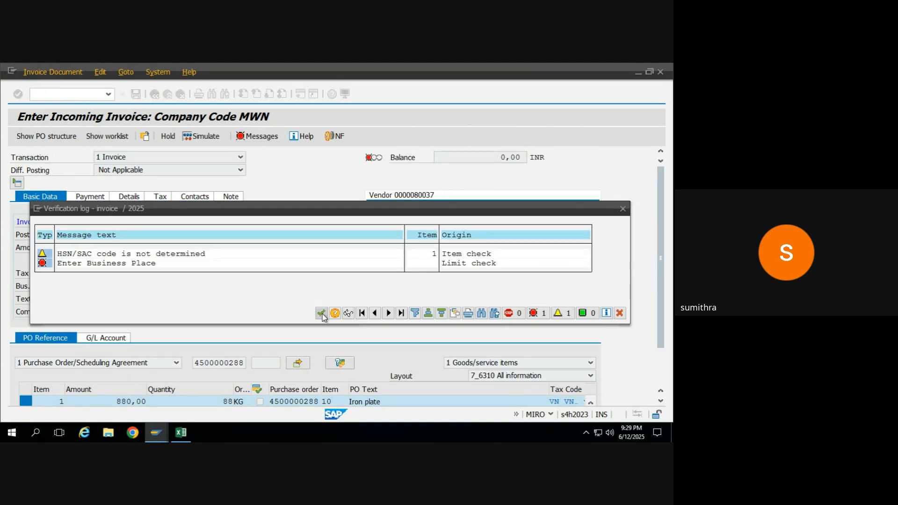
left_click(321, 316)
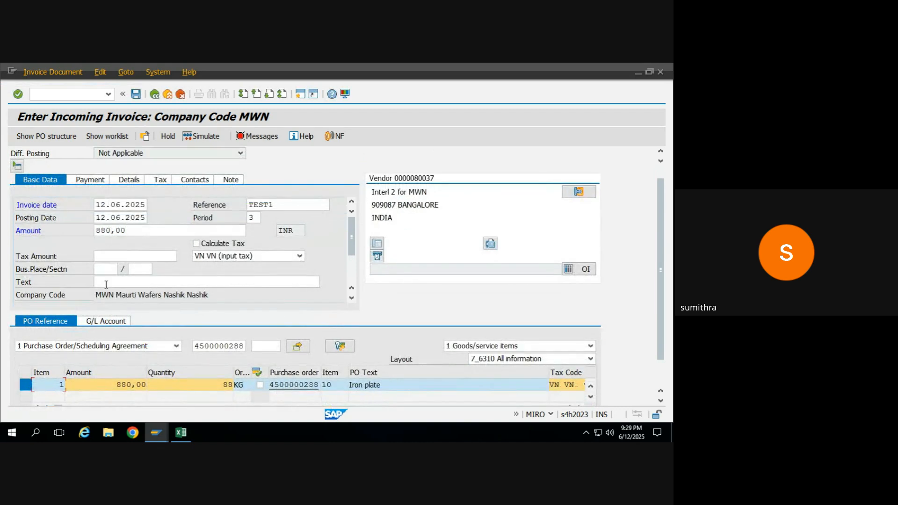
- Assign business place MWN to the invoice and recheck the verification log
left_click(98, 268)
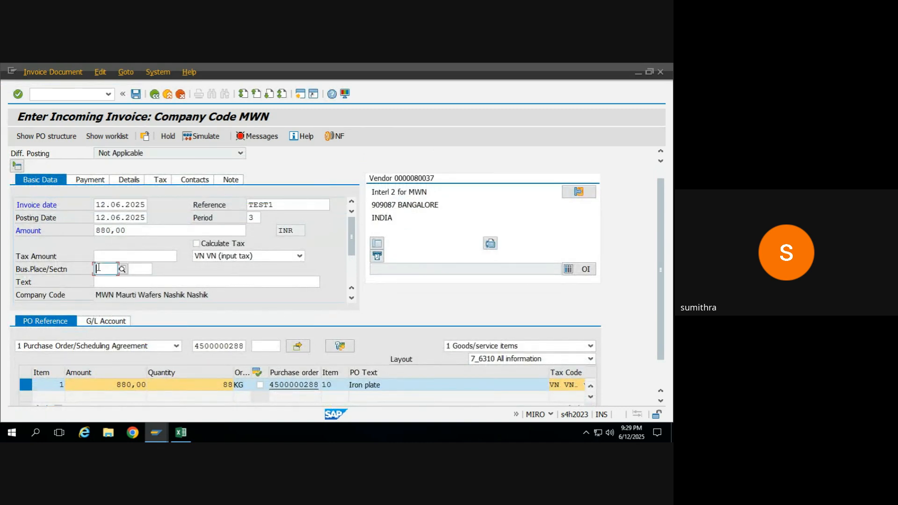
left_click(122, 270)
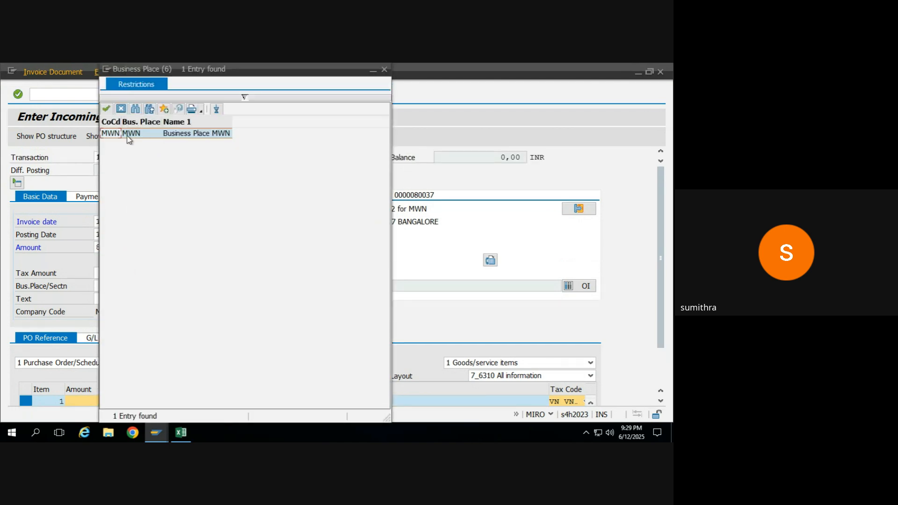
double_click(112, 134)
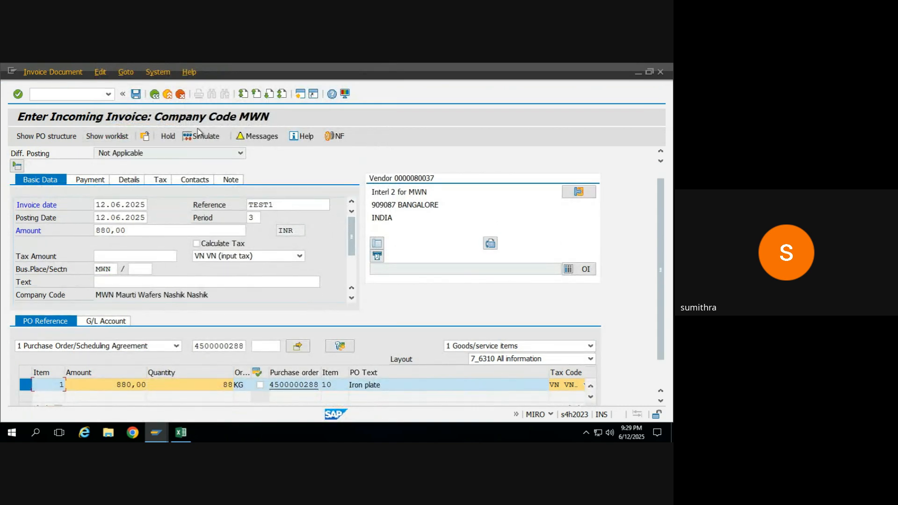
left_click(259, 139)
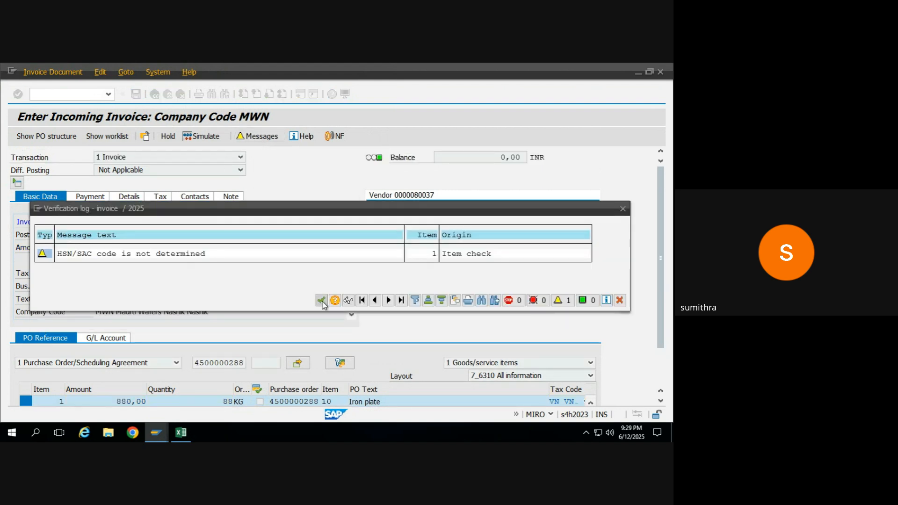
left_click(321, 299)
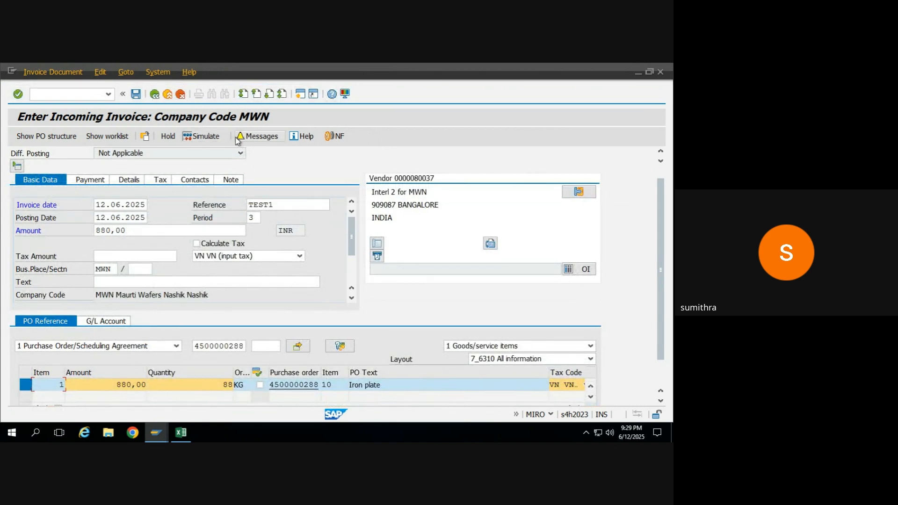
- Simulate the invoice, accept the tax data, review the vendor and GR/IR account postings, and post the invoice
left_click(218, 137)
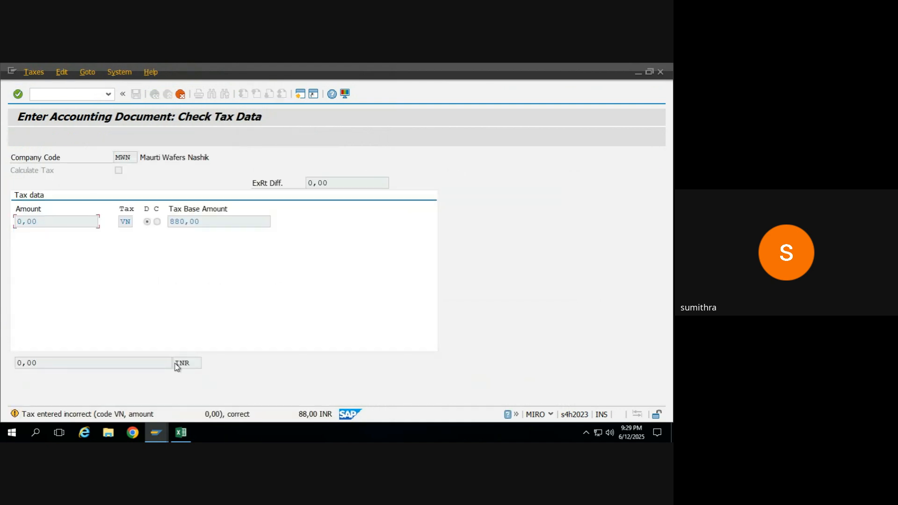
key("Return")
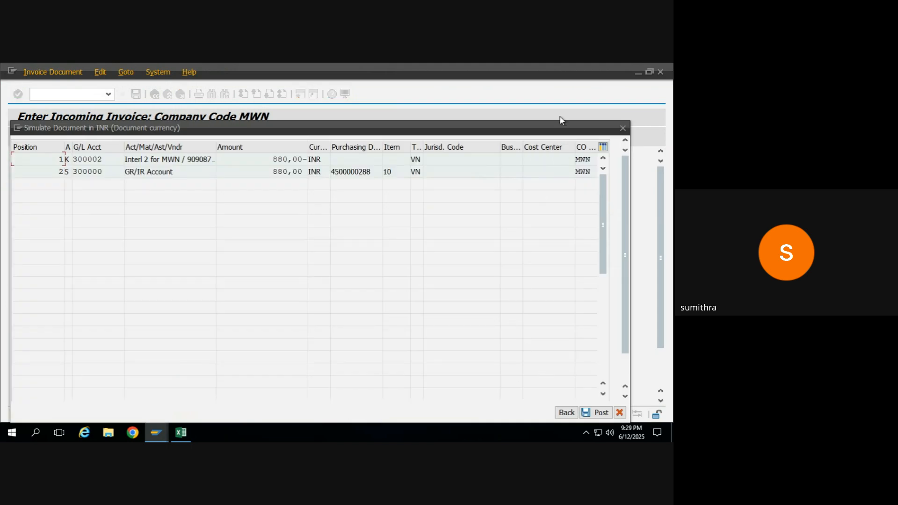
mouse_move(556, 124)
left_mouse_down()
mouse_move(560, 98)
mouse_move(551, 110)
left_mouse_up()
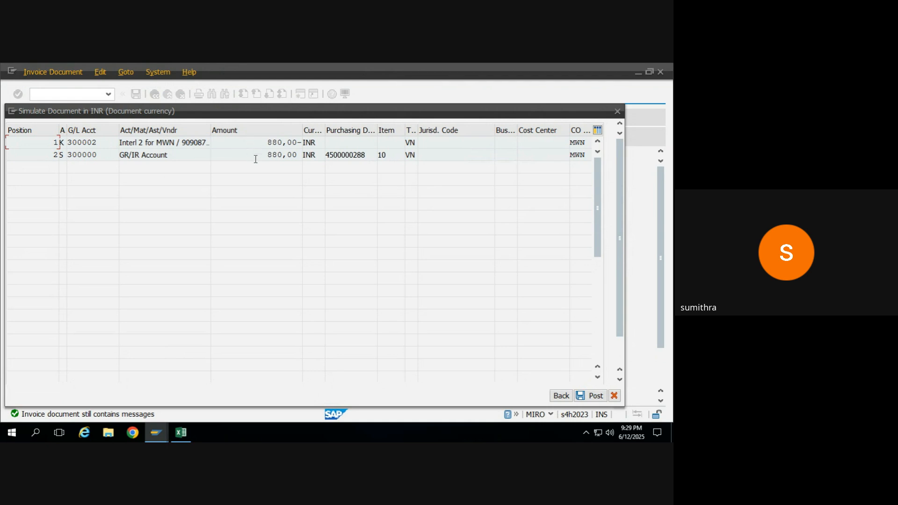
left_click(395, 154)
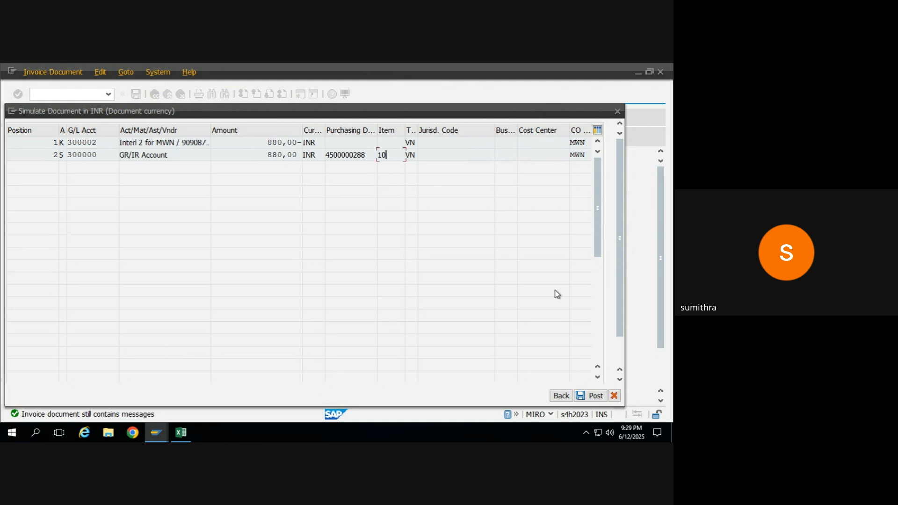
left_click(587, 397)
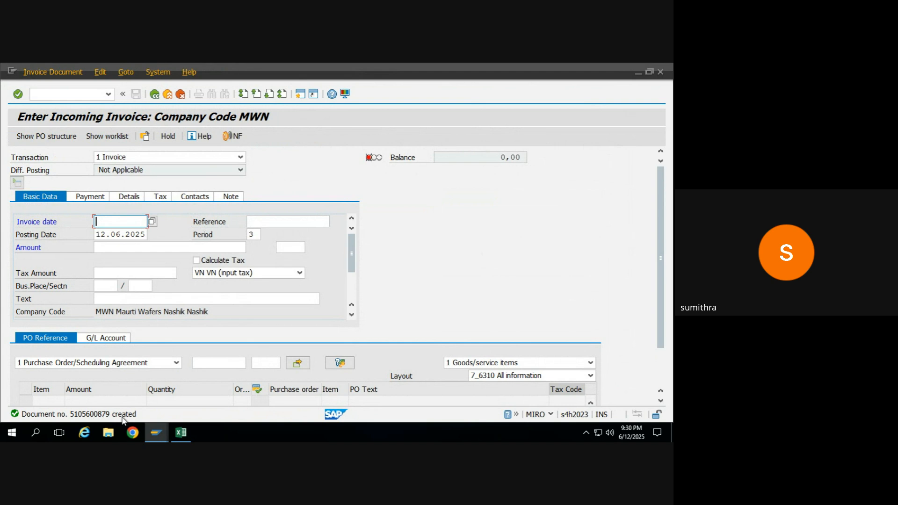
- Switch to the iron plate purchase order and reload it to refresh its purchase order history
mouse_move(156, 435)
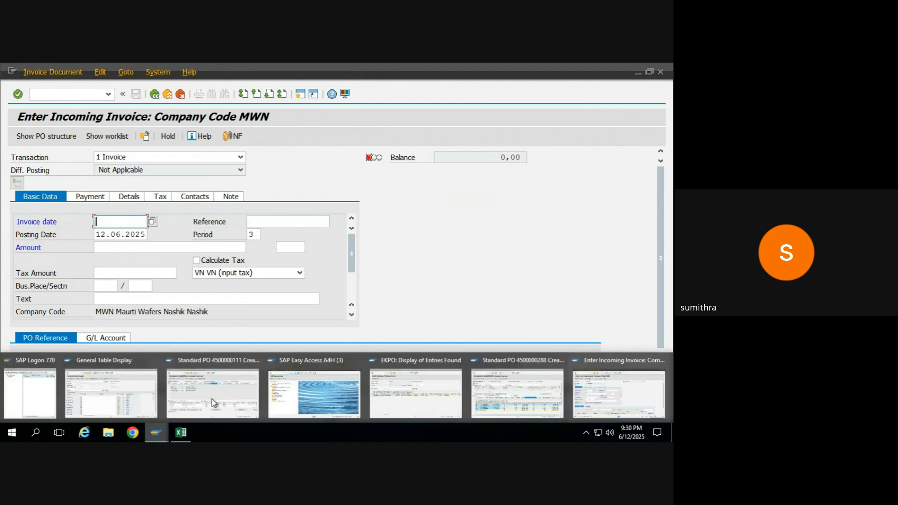
left_click(488, 395)
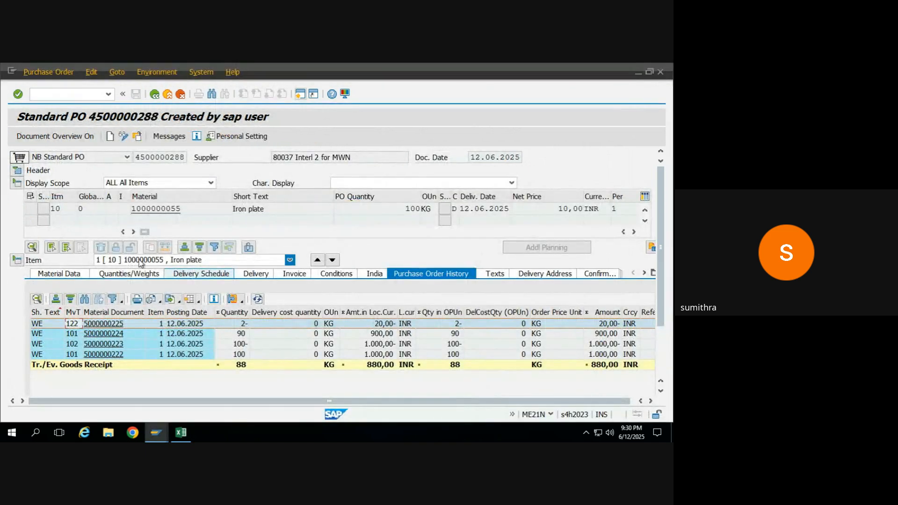
left_click(139, 139)
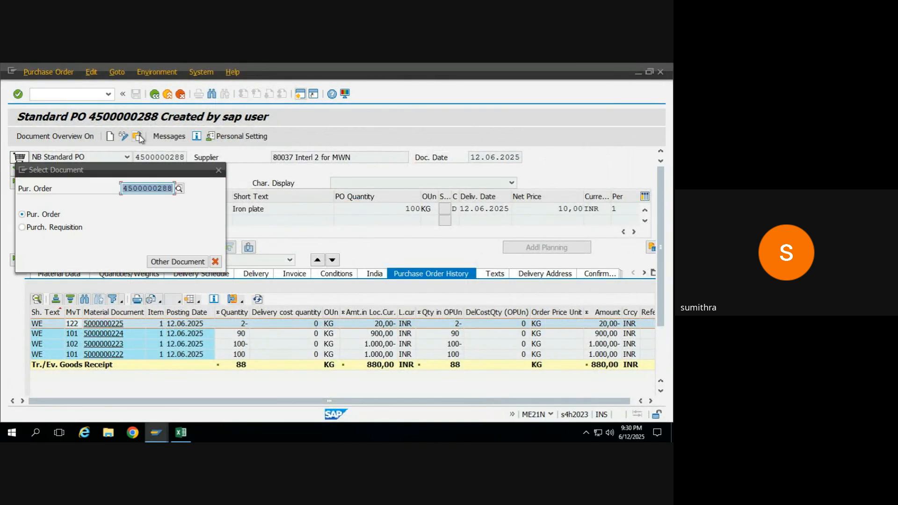
key("Return")
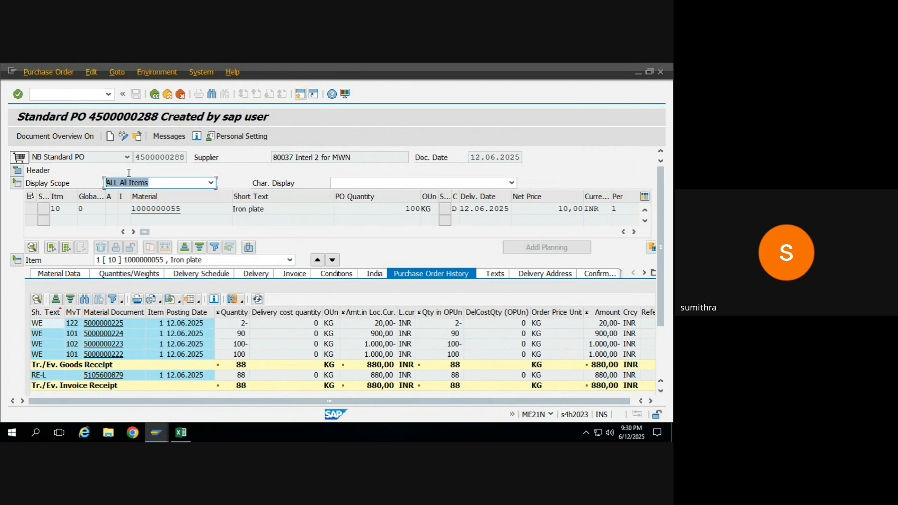
left_click(145, 160)
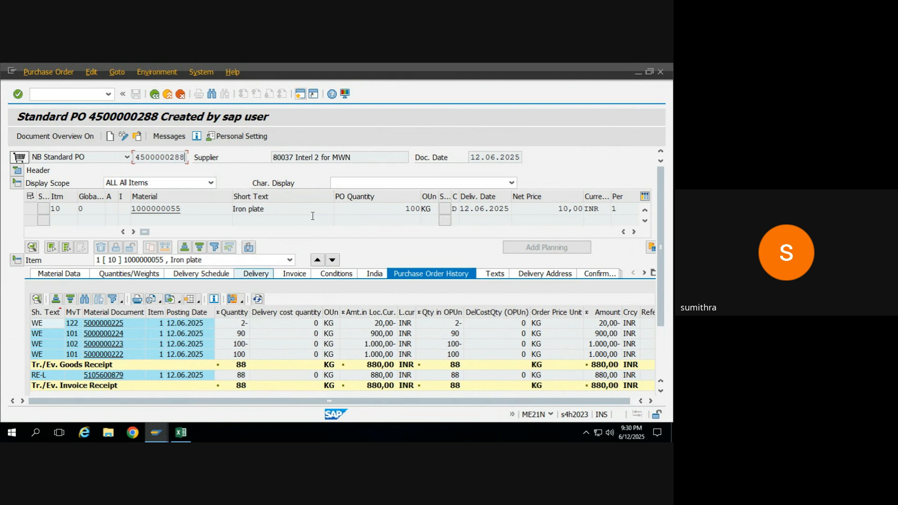
- Compare the goods receipt total, receipt and return quantities with the invoice receipt total in the order history
left_click(242, 367)
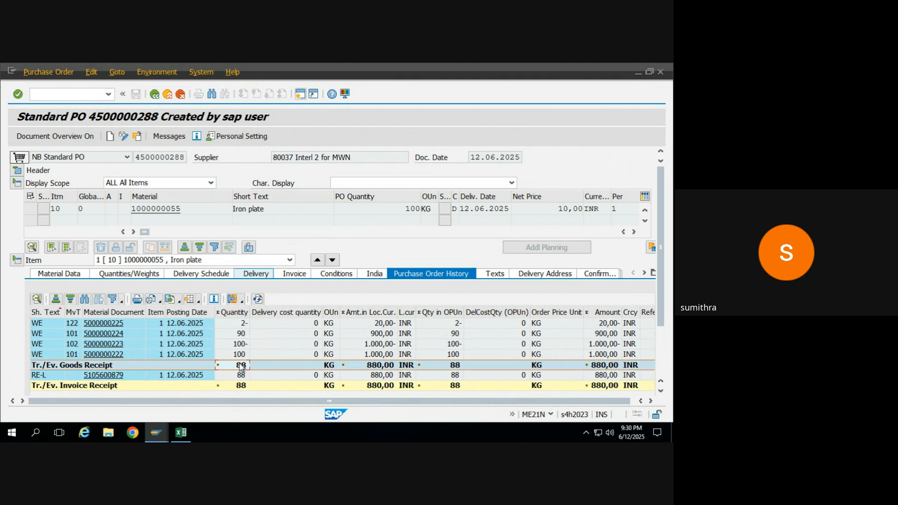
left_click(239, 333)
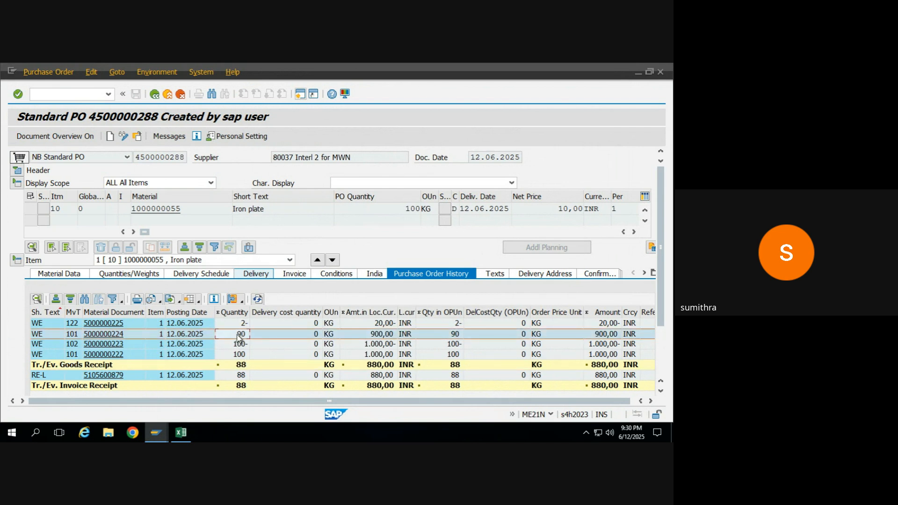
left_click(239, 324)
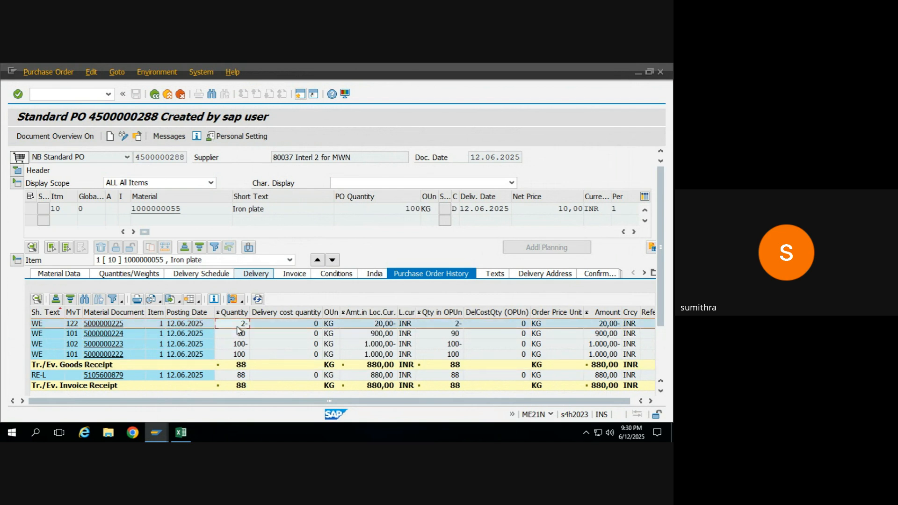
left_click(233, 387)
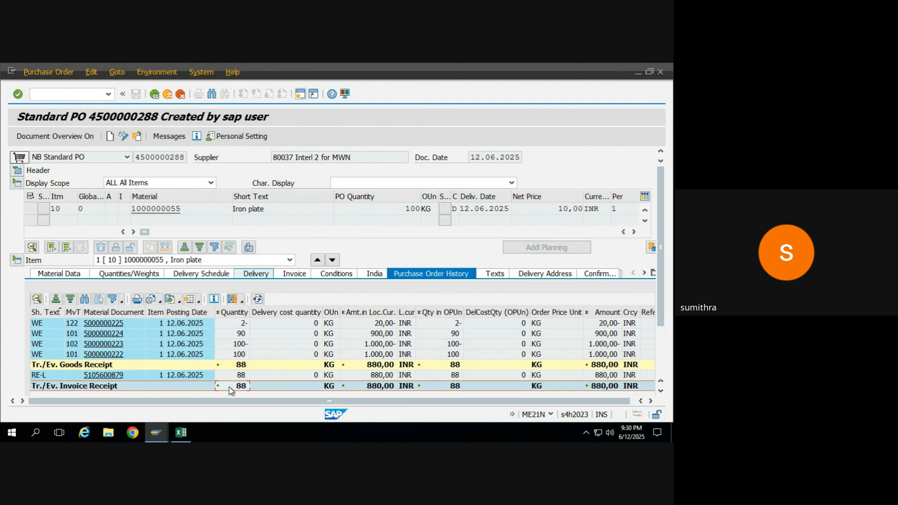
- Switch to the session showing the organizational data of the standard purchase order dated 12.05.2025
key("alt+Tab")
key("alt+Tab")
key("alt+Tab")
key("alt+Tab")
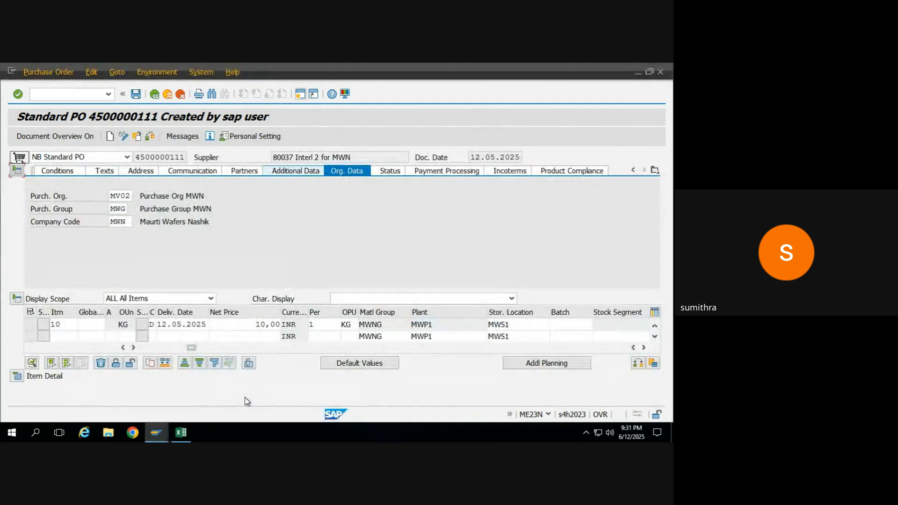
- Switch to the EKPO entry of the iron plate purchase order, and open the new chat message in the Google Meet call
key("alt+Tab")
key("alt+Tab")
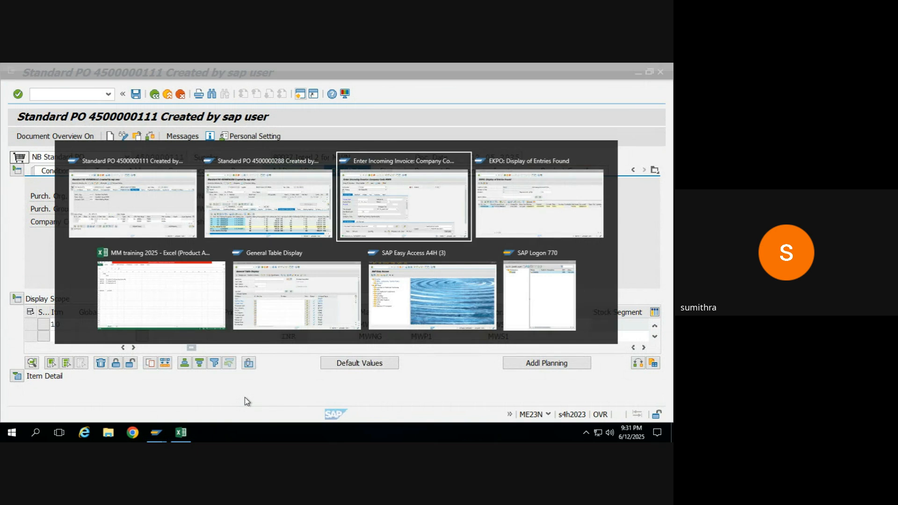
key("Tab")
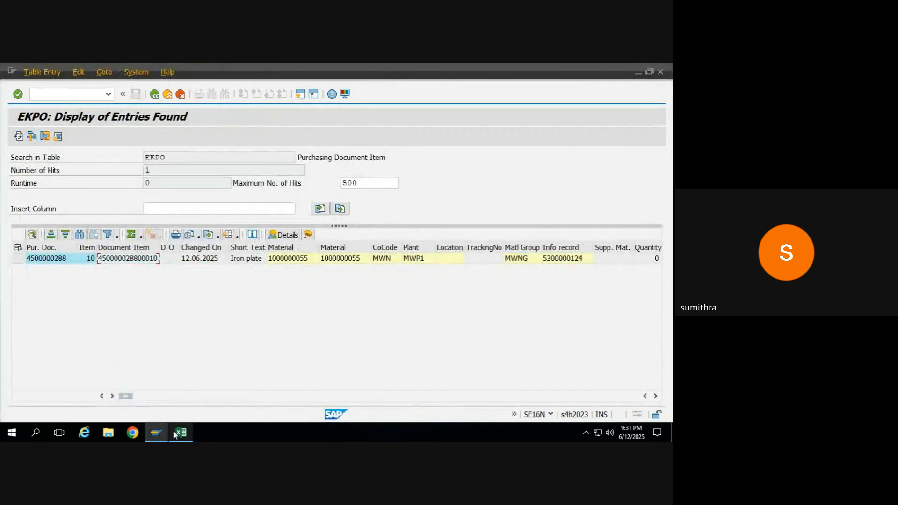
mouse_move(165, 433)
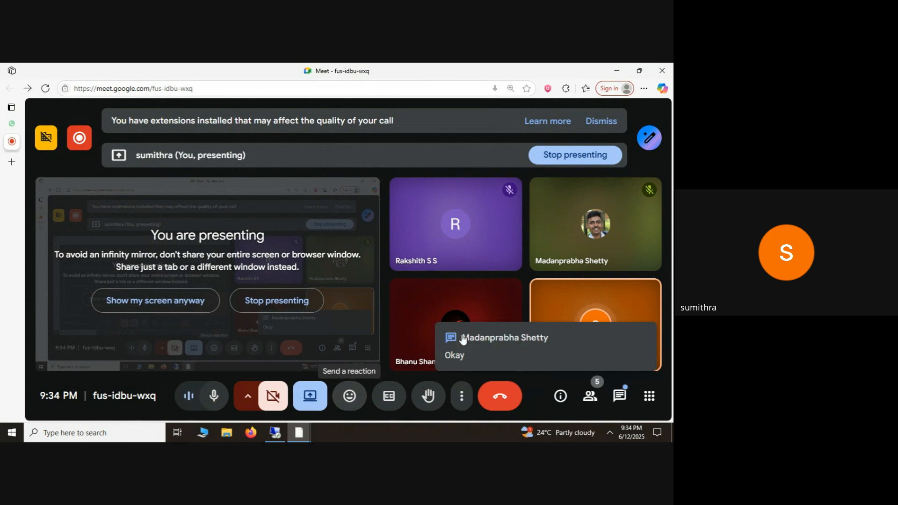
left_click(476, 337)
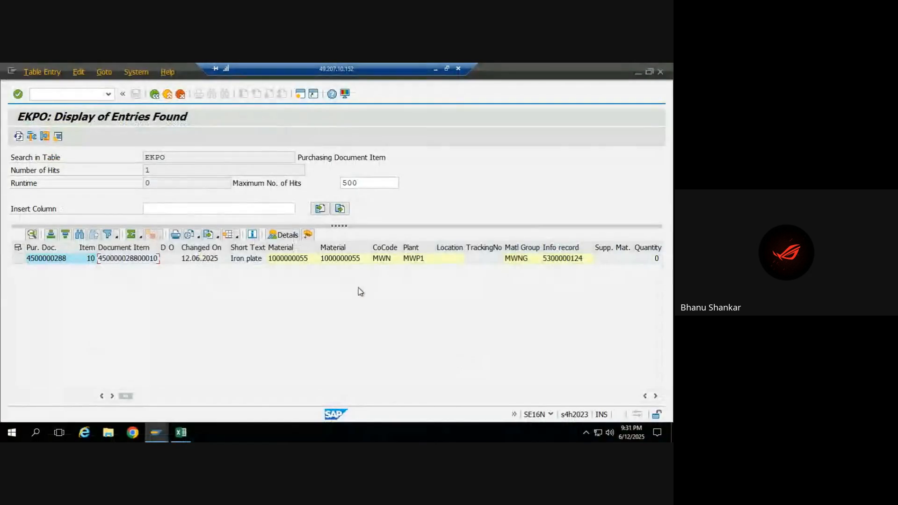
left_click(65, 262)
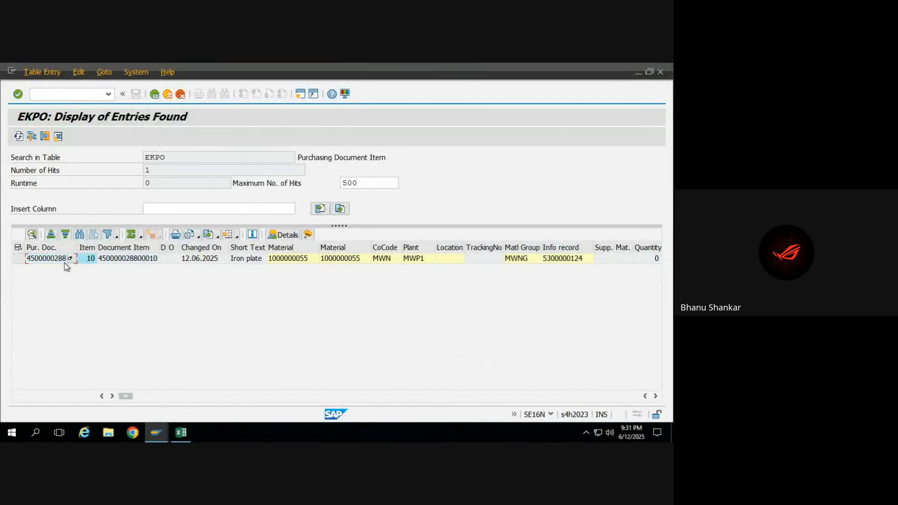
key("alt+Tab")
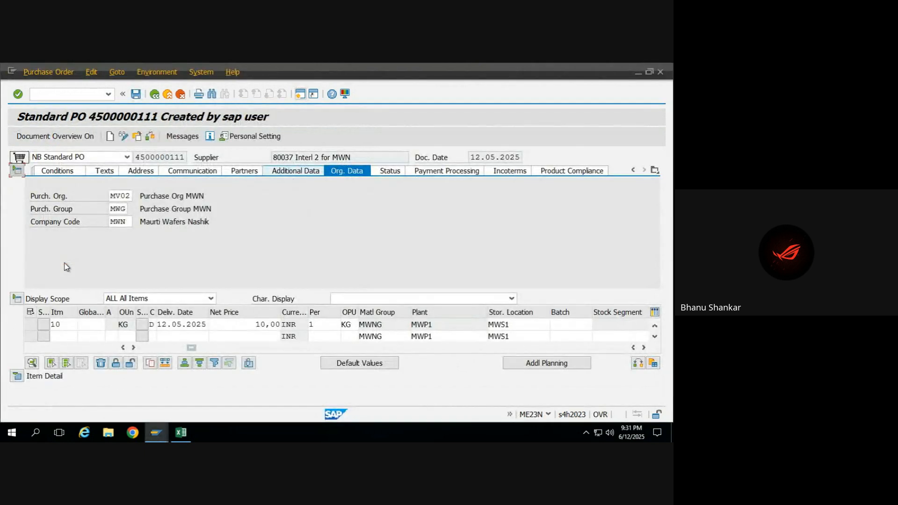
key("alt+Tab")
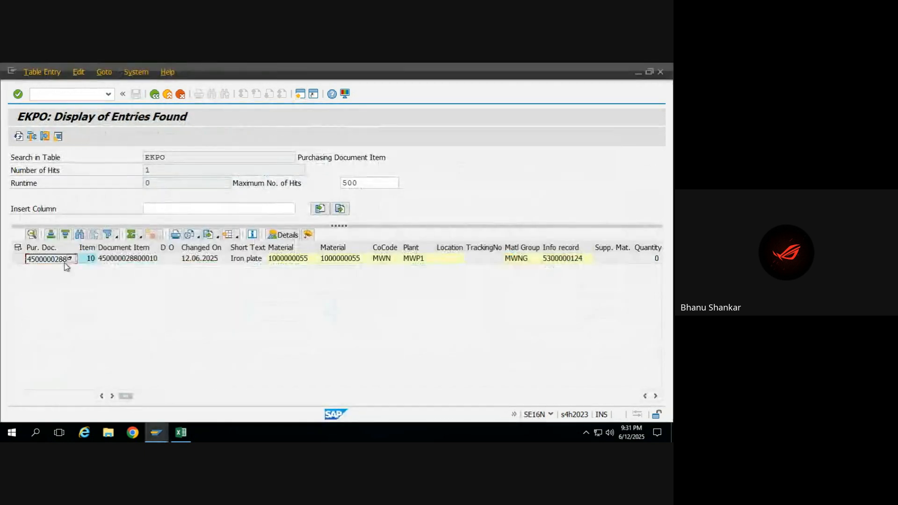
key("alt+Tab")
key("alt+Tab")
key("alt+Tab")
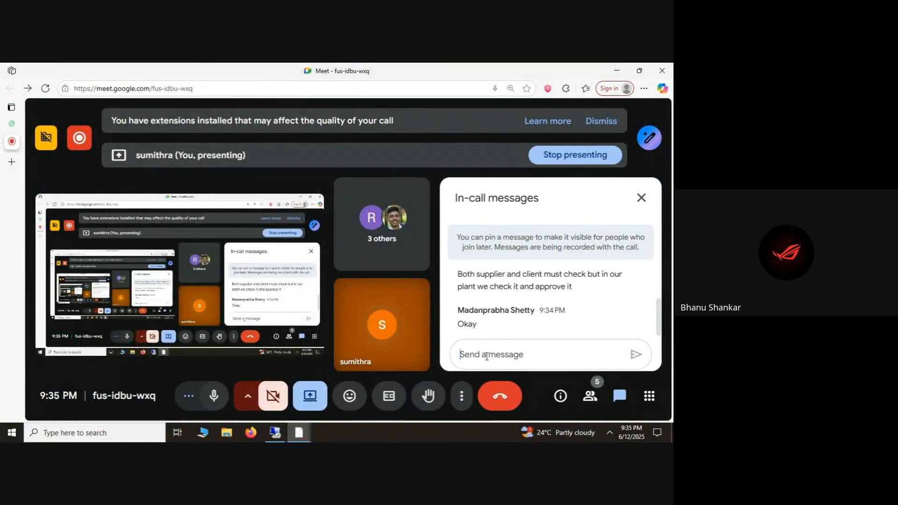
- Return to the incoming invoice entry and fill in the iron plate purchase order number as the PO reference
key("alt+Tab")
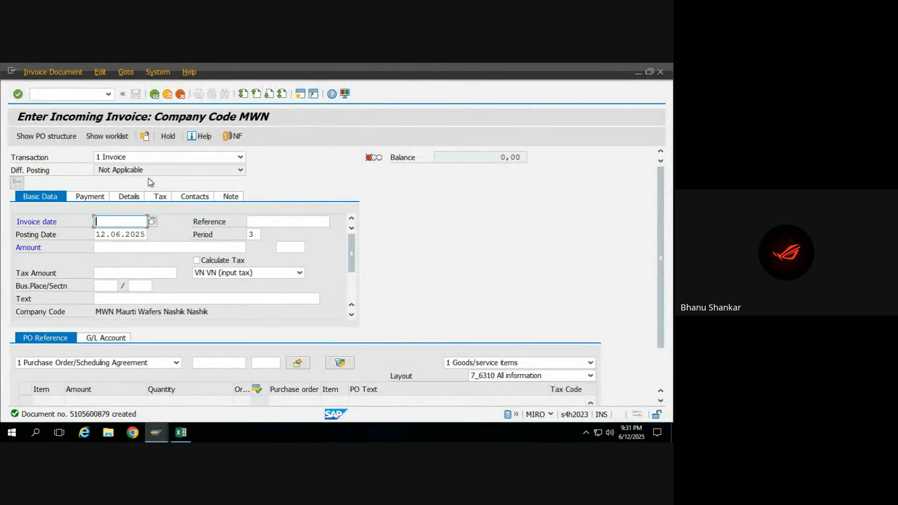
left_click(219, 363)
key("Down")
key("Return")
key("Return")
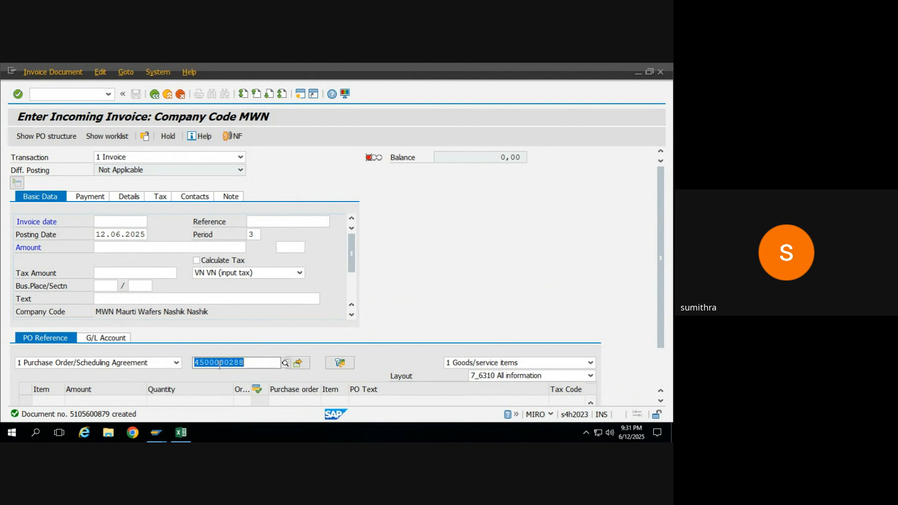
- Minimize the Bing search and Google Meet windows, and return to the EKPO display in the remote desktop session
key("alt+Tab")
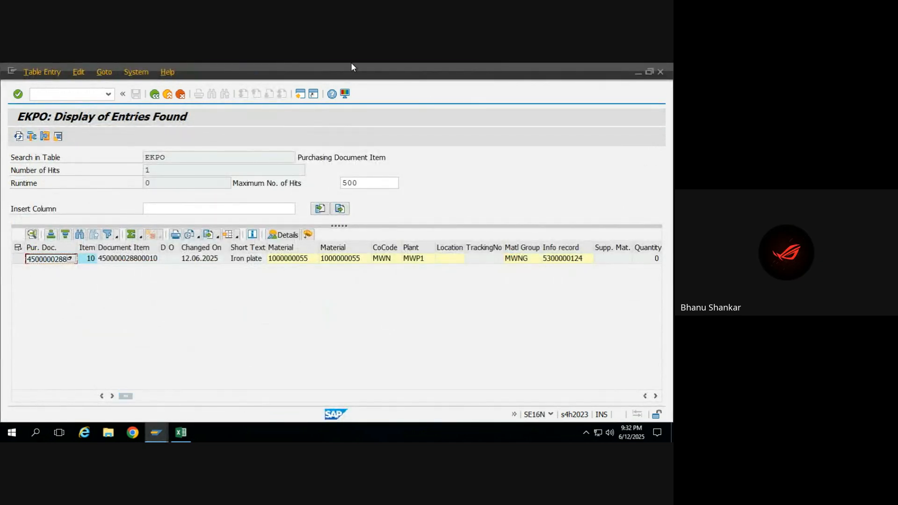
mouse_move(352, 65)
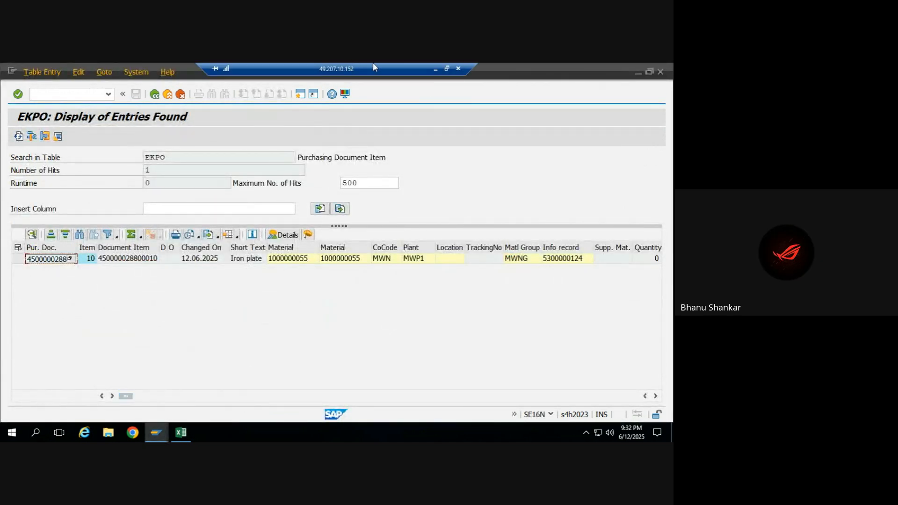
left_click(436, 69)
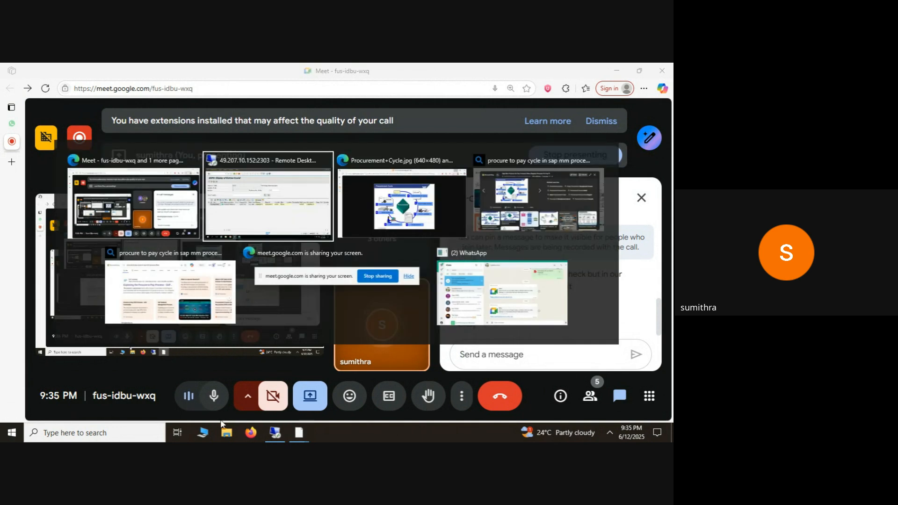
key("alt+Tab")
key("alt+Tab")
key("alt+Tab")
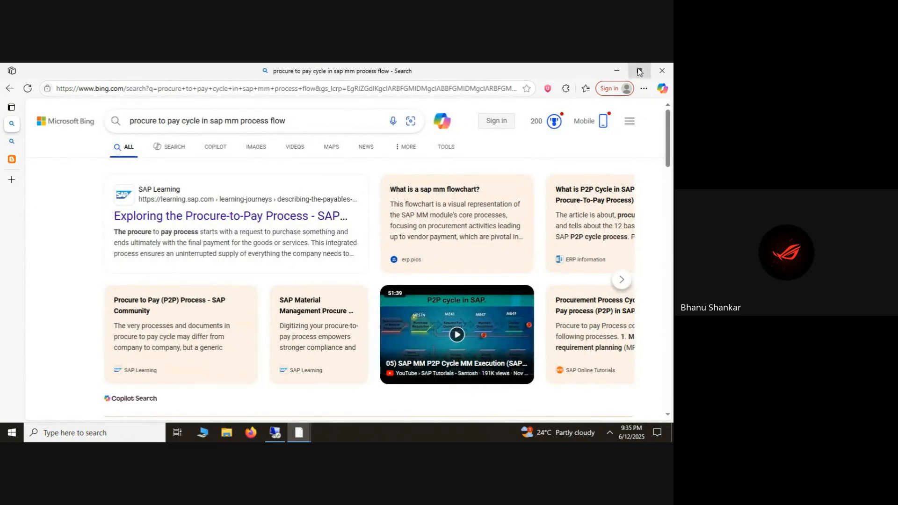
left_click(617, 70)
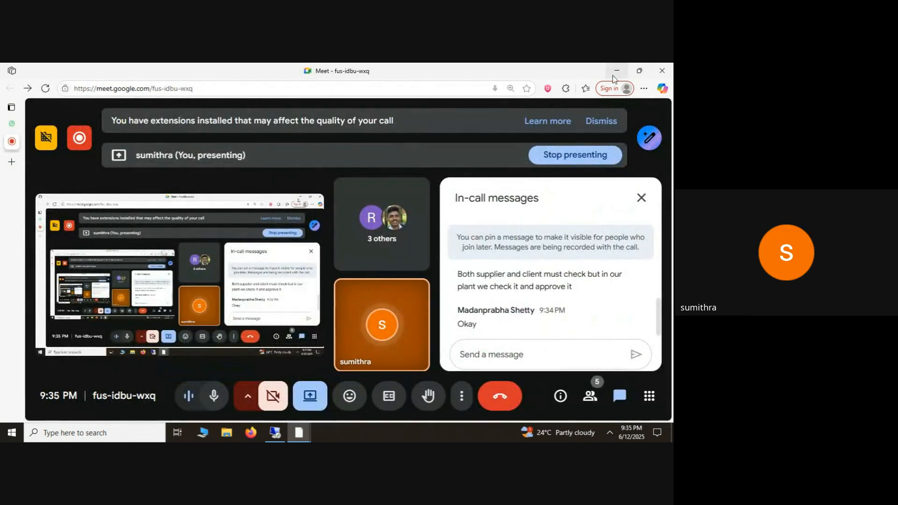
left_click(617, 71)
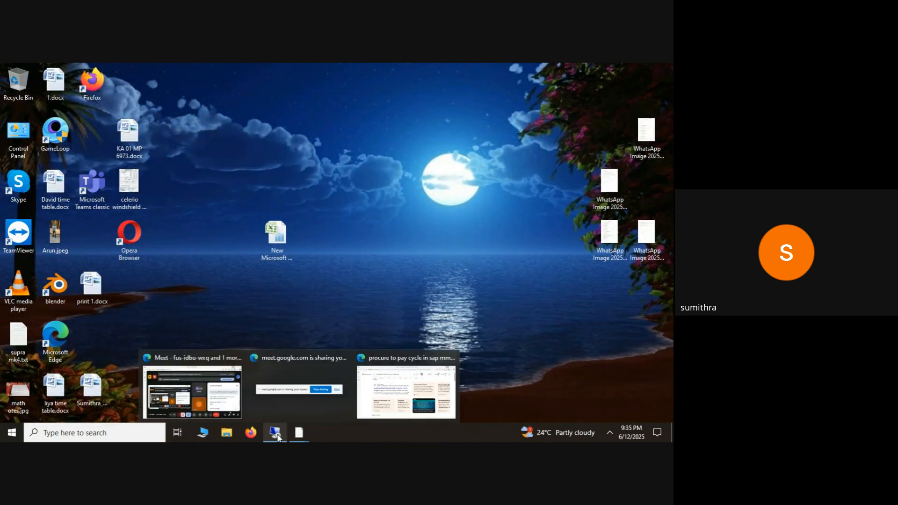
mouse_move(278, 437)
left_click(275, 396)
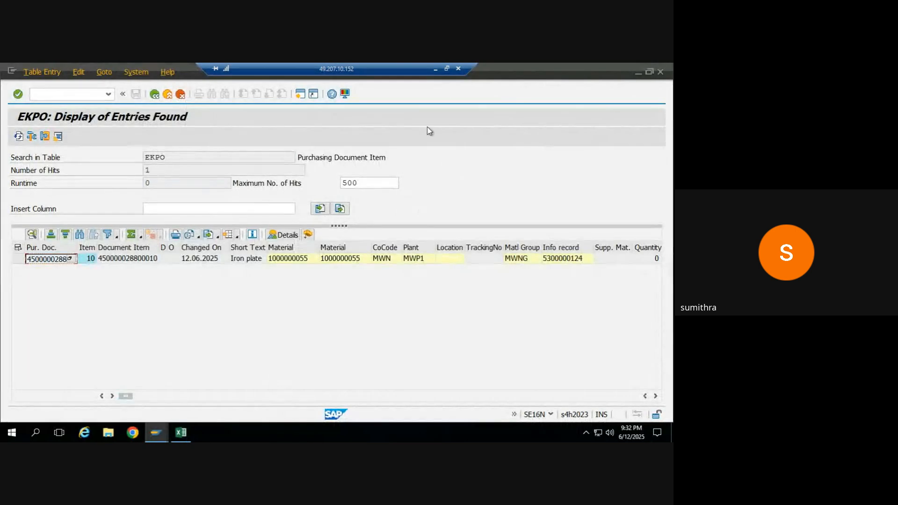
- Close the EKPO table display, the incoming invoice entry and both purchase order sessions
left_click(660, 72)
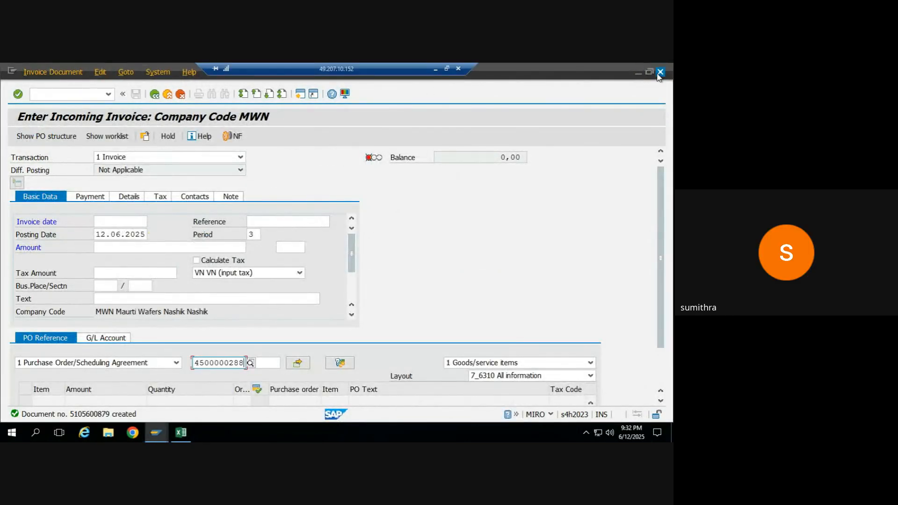
left_click(660, 72)
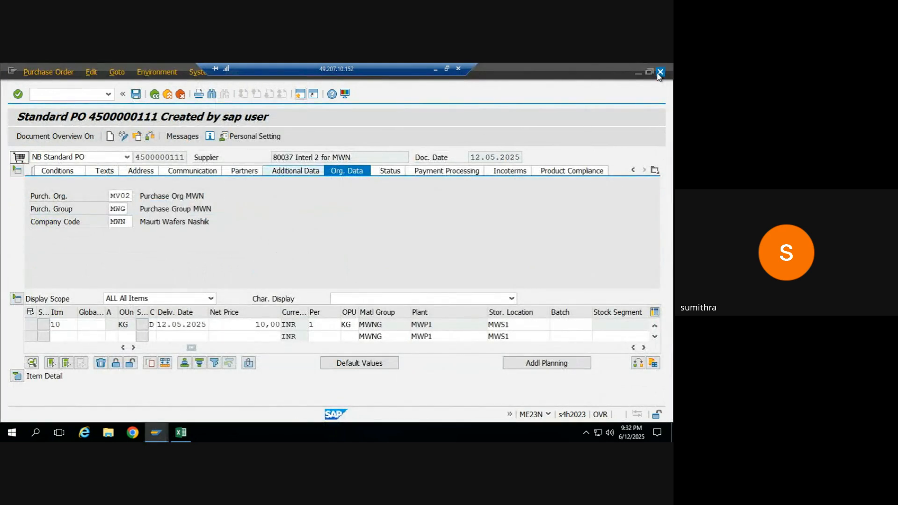
left_click(660, 72)
left_click(660, 73)
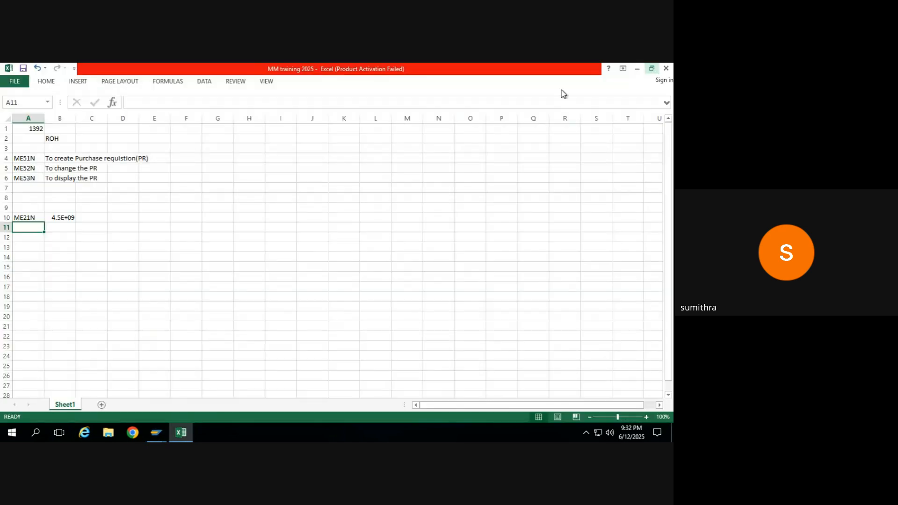
- Widen column B of the MM training 2025 sheet to fit the purchase order number, and copy cell B10
left_click(57, 219)
double_click(77, 117)
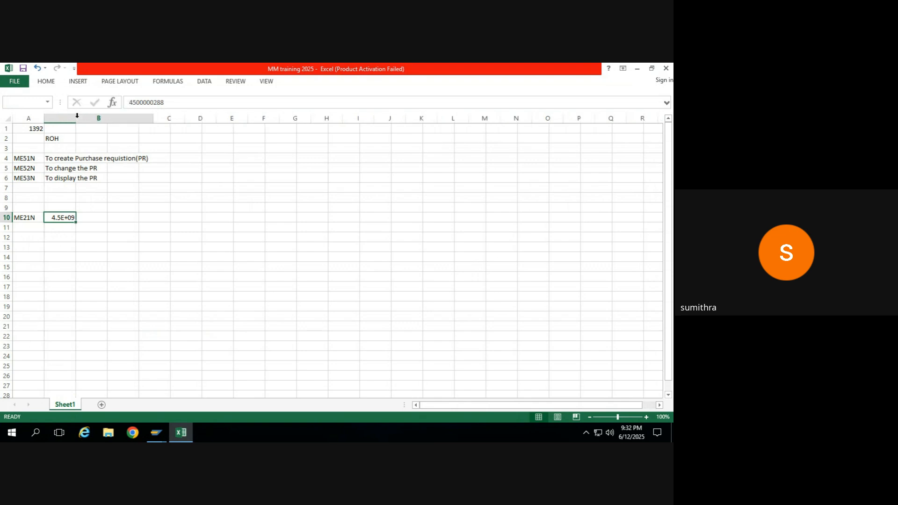
key("ctrl+c")
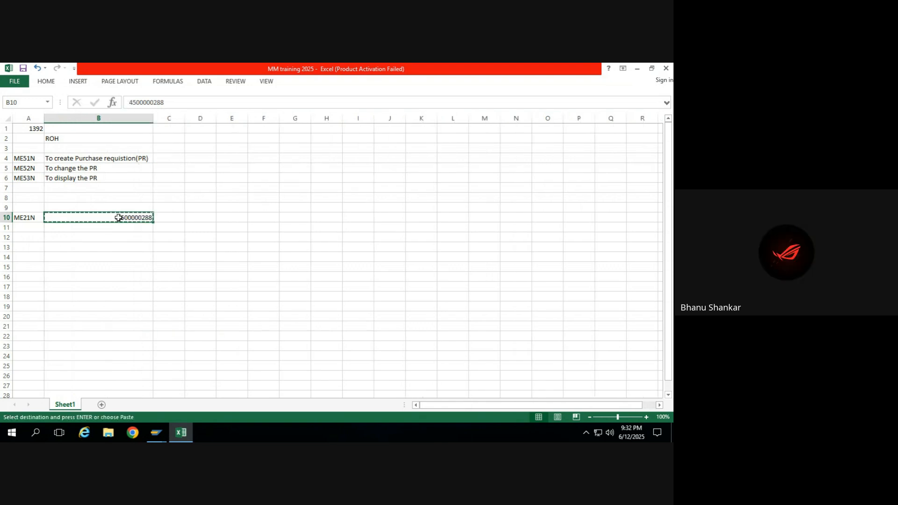
key("alt+Tab")
key("alt+Tab")
left_click(639, 69)
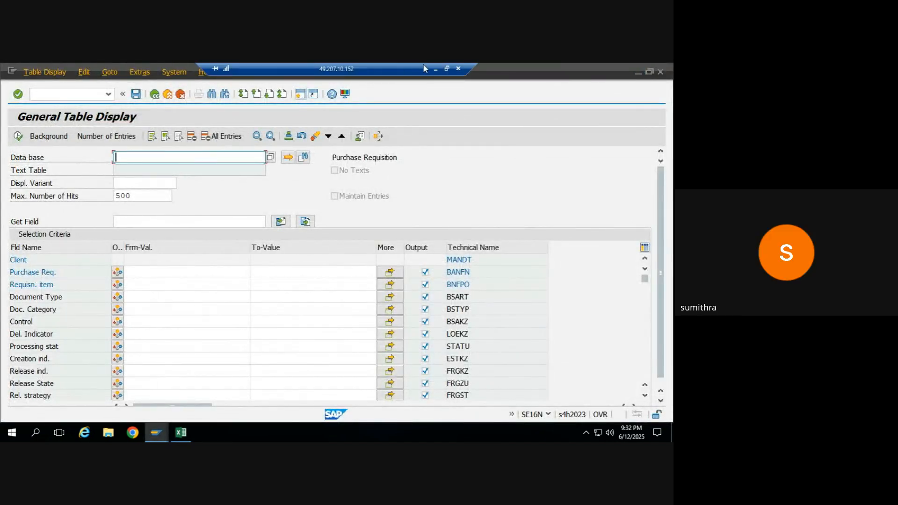
left_click(435, 69)
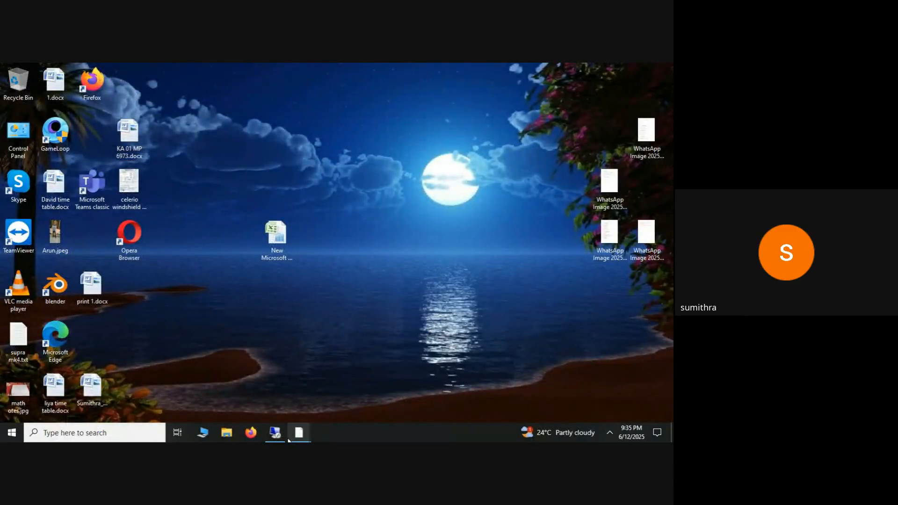
mouse_move(288, 441)
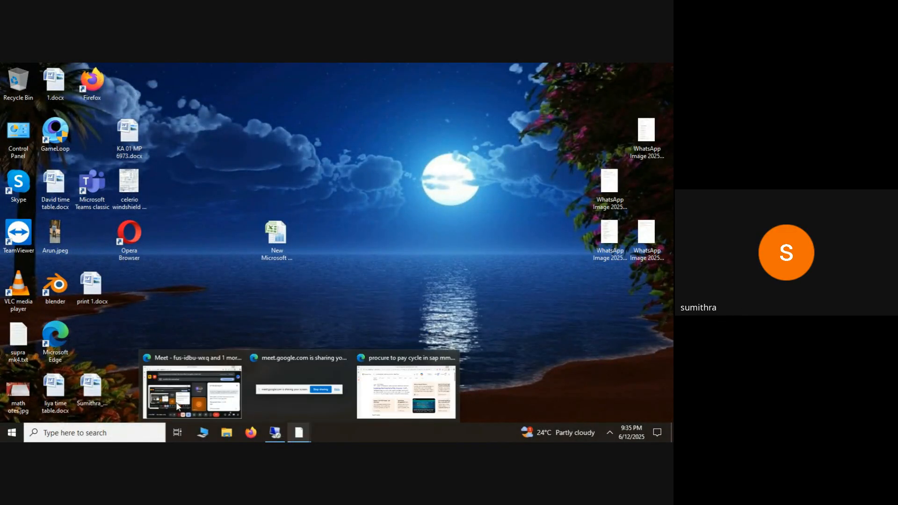
key("alt+Tab")
key("alt+Tab")
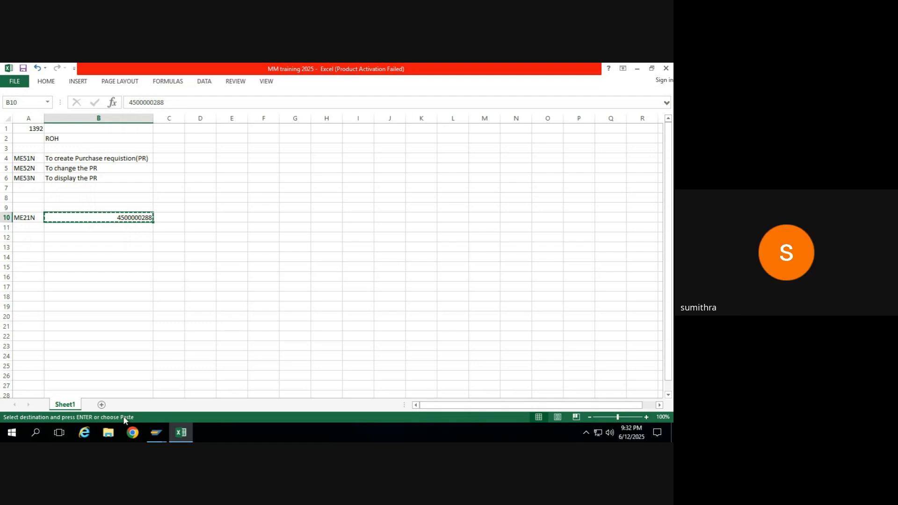
mouse_move(152, 440)
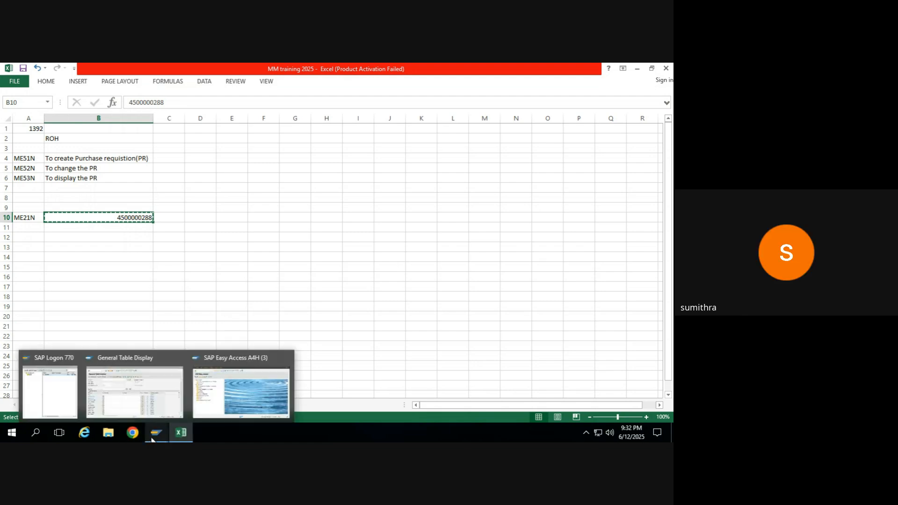
mouse_move(149, 409)
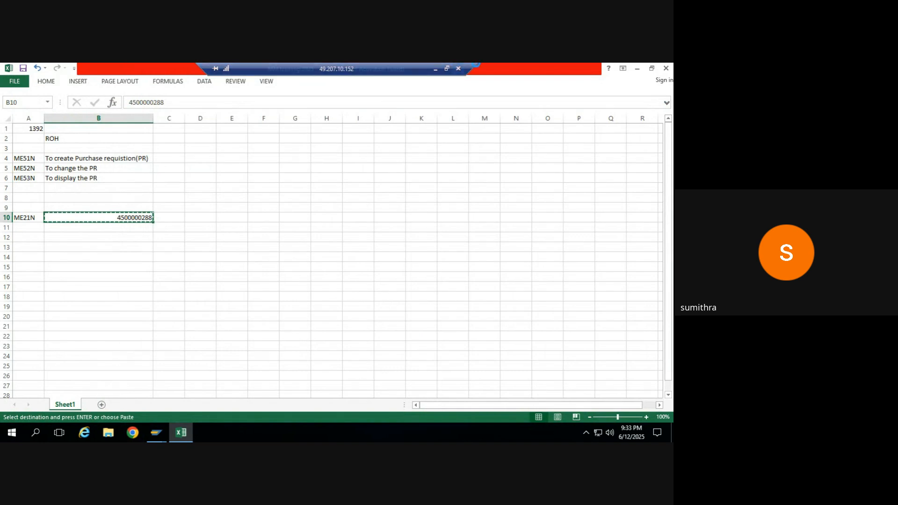
- Disconnect the remote desktop session and confirm the disconnection
left_click(459, 68)
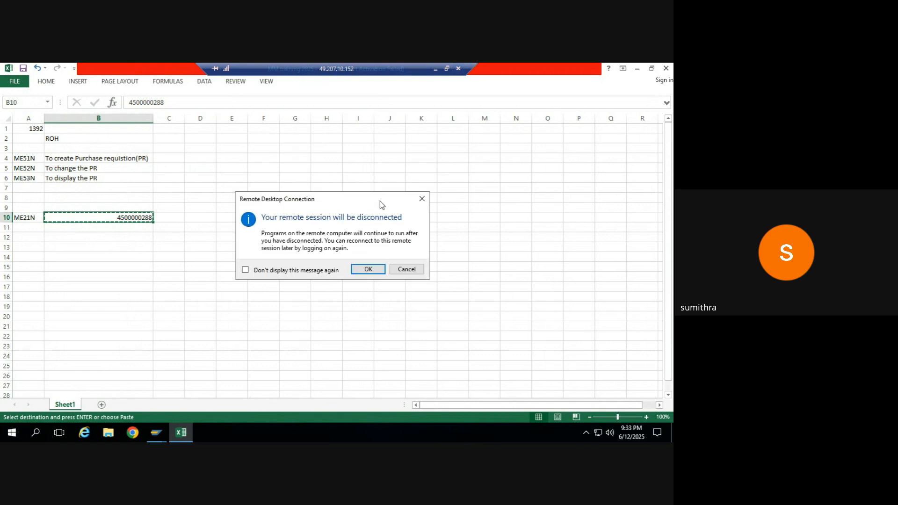
left_click(357, 266)
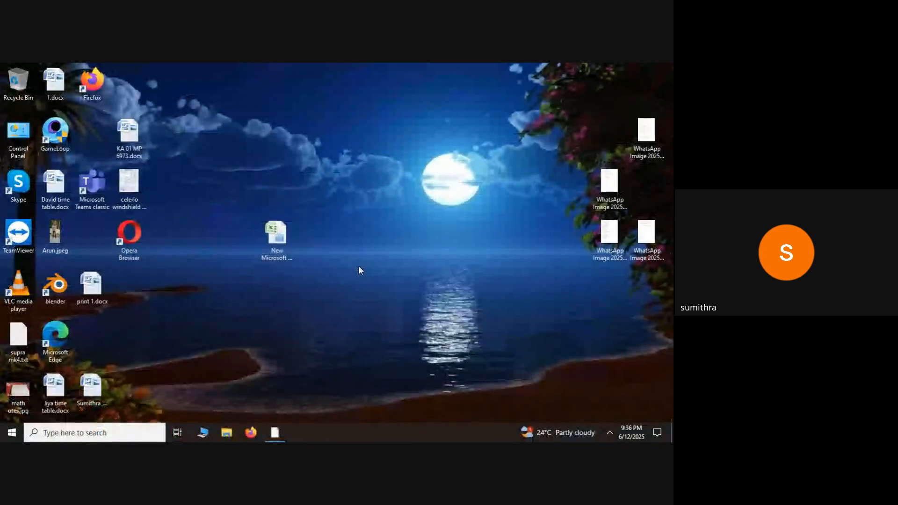
- Switch to the Google Meet call, close the in-call messages and leave the call
key("alt+Tab")
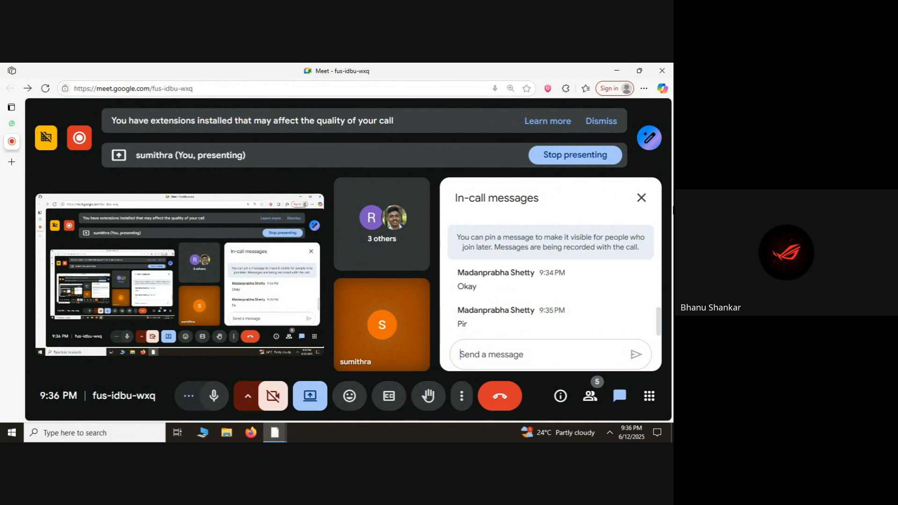
left_click(640, 199)
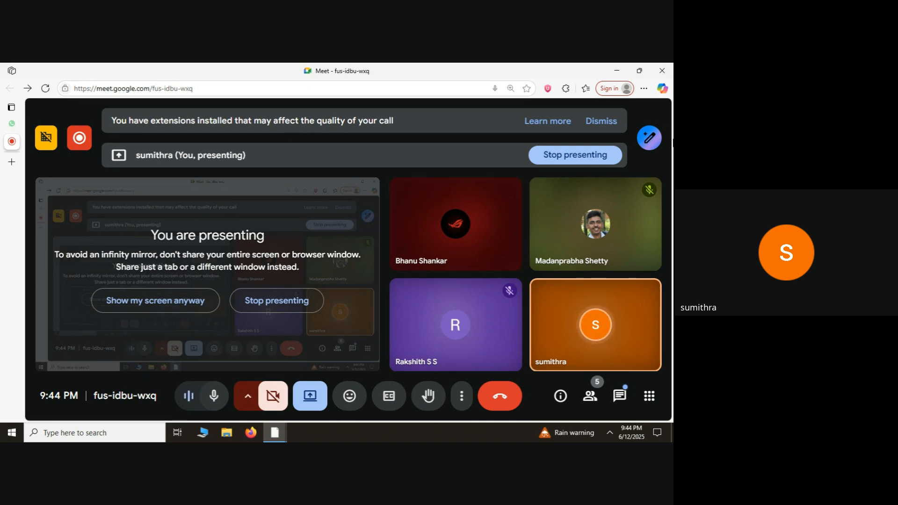
left_click(652, 147)
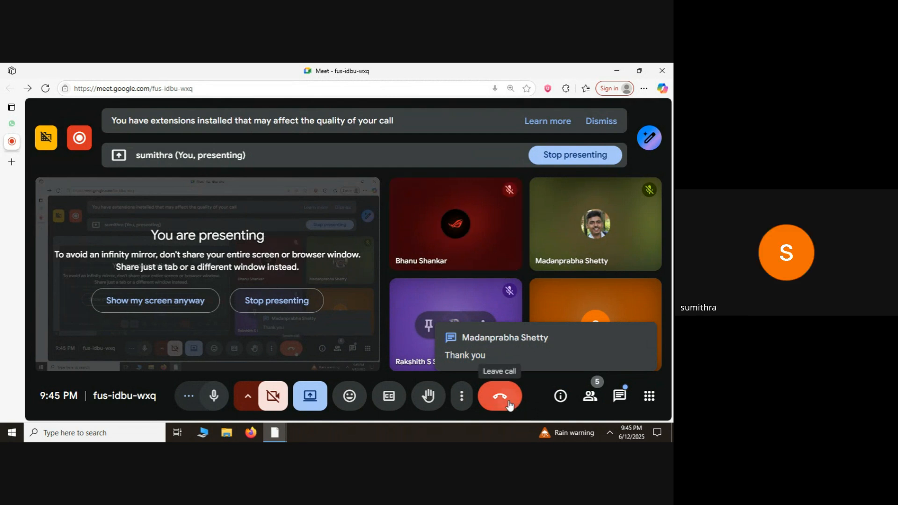
left_click(509, 403)
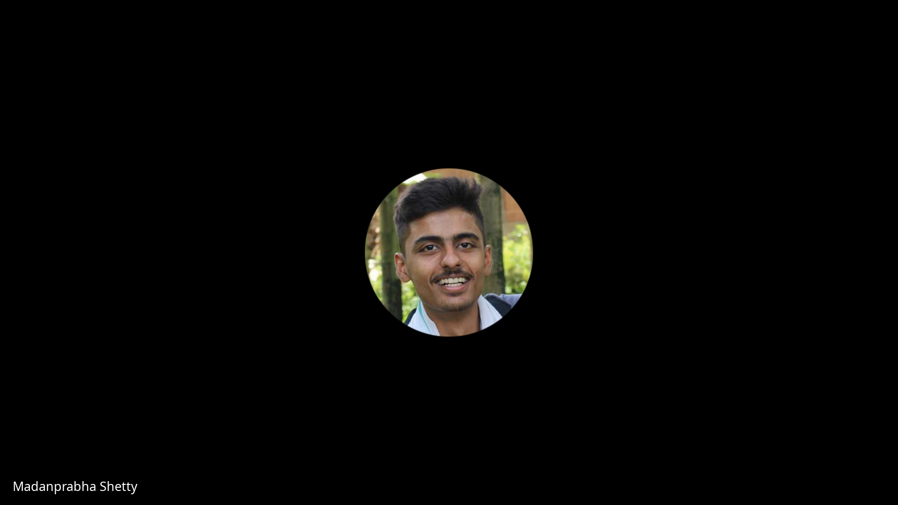